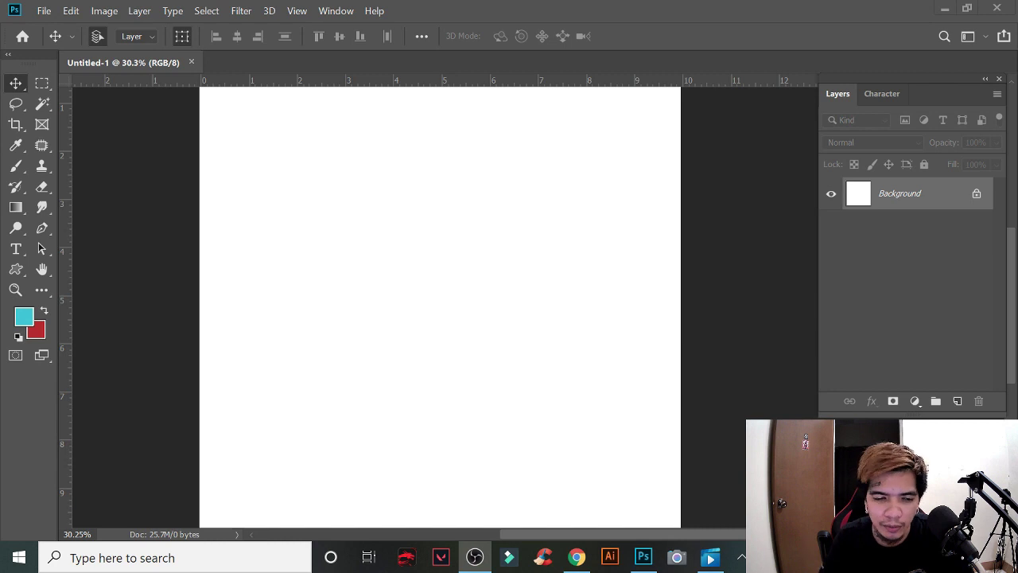
Step: Convert the Background into an editable Layer 0
left_click(379, 271)
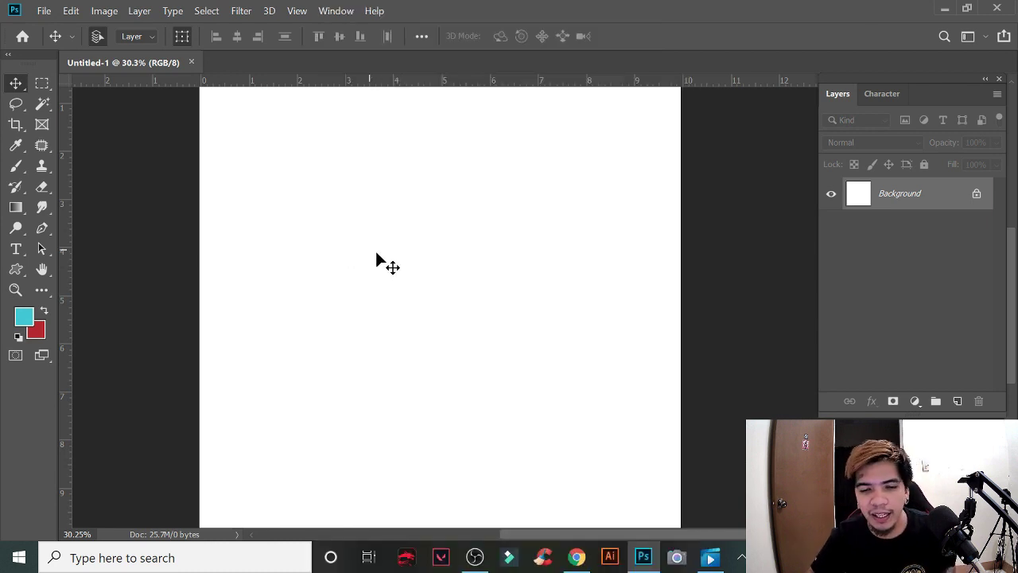
scroll(583, 248, "down", 2)
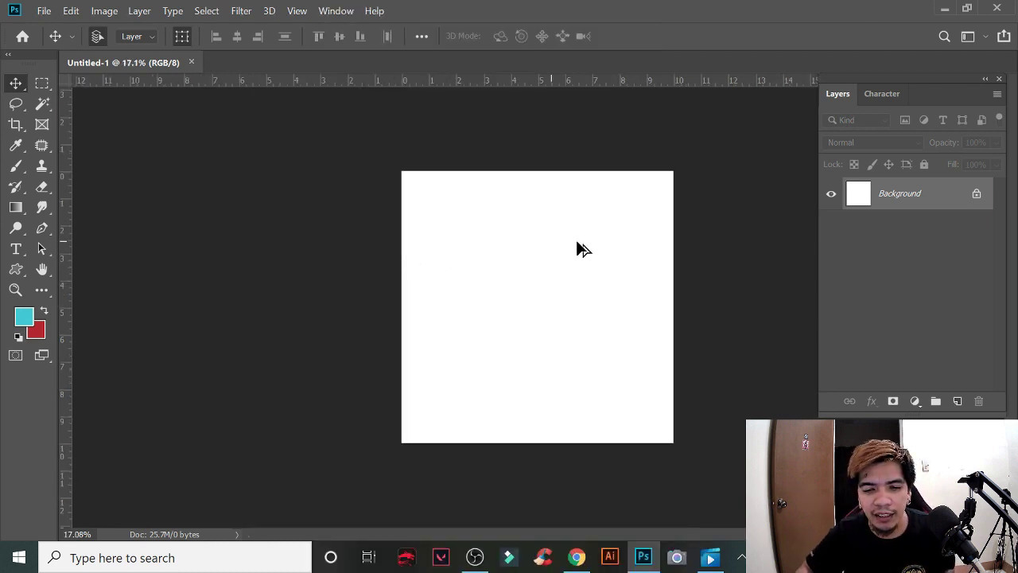
scroll(583, 249, "up", 2)
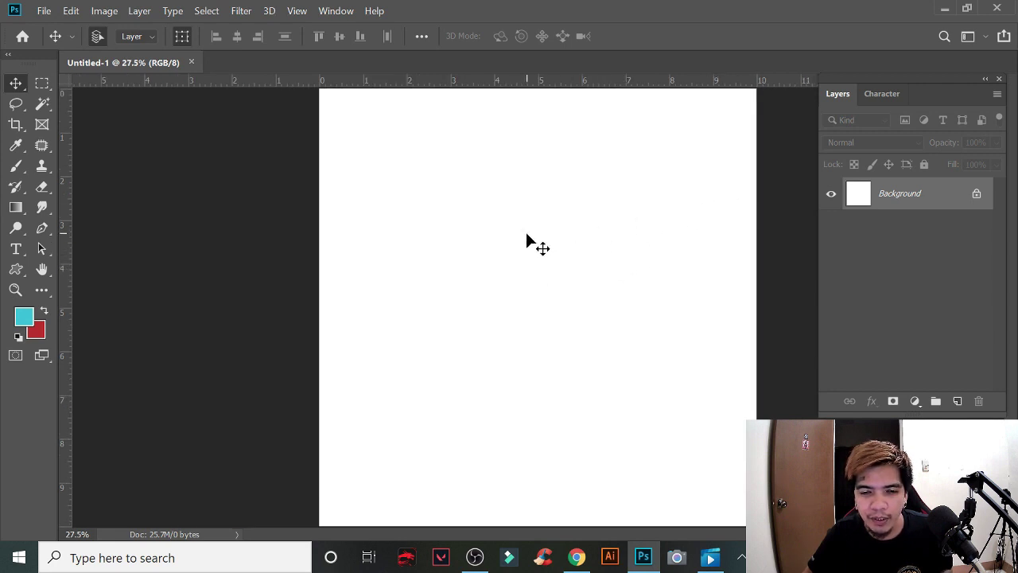
scroll(528, 234, "up", 1)
scroll(531, 234, "right", 2)
scroll(663, 230, "down", 1)
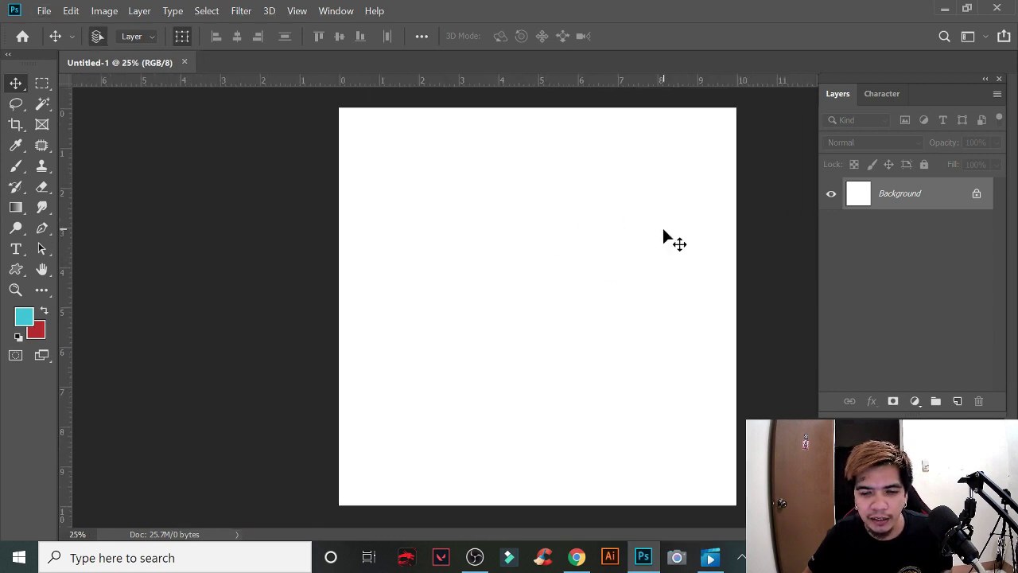
scroll(625, 234, "up", 1)
scroll(613, 234, "right", 1)
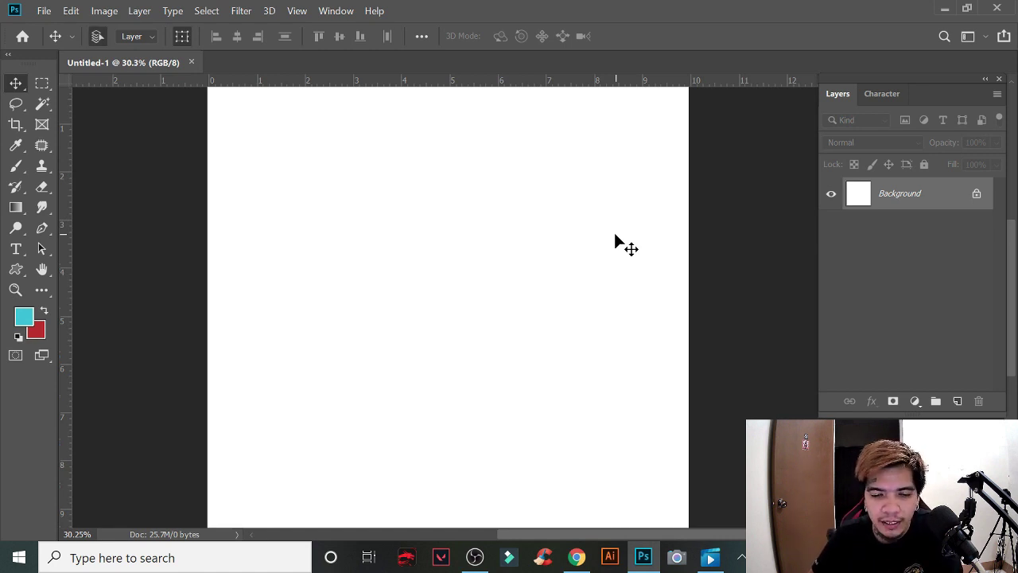
scroll(561, 192, "up", 1)
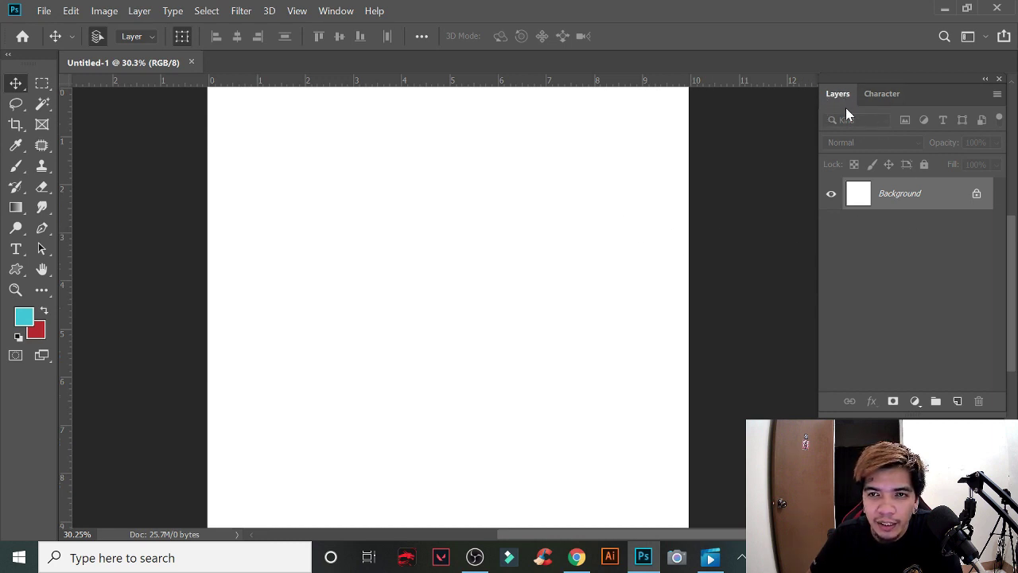
double_click(954, 199)
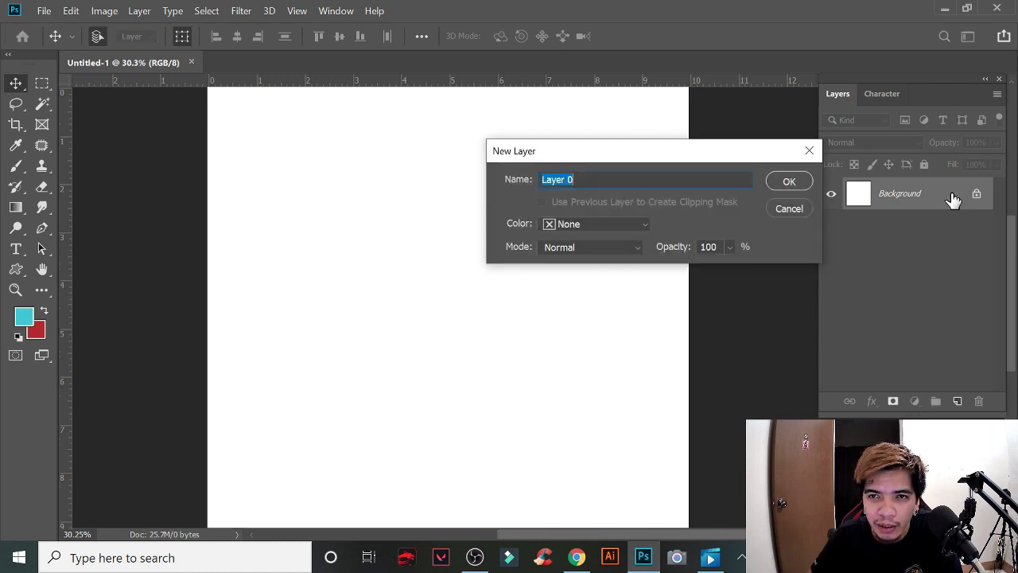
left_click(790, 182)
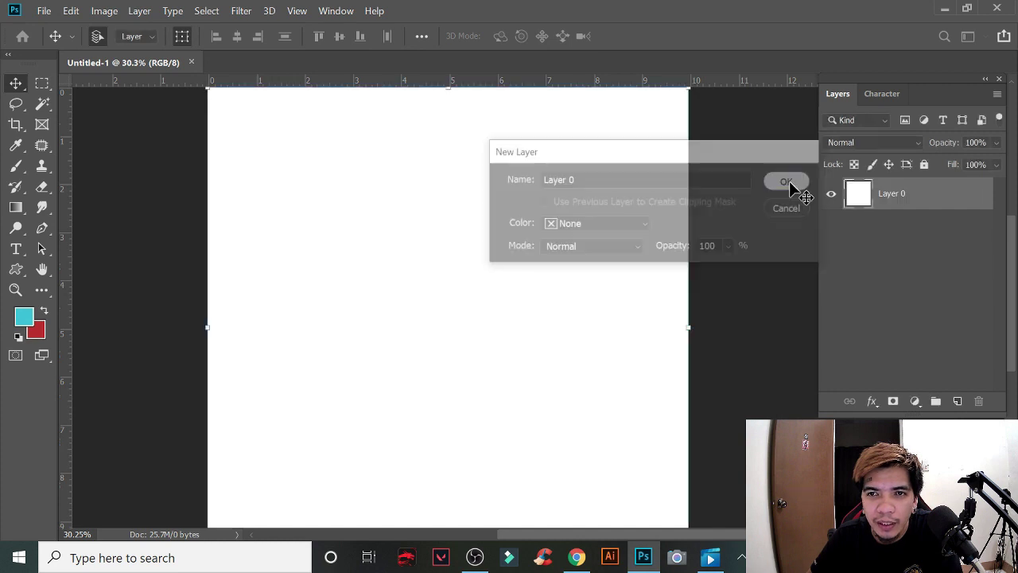
Step: Give Layer 0 a pure black Color Overlay layer style
double_click(936, 206)
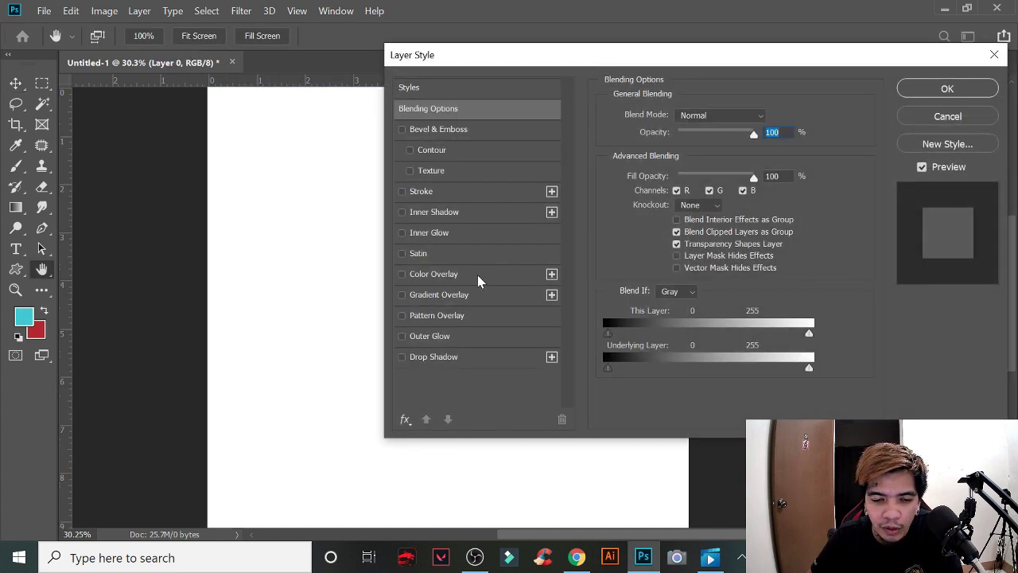
left_click(477, 274)
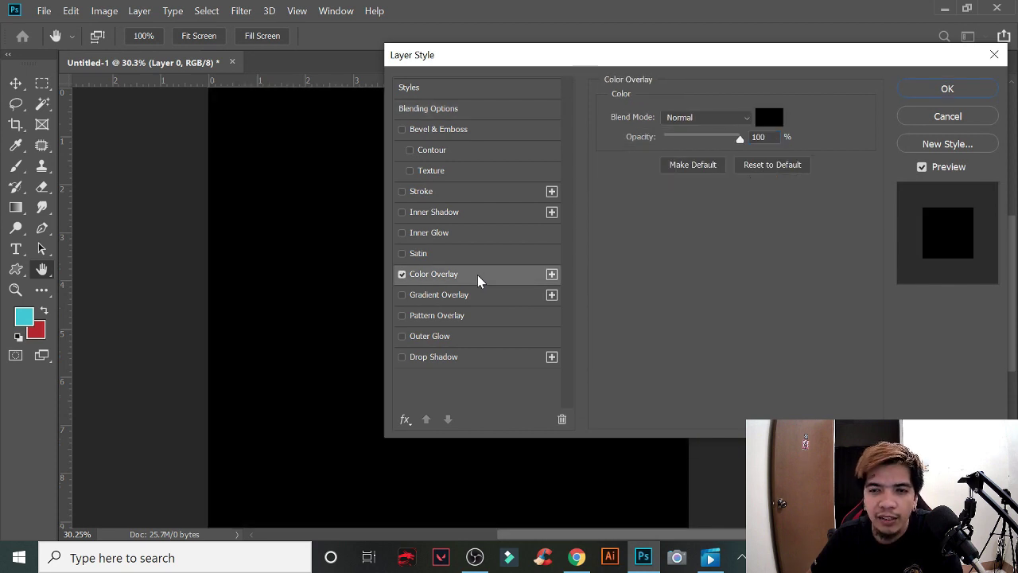
left_click(770, 120)
left_click(734, 173)
mouse_move(671, 191)
left_mouse_down()
mouse_move(642, 212)
mouse_move(526, 371)
left_mouse_up()
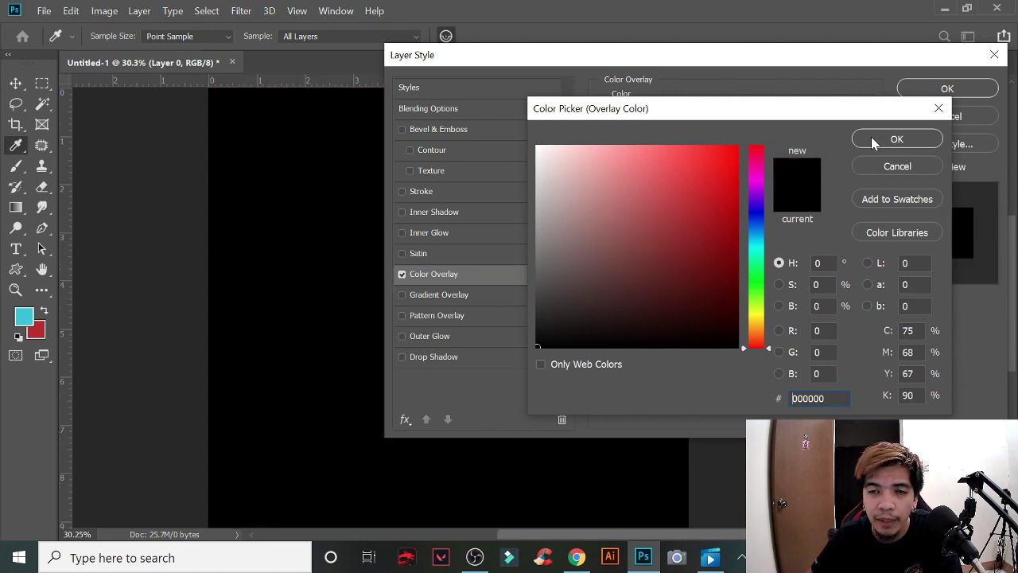
left_click(873, 138)
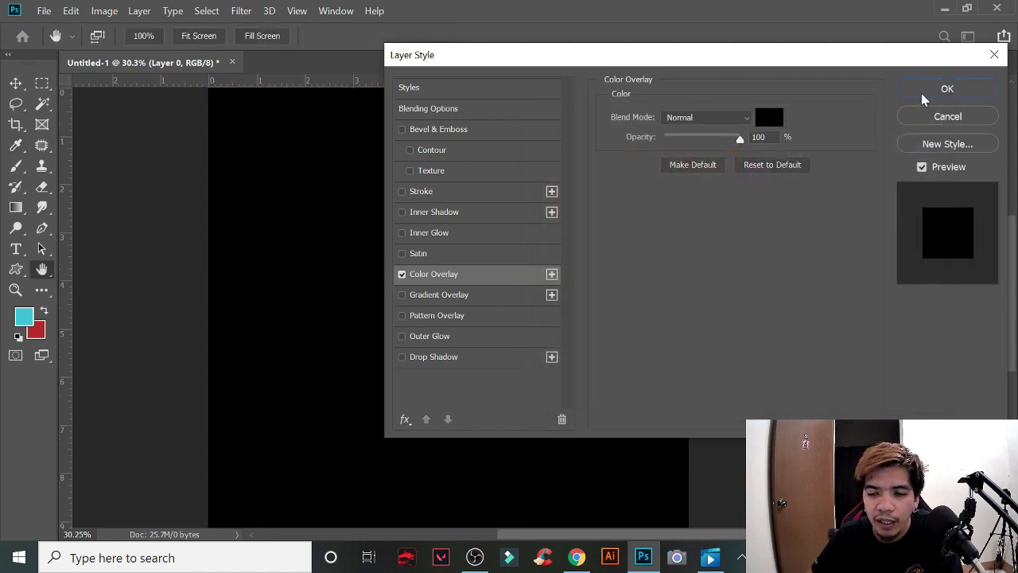
left_click(923, 90)
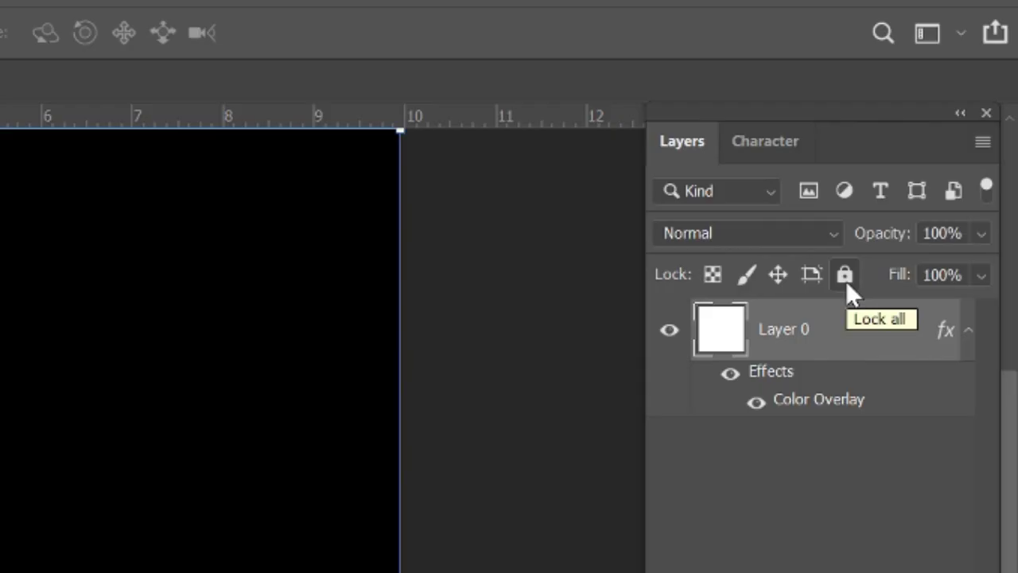
Step: Lock Layer 0 completely and add an empty Layer 1 above it
left_click(924, 166)
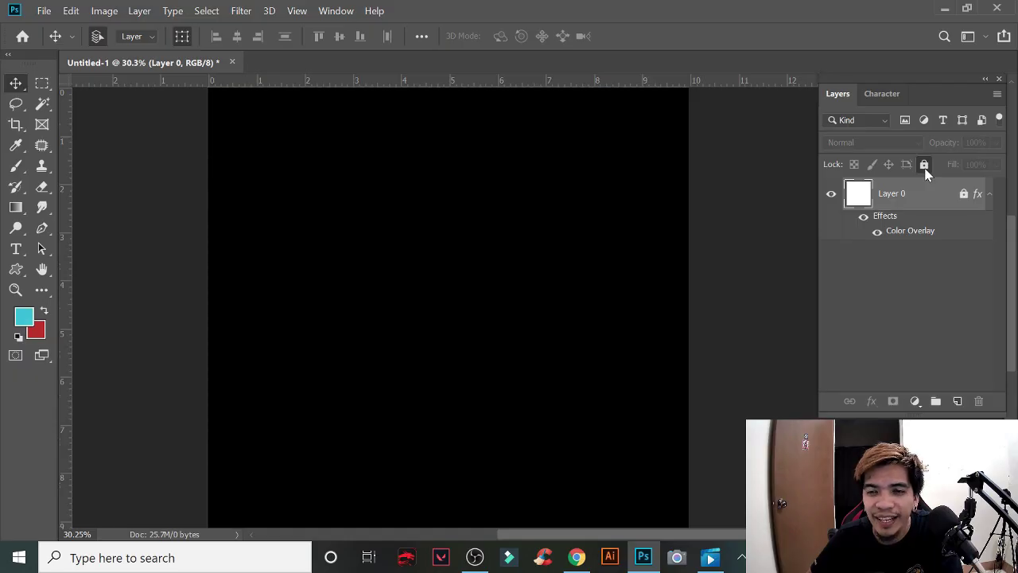
left_click(924, 164)
left_click_drag(538, 223, 531, 227)
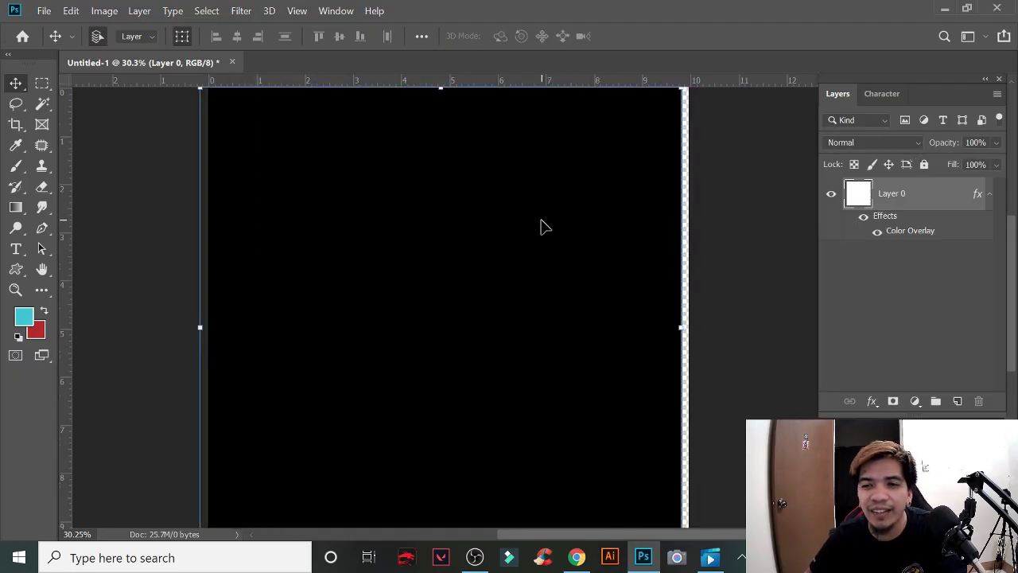
key("ctrl+z")
left_click(924, 165)
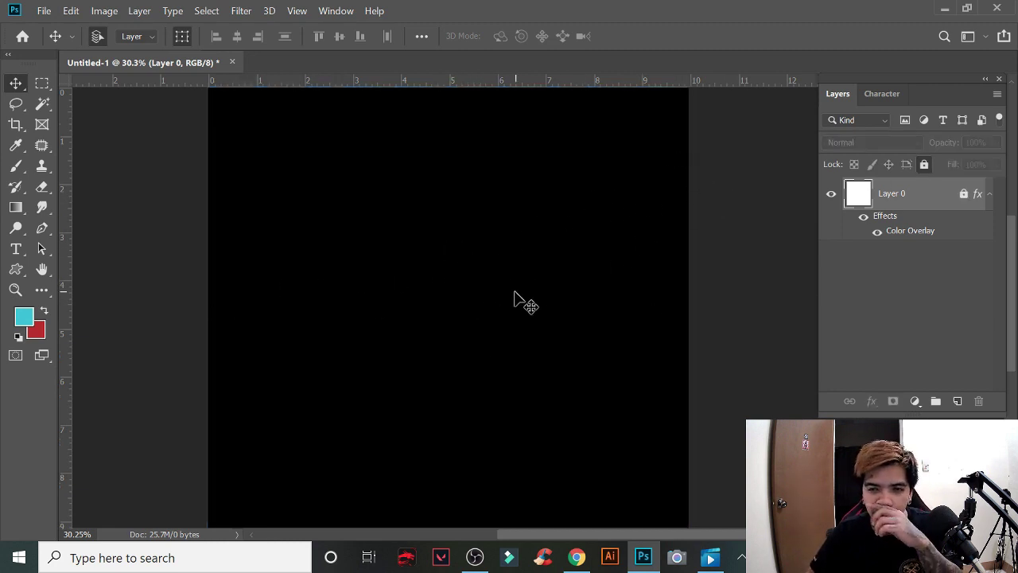
left_click(957, 402)
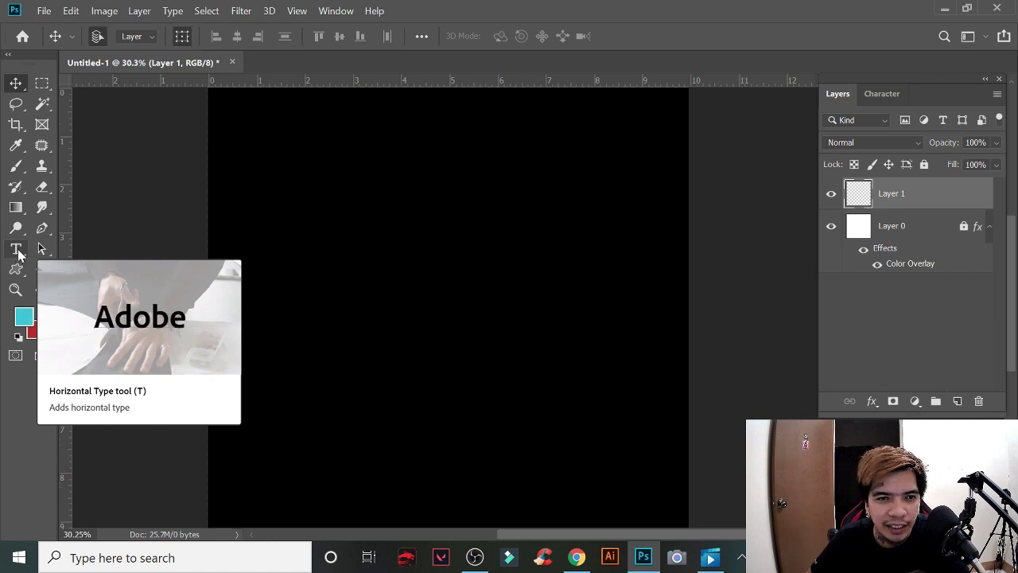
Step: Type the word BRAND as a new text layer on the canvas
left_click(17, 251)
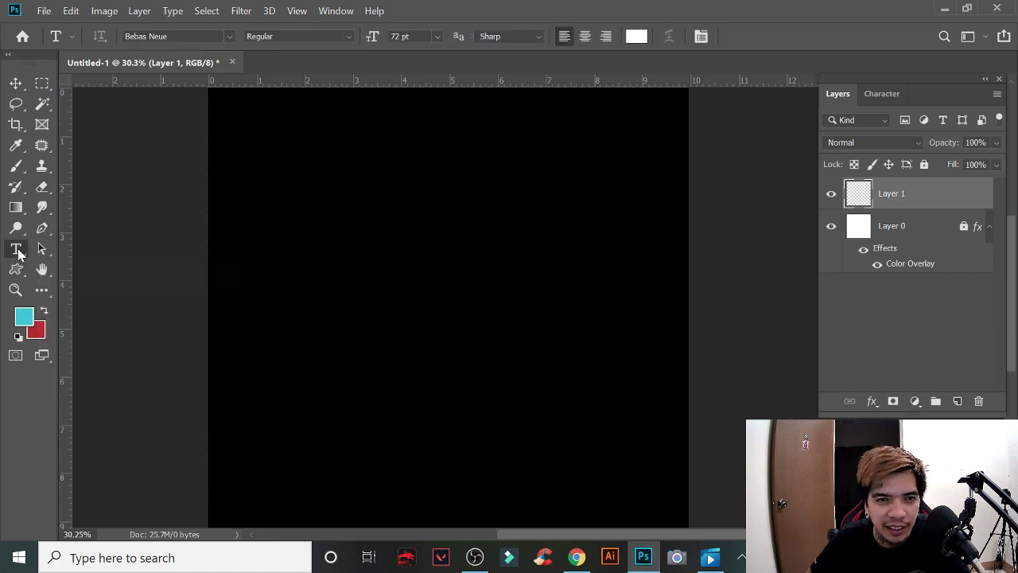
left_click(276, 268)
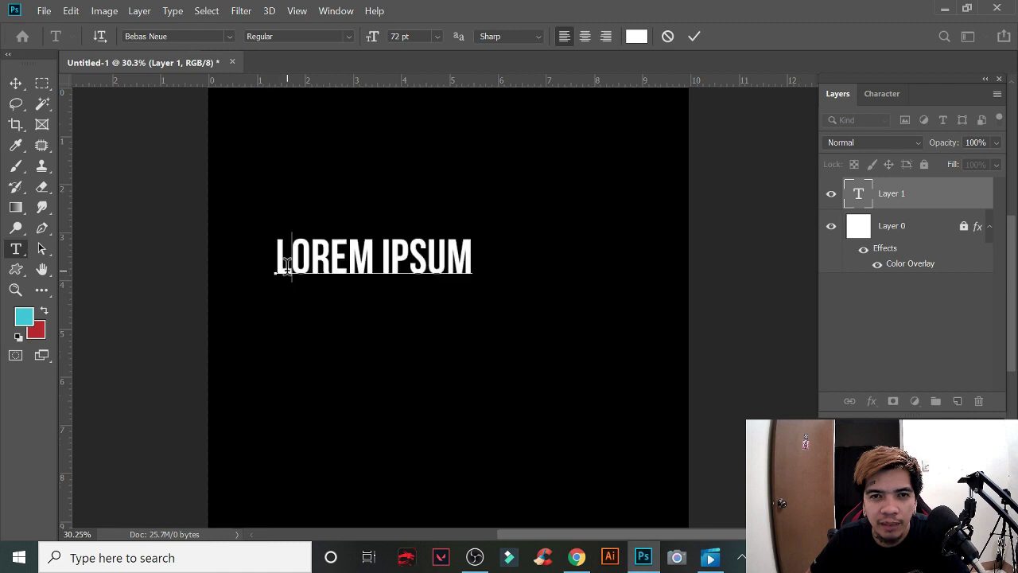
key("ctrl+a")
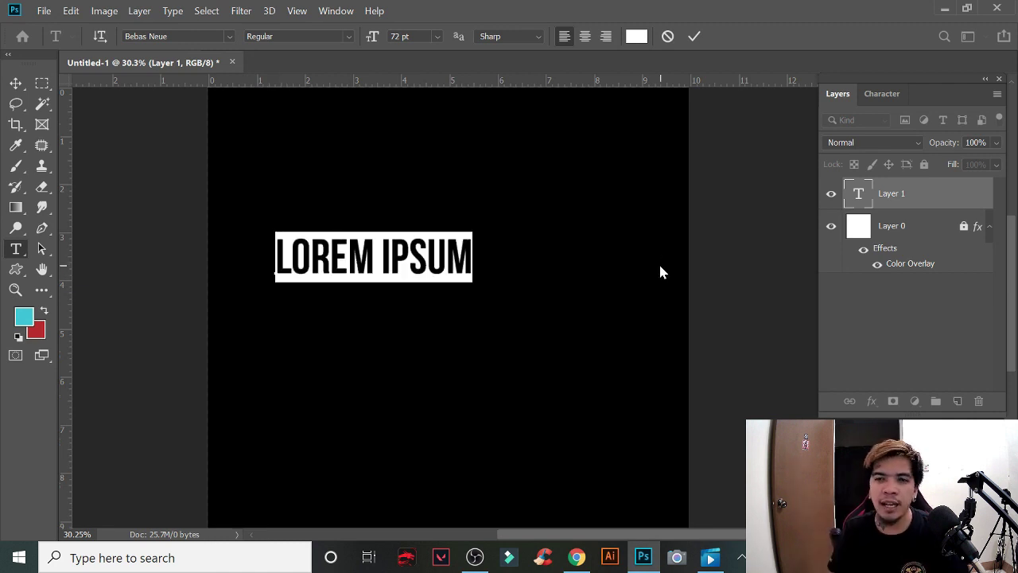
type("BRA")
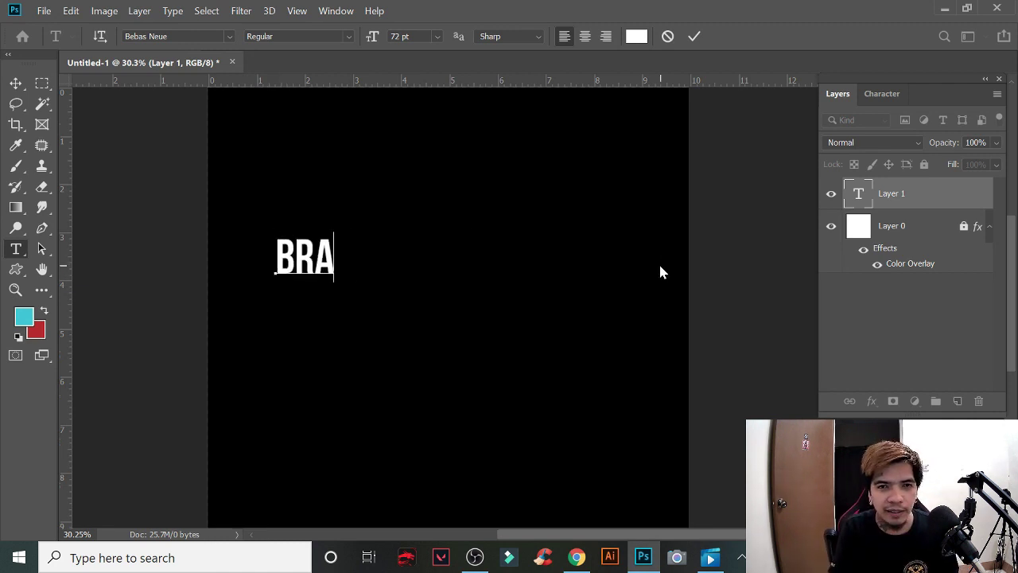
type("ND")
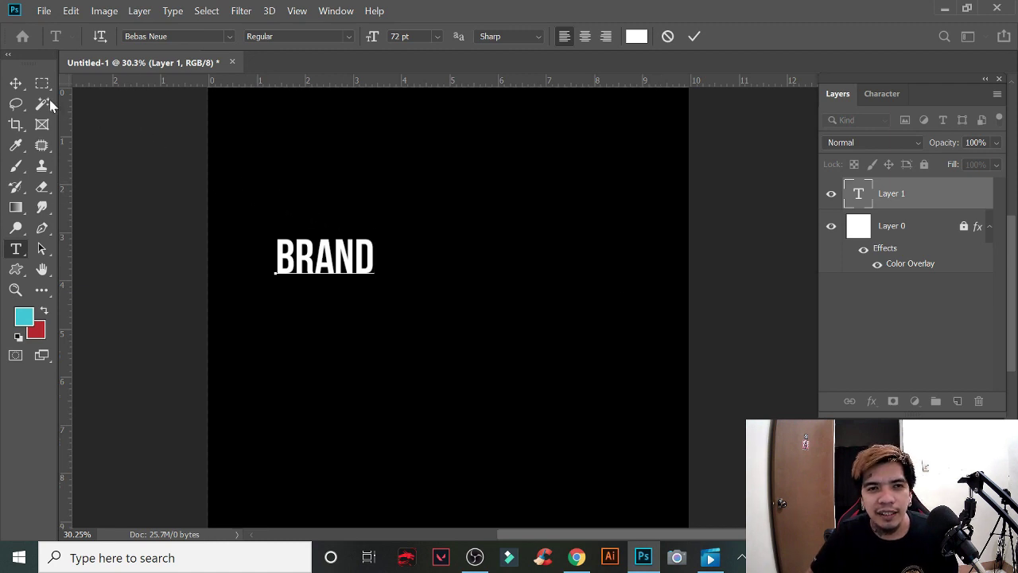
left_click(14, 83)
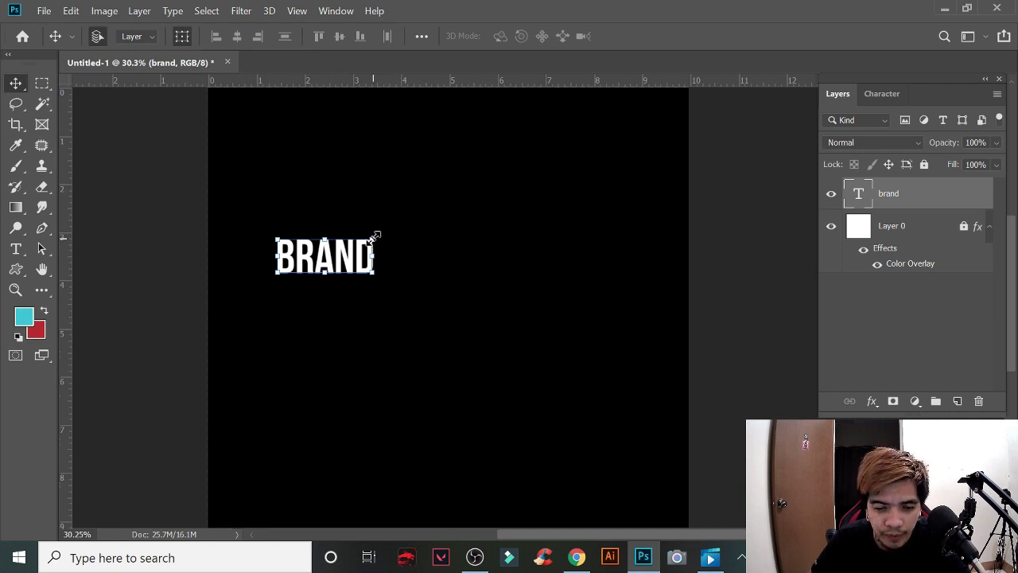
Step: Scale BRAND up to about 374% and center it near the top
left_click_drag(373, 238, 649, 147)
left_click_drag(569, 180, 557, 232)
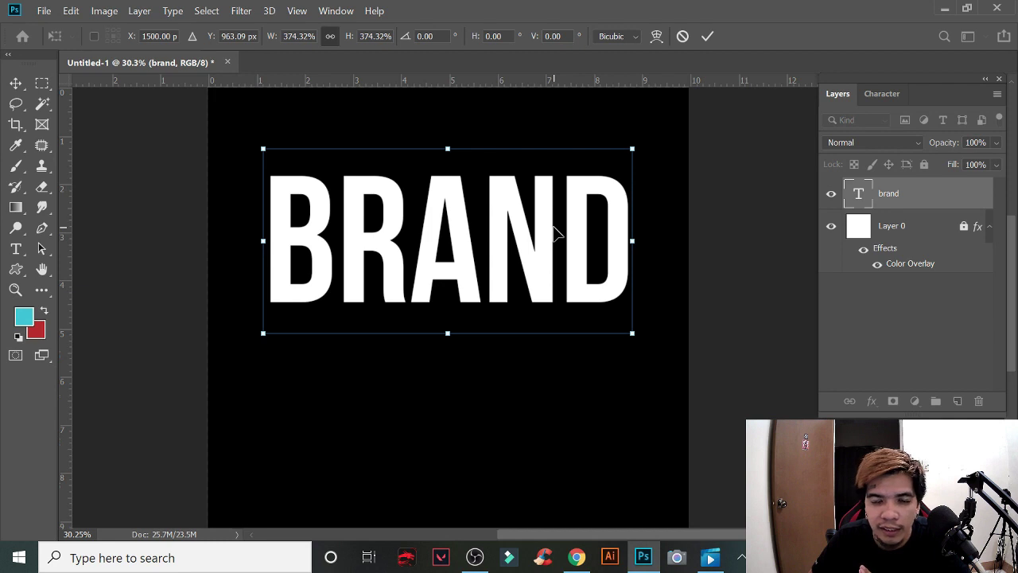
left_click_drag(448, 149, 448, 190)
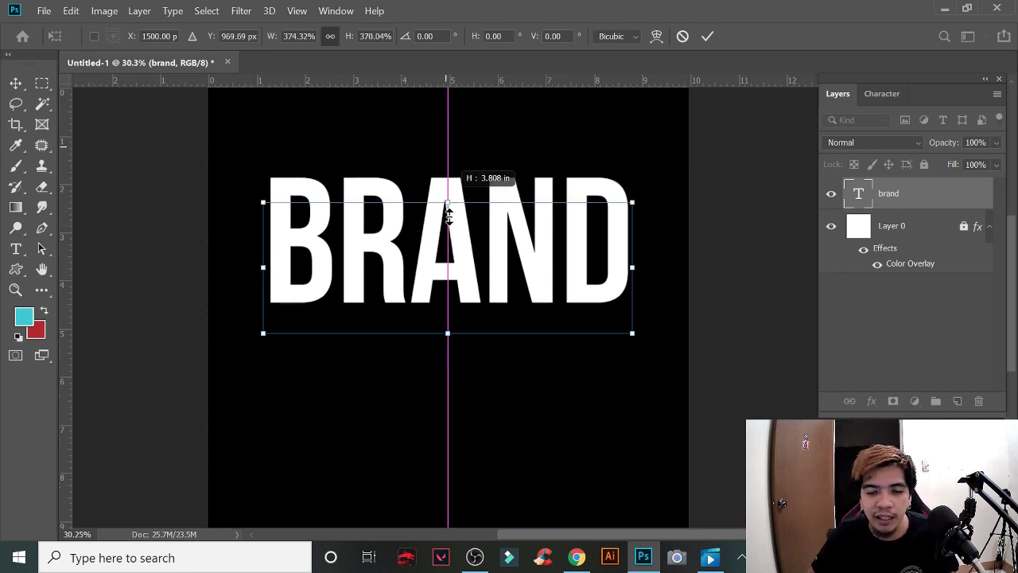
key("ctrl+z")
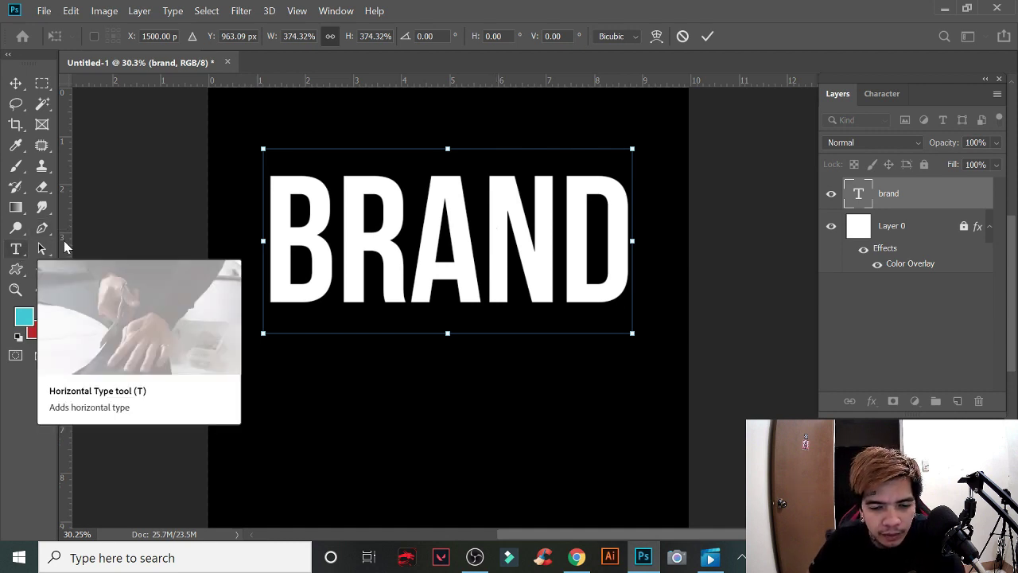
Step: Select the BRAND letters and set the font family to Bebas Neue
left_click(14, 251)
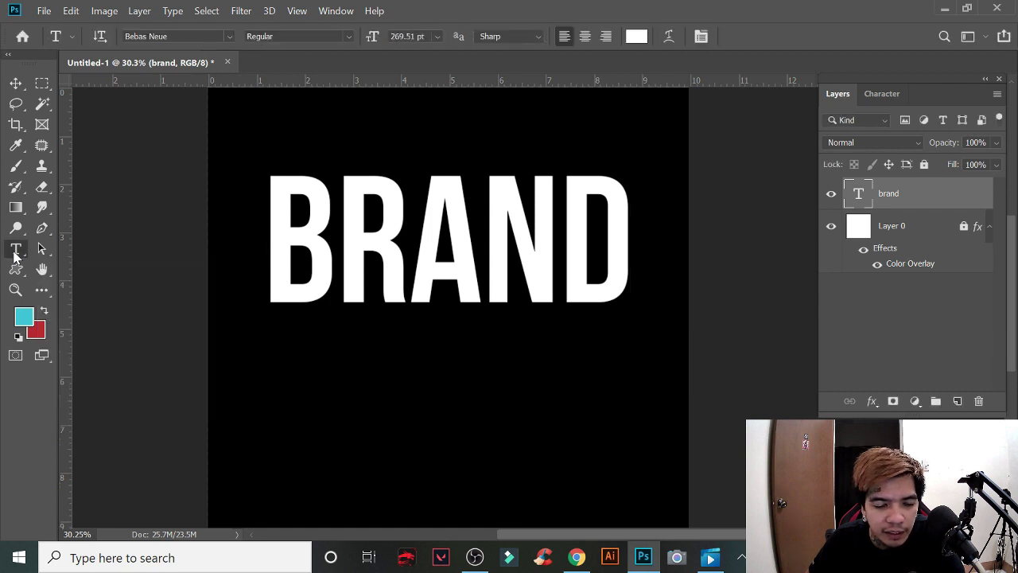
left_click(277, 235)
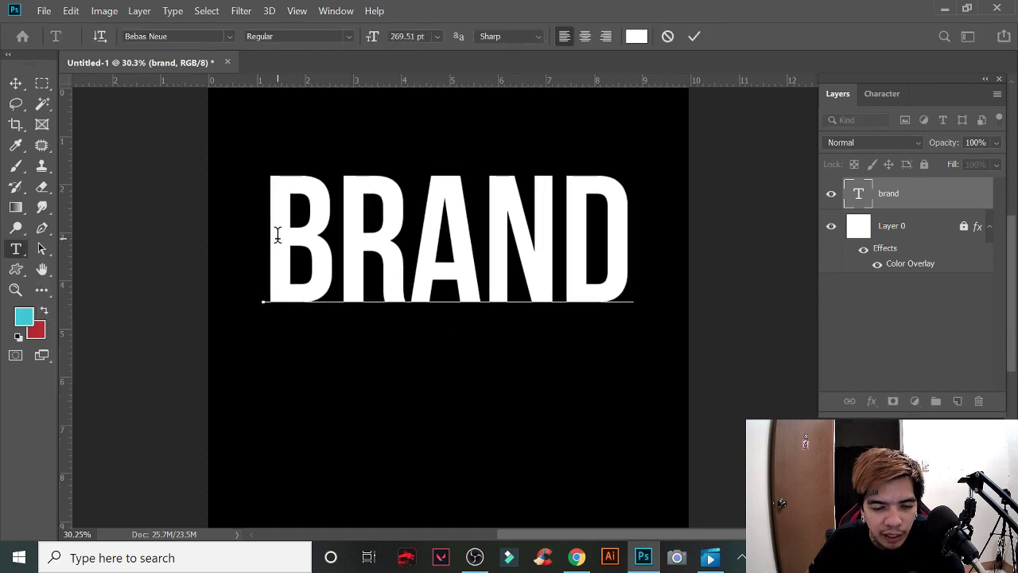
left_click_drag(277, 235, 619, 233)
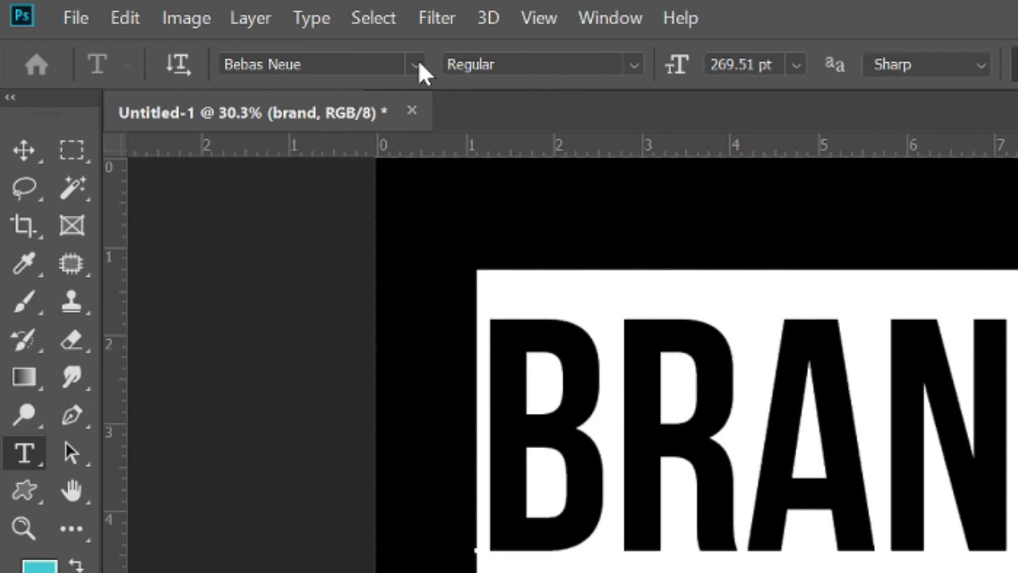
left_click(419, 64)
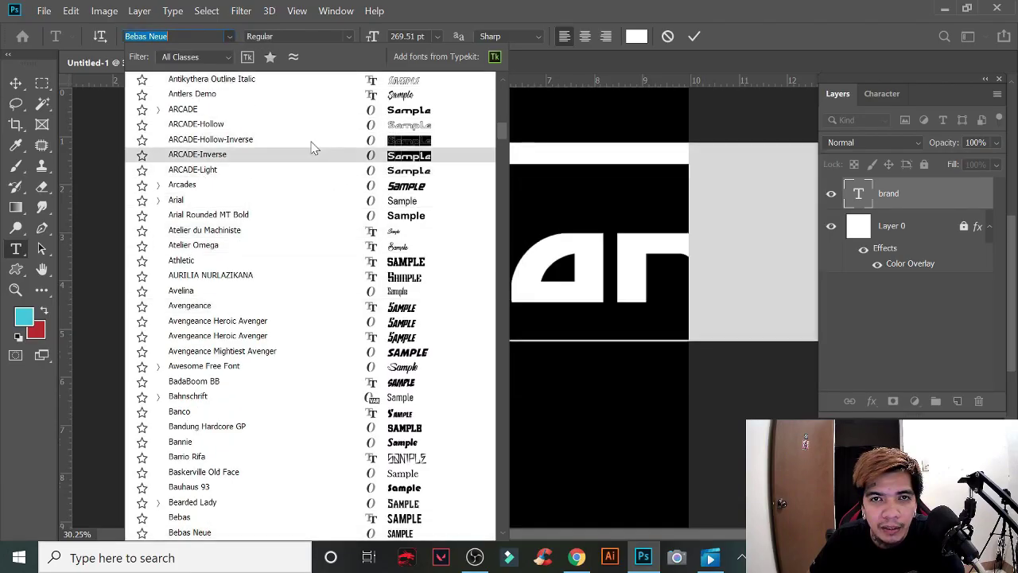
scroll(362, 139, "up", 3)
scroll(362, 139, "up", 5)
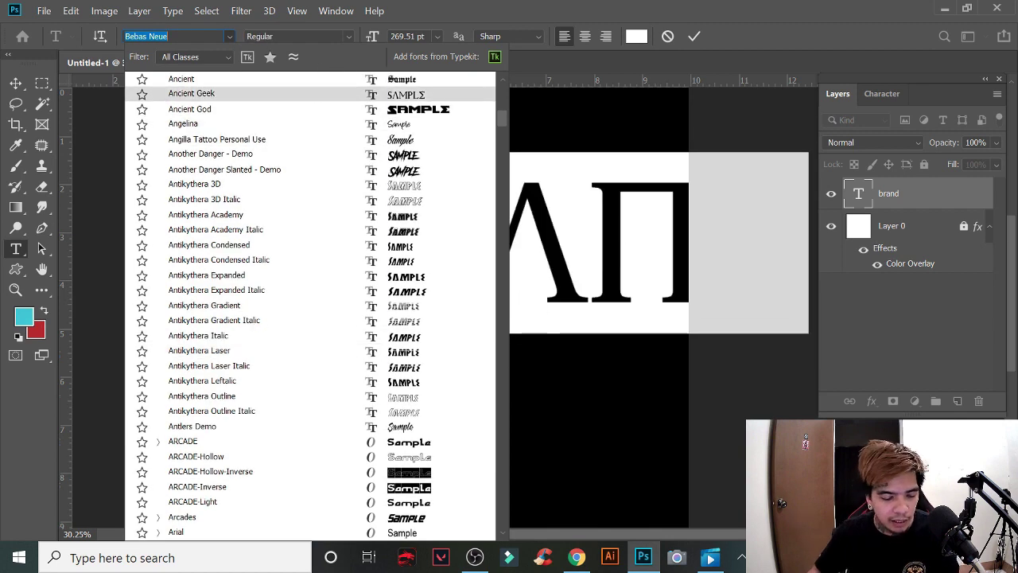
type("bebas")
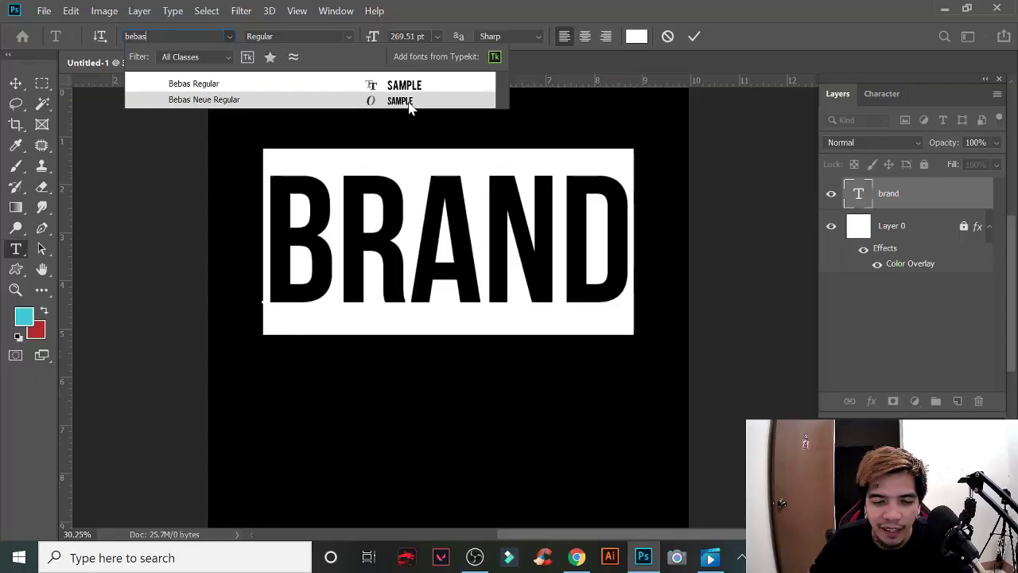
left_click(411, 101)
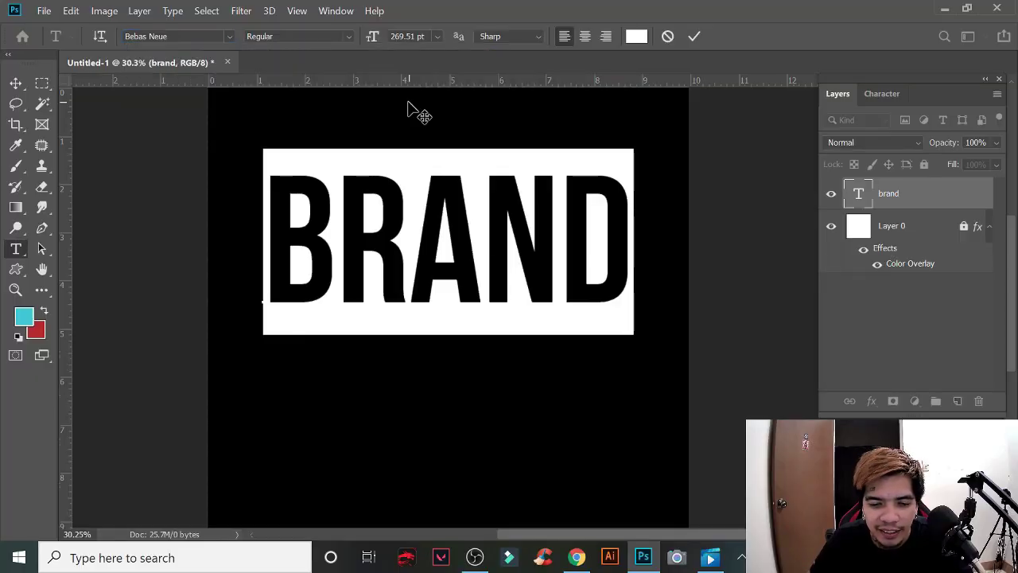
Step: Reselect BRAND, review its font styles, and commit the text at 269.51 pt
left_click(425, 229)
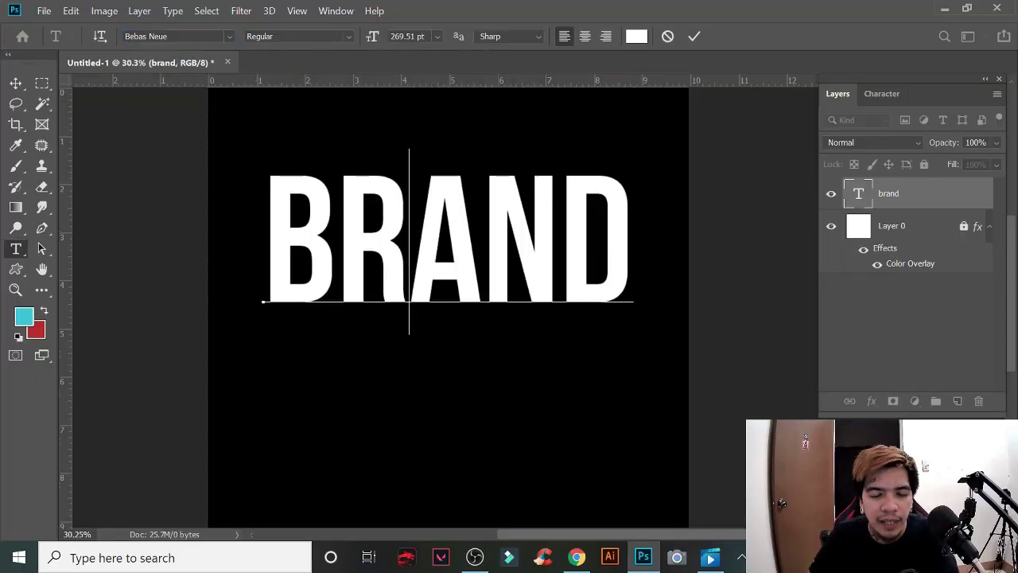
left_click_drag(273, 191, 688, 205)
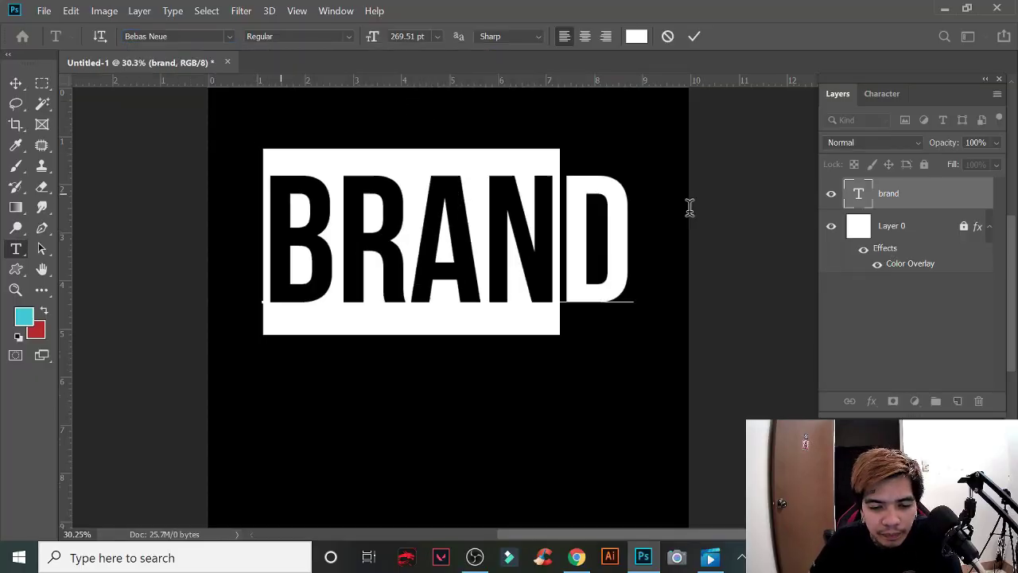
left_click(349, 36)
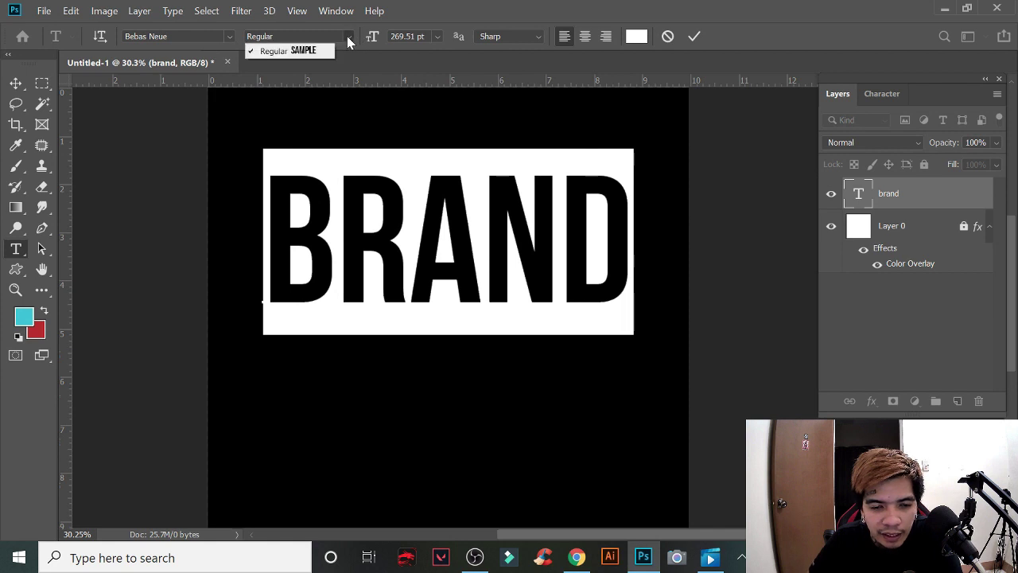
left_click(16, 83)
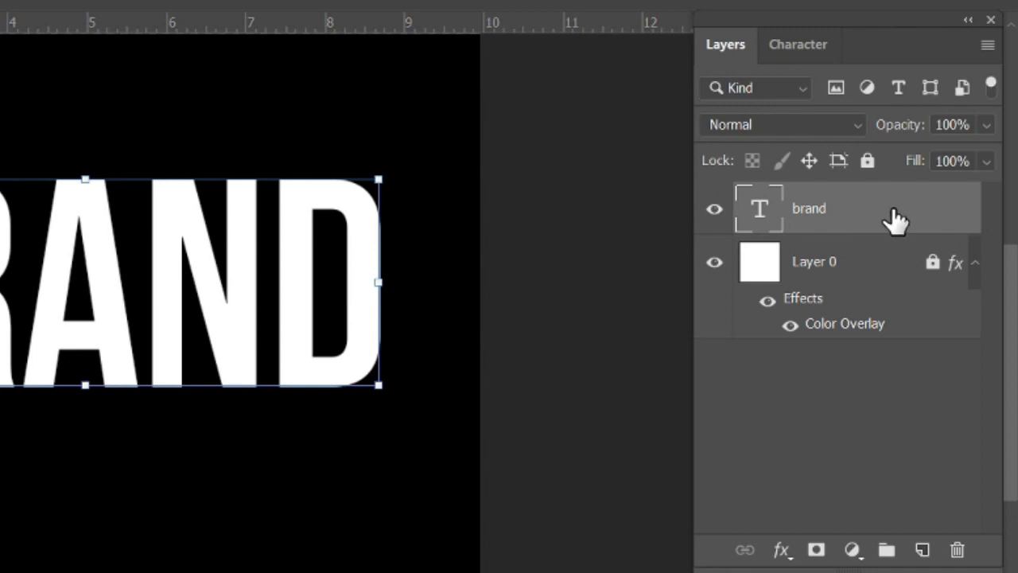
Step: Duplicate the brand text layer twice
left_click_drag(897, 216, 924, 545)
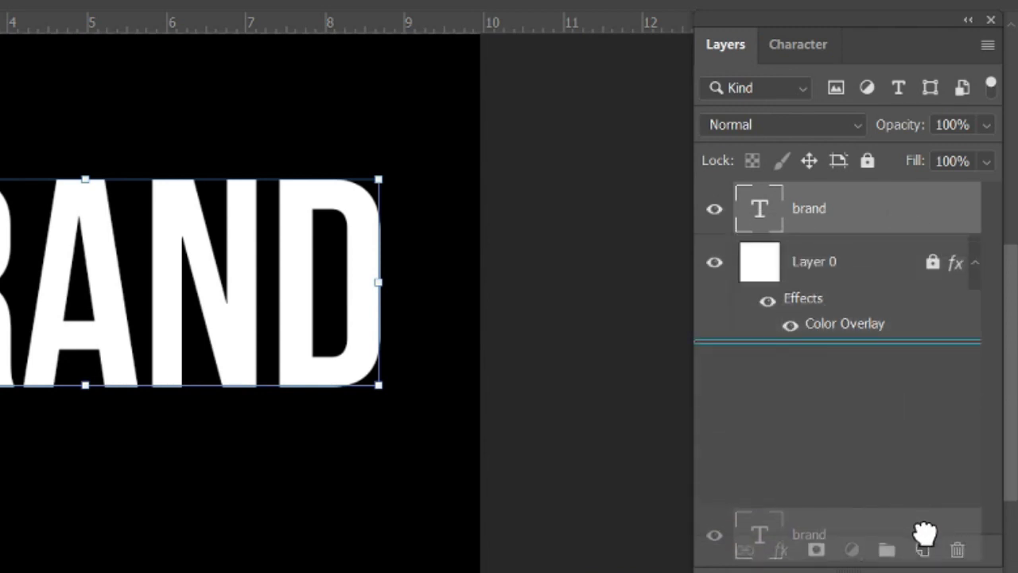
left_click_drag(923, 539, 924, 549)
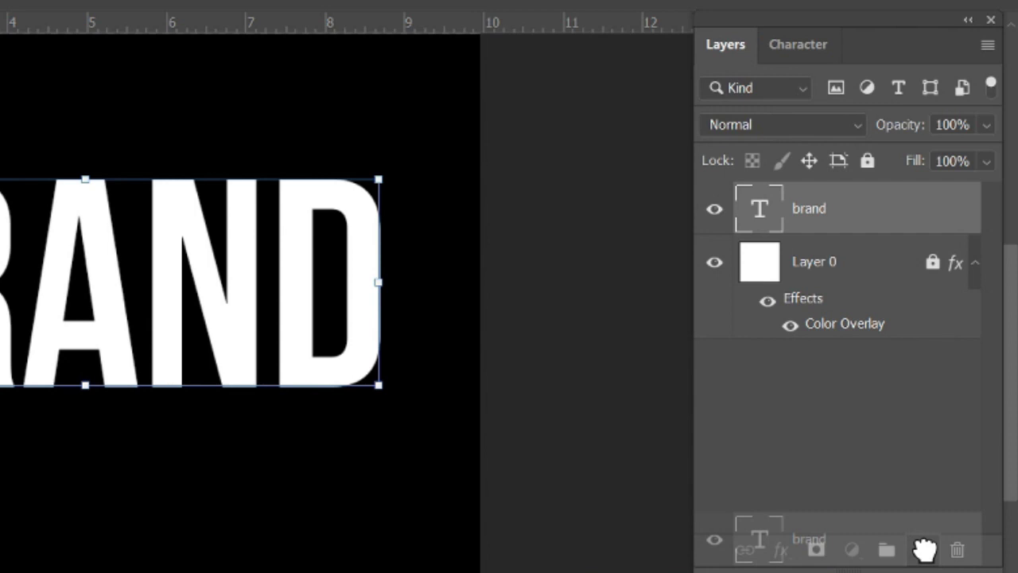
left_click_drag(924, 549, 924, 550)
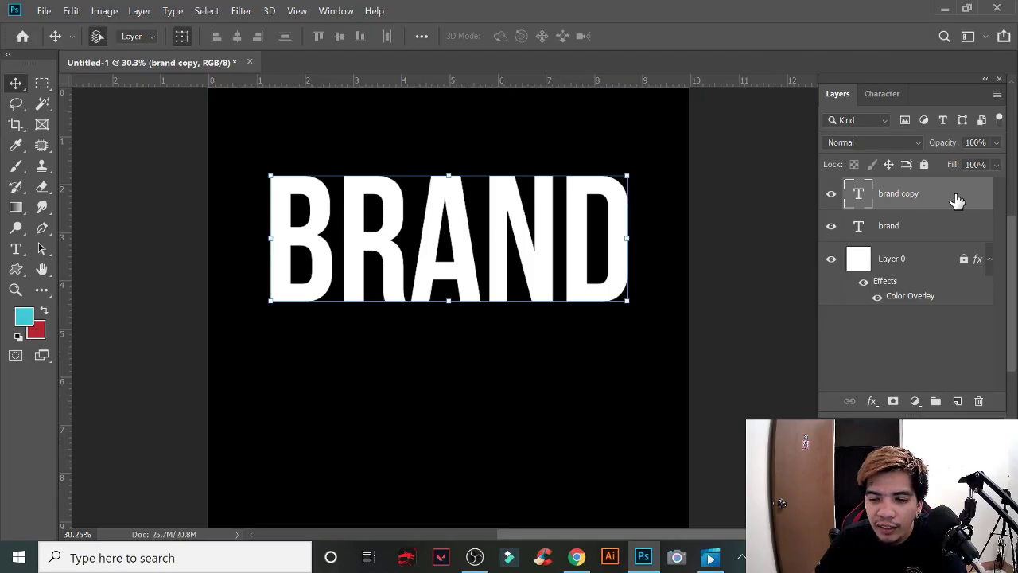
left_click_drag(956, 200, 962, 315)
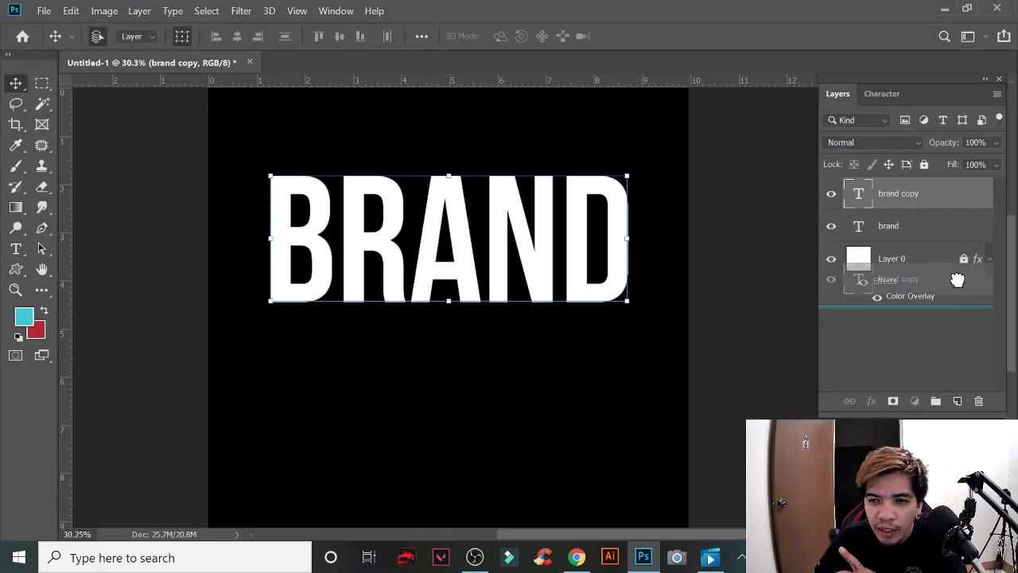
left_click_drag(962, 315, 957, 400)
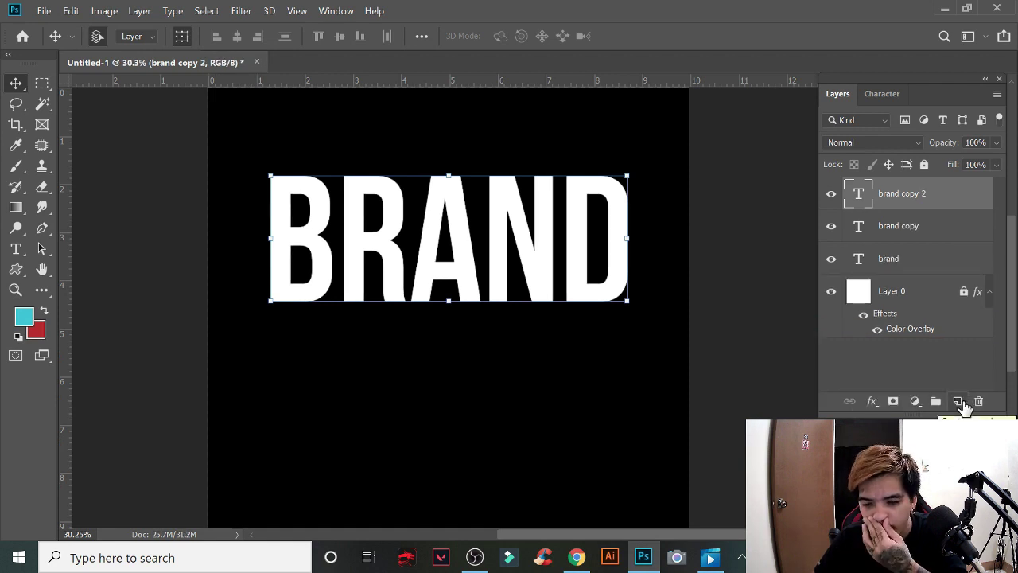
Step: Rename the three BRAND layers mint blue, magenta and white
left_click(950, 261)
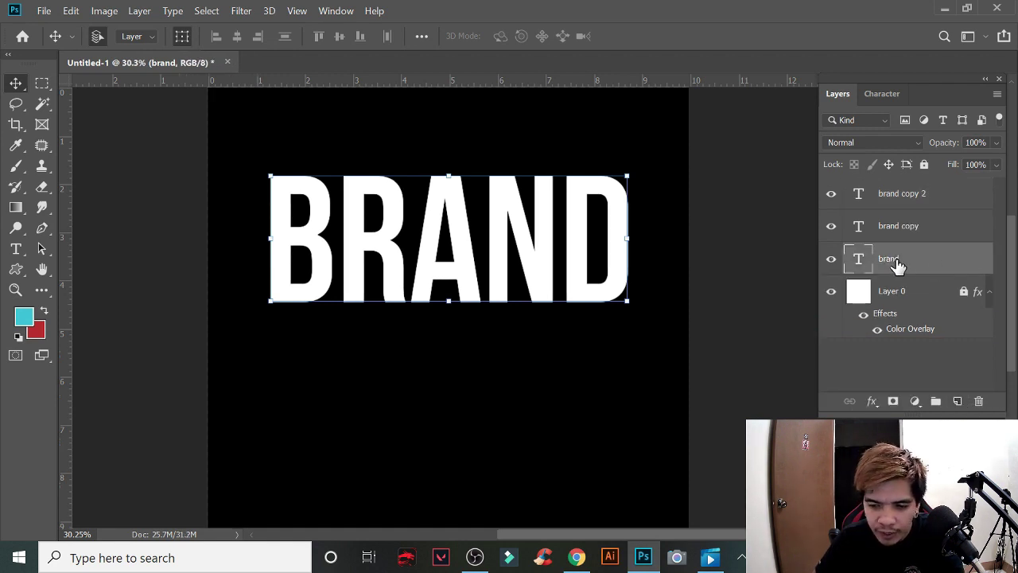
double_click(889, 259)
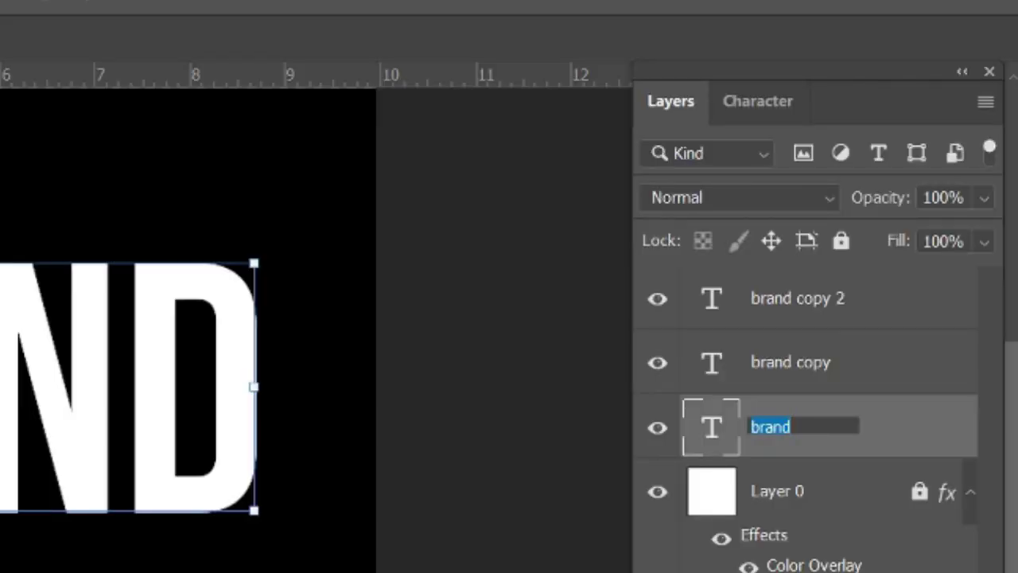
type("mint blue")
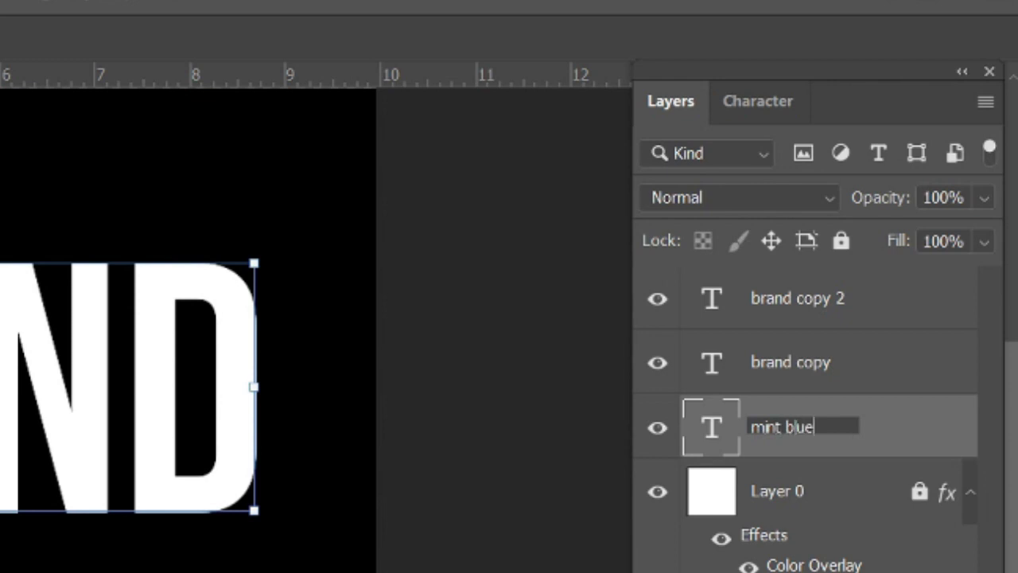
key("Return")
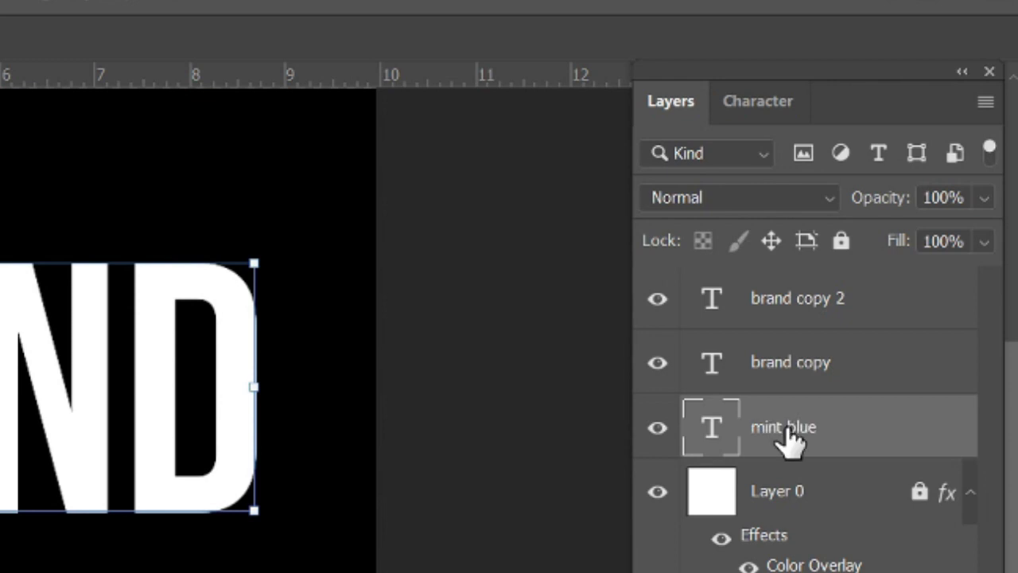
double_click(788, 367)
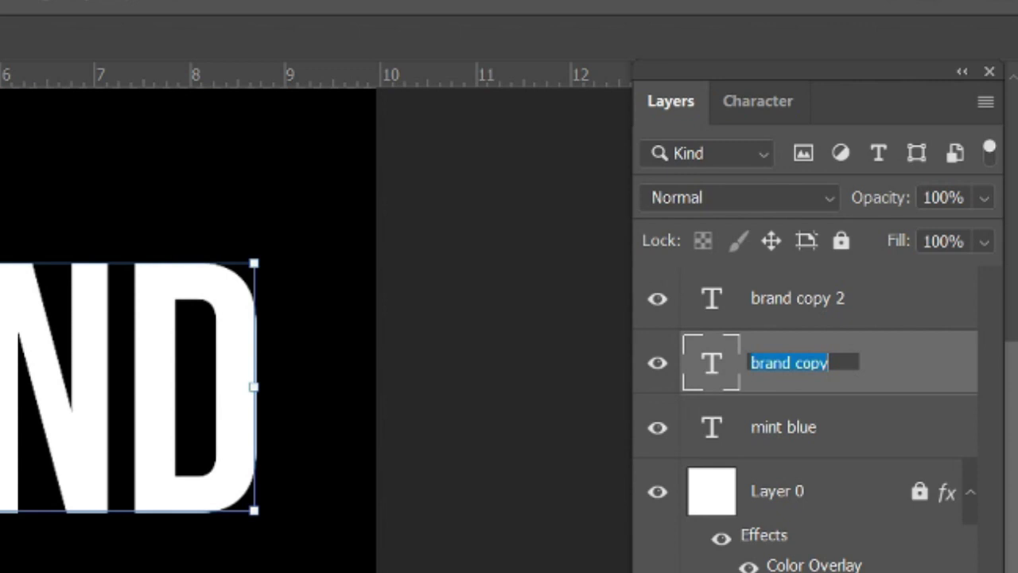
type("magenta")
key("Return")
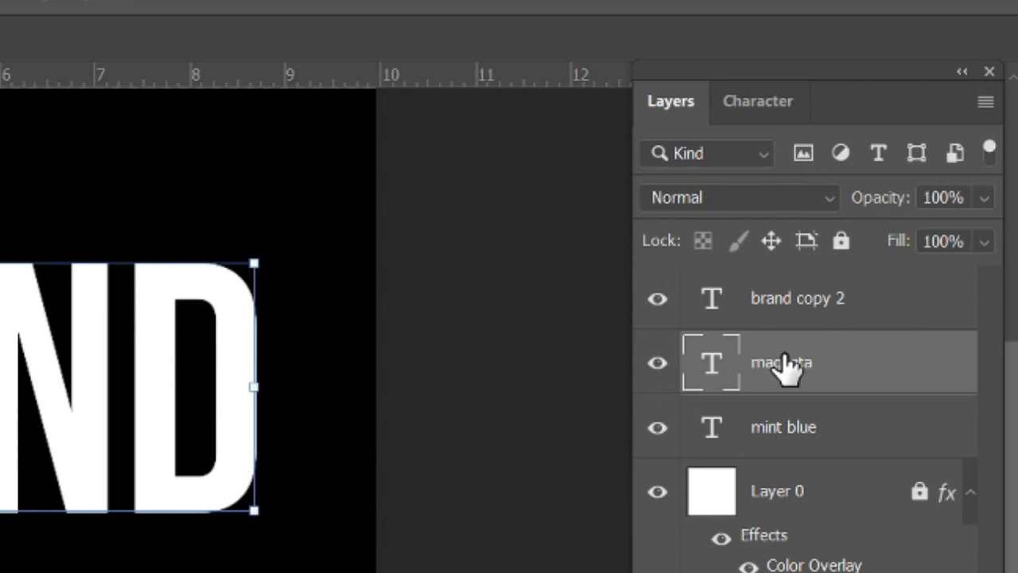
double_click(795, 300)
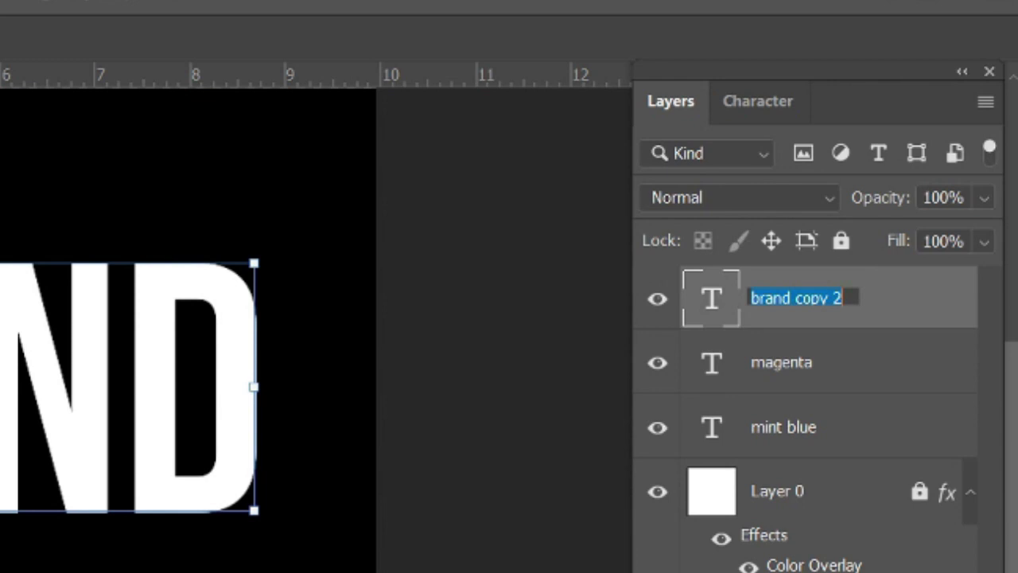
type("white")
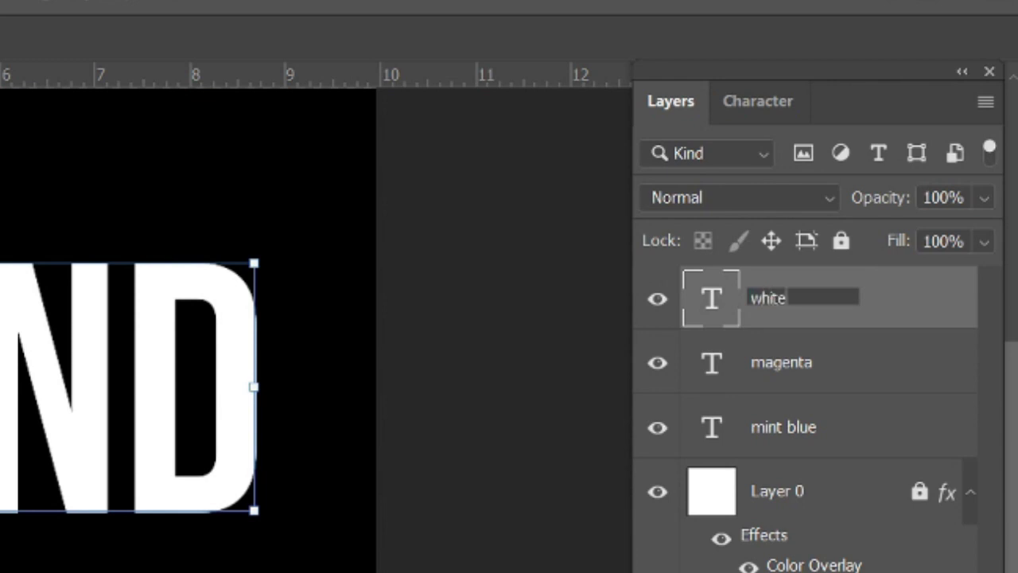
key("Return")
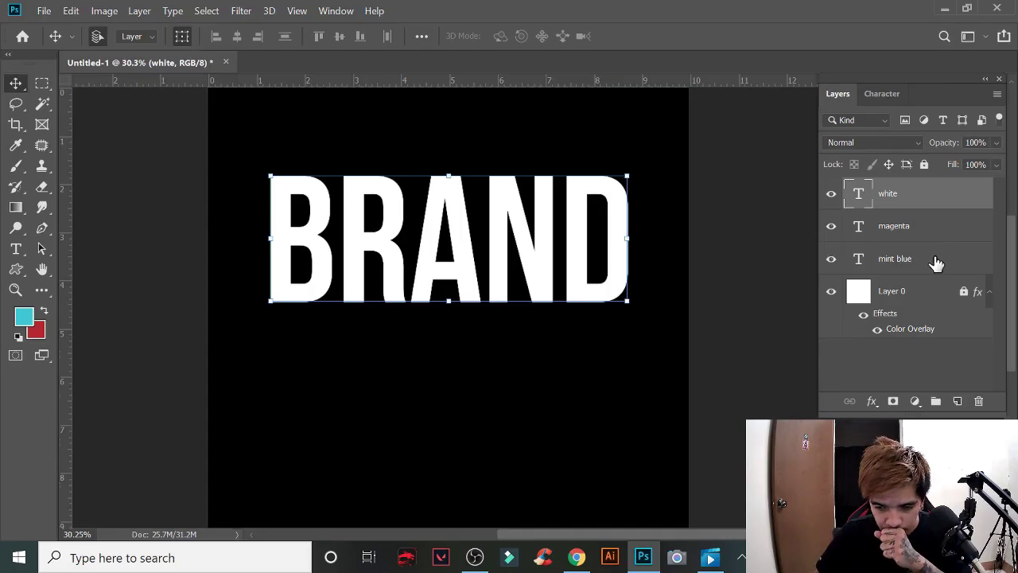
Step: Hide the white and magenta layers and select mint blue
left_click(831, 195)
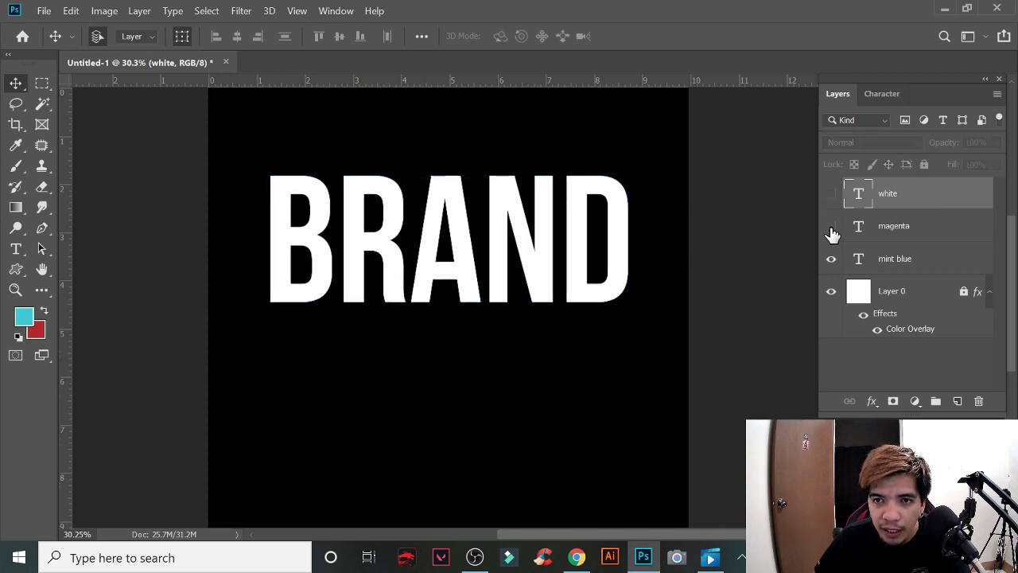
left_click(830, 227)
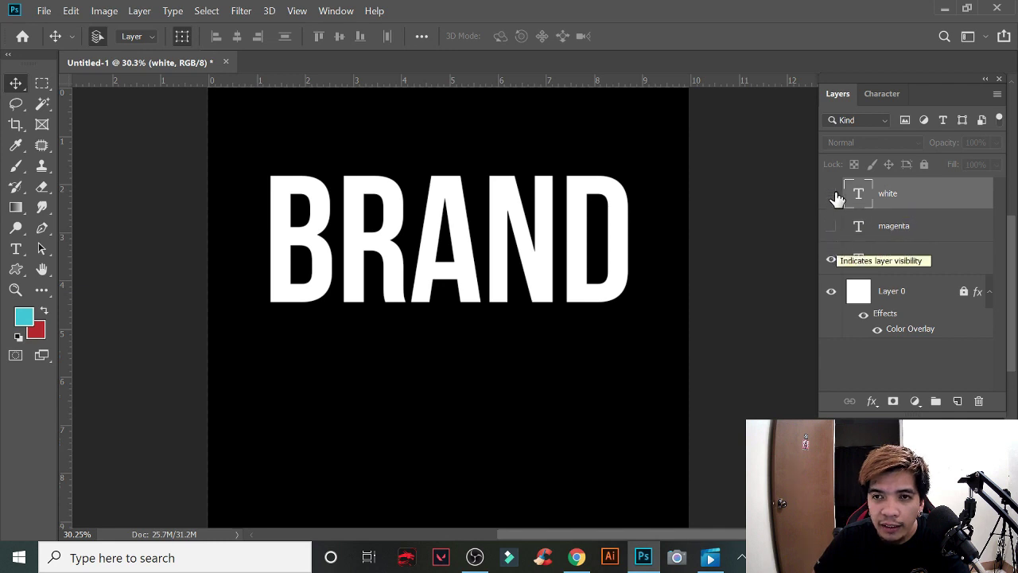
left_click(947, 264)
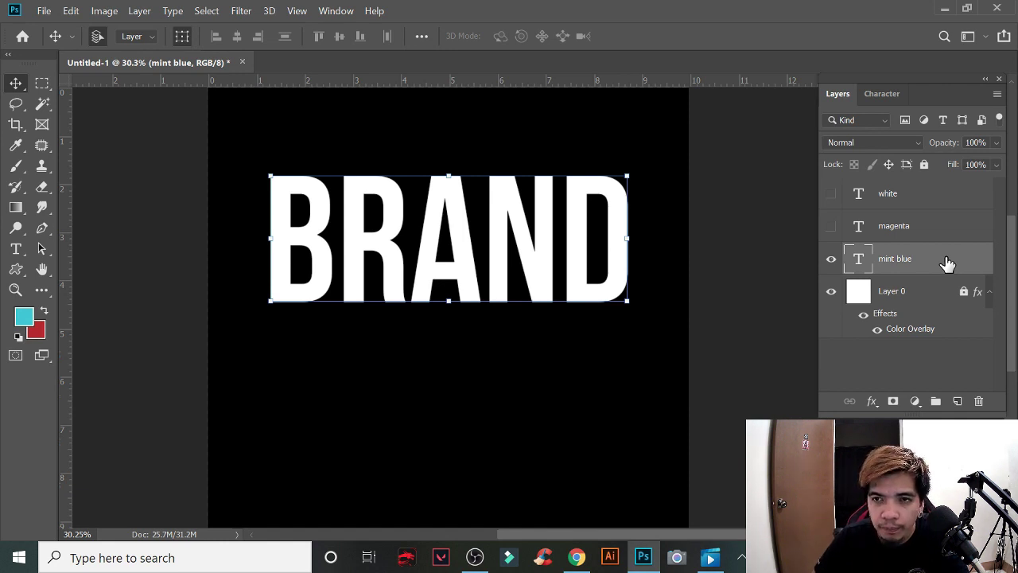
Step: Apply a #00f6ff cyan Color Overlay to the mint blue layer
double_click(946, 264)
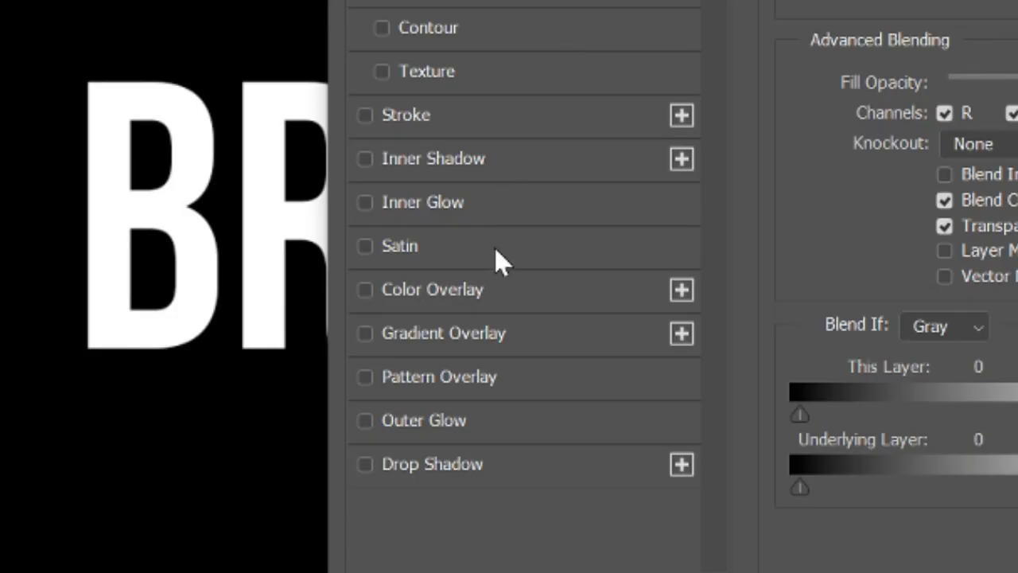
left_click(514, 290)
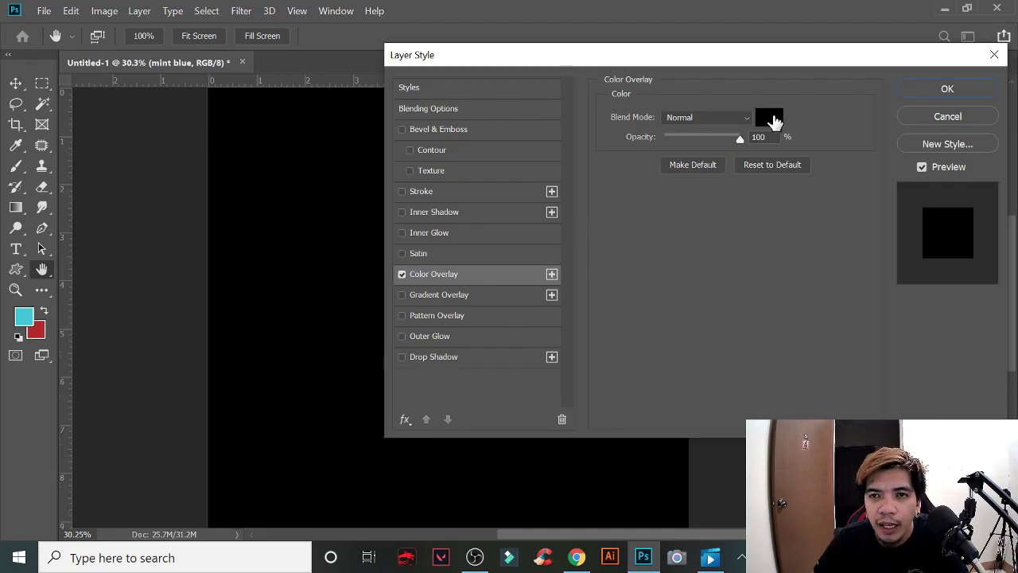
left_click(770, 118)
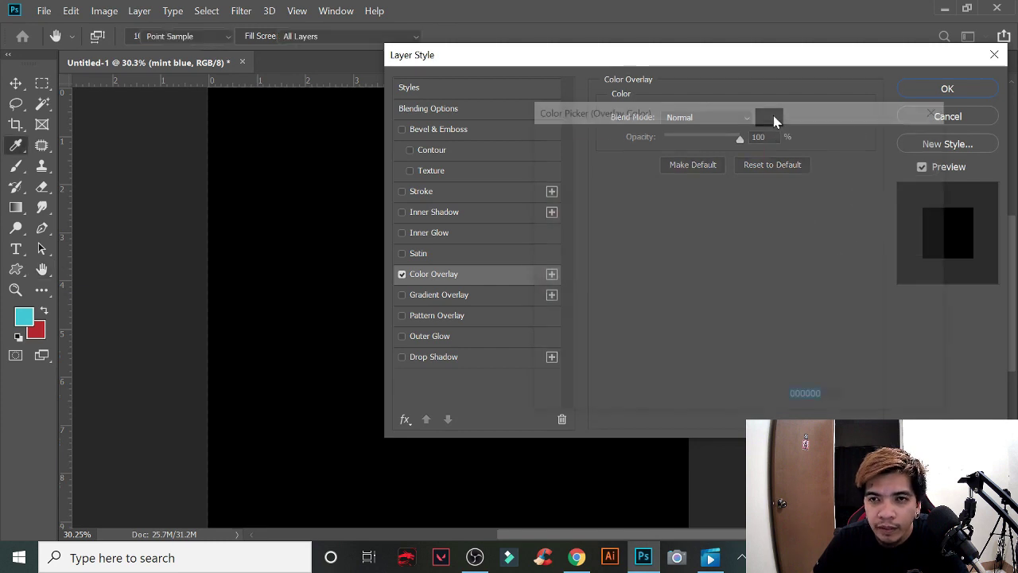
mouse_move(762, 198)
left_mouse_down()
mouse_move(763, 259)
mouse_move(765, 249)
left_mouse_up()
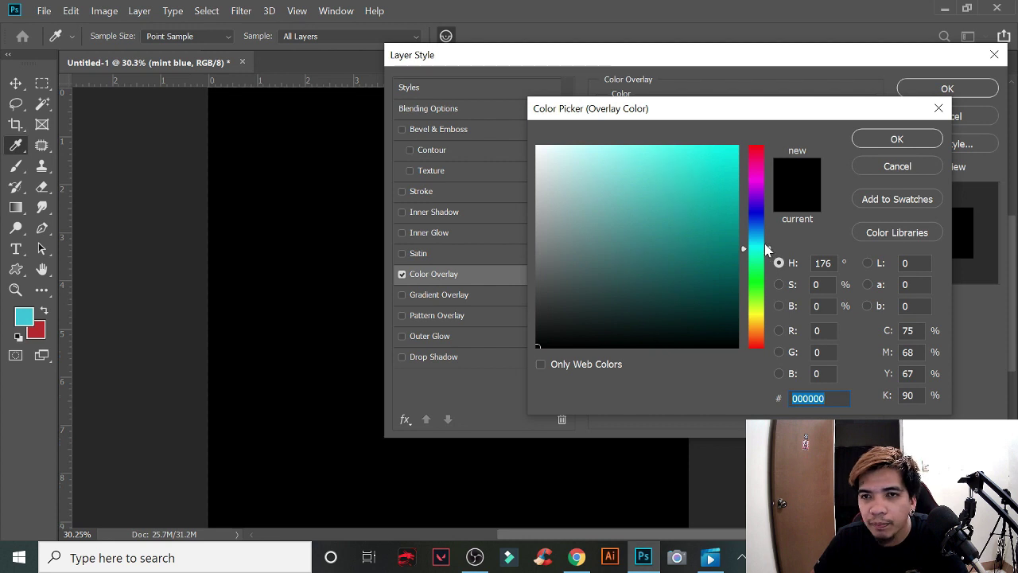
left_click(736, 179)
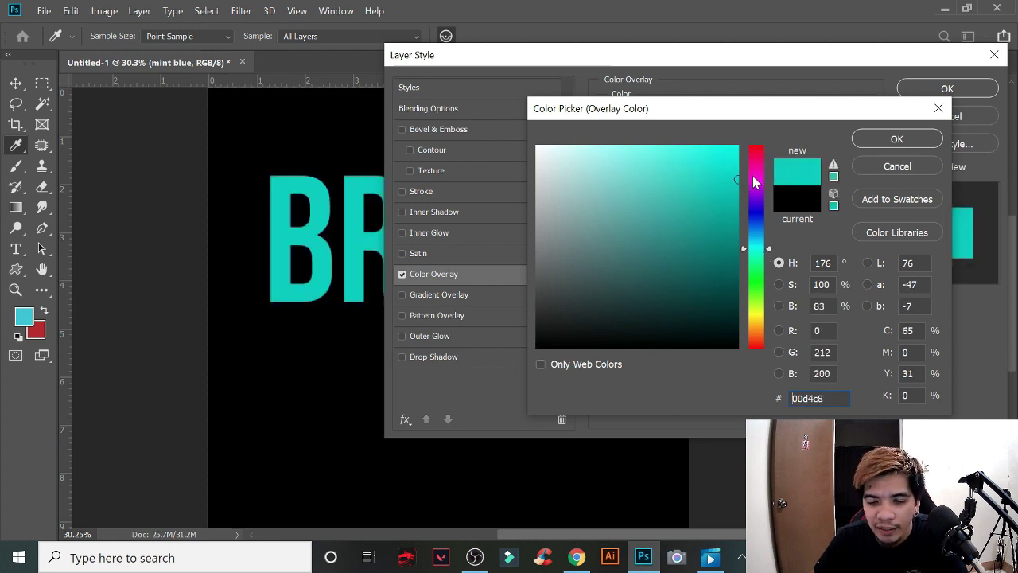
left_click(737, 200)
left_click_drag(761, 254, 759, 246)
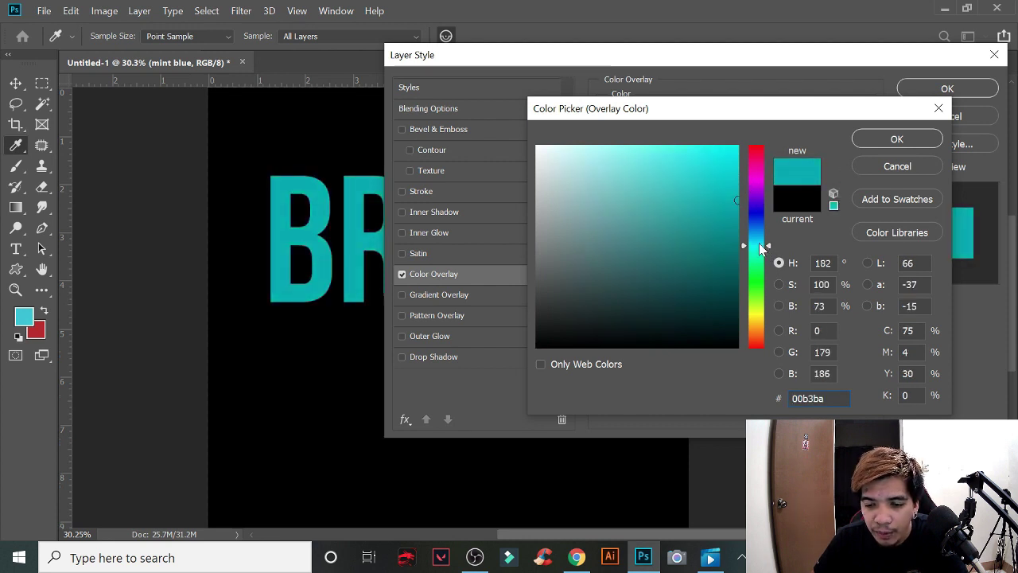
left_click_drag(687, 192, 771, 135)
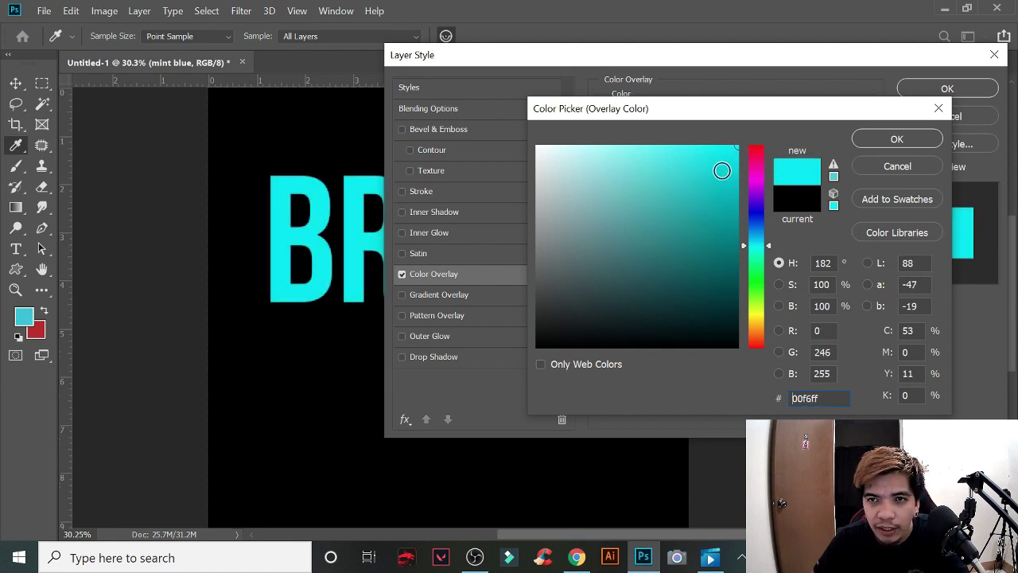
left_click(899, 140)
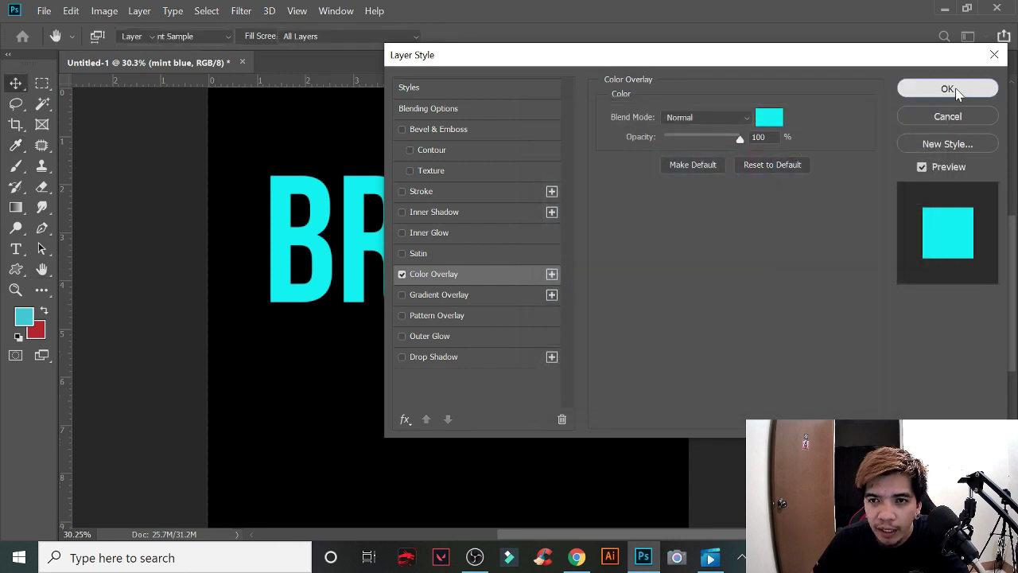
left_click(951, 89)
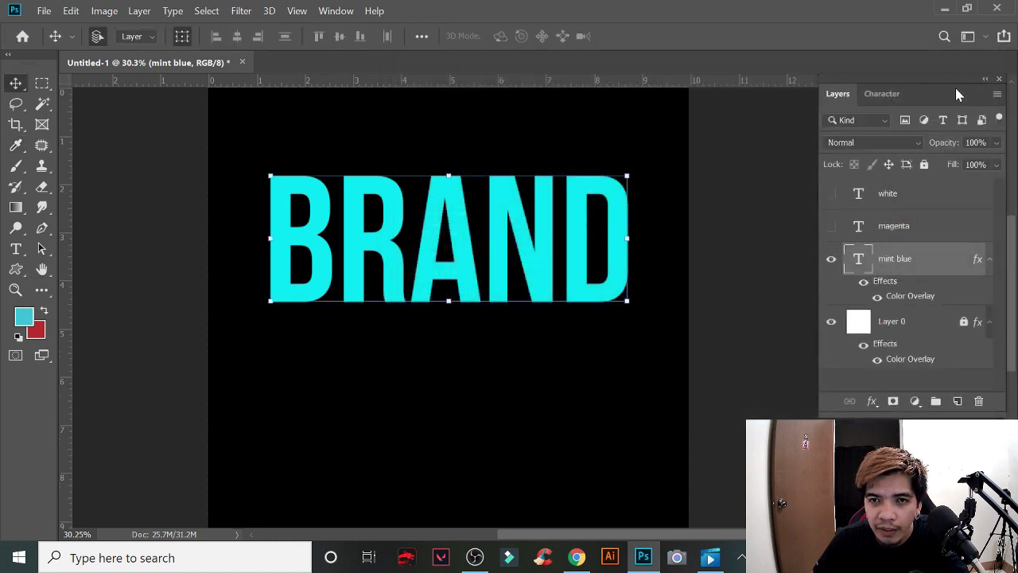
Step: Show the magenta layer and give it a #ff00e4 Color Overlay
left_click(831, 231)
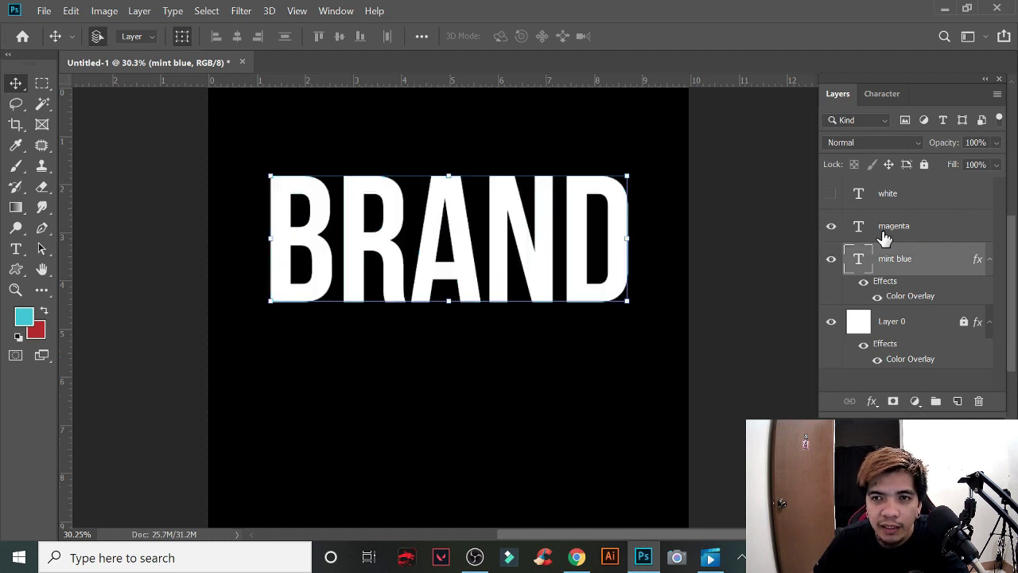
left_click(944, 237)
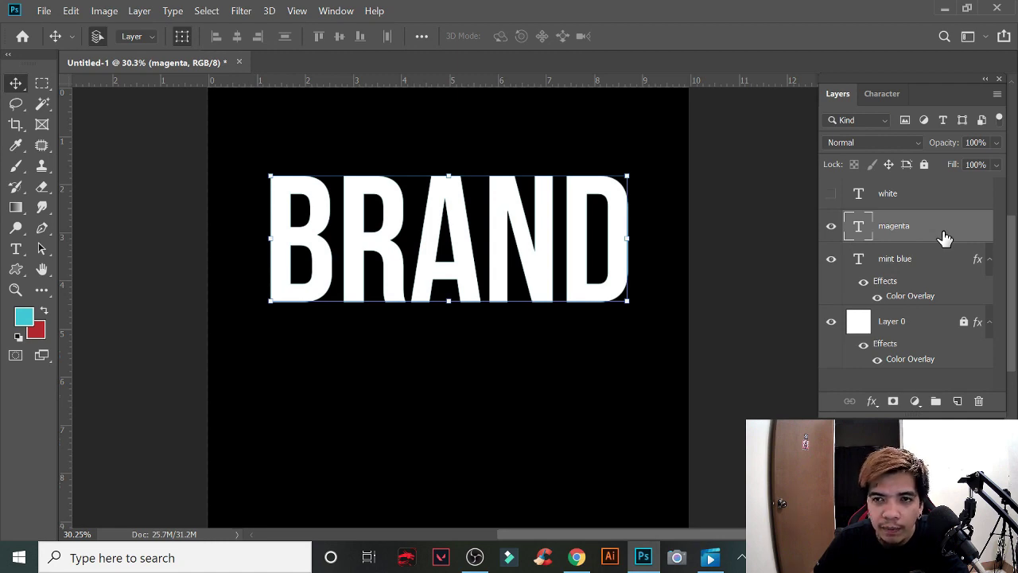
double_click(944, 237)
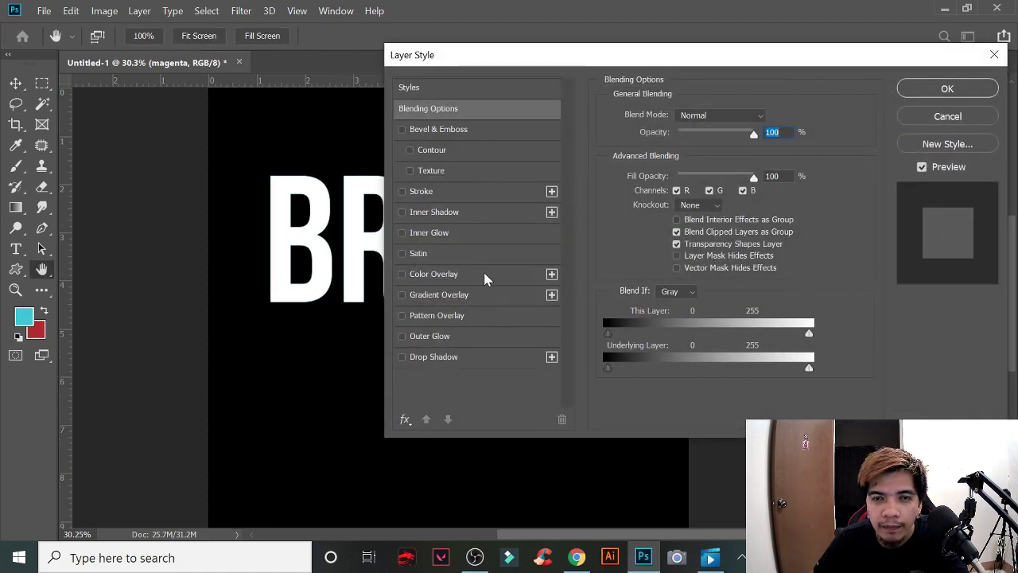
left_click(469, 274)
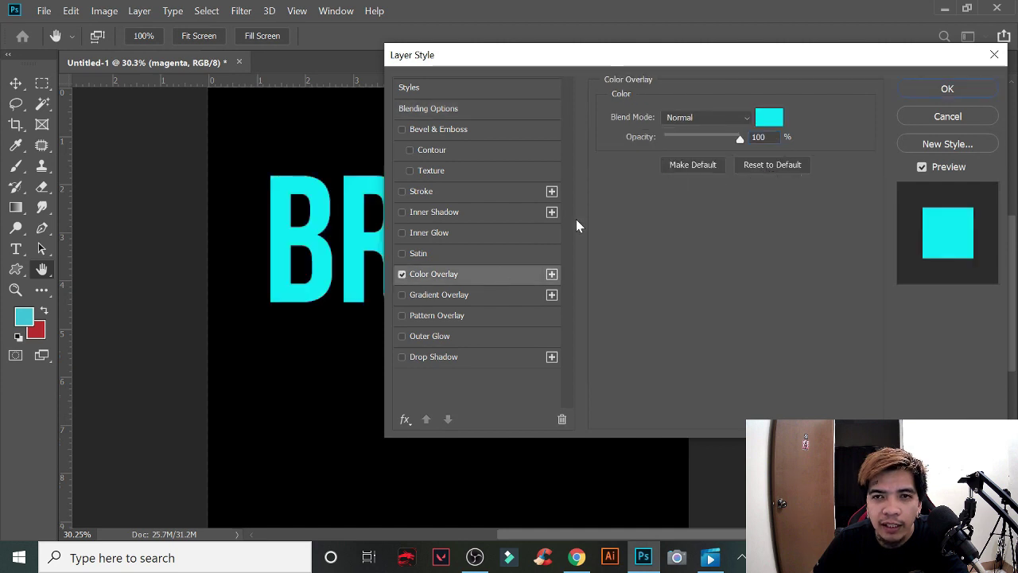
left_click(775, 121)
left_click(761, 182)
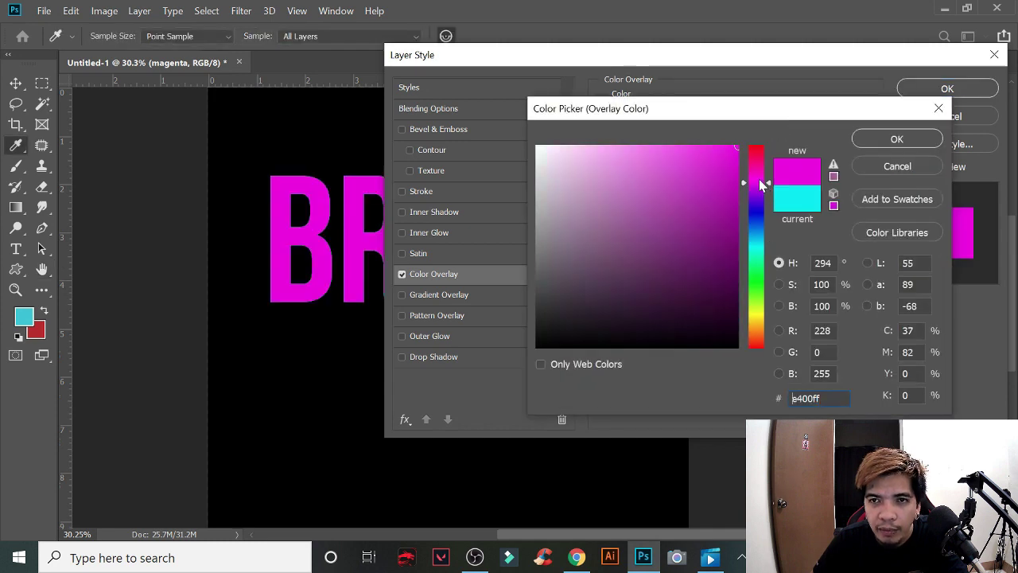
left_click_drag(761, 178, 760, 176)
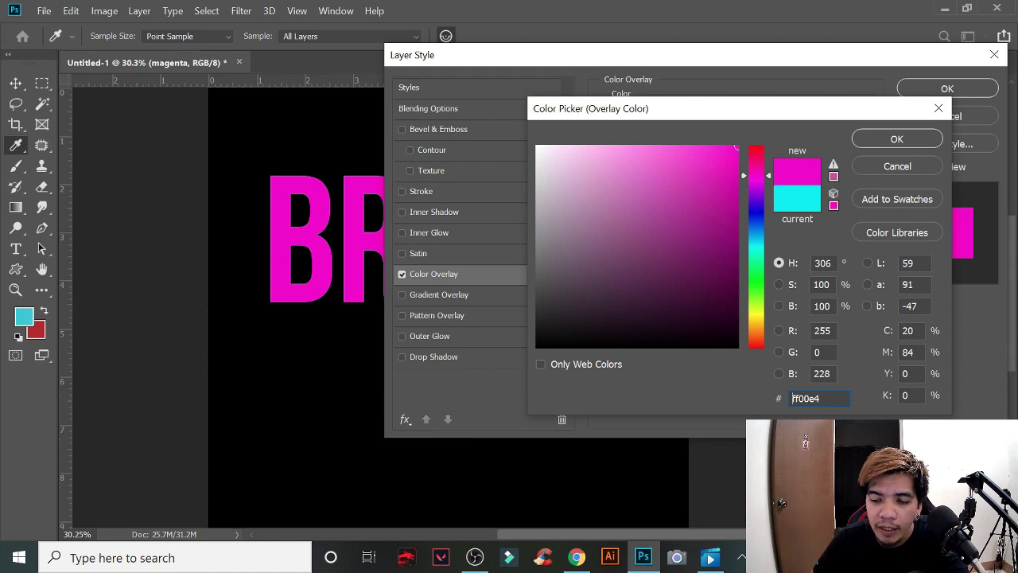
left_click(900, 138)
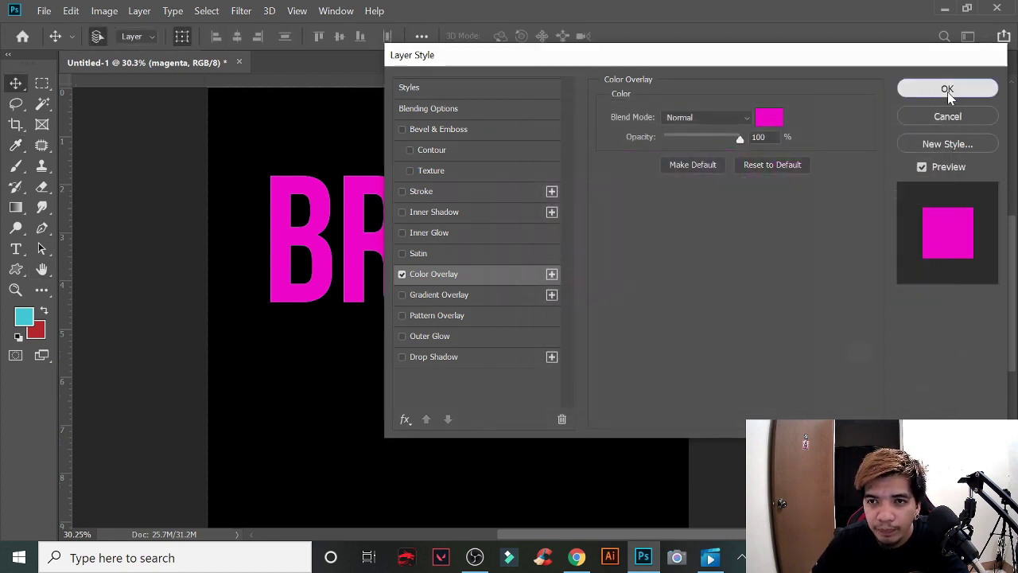
left_click(947, 89)
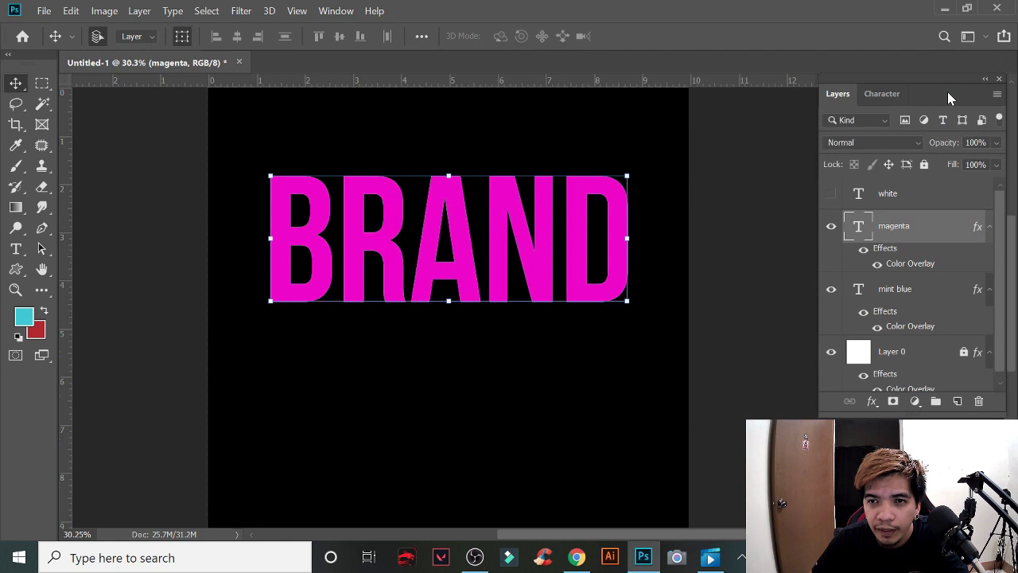
Step: Show the white layer and shift the mint blue copy right to expose cyan edges
left_click(831, 194)
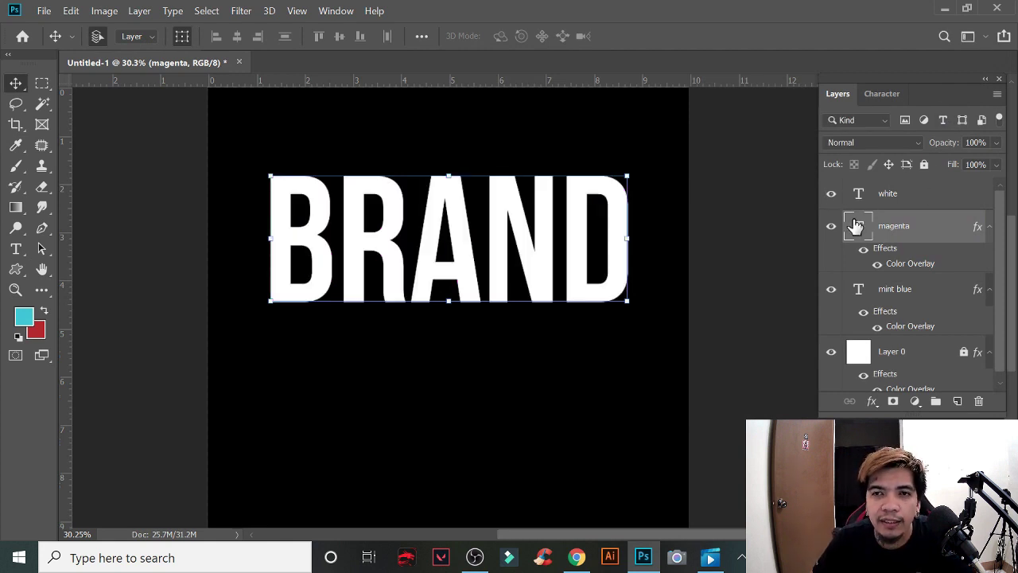
left_click(935, 296)
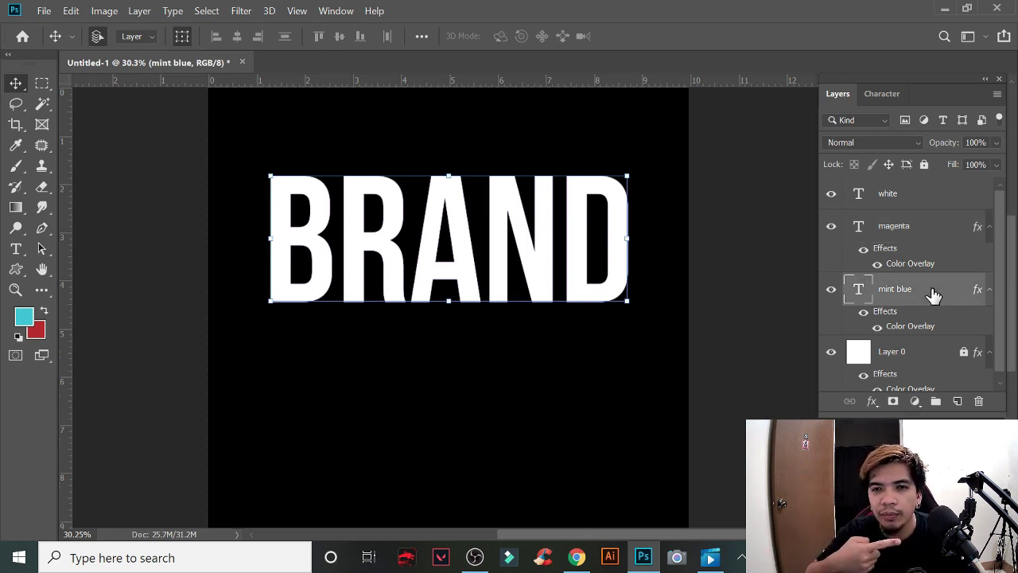
key("Right")
key("Right")
key("Right")
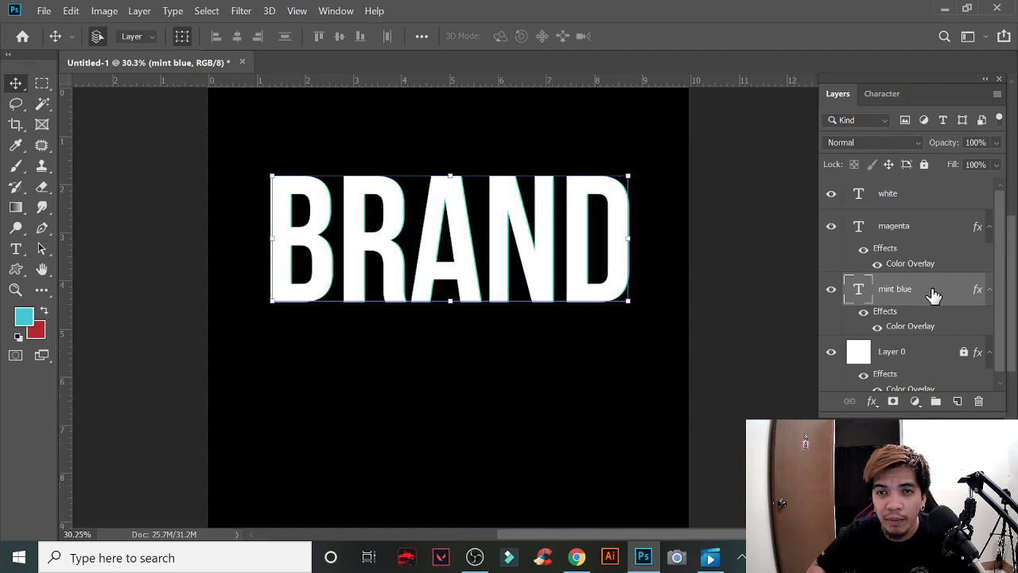
key("Right")
key("Right")
key("Right")
key("Left")
key("Left")
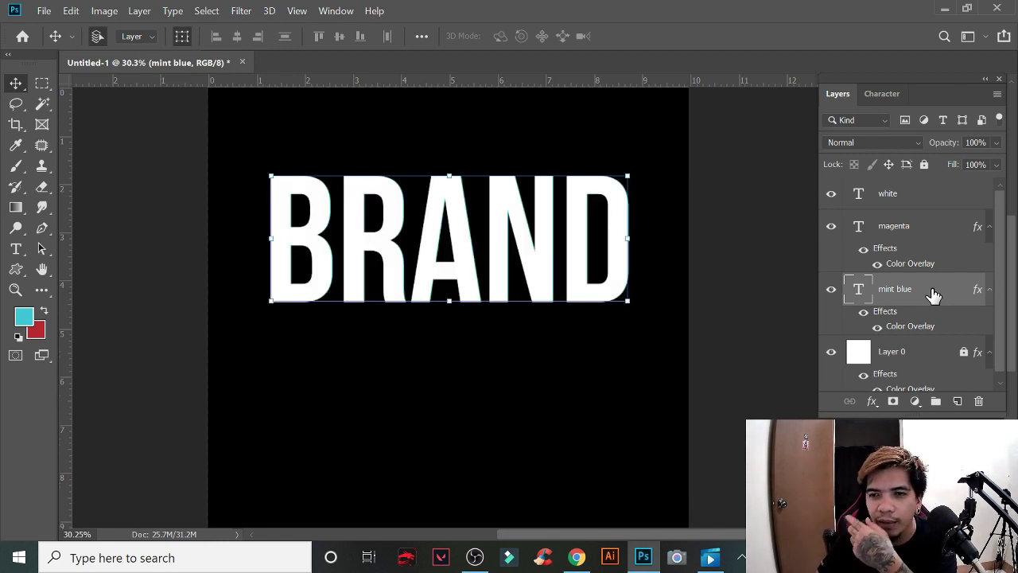
key("Right")
key("Right")
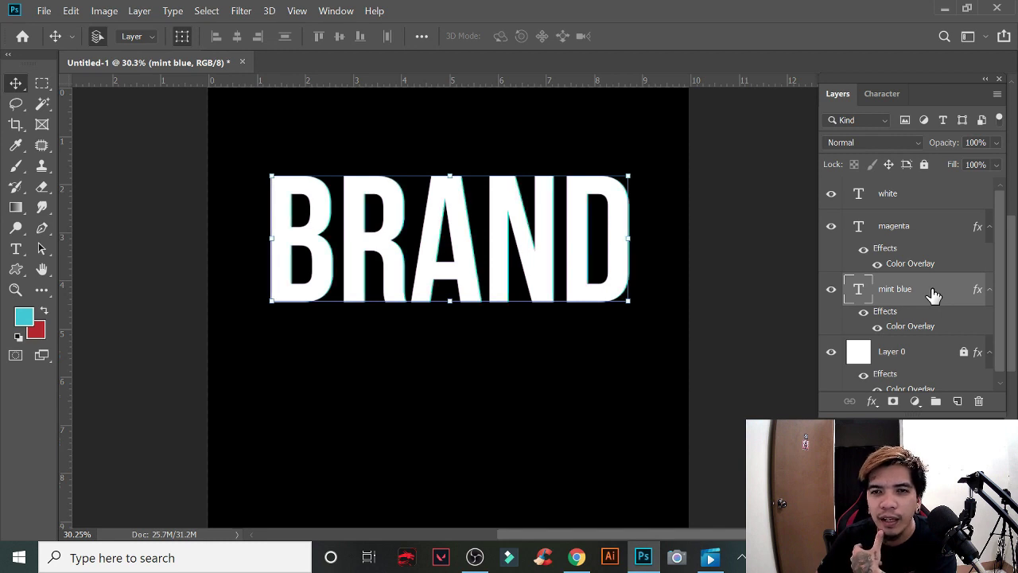
key("Right")
key("Right")
key("Right")
key("Right")
key("Right")
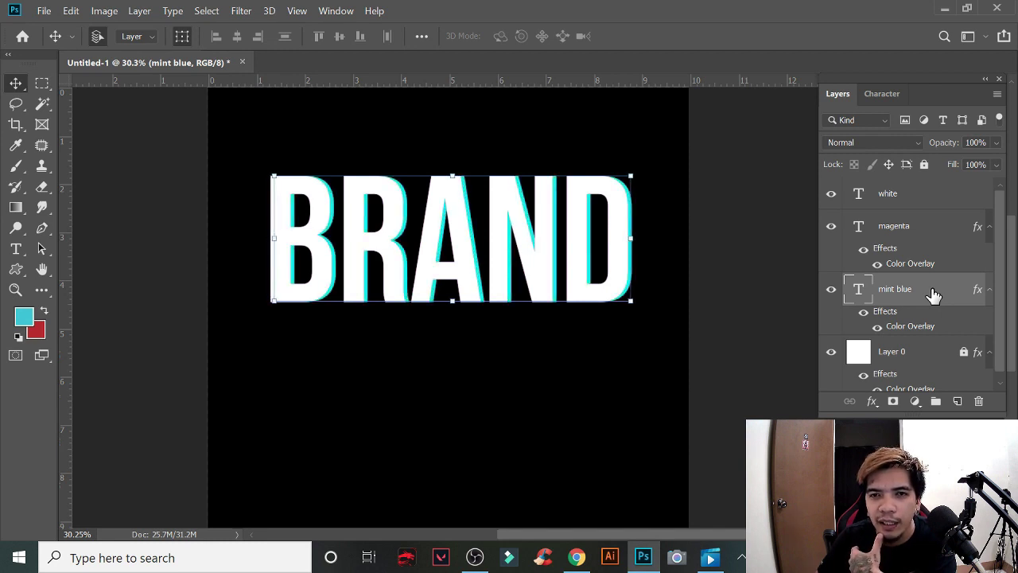
key("Right")
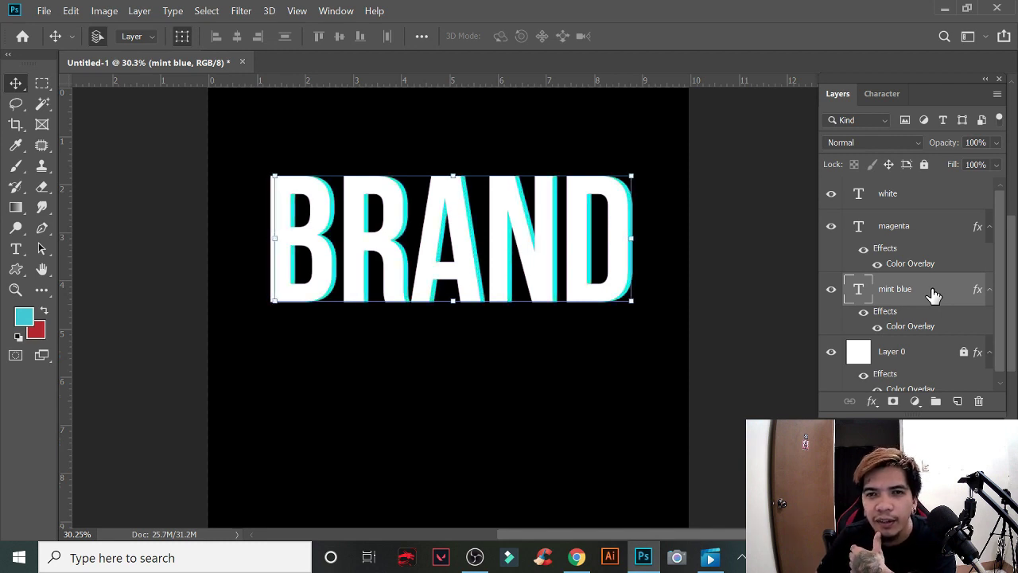
left_click(946, 232)
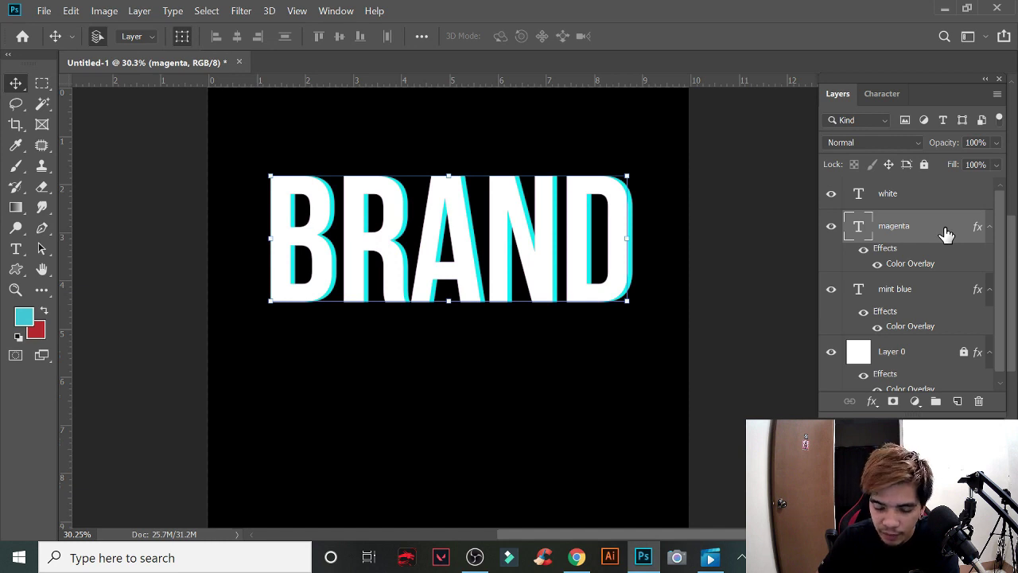
Step: Nudge the magenta copy left twice so its fringe opposes the cyan, then inspect up close
key("Left")
key("Left")
key("Left")
key("Left")
key("Left")
key("Left")
key("Left")
key("Left")
key("Left")
key("Left")
key("Left")
key("Left")
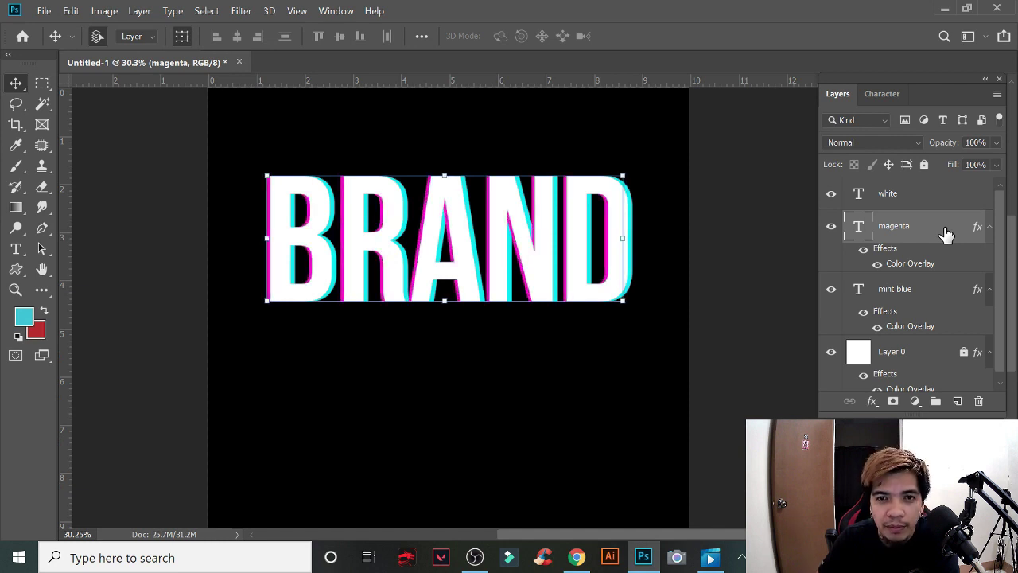
key("Left")
key("Left")
key("Left")
key("Left")
key("Left")
key("Left")
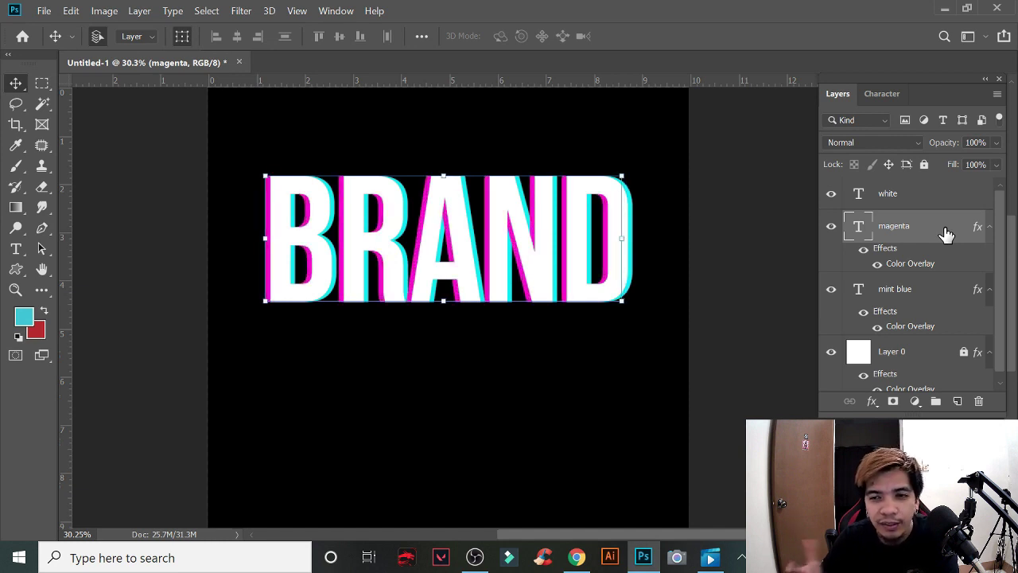
scroll(509, 243, "up", 4)
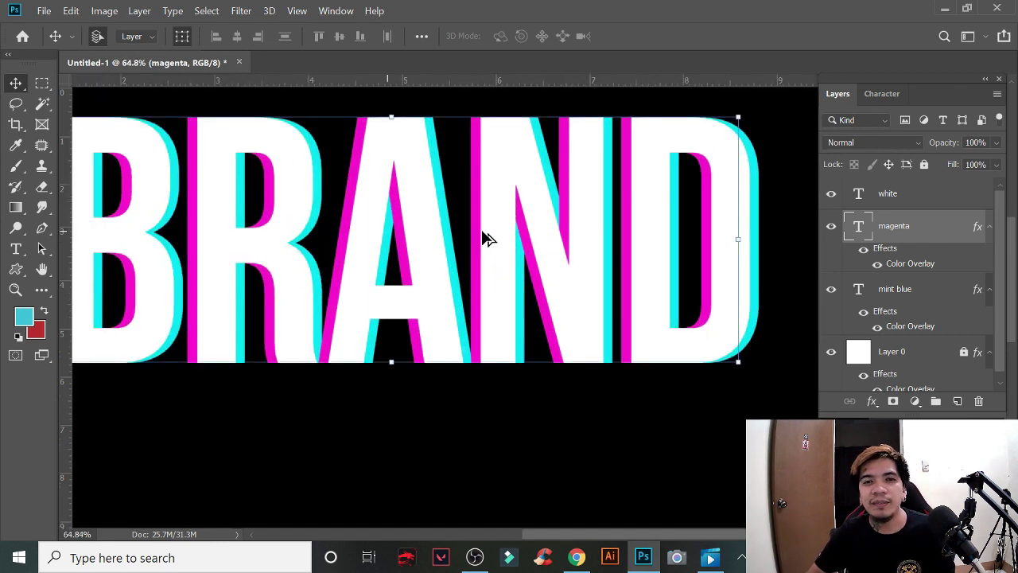
scroll(486, 237, "up", 1)
scroll(518, 261, "up", 1)
scroll(545, 261, "down", 4)
scroll(602, 254, "up", 1)
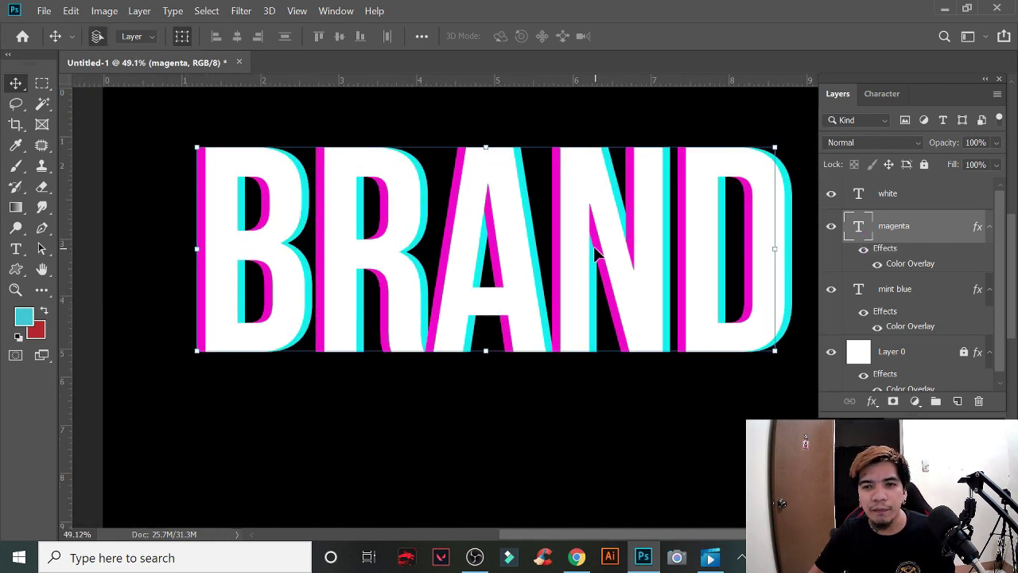
scroll(596, 253, "down", 2)
scroll(602, 257, "up", 2)
scroll(567, 259, "down", 1)
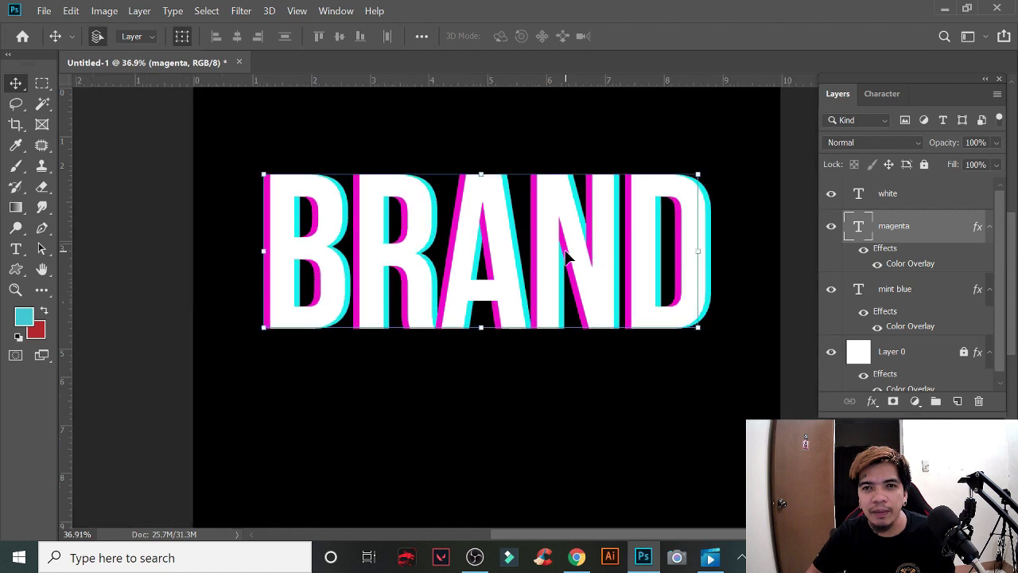
scroll(573, 258, "right", 1)
scroll(528, 258, "up", 1)
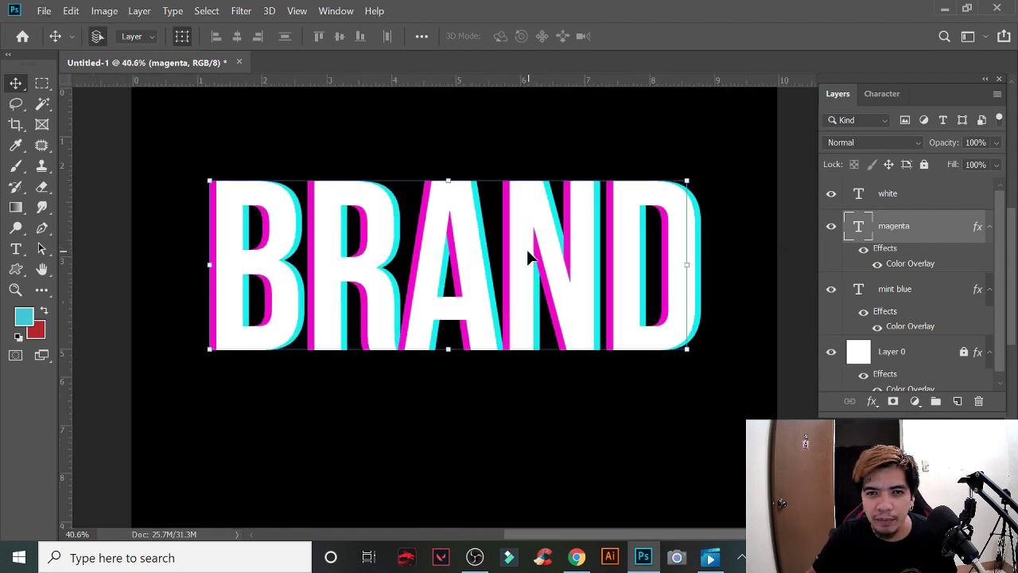
left_click(924, 199)
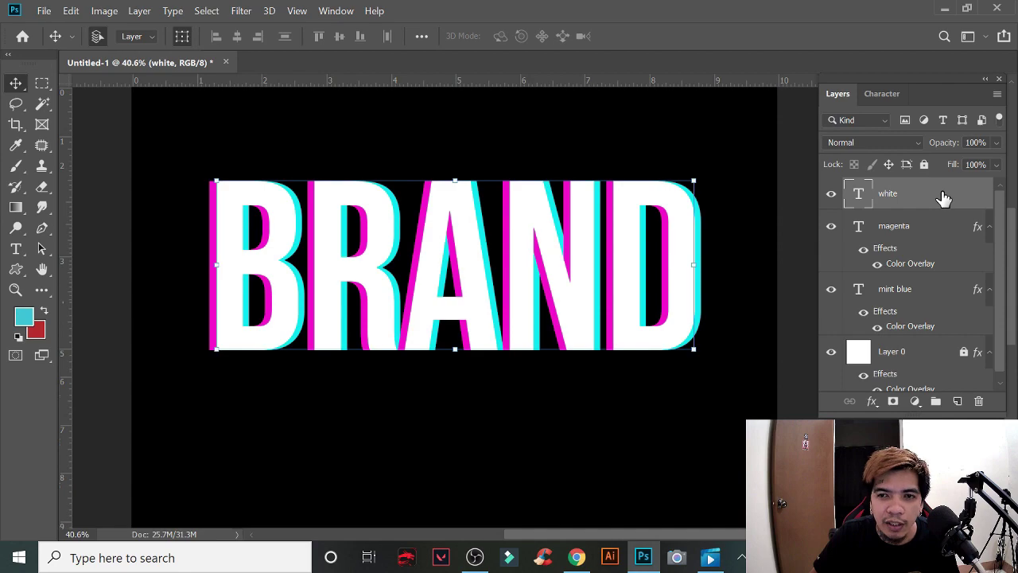
Step: Convert the white, magenta and mint blue layers into one smart object
left_click(940, 231, "shift")
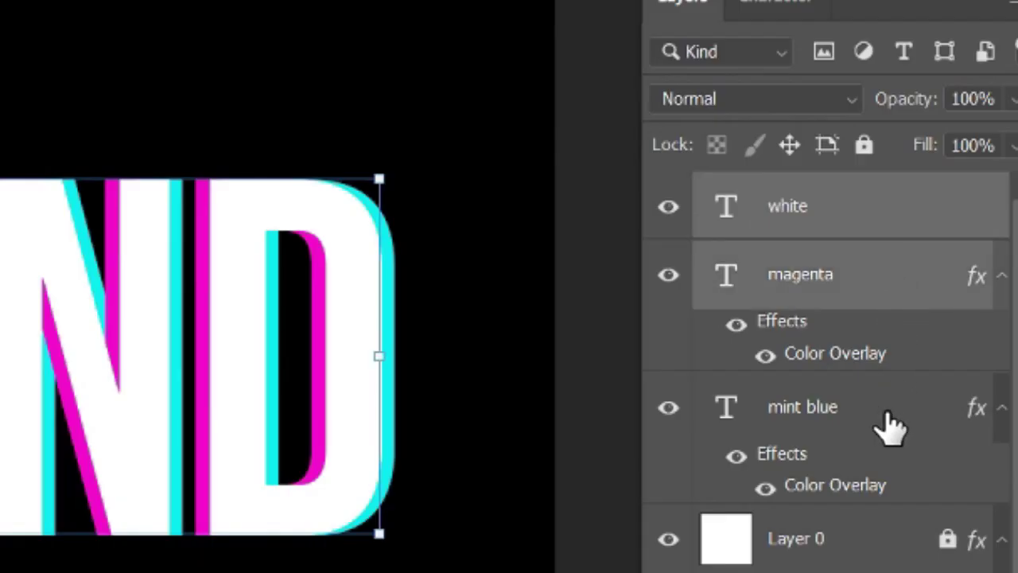
left_click(888, 421, "shift")
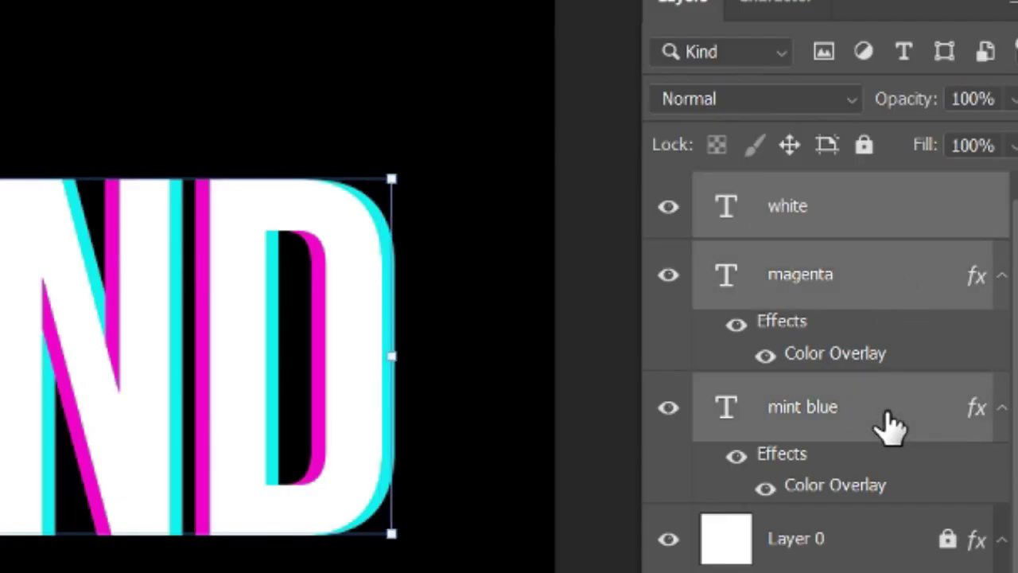
right_click(888, 425)
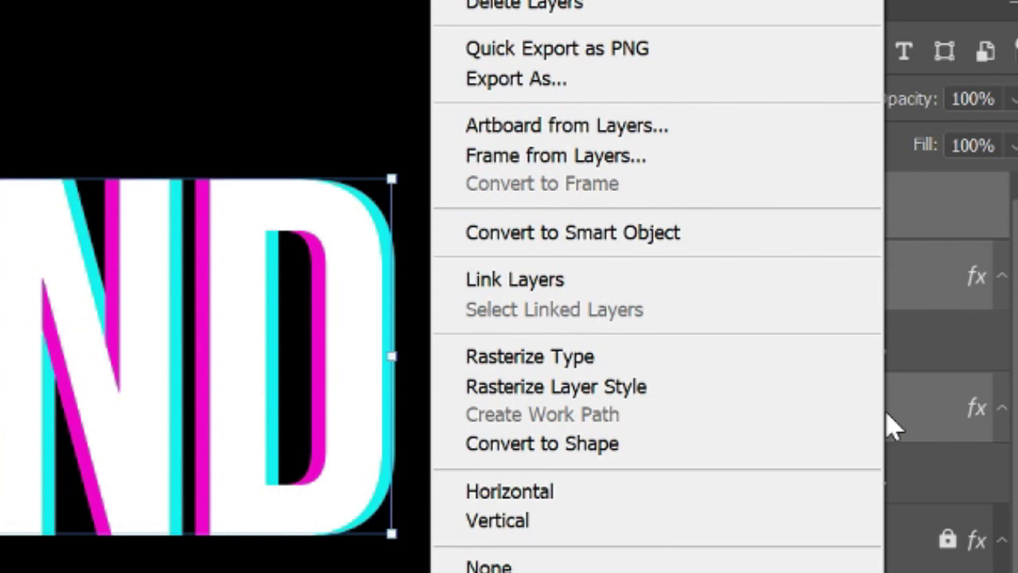
left_click(754, 236)
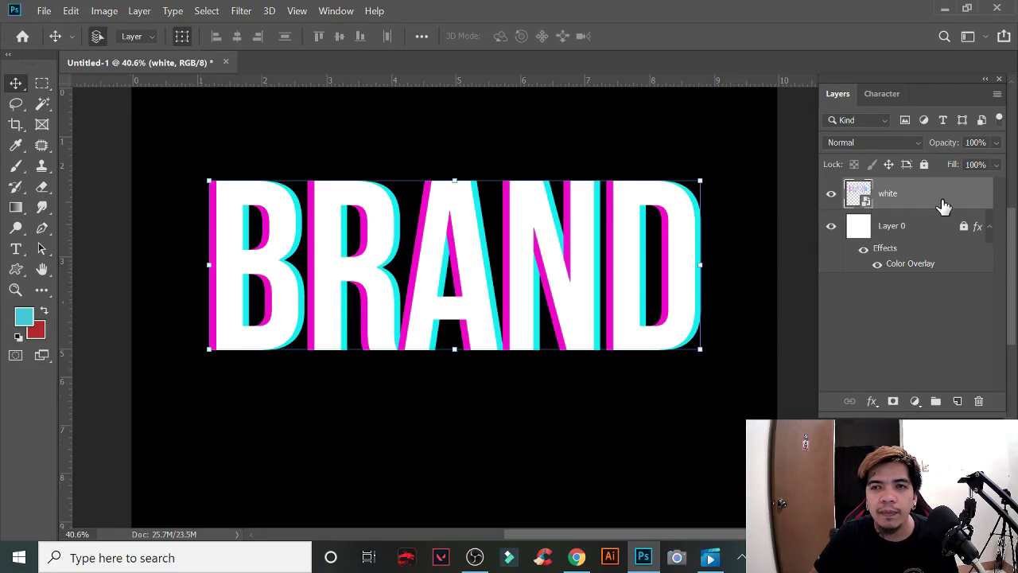
Step: Rasterize the smart object into a single pixel layer named white
right_click(945, 203)
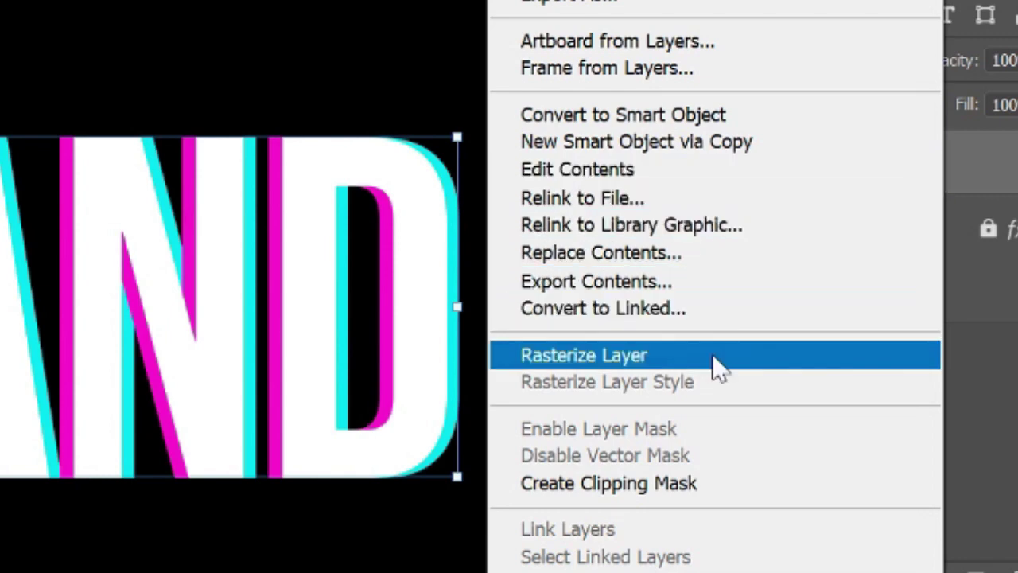
left_click(710, 356)
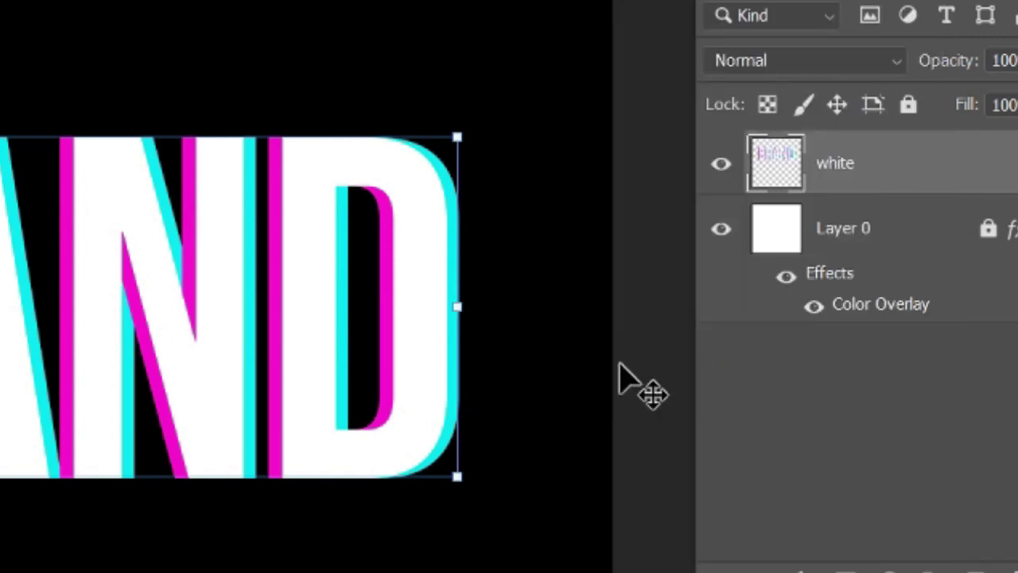
scroll(566, 276, "down", 3)
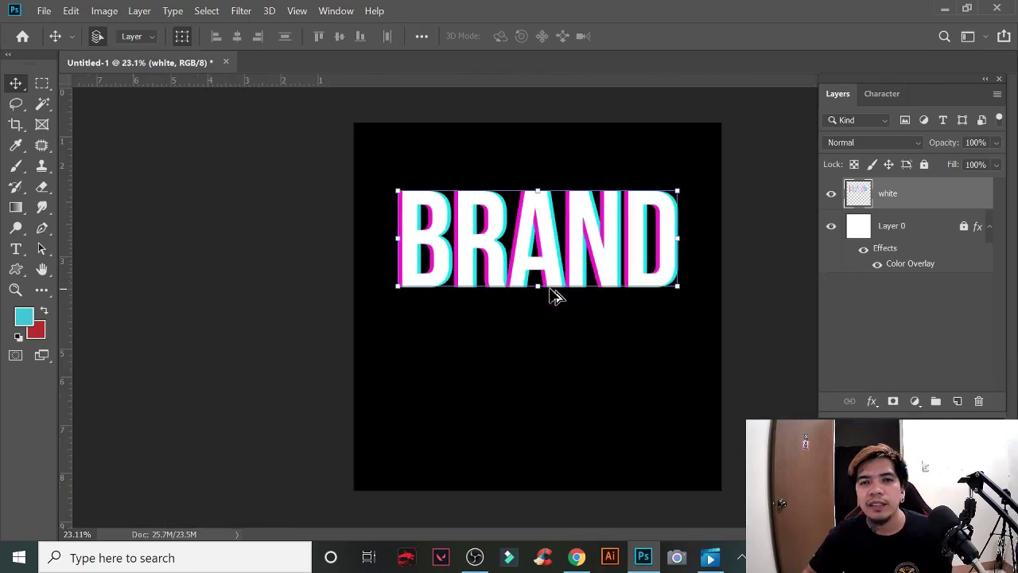
scroll(621, 279, "up", 2)
scroll(650, 257, "up", 1)
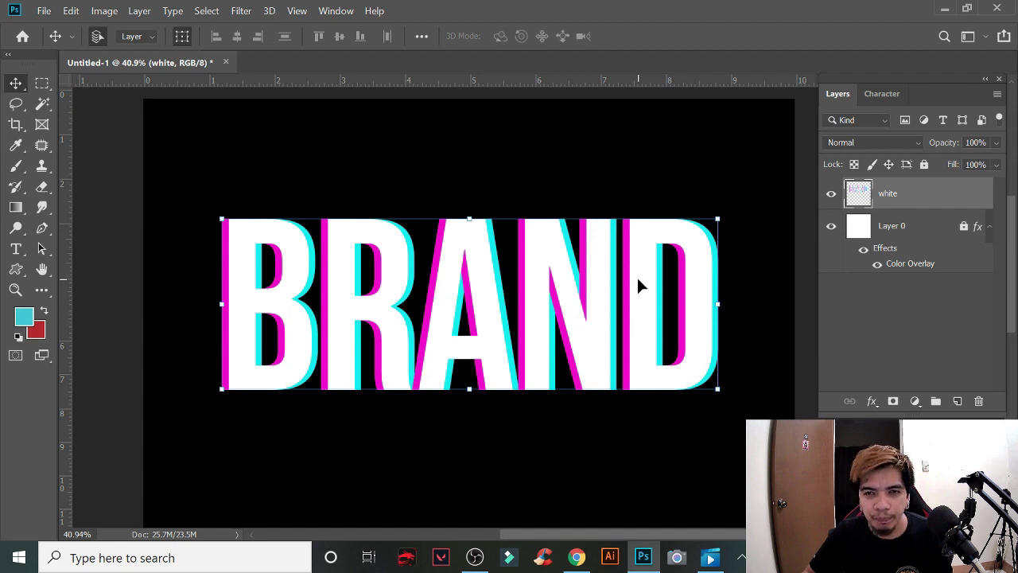
left_click(43, 88)
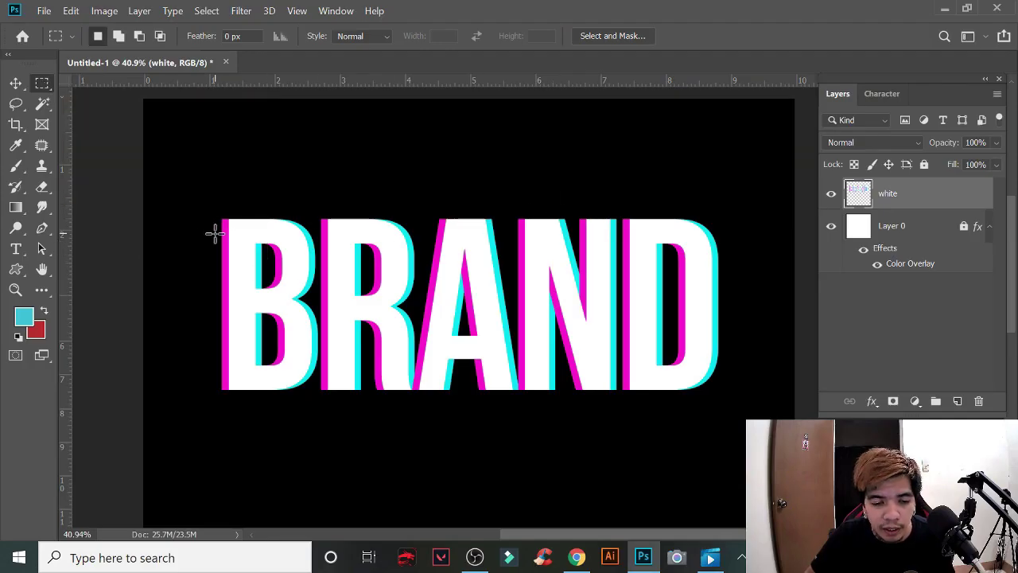
Step: Select a thin strip across the top of BRAND and nudge it slightly right
mouse_move(211, 229)
left_mouse_down()
mouse_move(300, 239)
mouse_move(727, 233)
left_mouse_up()
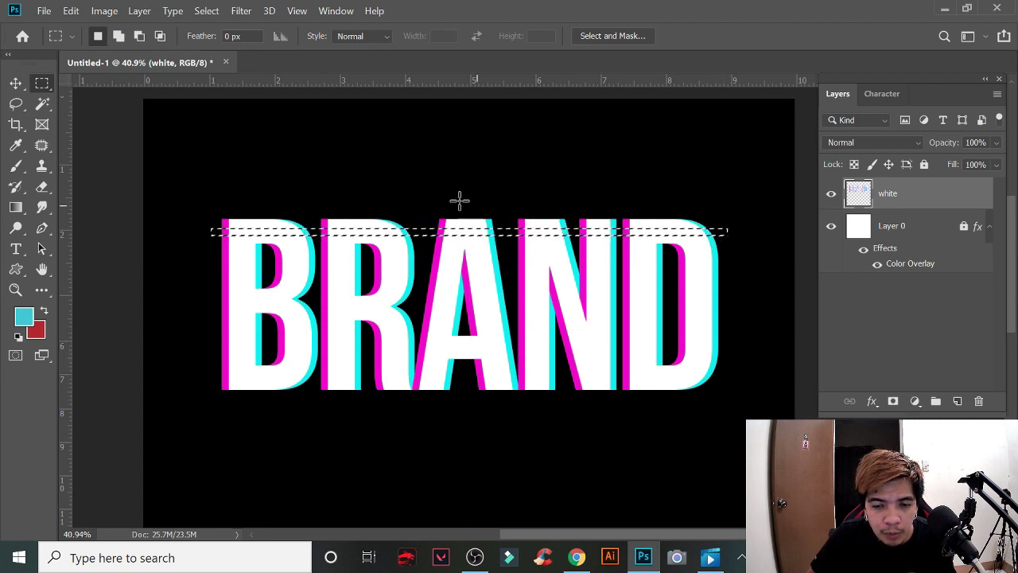
left_click(17, 85)
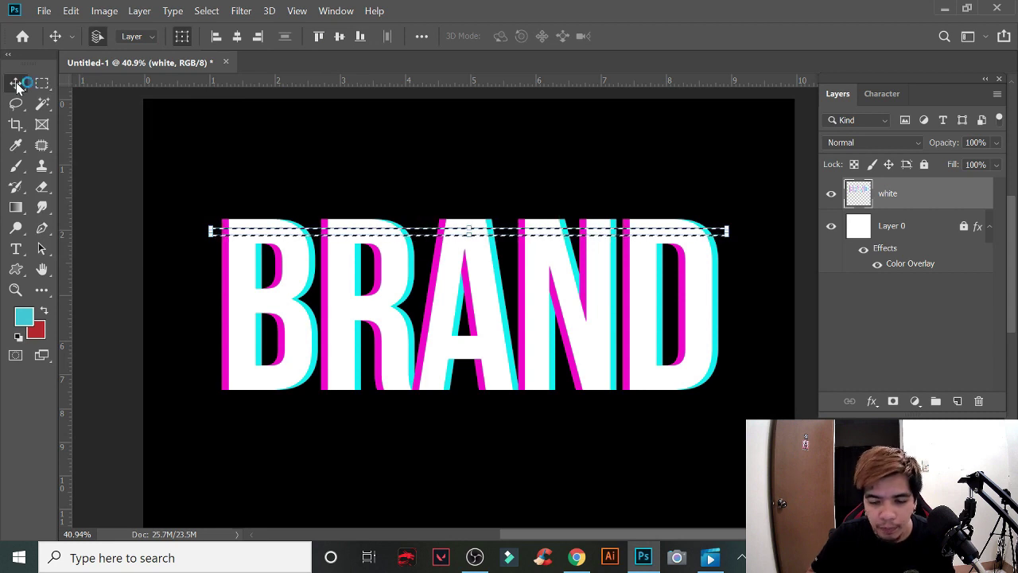
key("shift+Right")
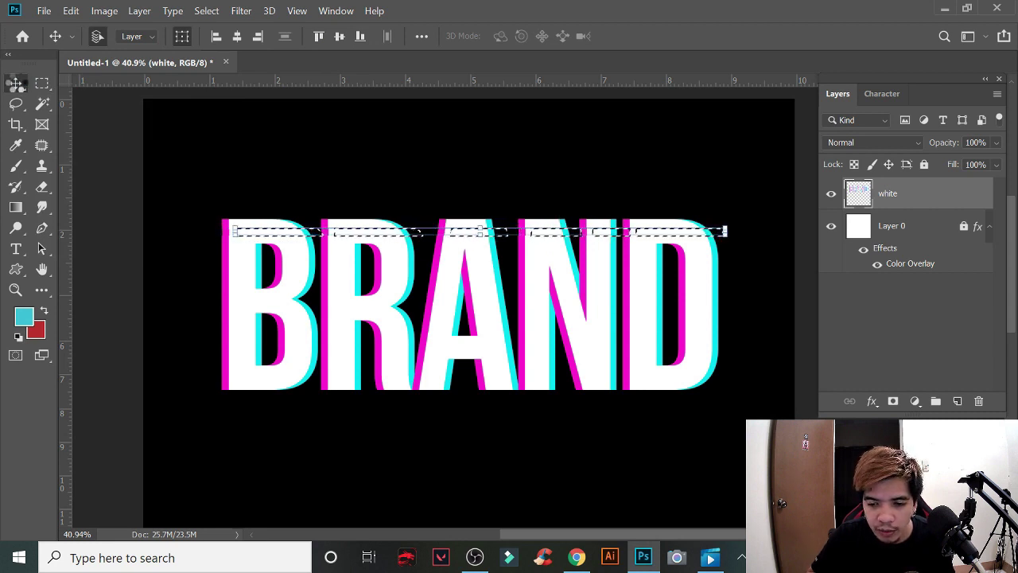
key("shift+Right")
key("shift+Right")
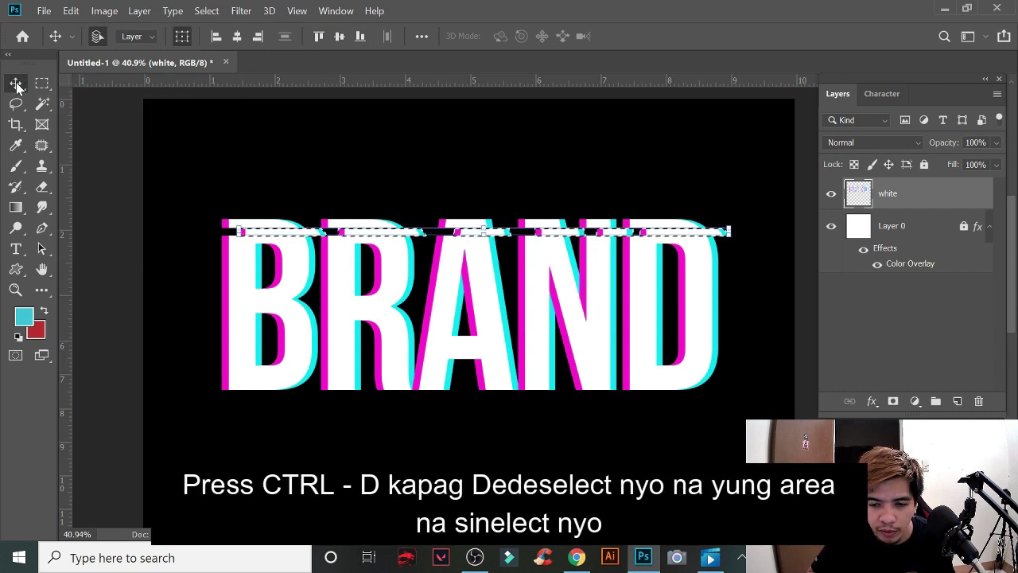
key("shift+Right")
key("shift+Left")
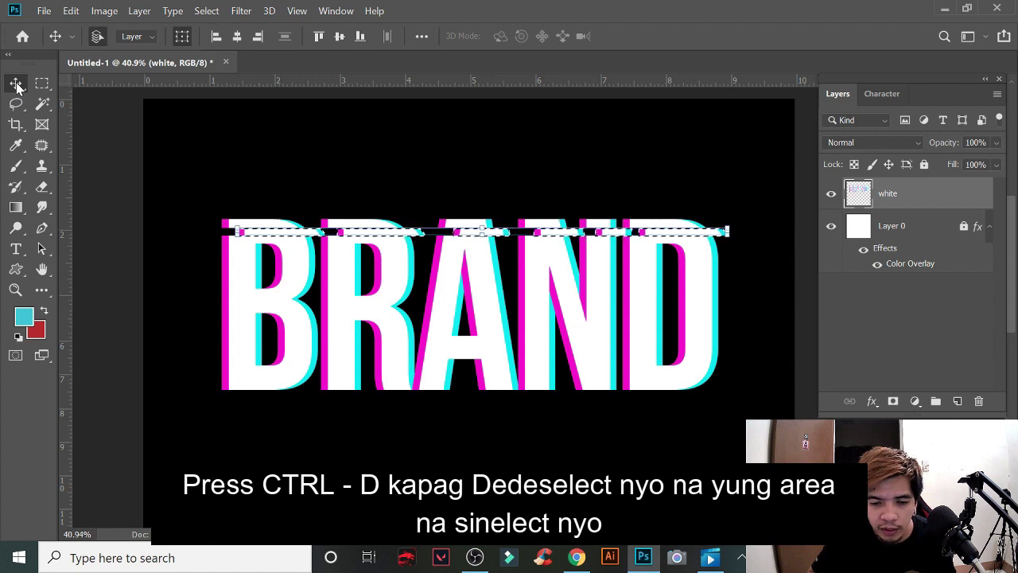
key("ctrl+d")
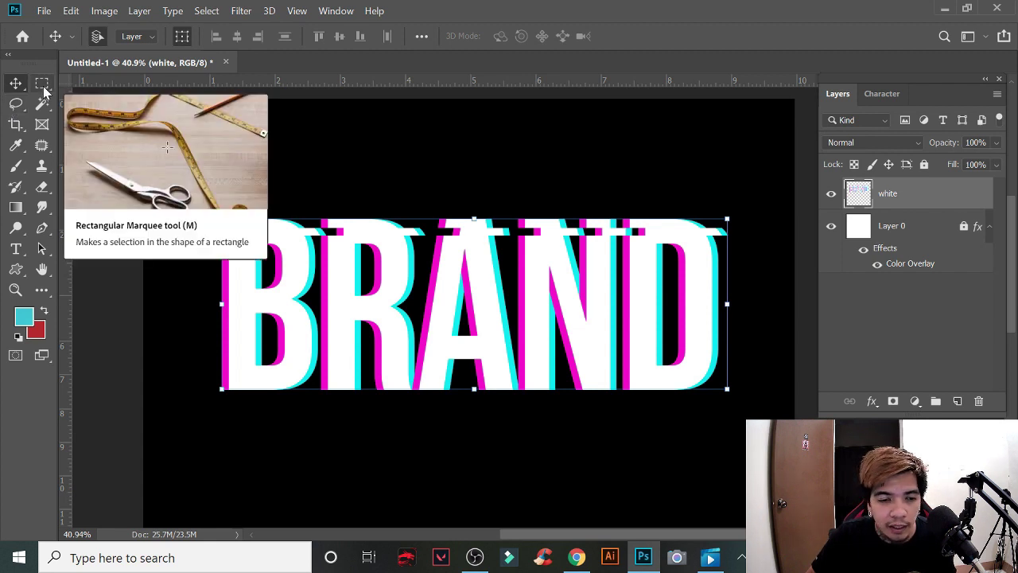
Step: Select a second strip across the upper middle of BRAND and shift it sideways
left_click(44, 88)
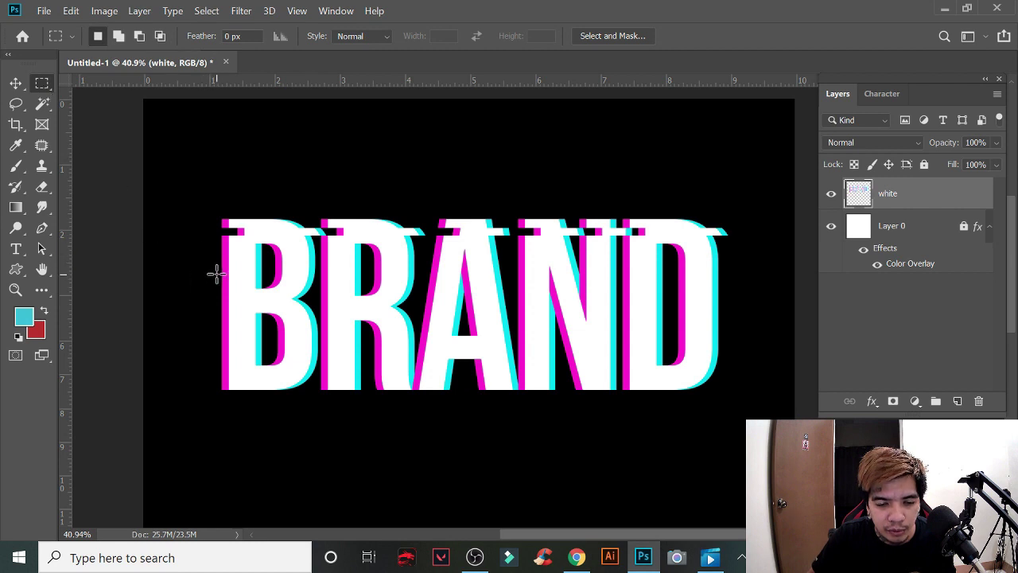
left_click_drag(209, 263, 585, 277)
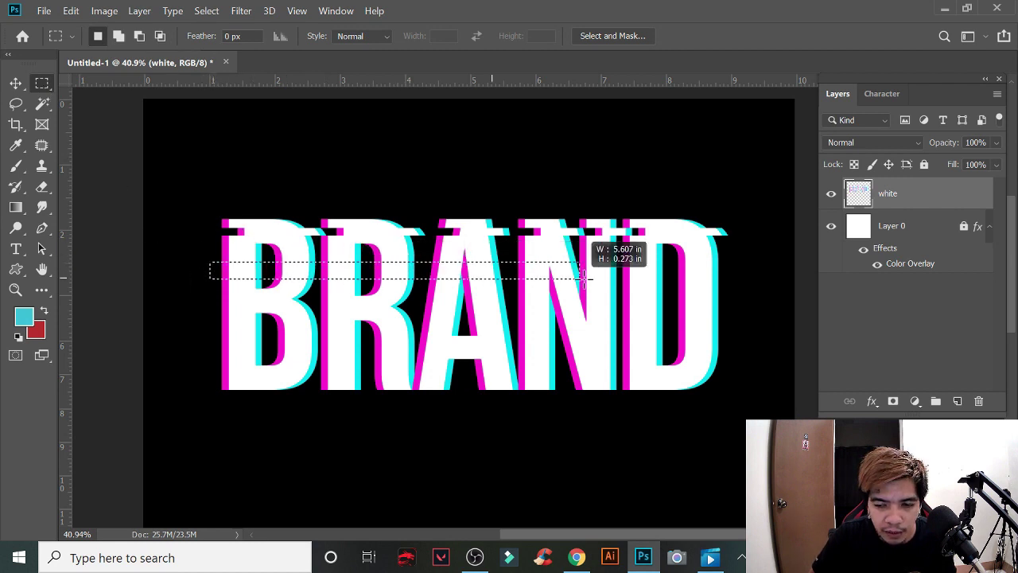
left_click_drag(584, 276, 725, 275)
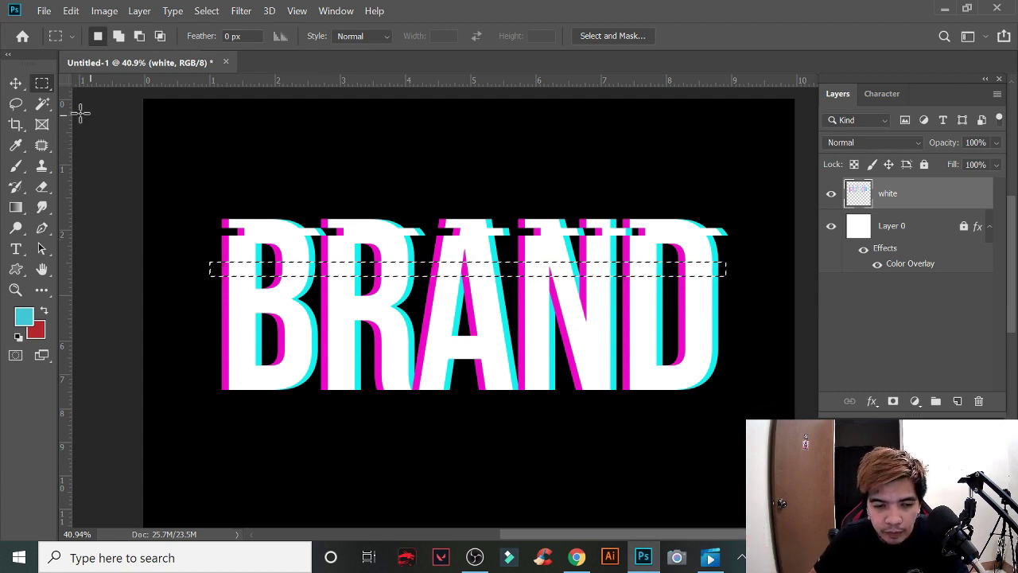
left_click(17, 88)
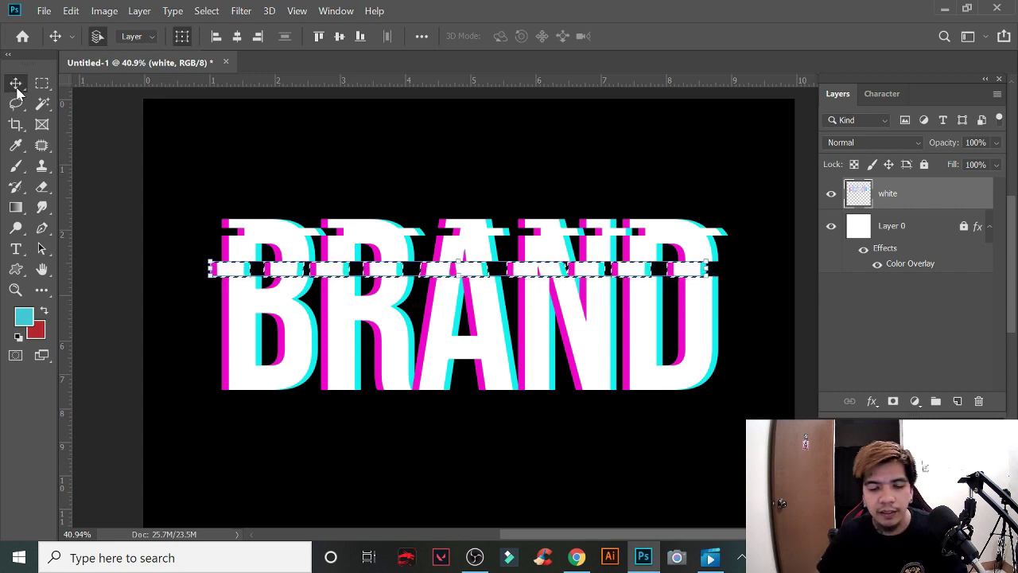
key("ctrl+d")
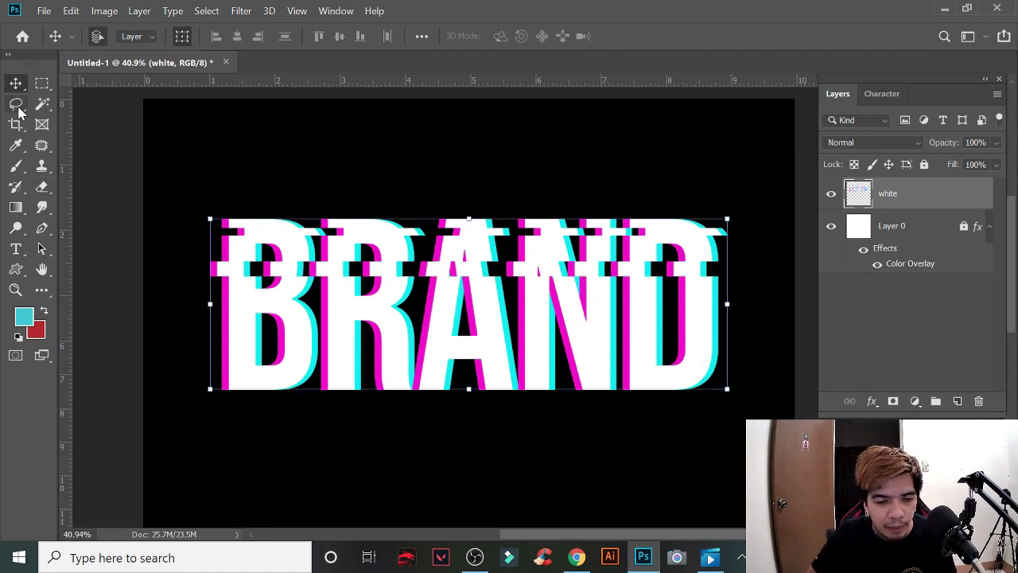
Step: Select a strip across the lower part of BRAND and shift it left
key("m")
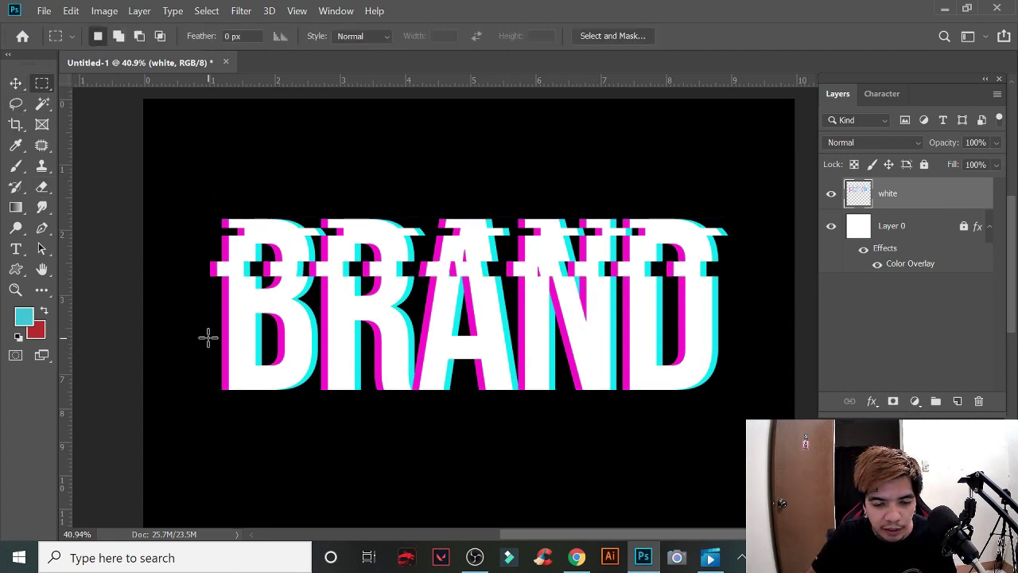
left_click_drag(209, 338, 742, 368)
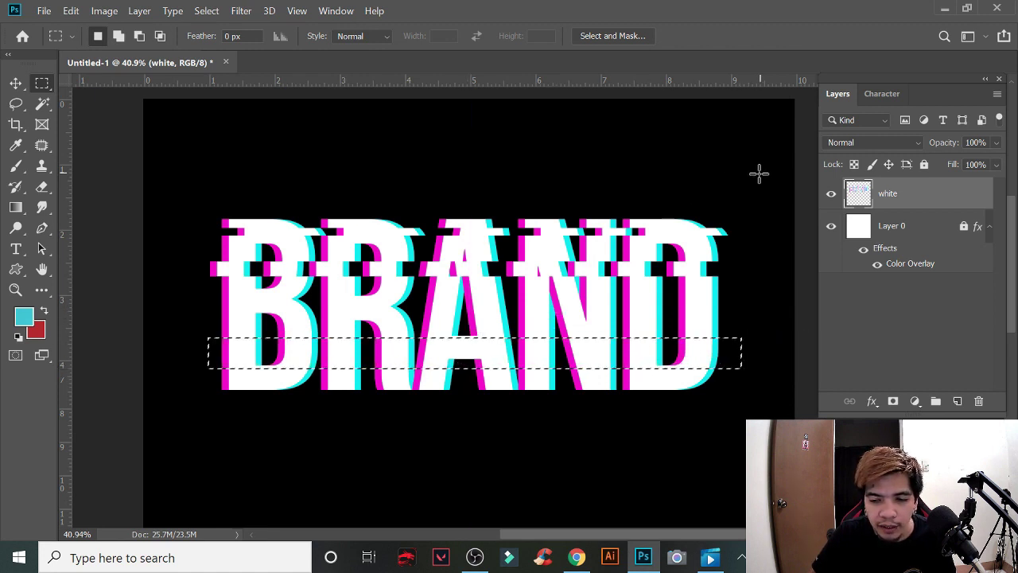
left_click(14, 84)
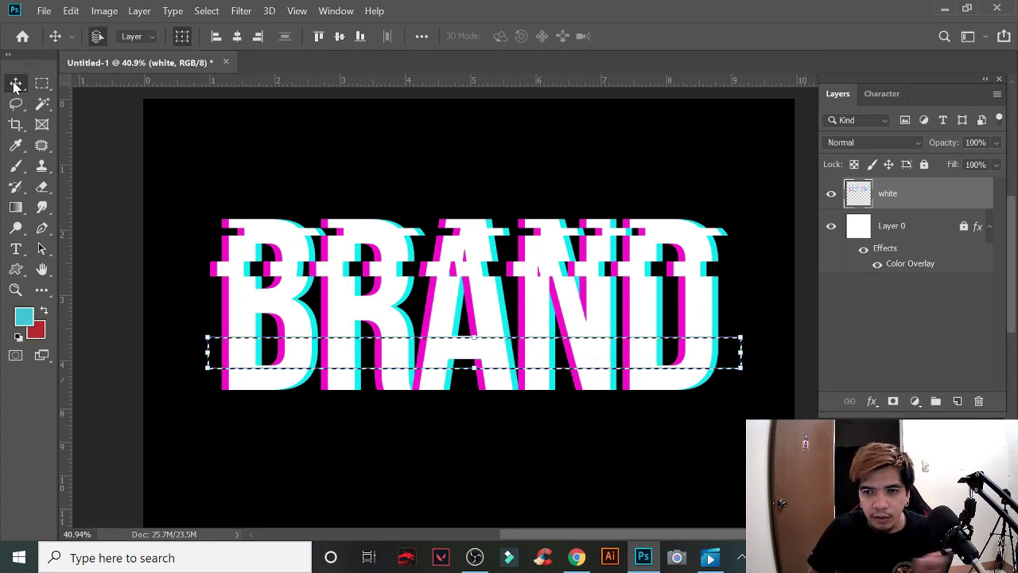
key("shift+Left")
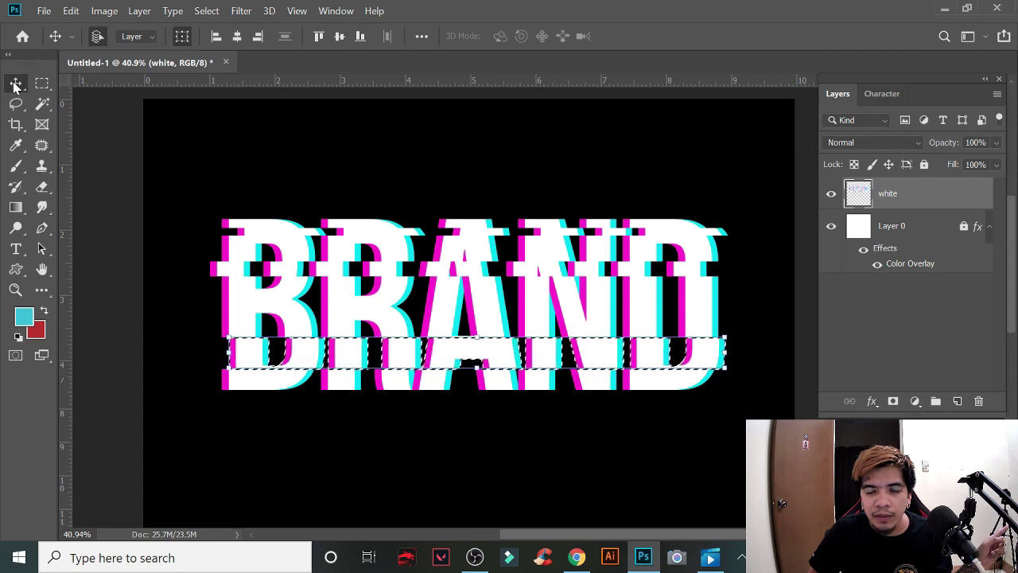
key("ctrl+d")
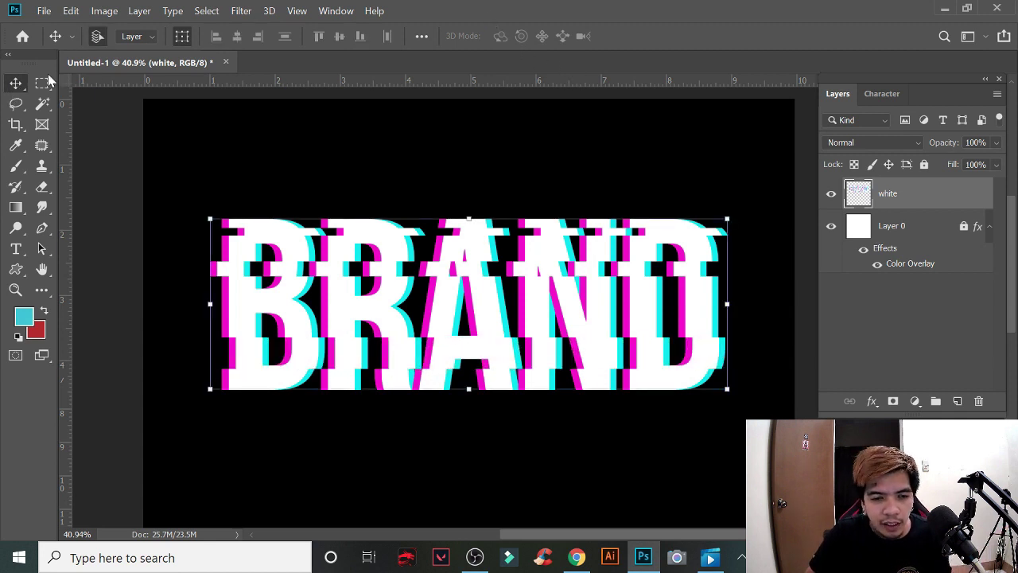
Step: Select a thin strip through the middle of BRAND and shift it two nudges left
left_click(41, 84)
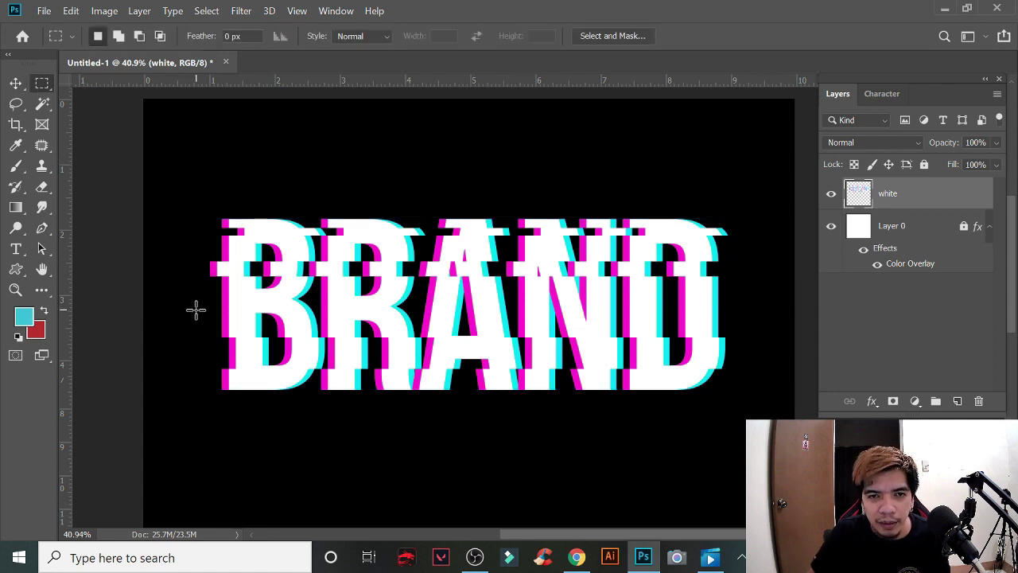
left_click_drag(205, 305, 703, 309)
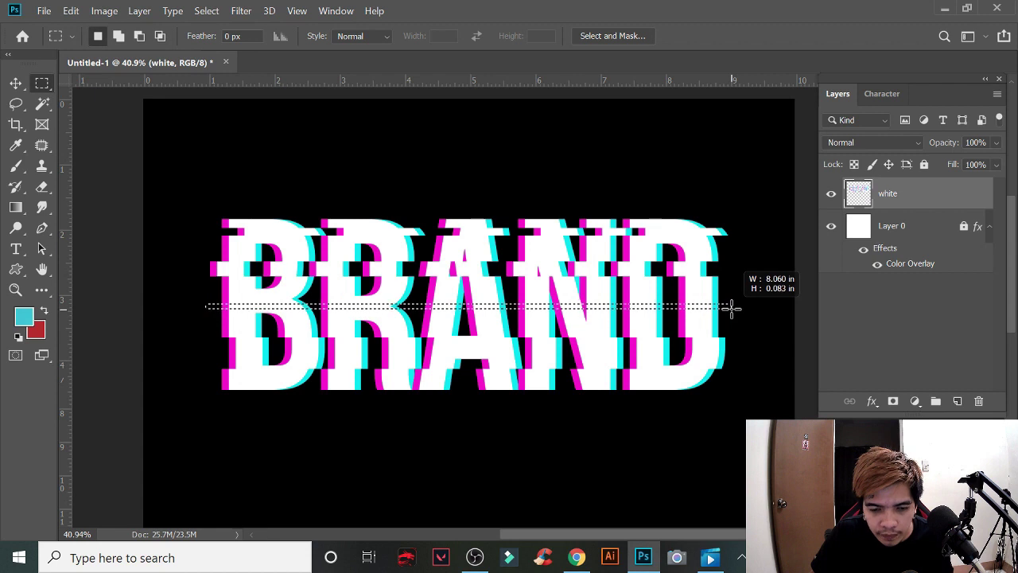
left_click_drag(703, 309, 731, 310)
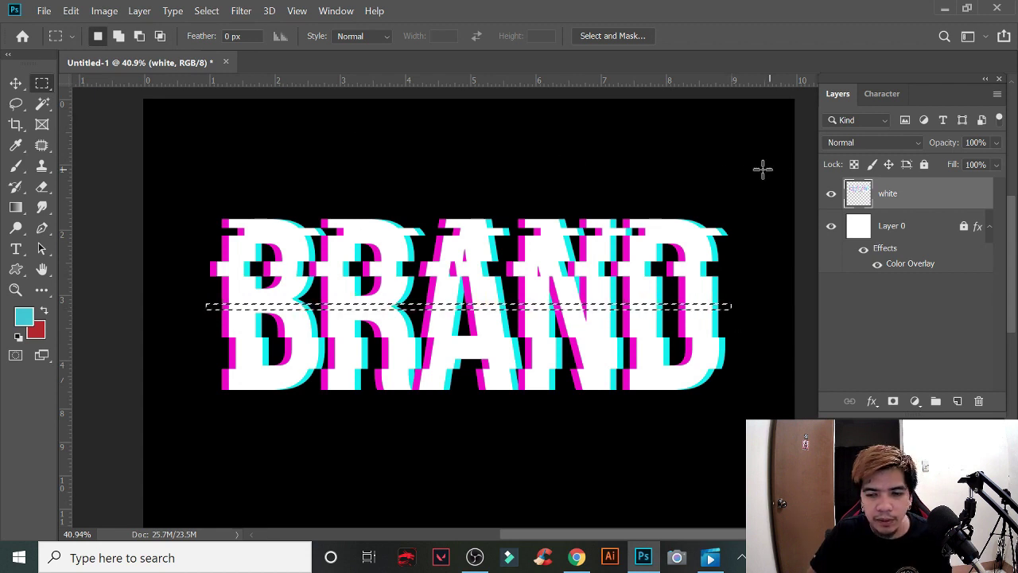
left_click(16, 86)
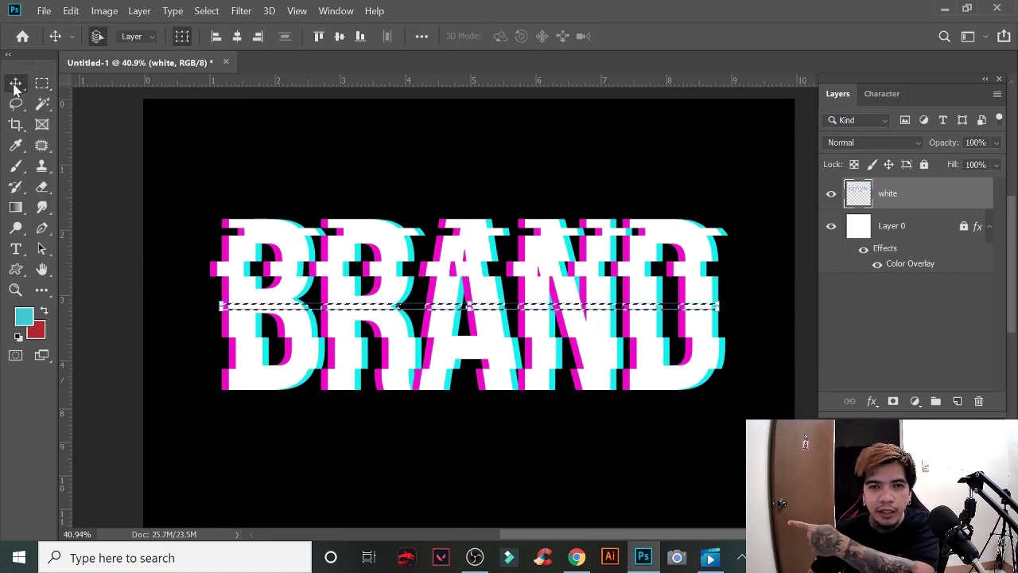
key("shift+Left")
key("shift+Left")
key("shift+Left")
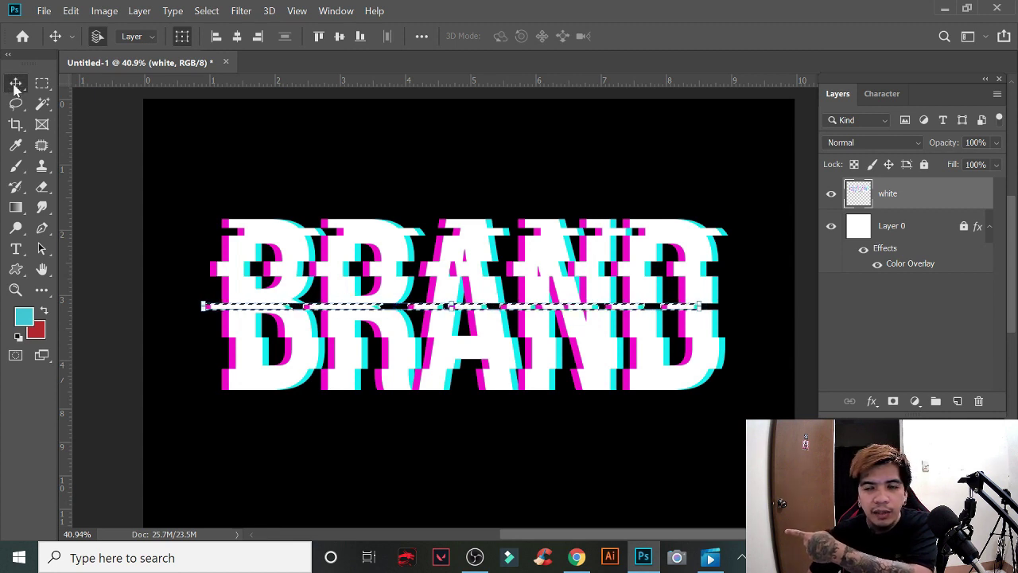
key("shift+Left")
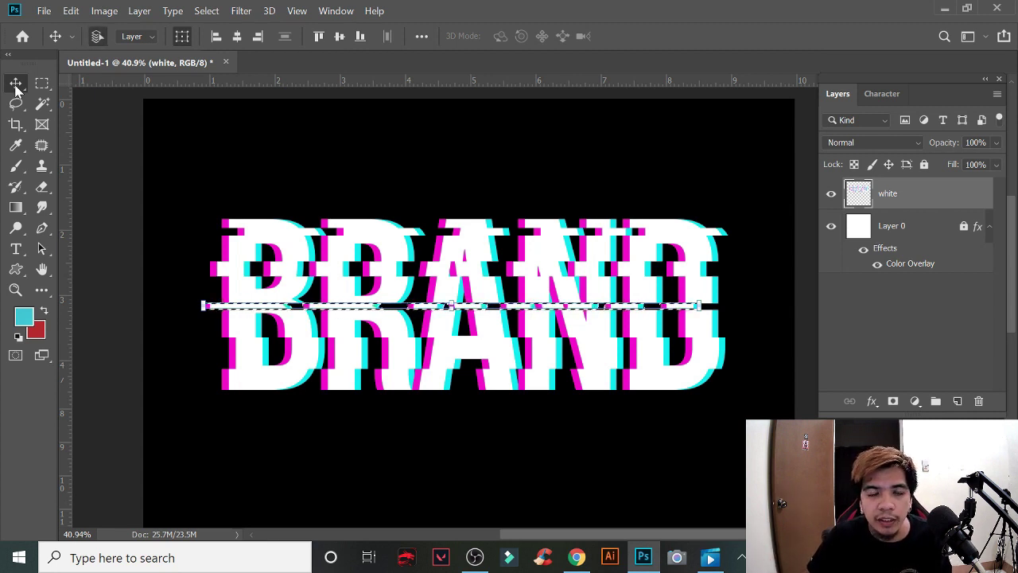
key("ctrl+d")
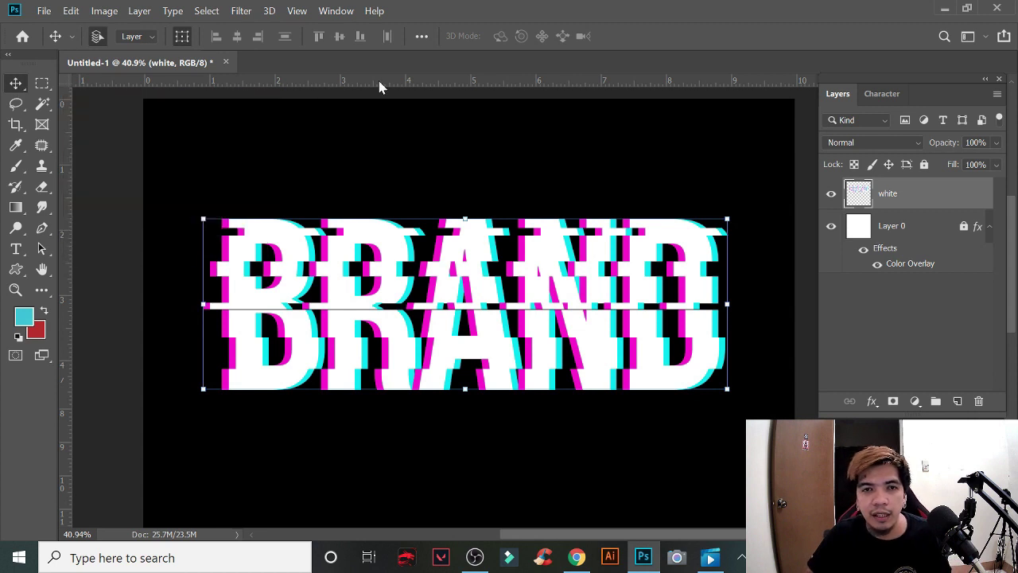
key("ctrl+z")
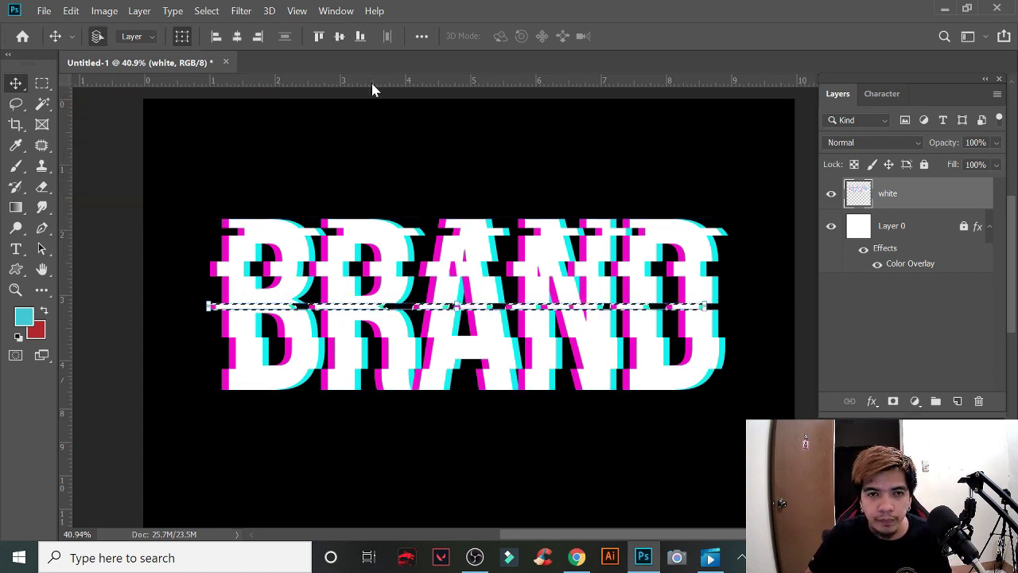
key("ctrl+d")
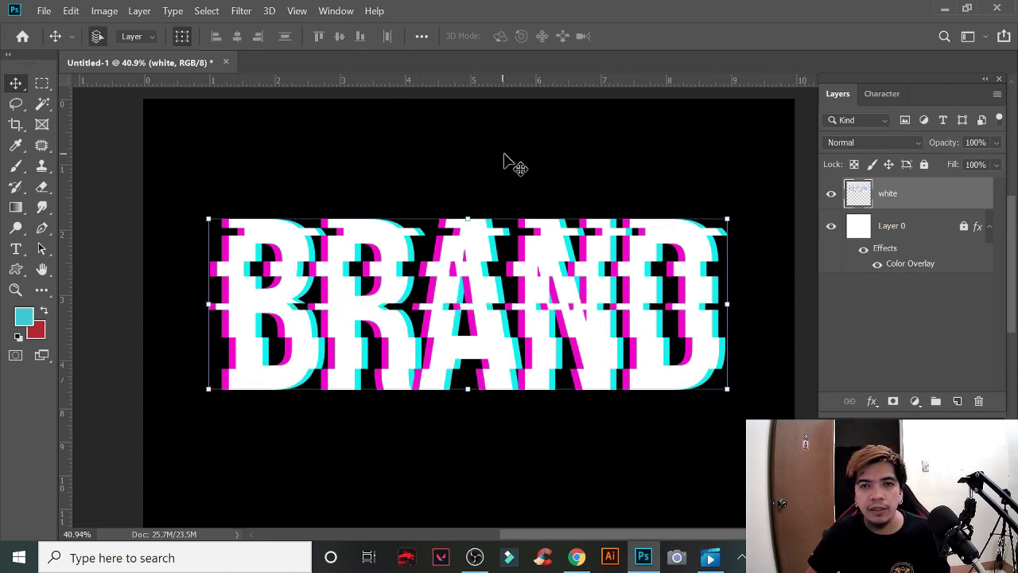
Step: Deselect the white layer and look over the sliced BRAND result
left_click(525, 193)
left_click_drag(524, 193, 663, 221)
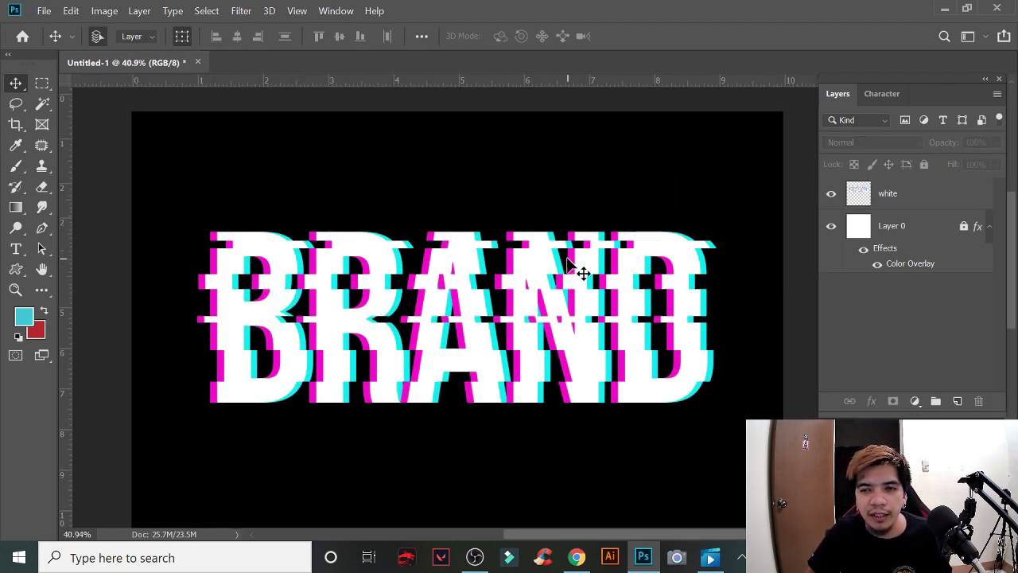
scroll(583, 273, "up", 1)
scroll(544, 255, "up", 1)
scroll(545, 279, "up", 1)
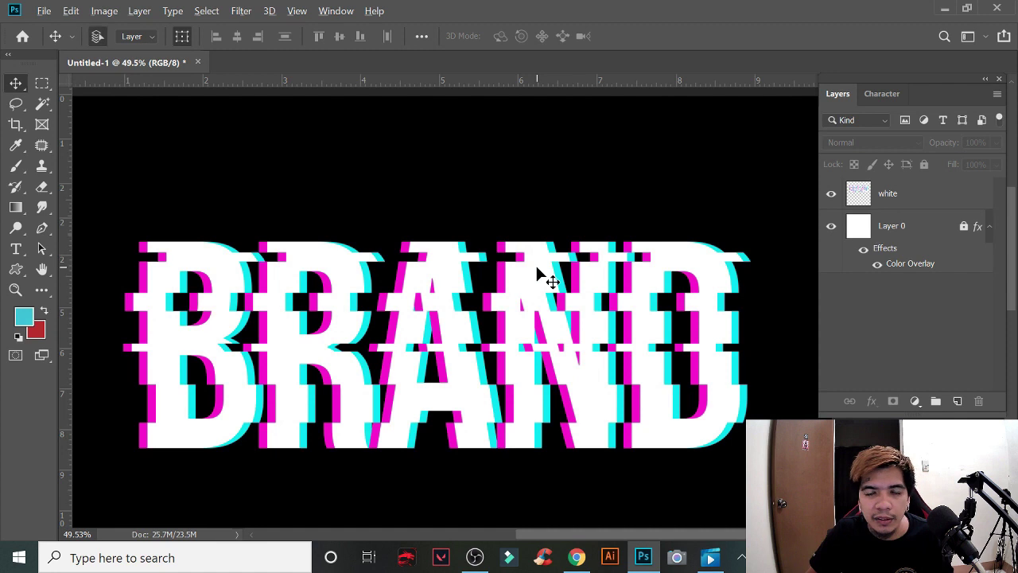
scroll(541, 273, "down", 1)
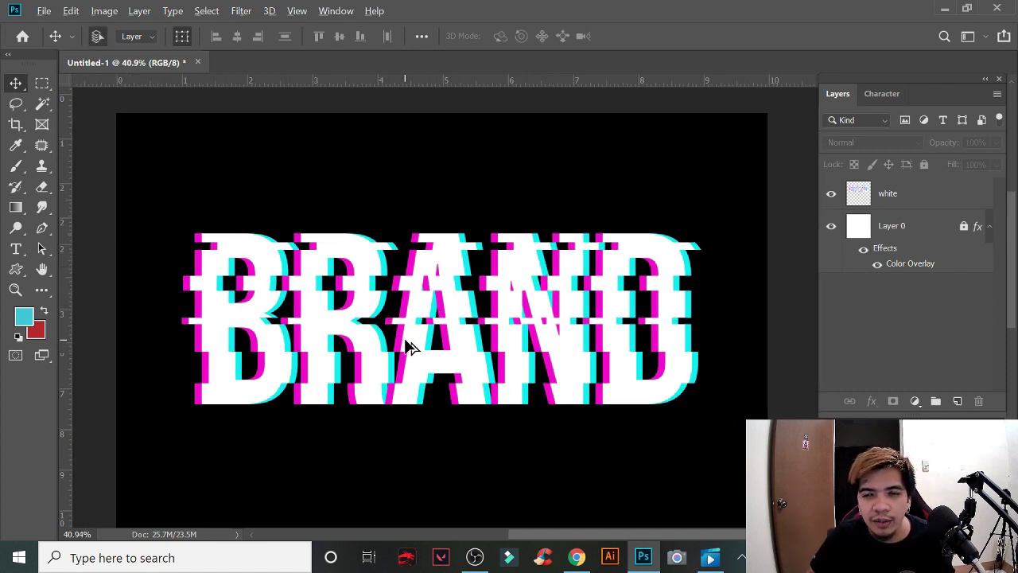
scroll(408, 338, "up", 1)
scroll(413, 340, "down", 1)
scroll(473, 400, "up", 1)
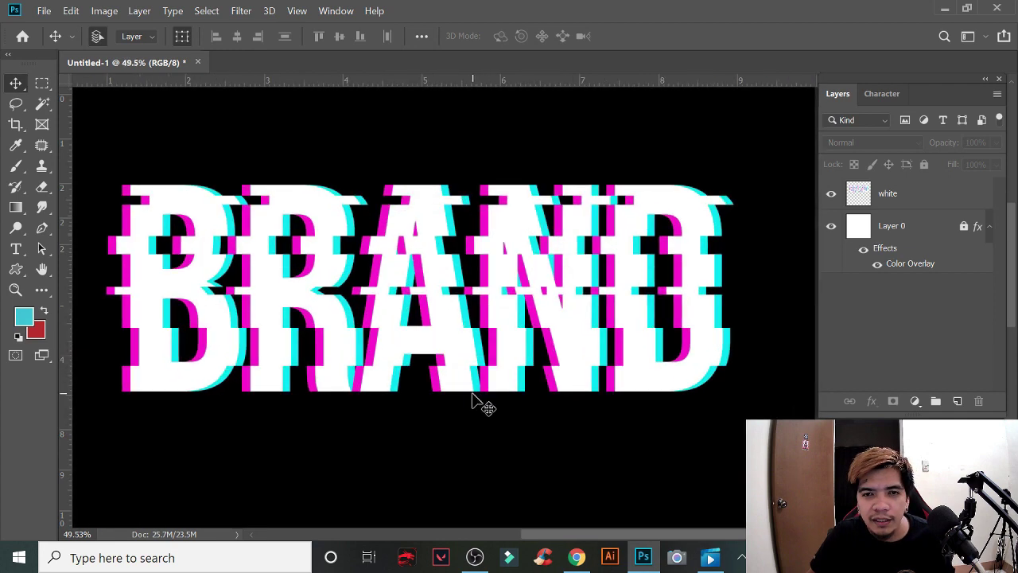
Step: Add a new text layer below BRAND reading 'SINCE 1984'
left_click(17, 249)
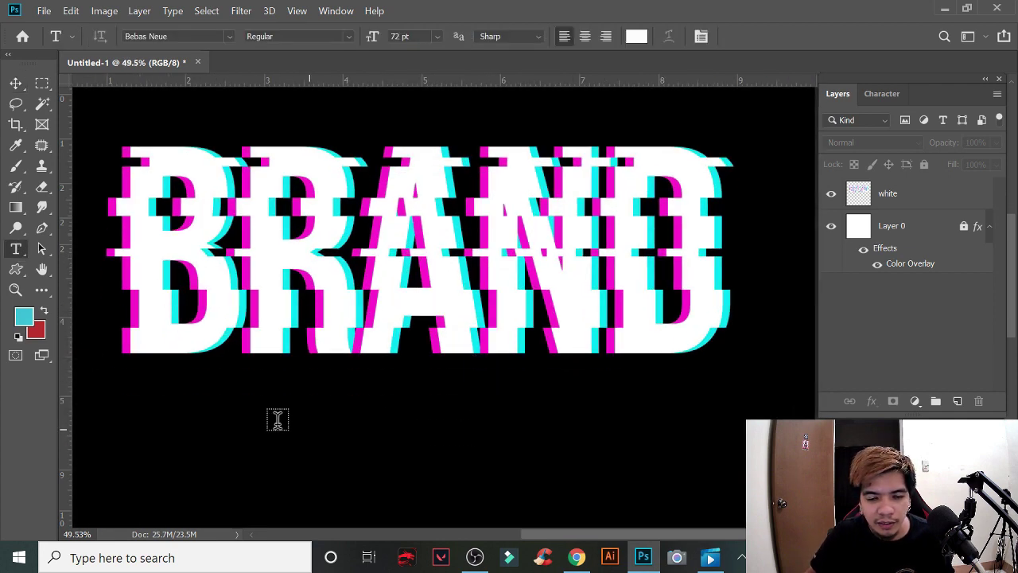
left_click(228, 411)
left_click_drag(227, 393, 635, 403)
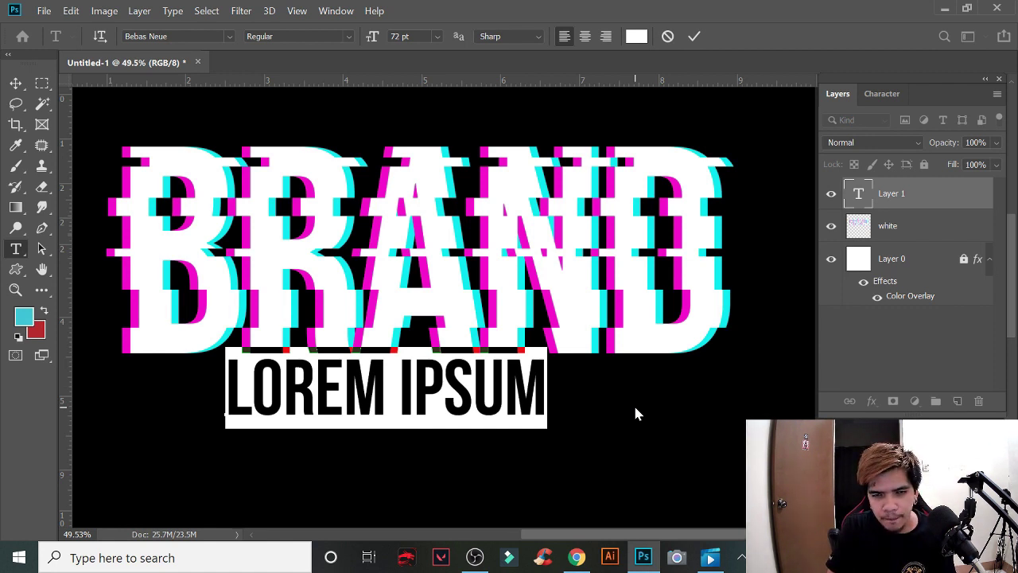
type("SINC")
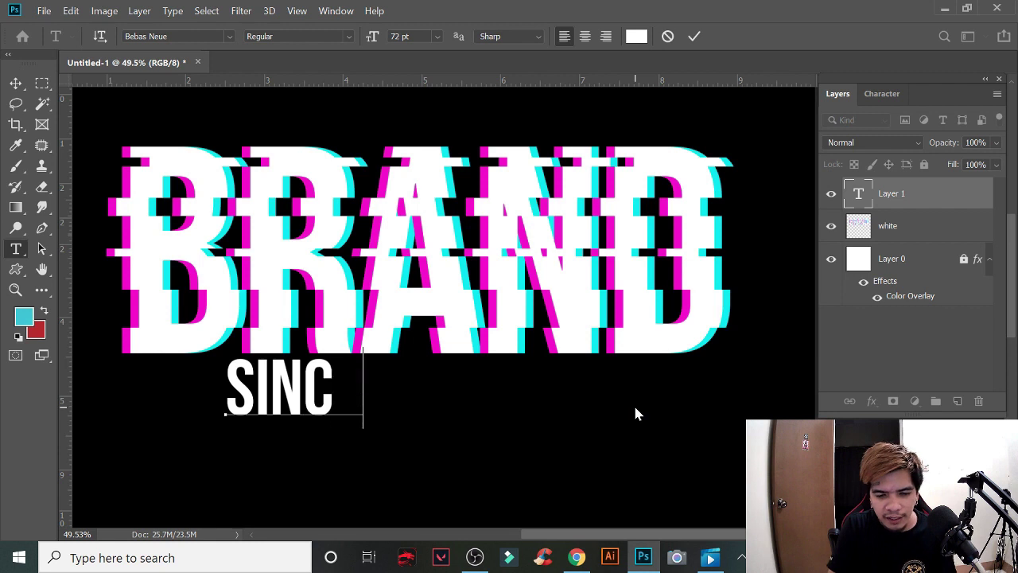
type("E 19")
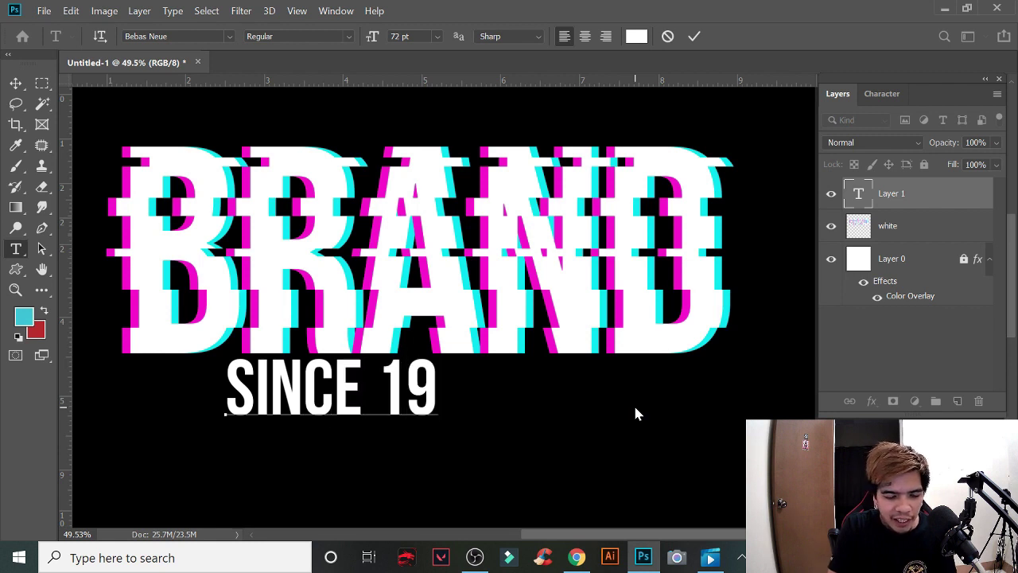
type("84")
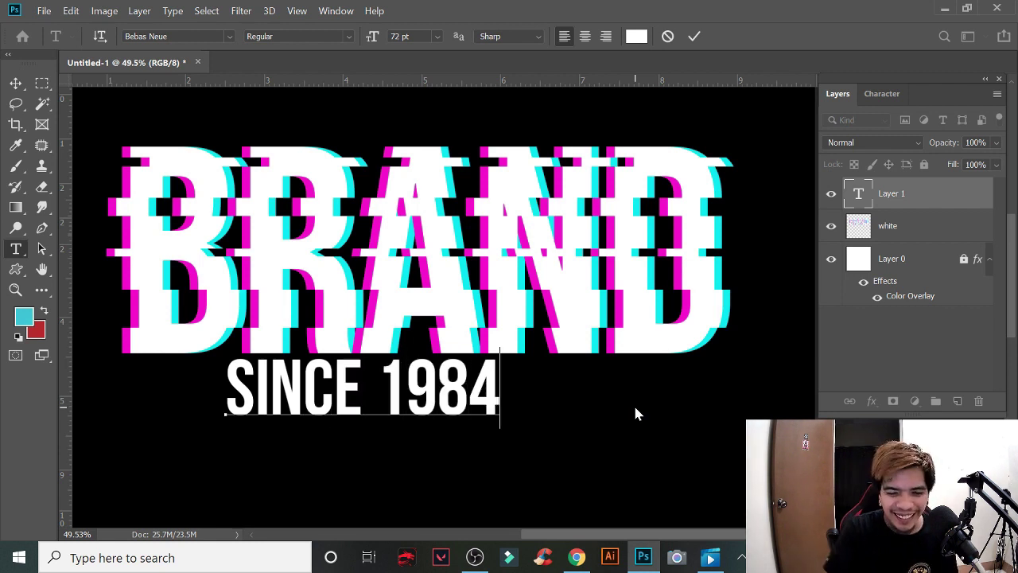
key("ctrl+Return")
Step: Scale SINCE 1984 down to about 47%, then select it with the white layer
key("ctrl+t")
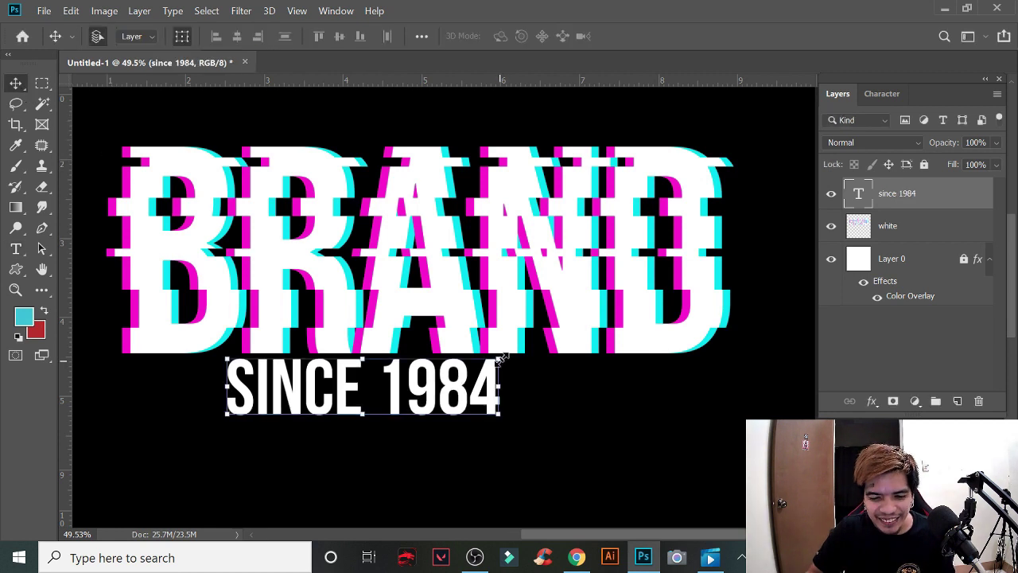
mouse_move(501, 364)
left_mouse_down()
mouse_move(361, 370)
mouse_move(469, 400)
mouse_move(462, 394)
left_mouse_up()
key("Return")
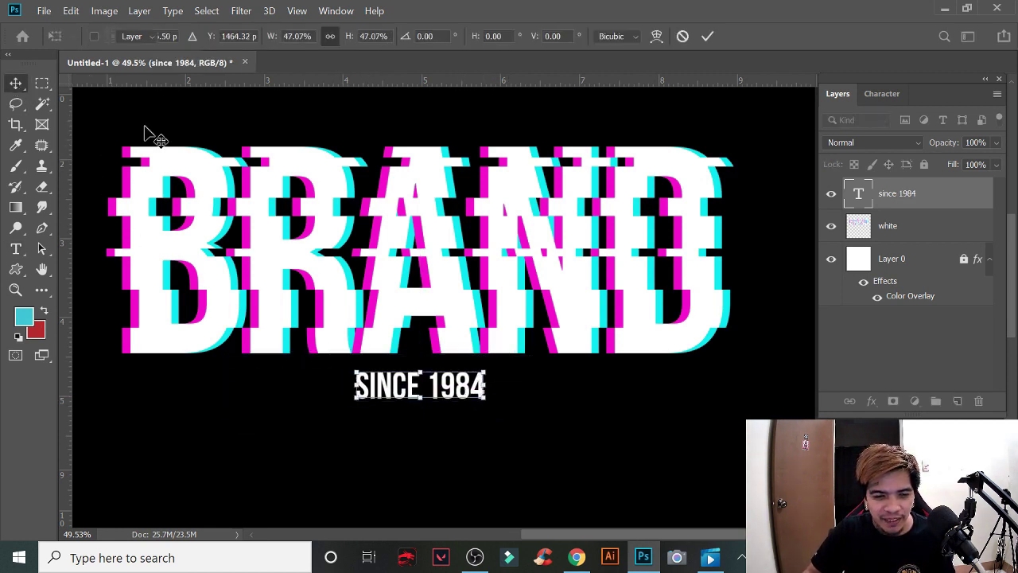
key("ctrl+0")
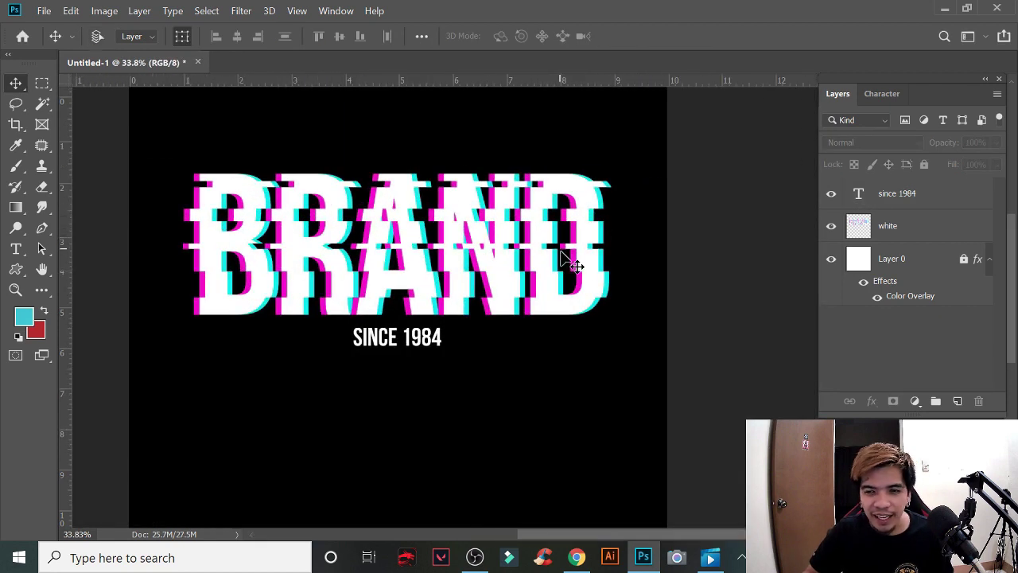
left_click_drag(671, 214, 595, 253)
left_click_drag(350, 436, 488, 186)
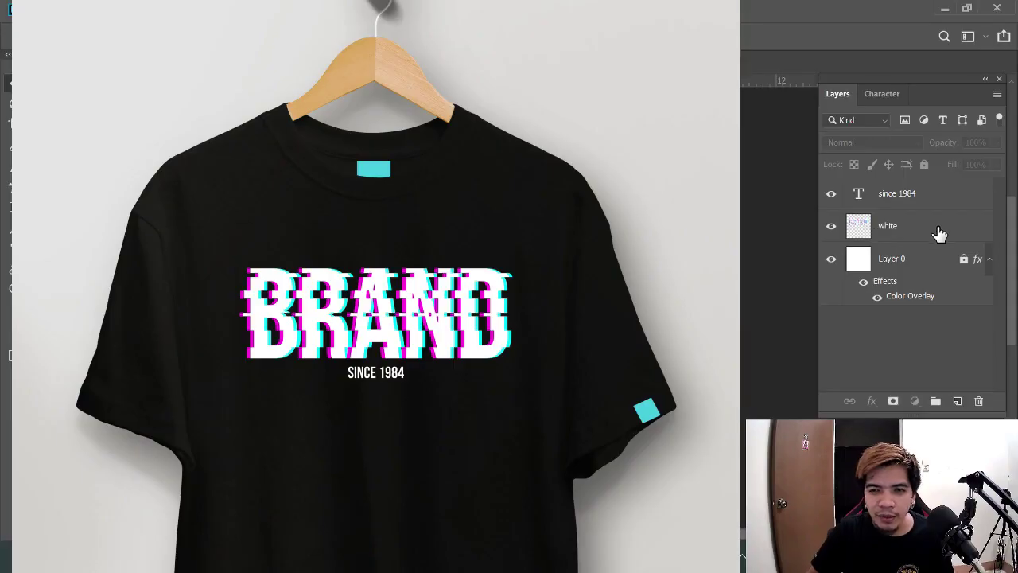
Step: Select the white layer in the Layers panel
left_click(939, 230)
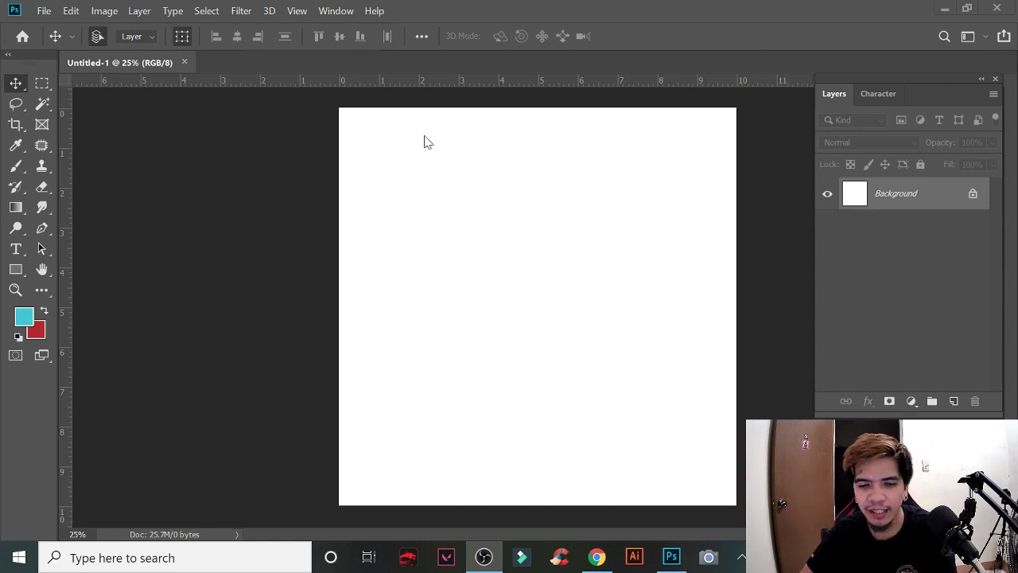
Step: Unlock the Background as Layer 0 and open Layer 0's Layer Style dialog
left_click(940, 197)
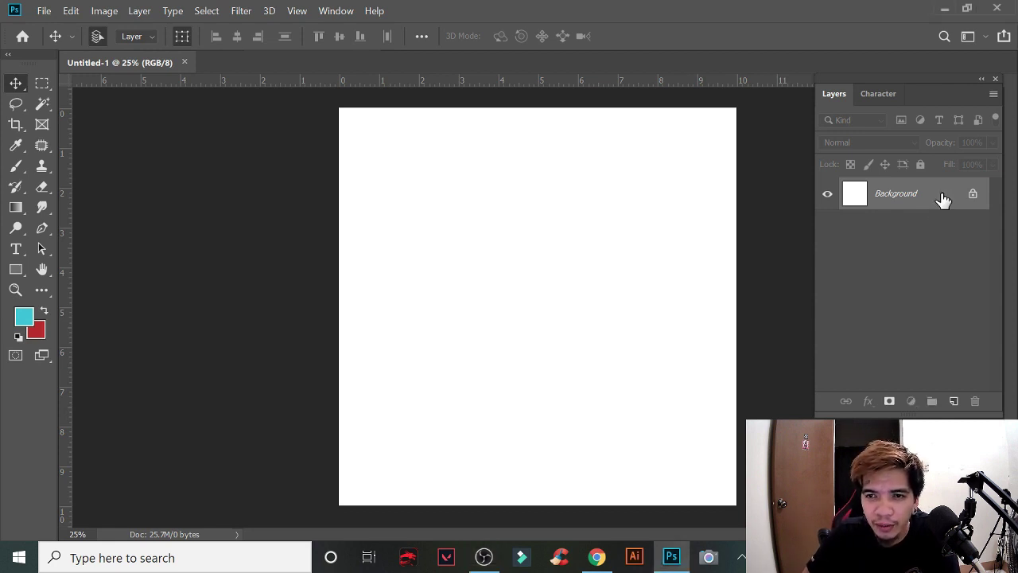
double_click(942, 199)
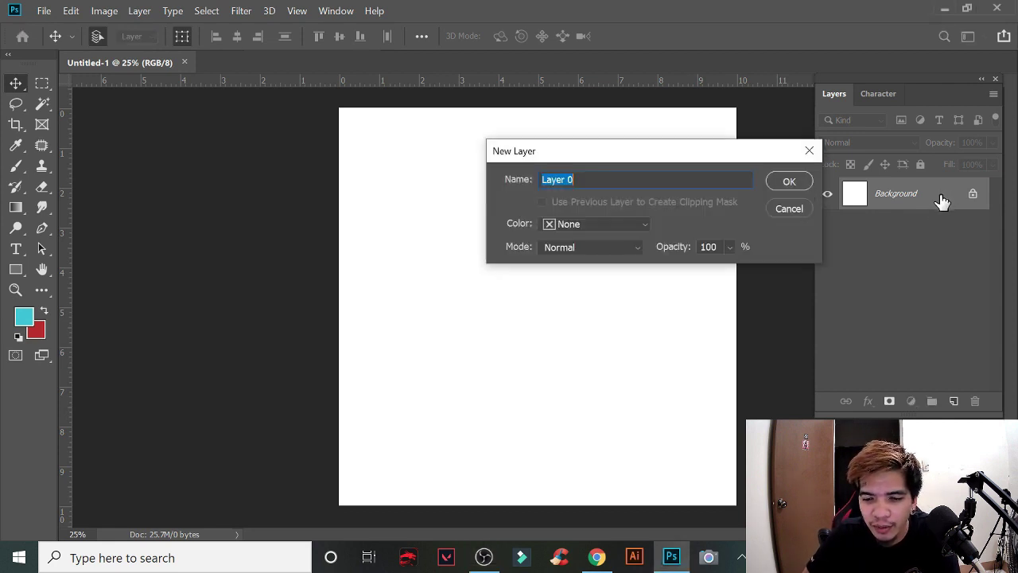
left_click(789, 182)
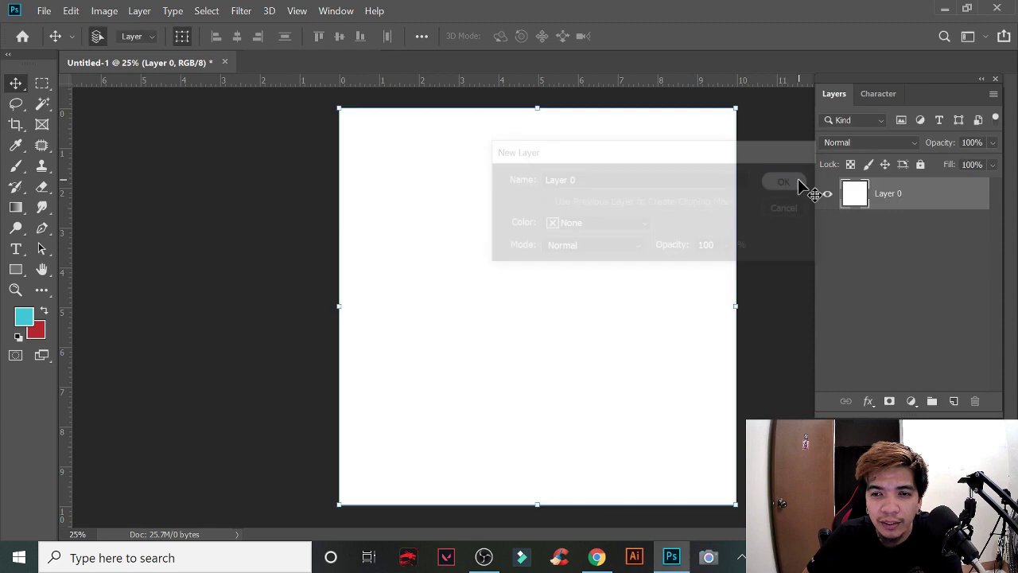
double_click(923, 197)
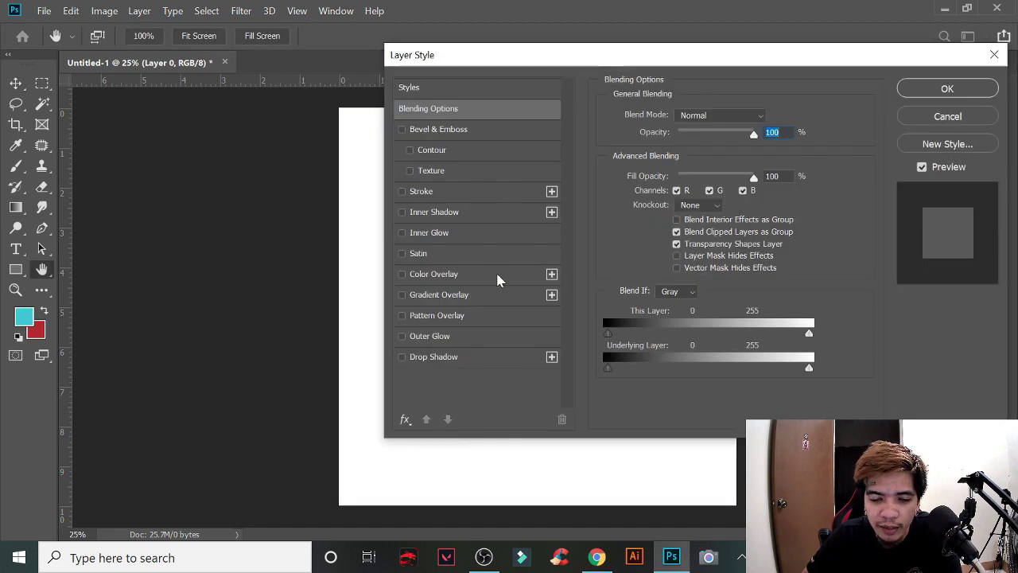
Step: Give Layer 0 a black Color Overlay, lock it, and create Layer 1 above it
left_click(497, 276)
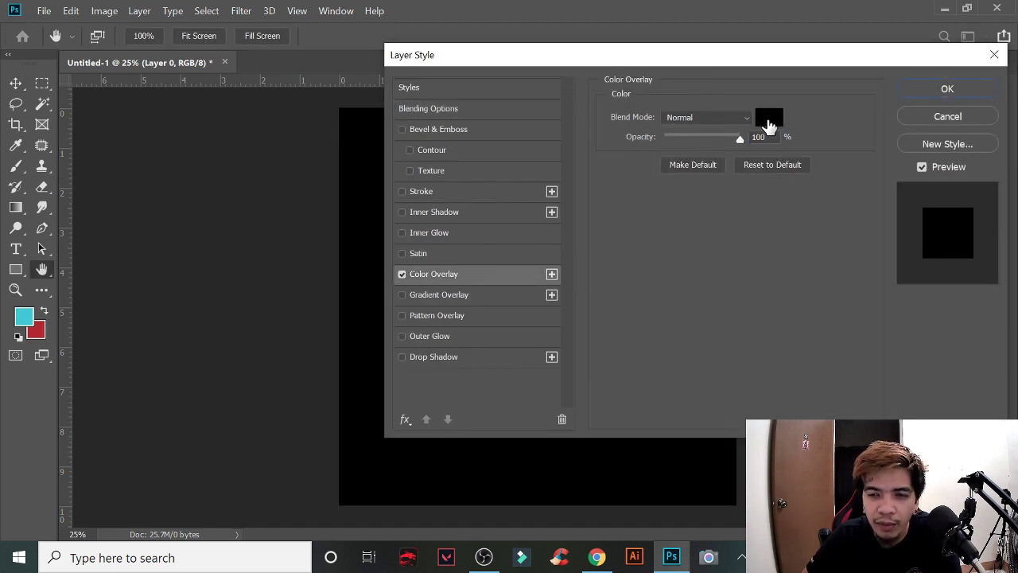
left_click(955, 90)
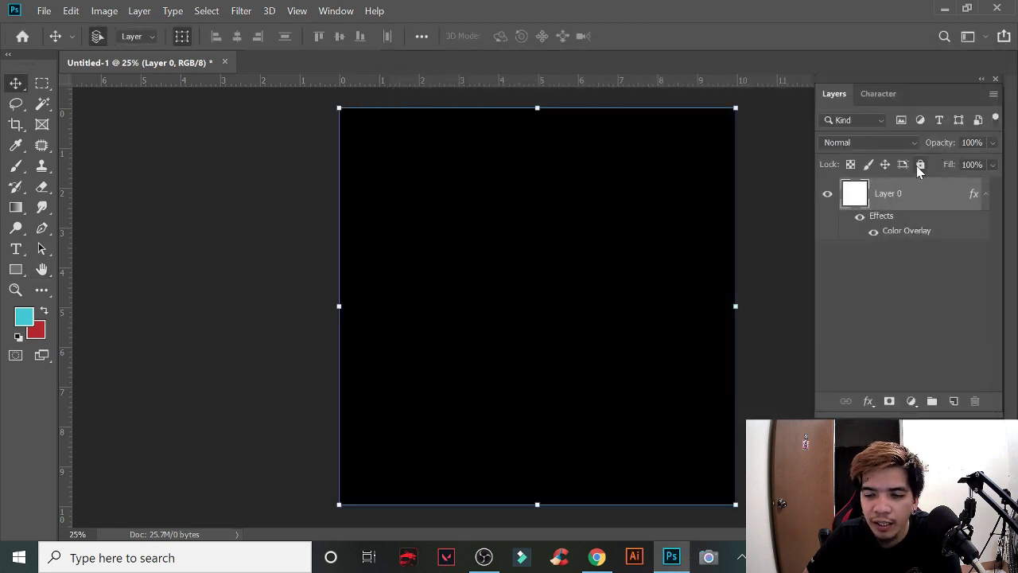
left_click(921, 165)
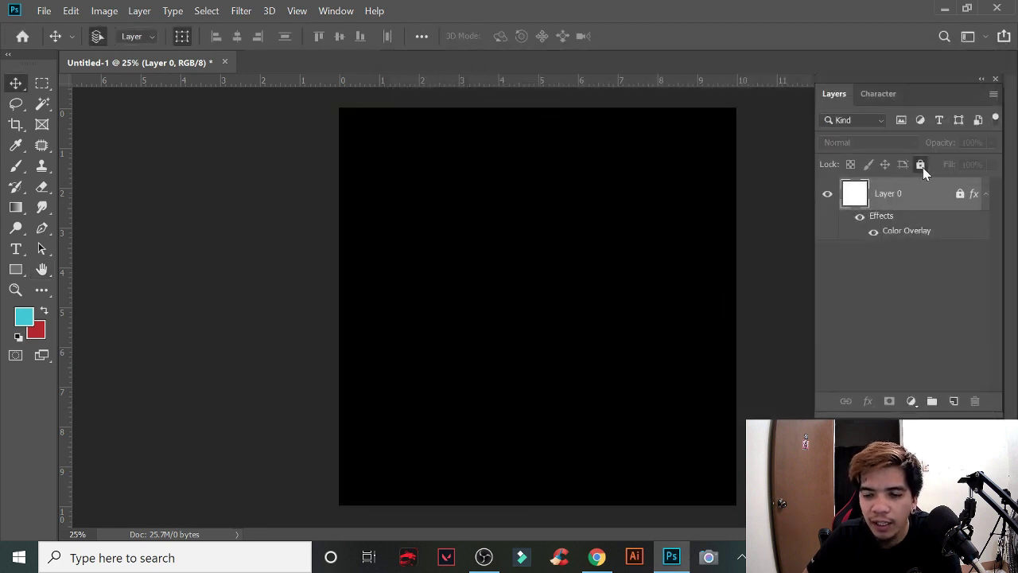
left_click(953, 401)
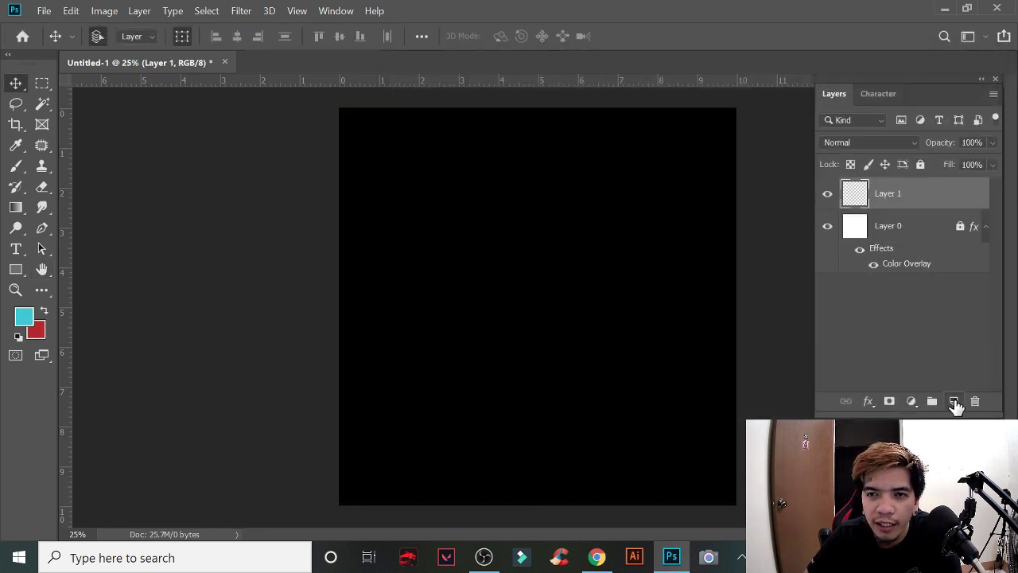
Step: Zoom in and start a new text layer with placeholder text on the canvas
left_click(16, 250)
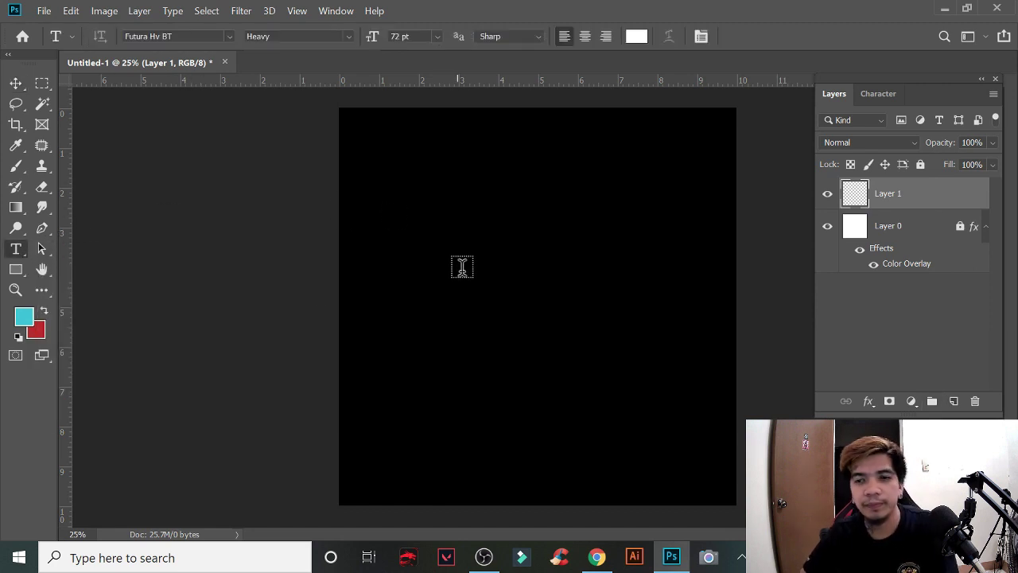
key("ctrl+plus")
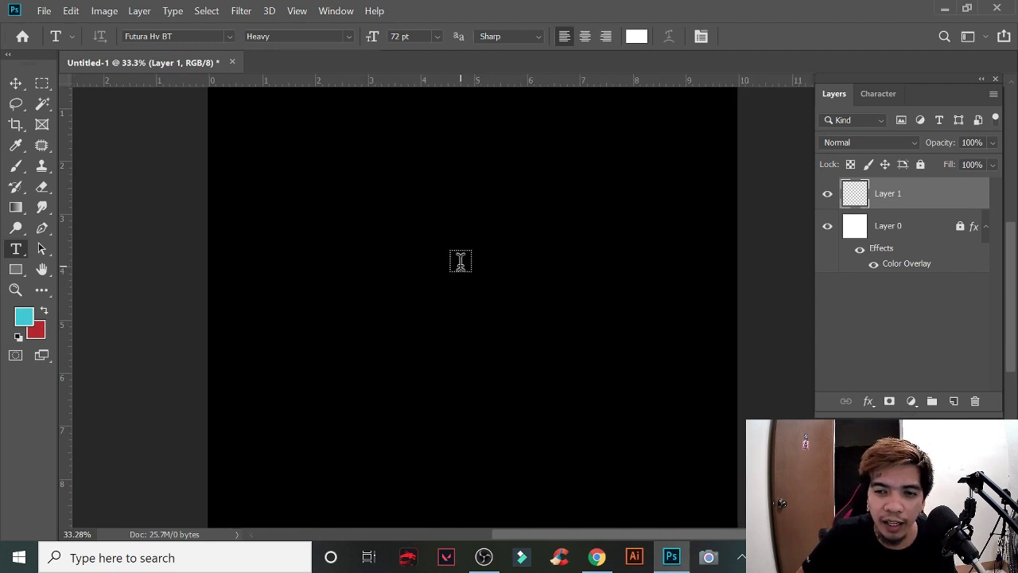
scroll(459, 261, "down", 2)
scroll(580, 259, "up", 1)
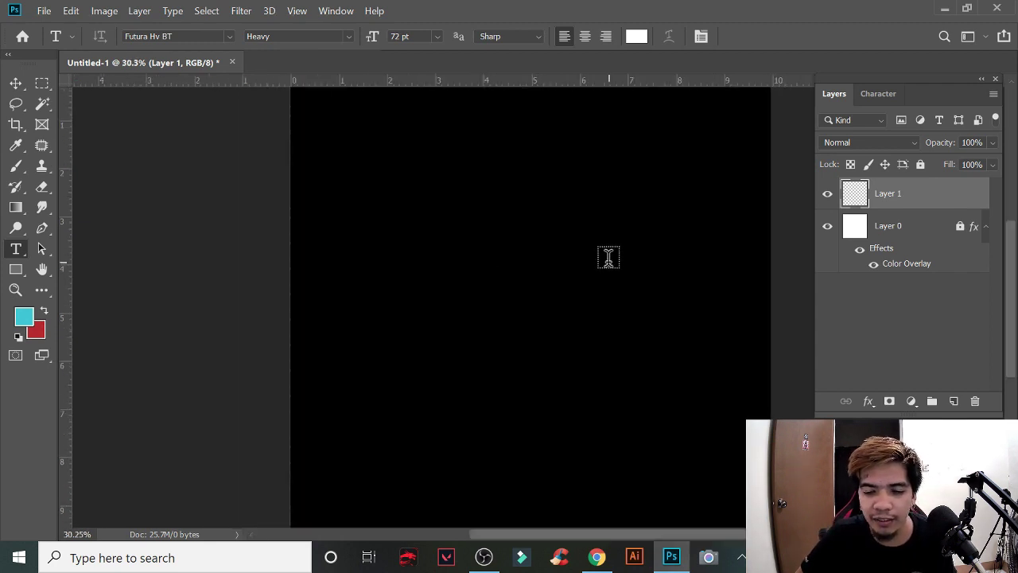
scroll(609, 257, "right", 2)
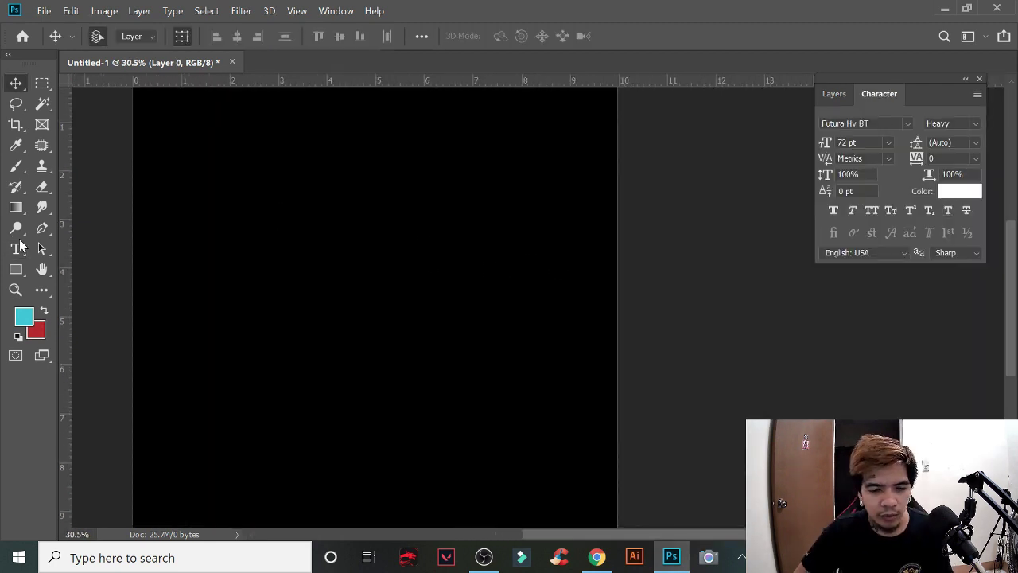
left_click(14, 251)
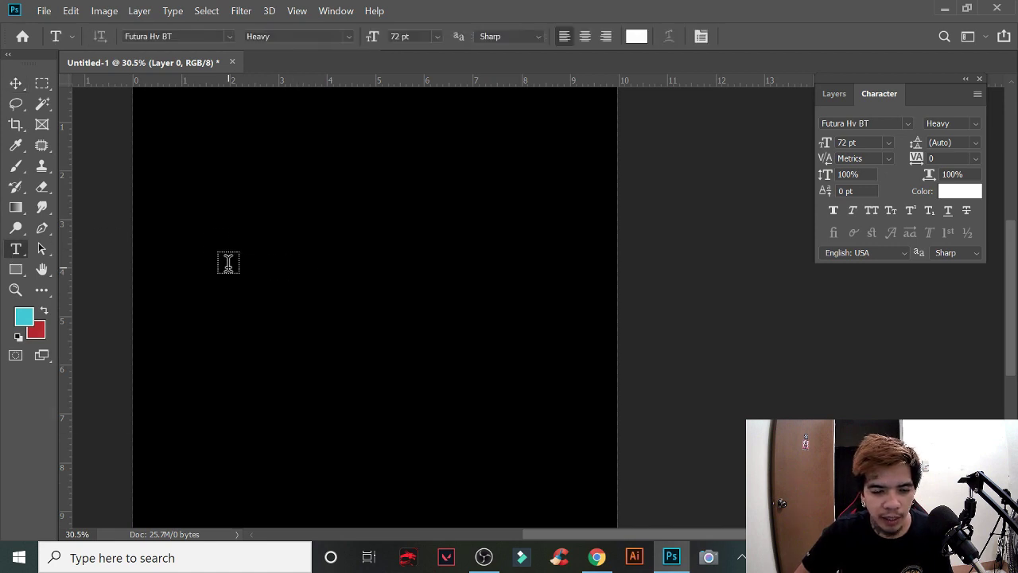
left_click(227, 263)
left_click(293, 262)
left_click_drag(229, 243, 720, 261)
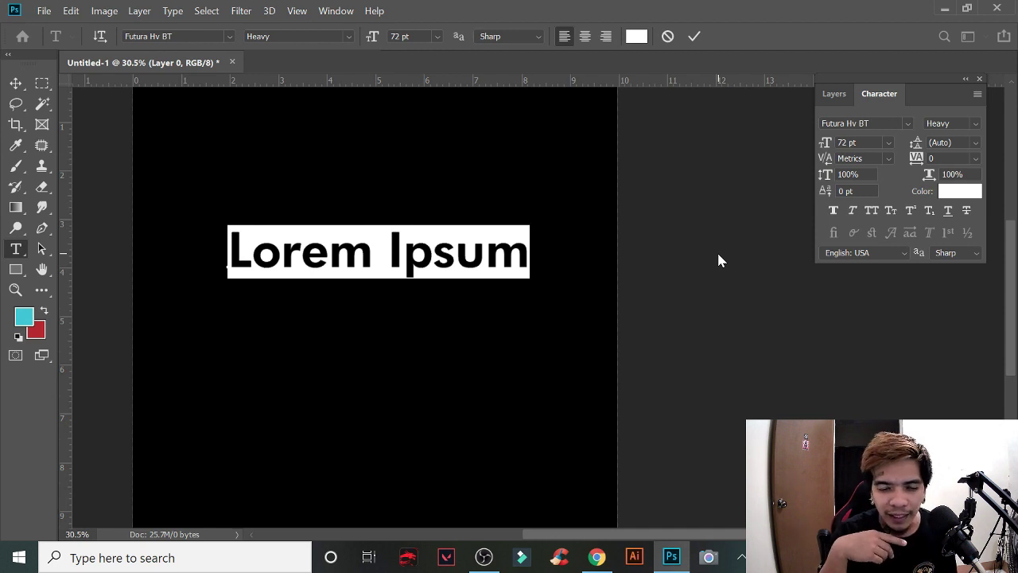
Step: Replace the placeholder with 'BRANDNAME' and move it up near the canvas top
left_click(314, 236)
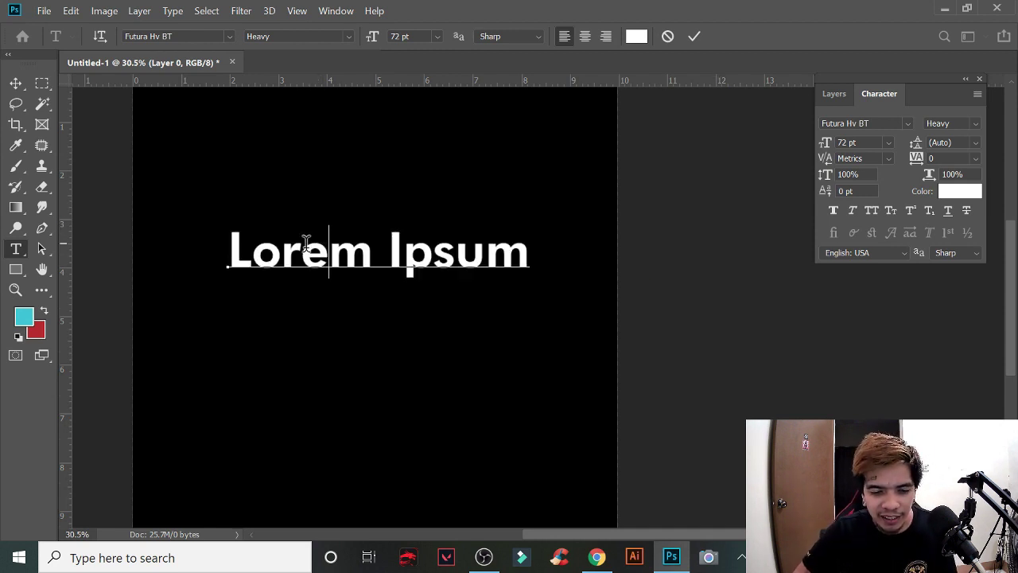
left_click_drag(236, 248, 704, 247)
type("b")
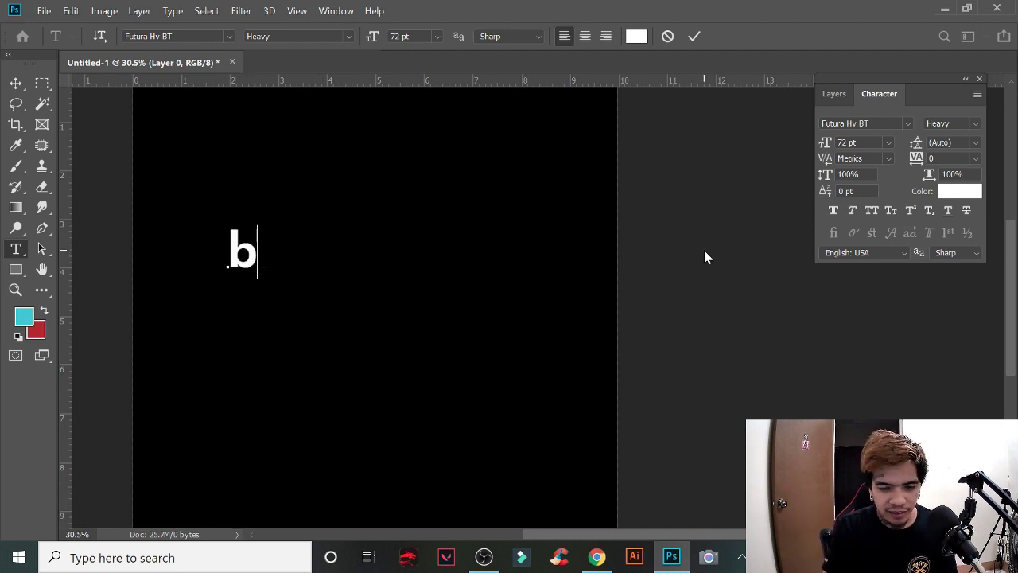
type("R")
key("BackSpace")
key("BackSpace")
type("BRA")
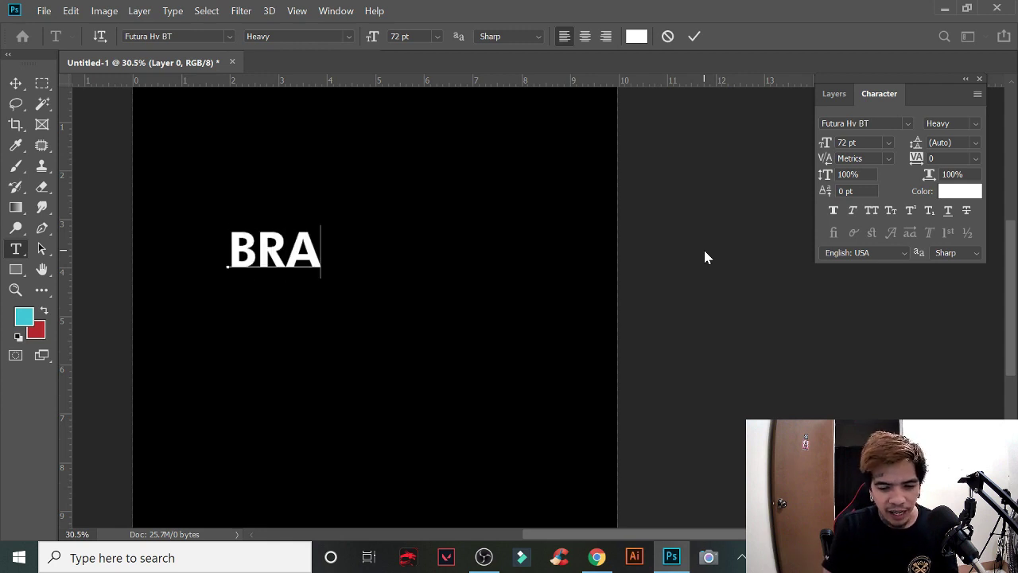
type("NDDNA")
key("BackSpace")
key("BackSpace")
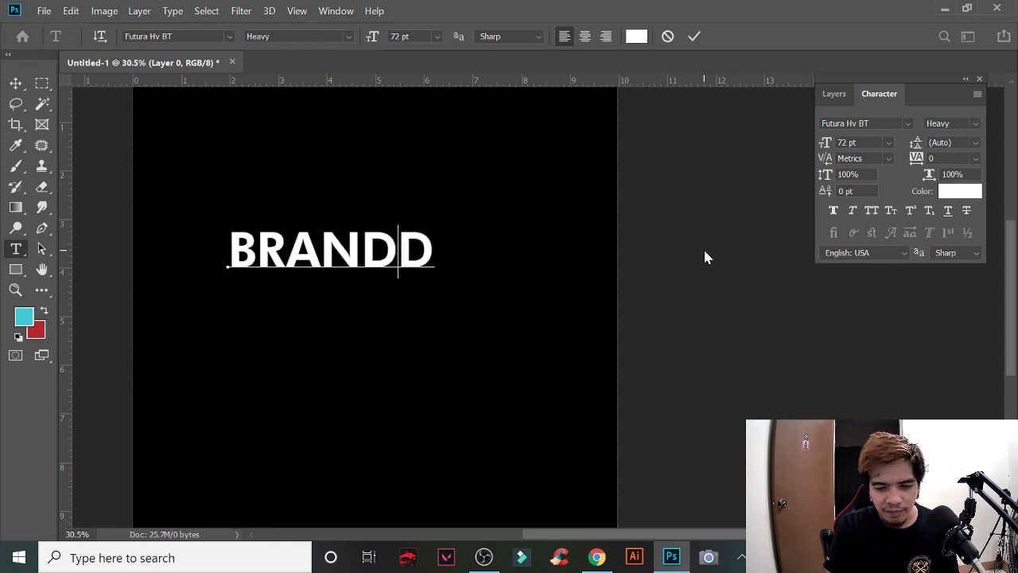
key("BackSpace")
type("NAME")
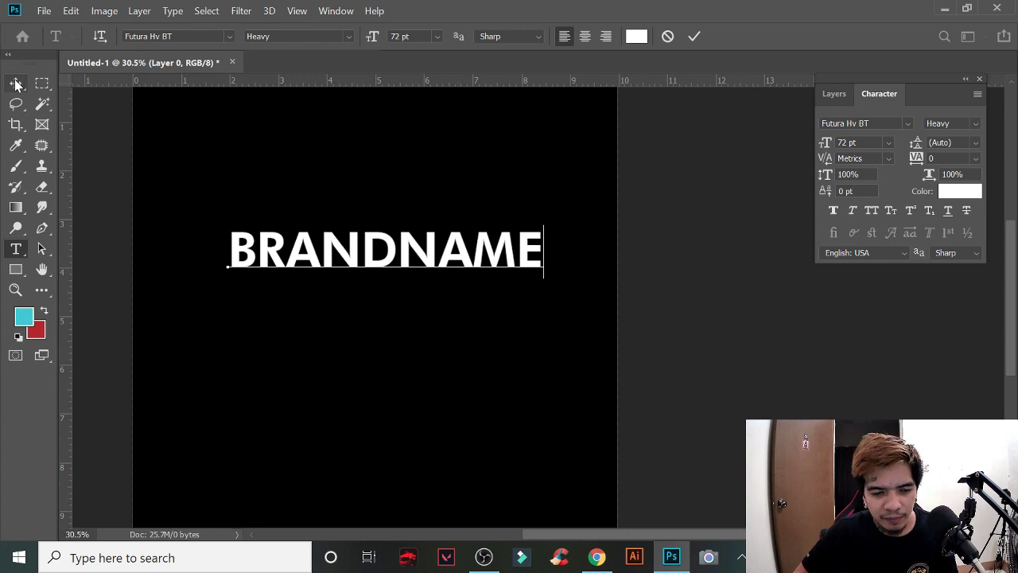
left_click(16, 83)
left_click_drag(496, 254, 499, 175)
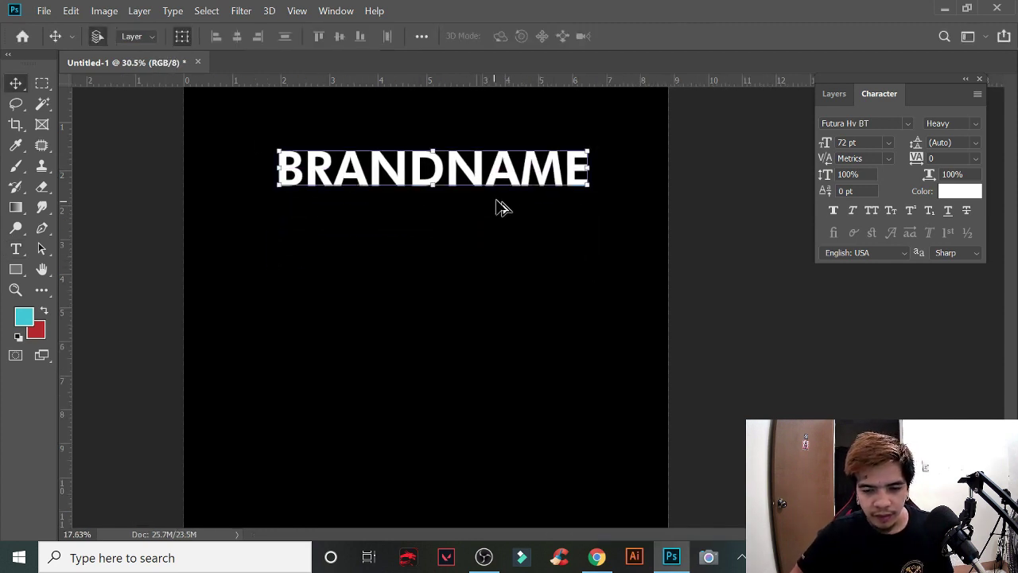
Step: Nudge BRANDNAME into position and select all of its text
scroll(568, 198, "up", 2)
left_click_drag(602, 198, 598, 220)
left_click(16, 249)
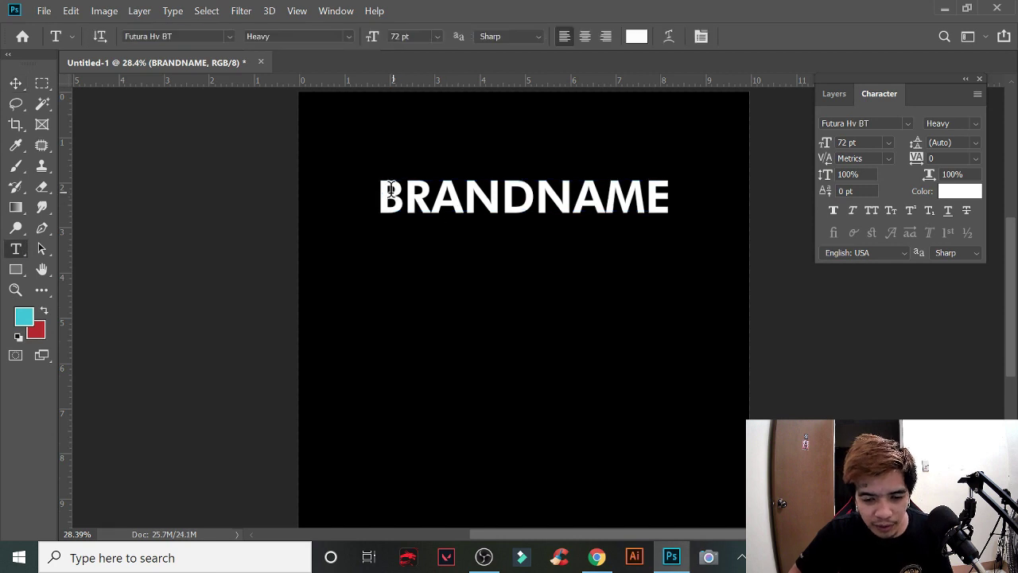
left_click_drag(390, 188, 737, 212)
Step: Apply Bebas Neue, then step through further fonts toward Aldo the Apache
left_click(148, 36)
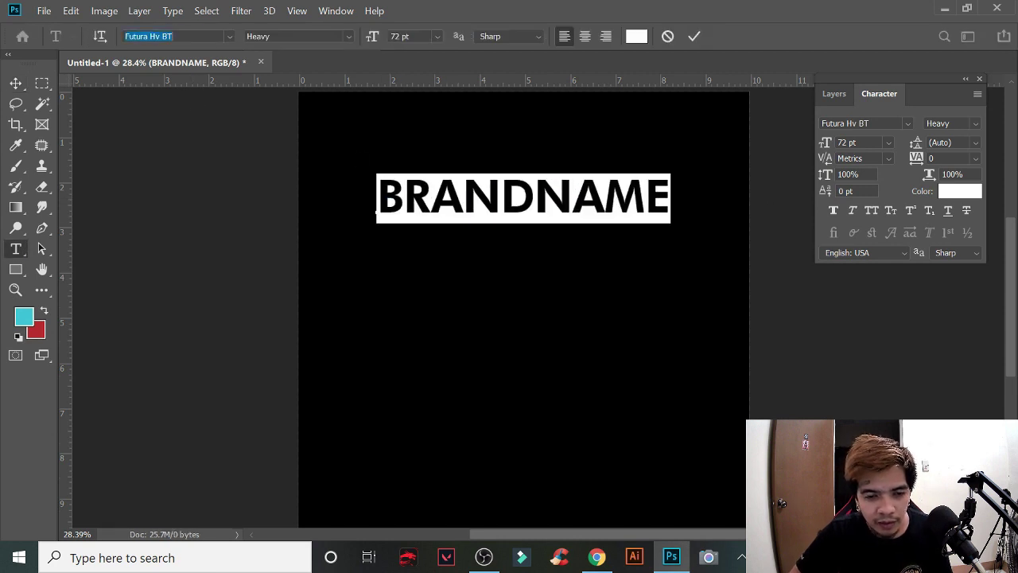
left_click(228, 36)
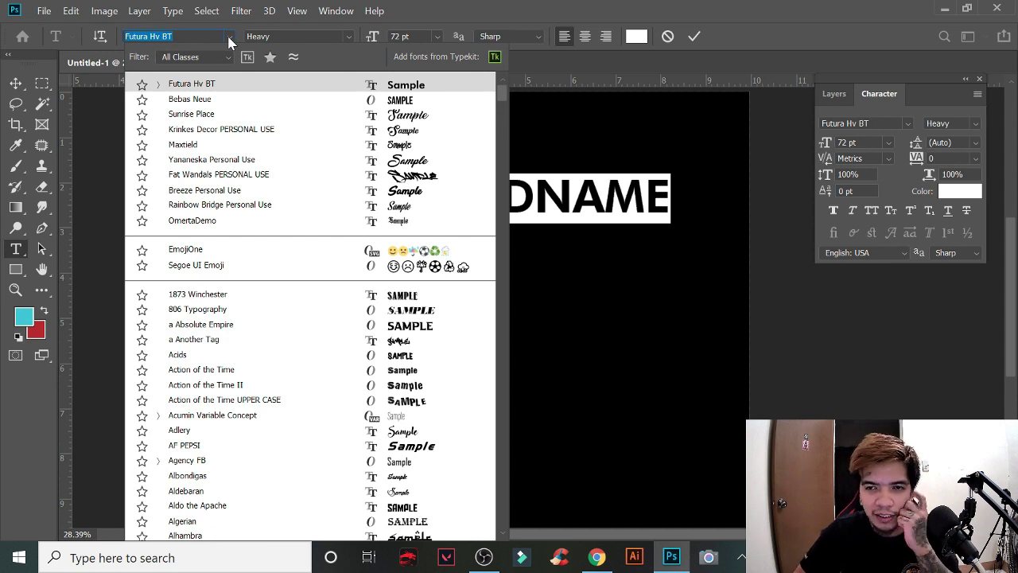
left_click(221, 103)
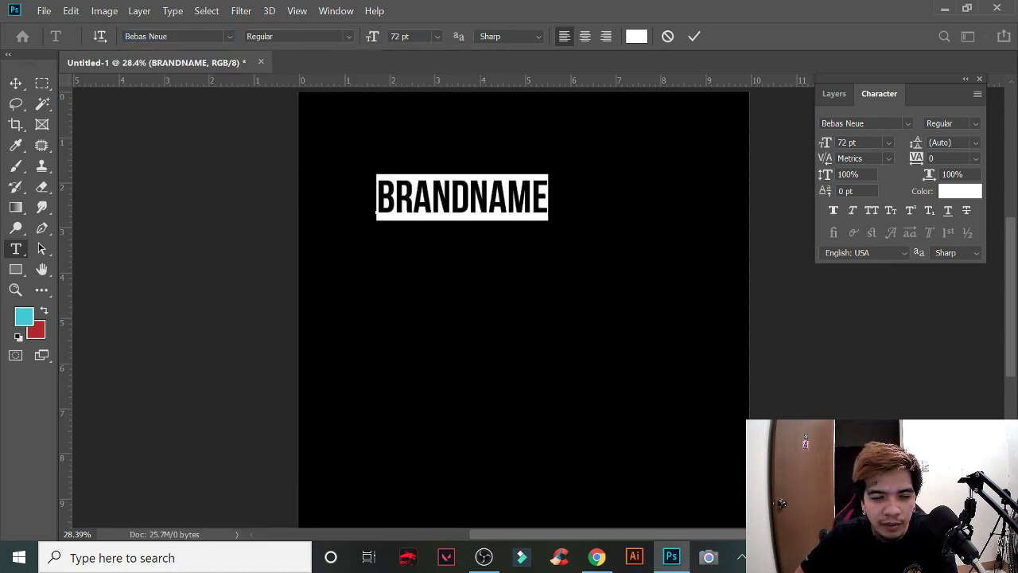
key("Down")
key("Down")
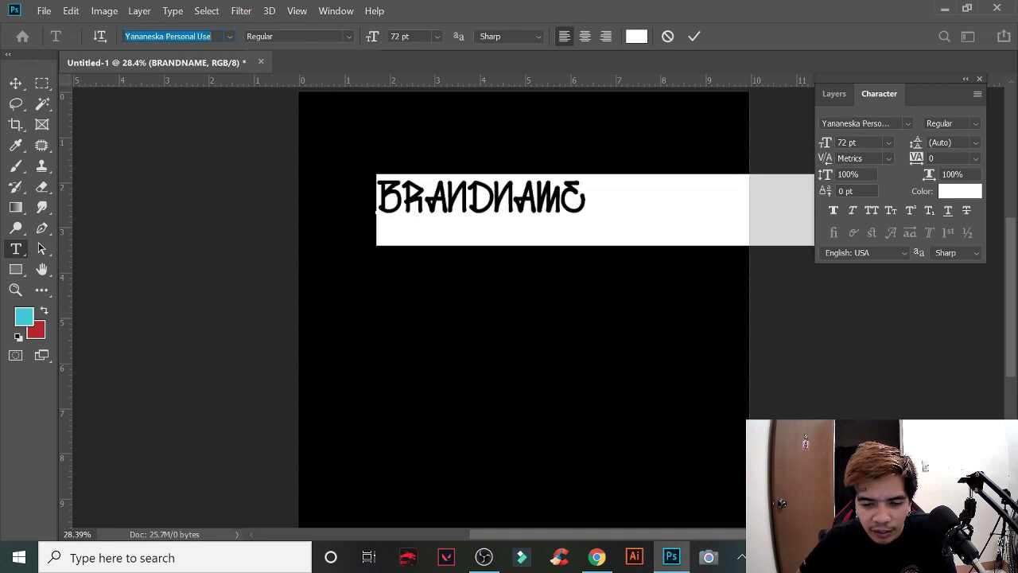
key("Down")
key("Down")
key("Down")
key("Down")
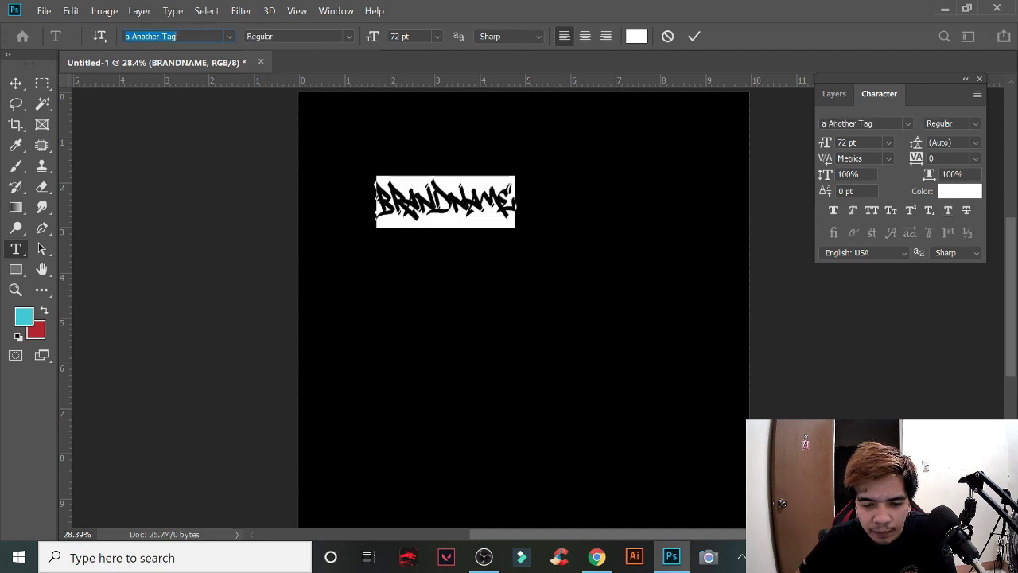
key("Down")
key("Down")
key("Down")
key("Down")
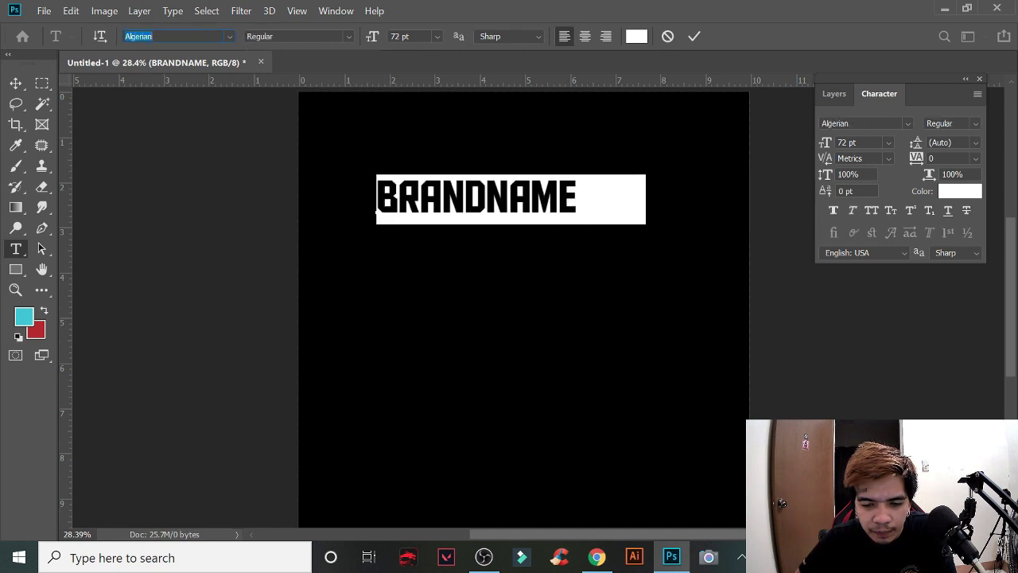
key("Down")
key("Down")
key("Down")
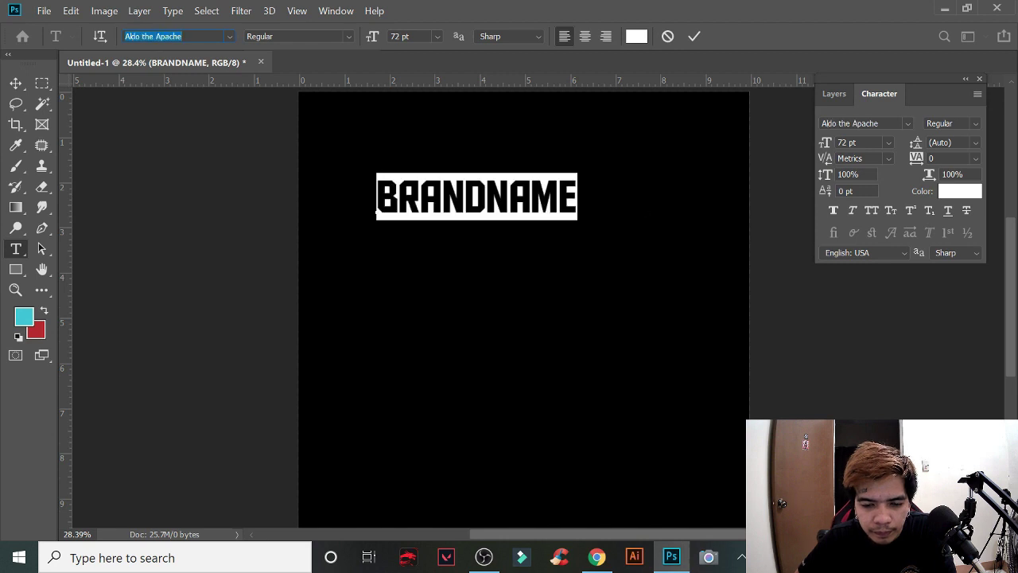
Step: Scale BRANDNAME to about 164.56% and centre it horizontally near the canvas top
left_click(17, 84)
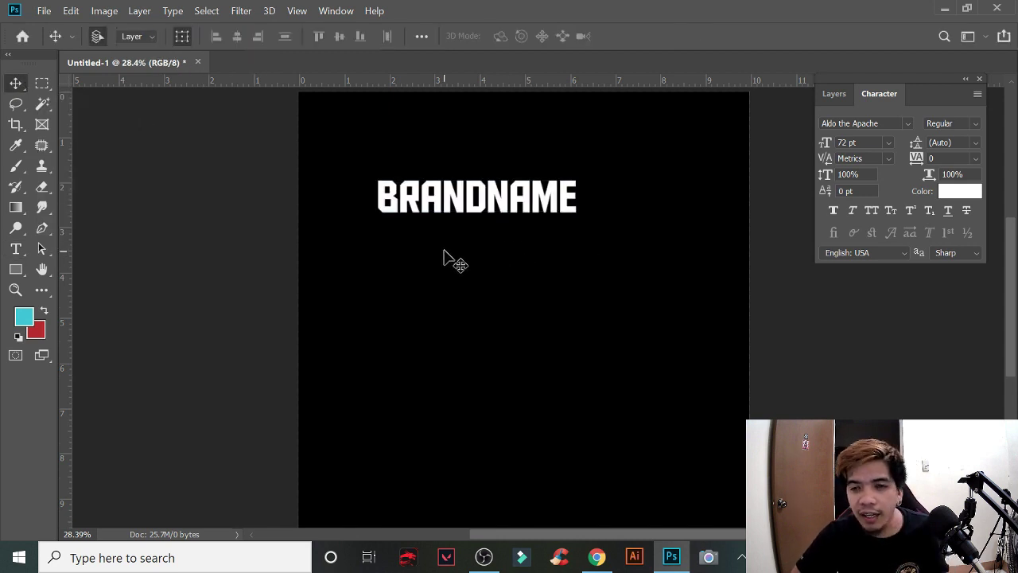
scroll(494, 267, "up", 2)
scroll(495, 267, "right", 3)
scroll(493, 267, "down", 2)
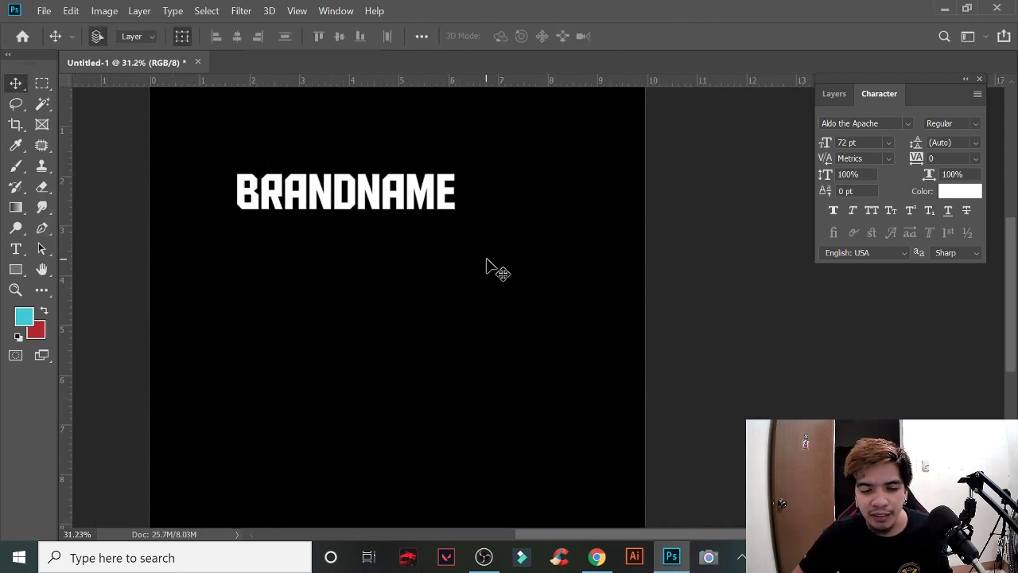
scroll(490, 267, "down", 1)
scroll(733, 199, "up", 1)
mouse_move(547, 208)
left_mouse_down()
mouse_move(550, 251)
mouse_move(712, 177)
left_mouse_up()
left_click(833, 94)
key("ctrl+t")
left_click_drag(636, 227, 606, 226)
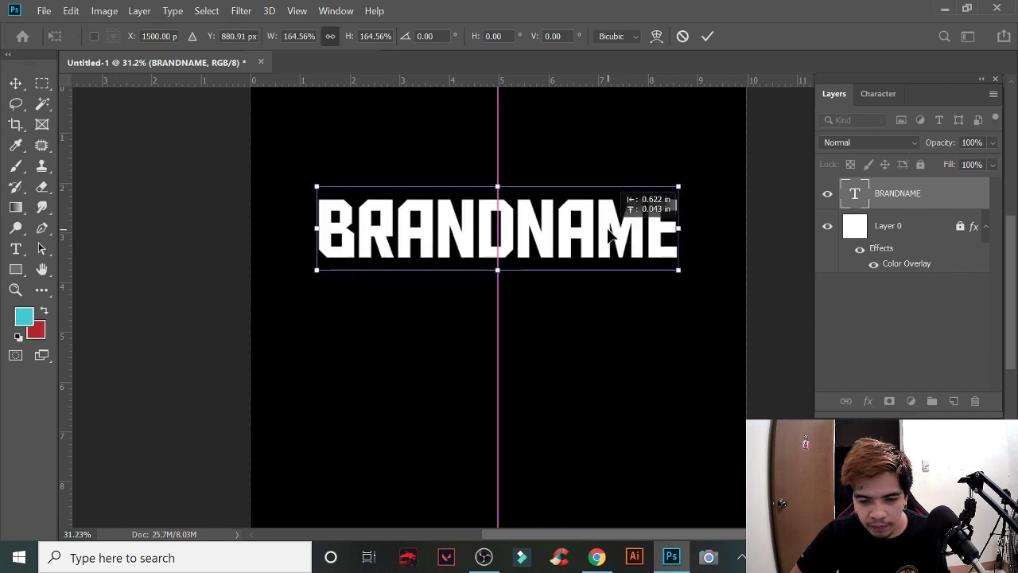
left_click(15, 82)
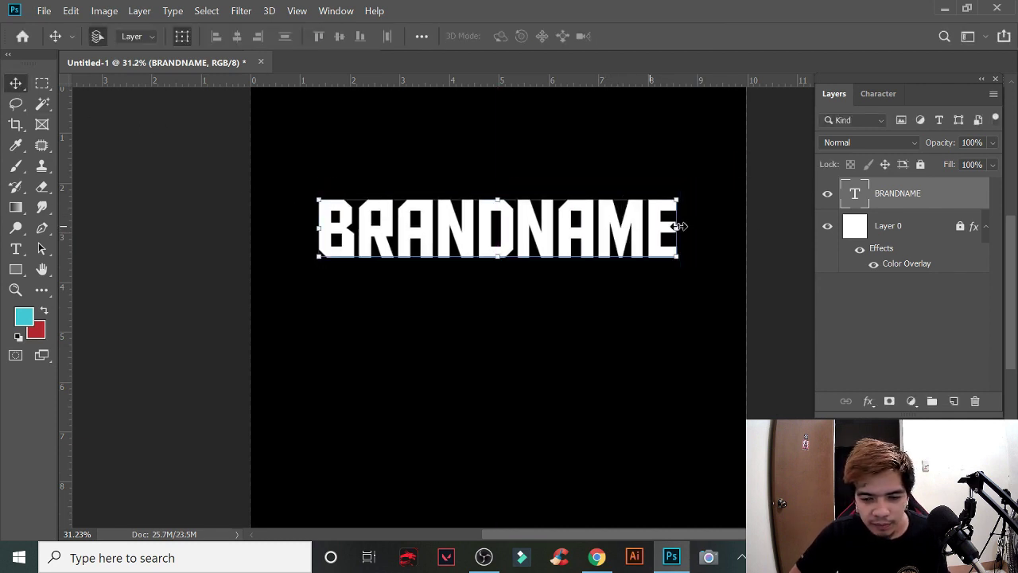
Step: Add a black Color Overlay to the BRANDNAME layer style
double_click(957, 205)
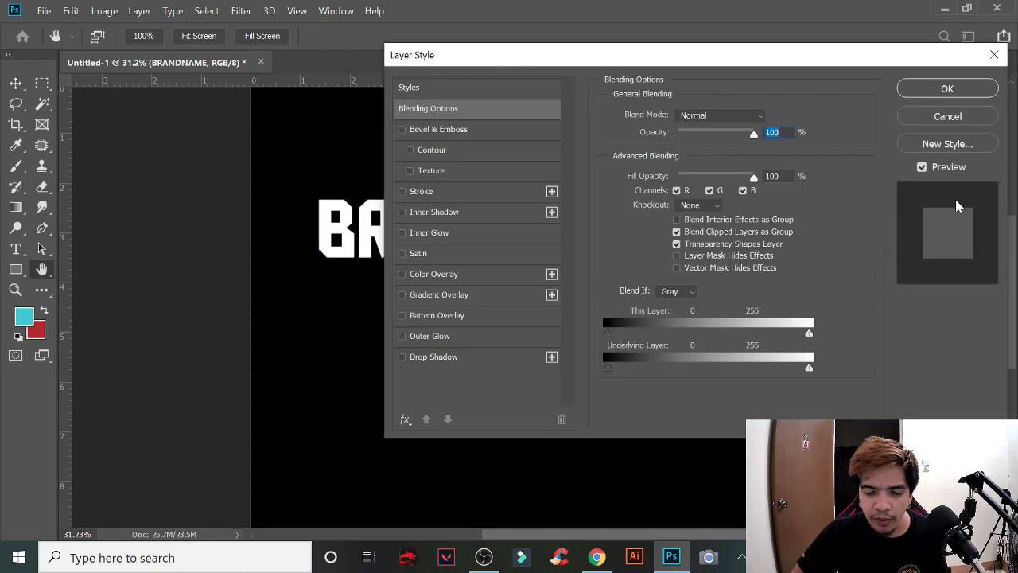
left_click(482, 274)
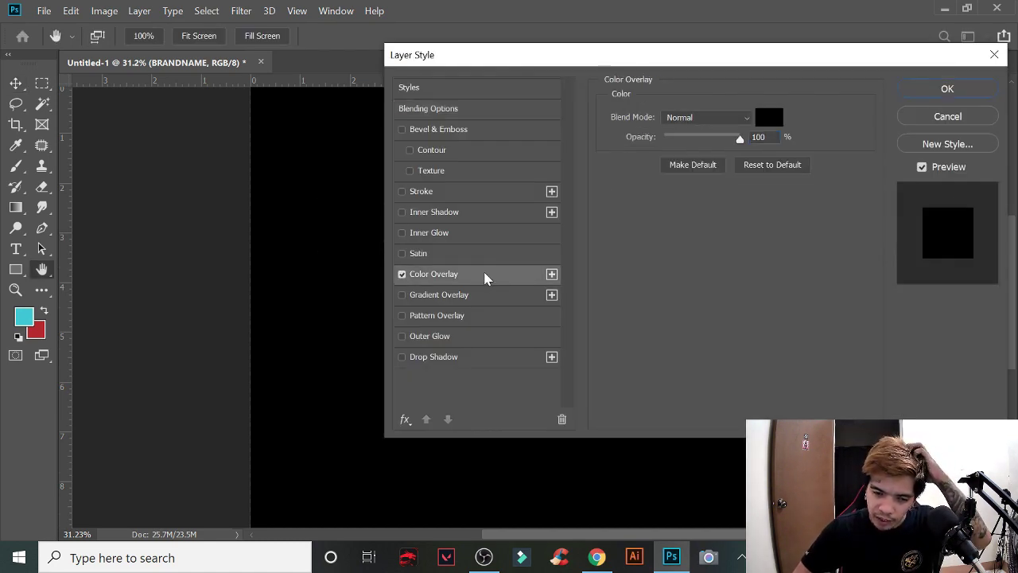
left_click(776, 121)
left_click_drag(662, 278, 537, 347)
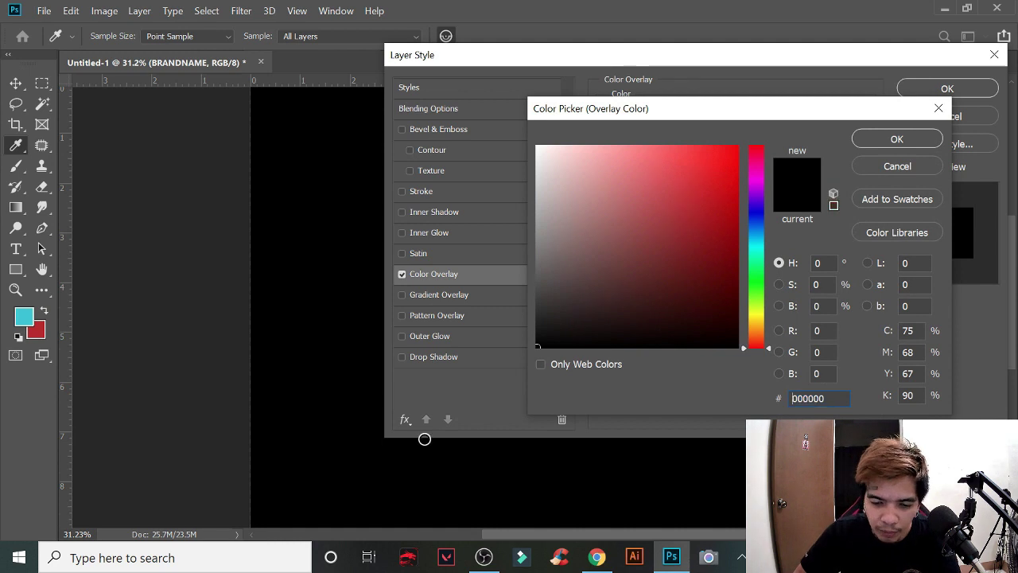
left_click(896, 141)
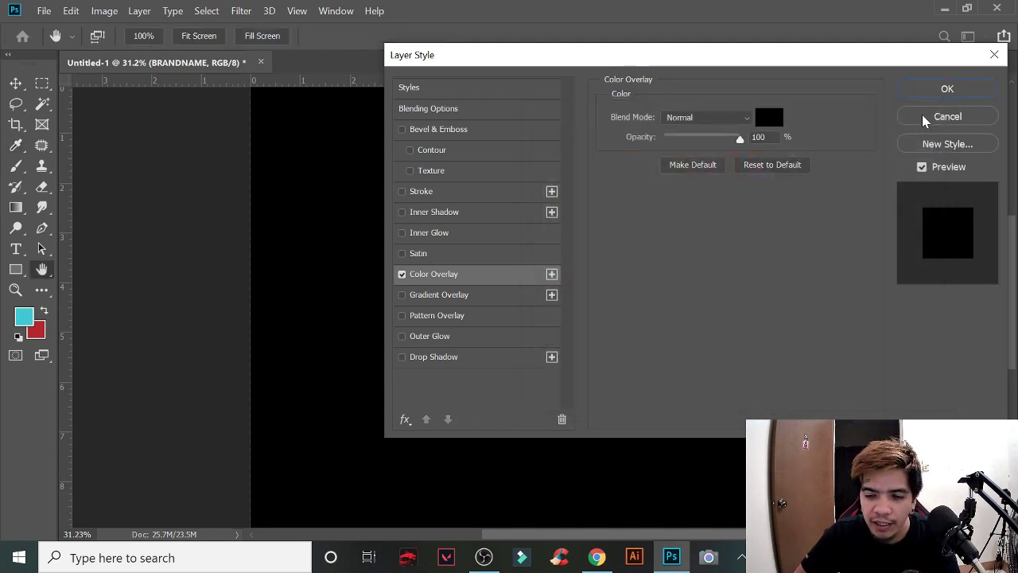
Step: Add a 9 px white Stroke positioned outside the letters and apply it
left_click(468, 197)
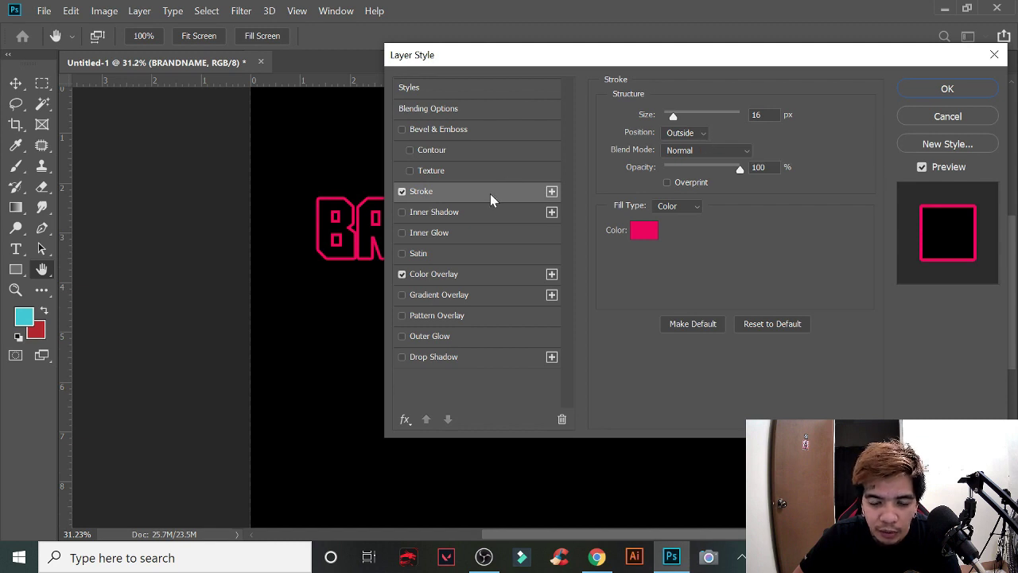
left_click(703, 134)
left_click(687, 155)
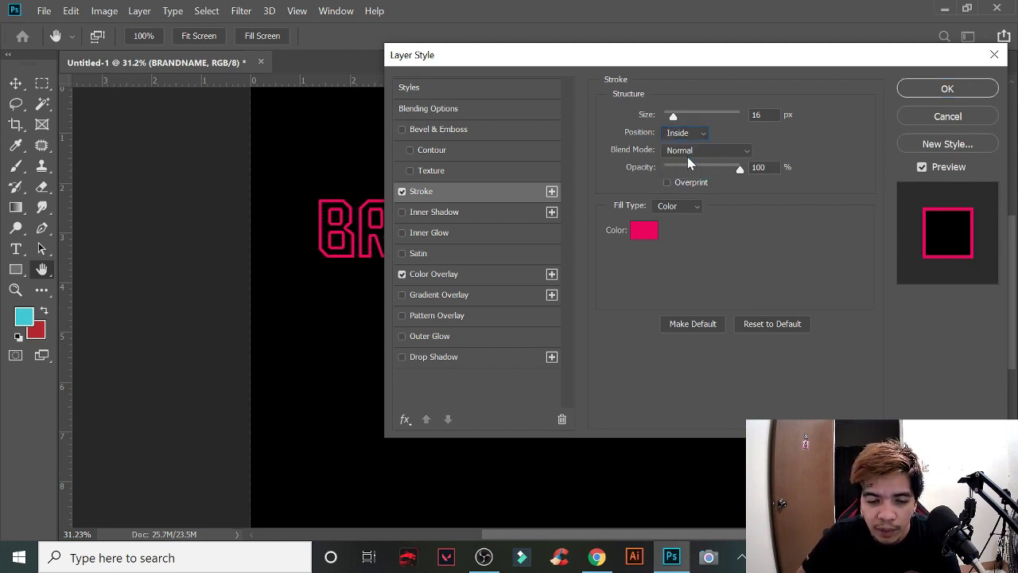
left_click(644, 230)
mouse_move(645, 206)
left_mouse_down()
mouse_move(549, 170)
mouse_move(536, 146)
left_mouse_up()
left_click(895, 140)
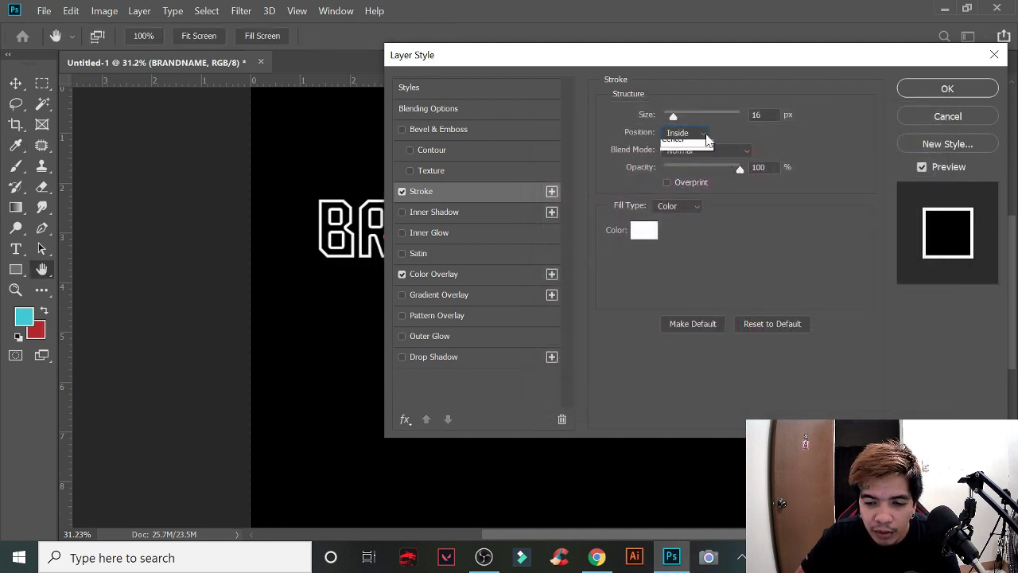
left_click(691, 162)
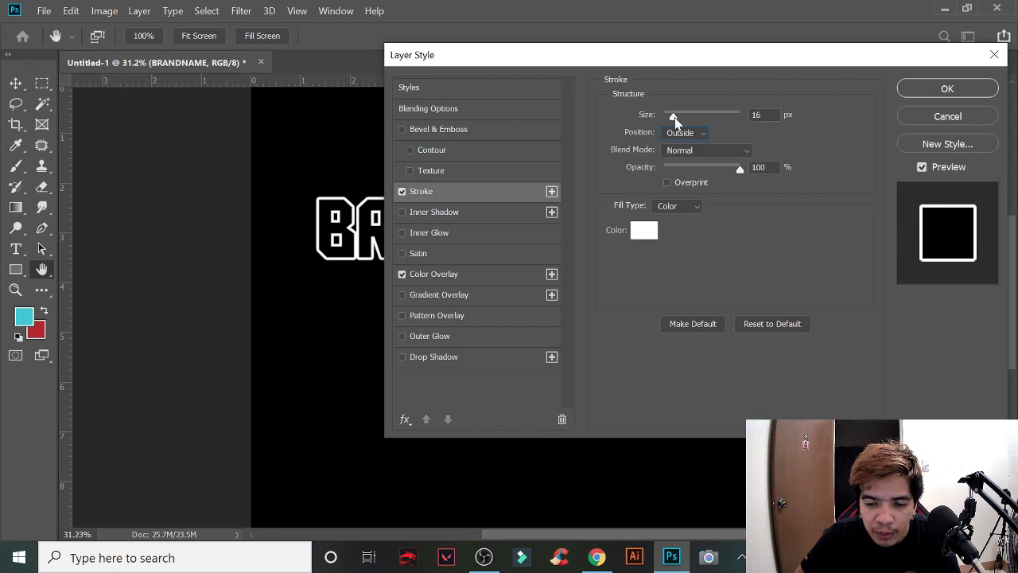
left_click_drag(673, 115, 670, 116)
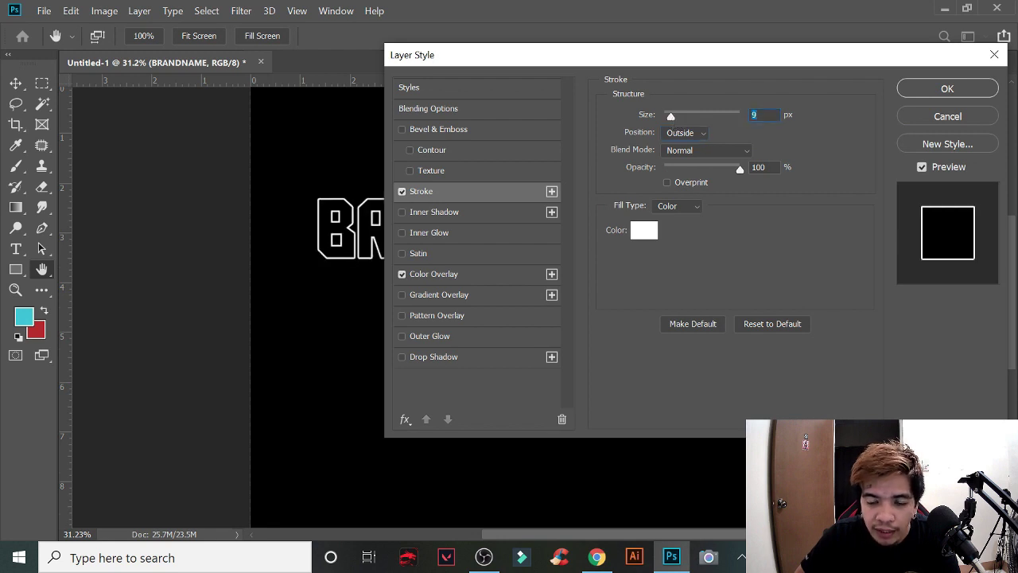
left_click(947, 89)
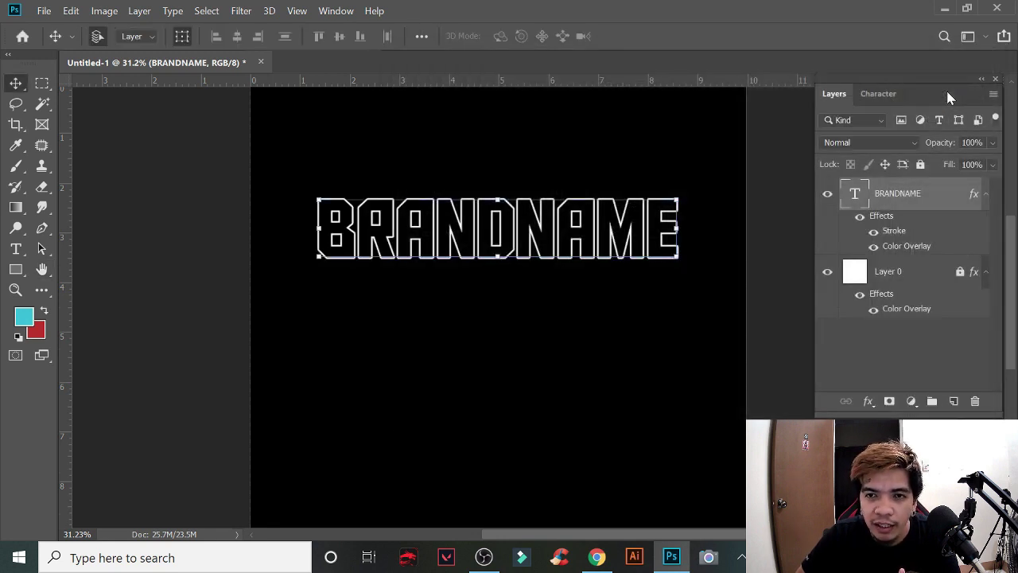
Step: Convert the outlined BRANDNAME layer into a smart object and then deselect it
right_click(941, 196)
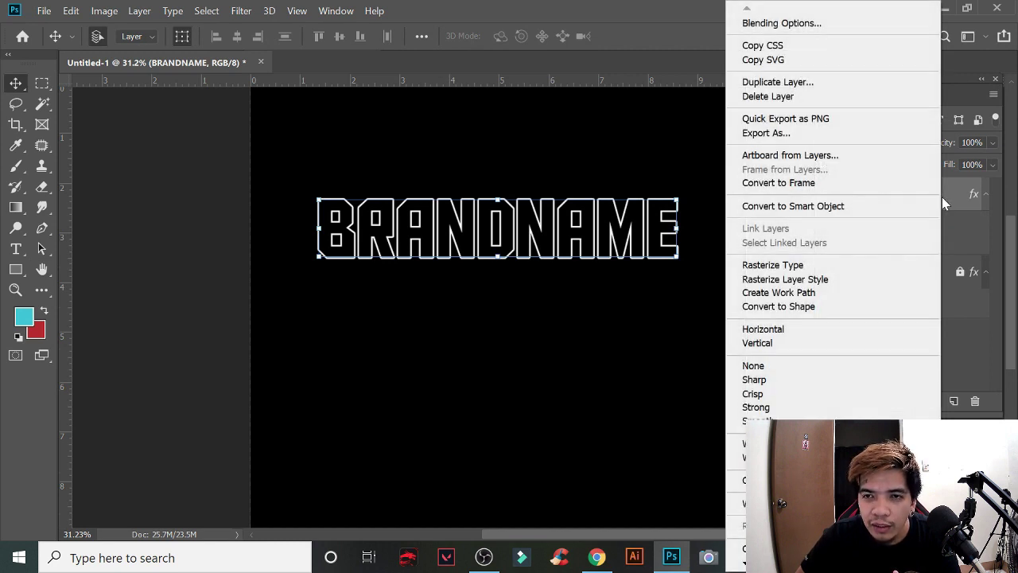
left_click(868, 208)
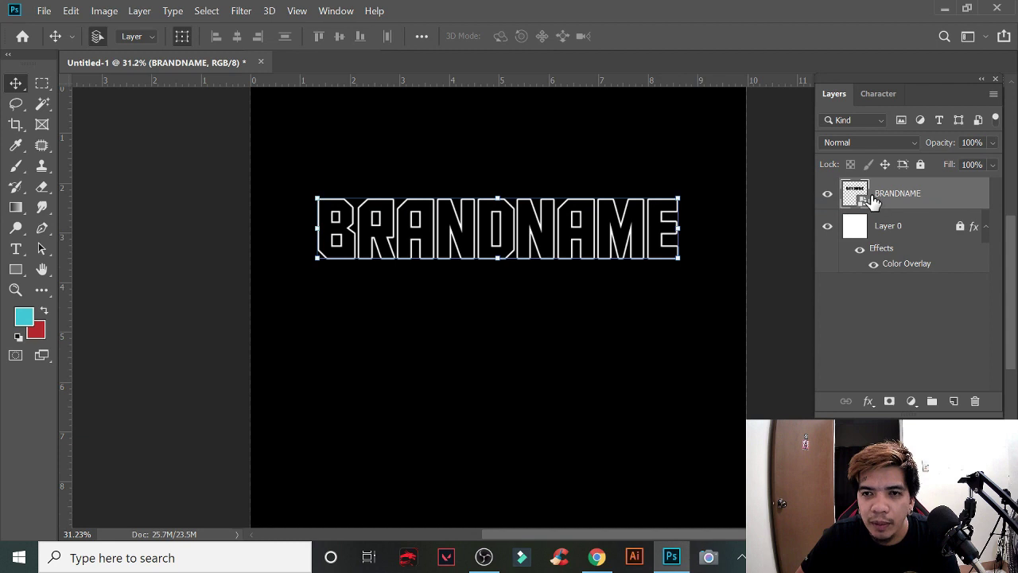
left_click(639, 303)
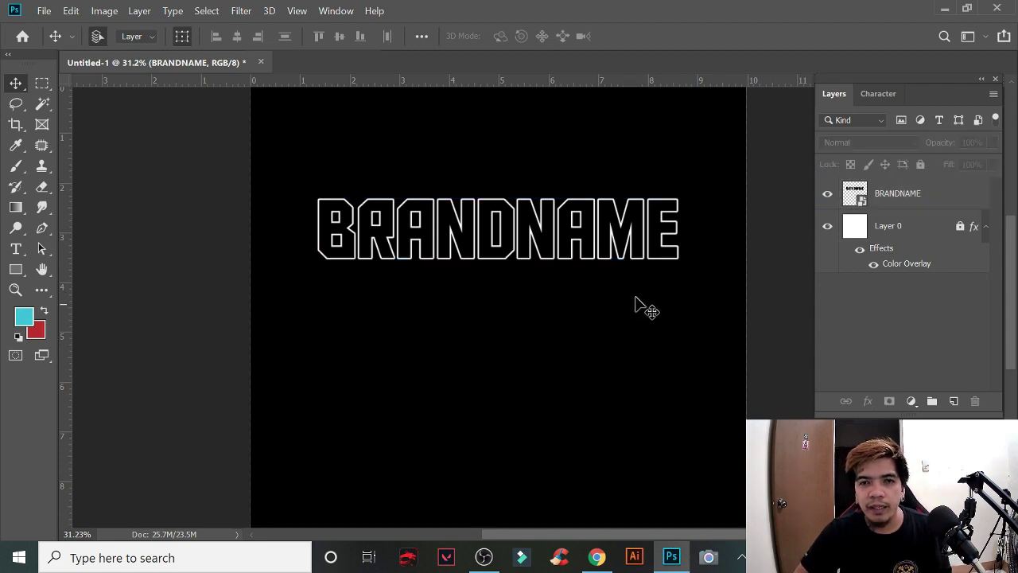
scroll(693, 248, "up", 3)
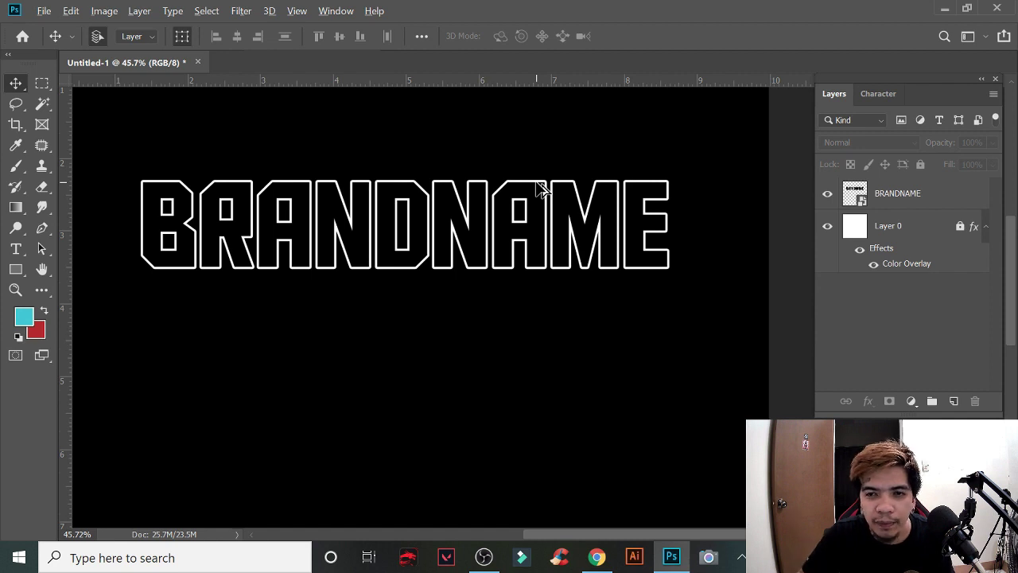
Step: Alt-drag BRANDNAME downward to create stacked copy rows, undoing an accidental background duplicate
mouse_move(538, 188)
left_mouse_down()
mouse_move(547, 209)
mouse_move(538, 291)
left_mouse_up()
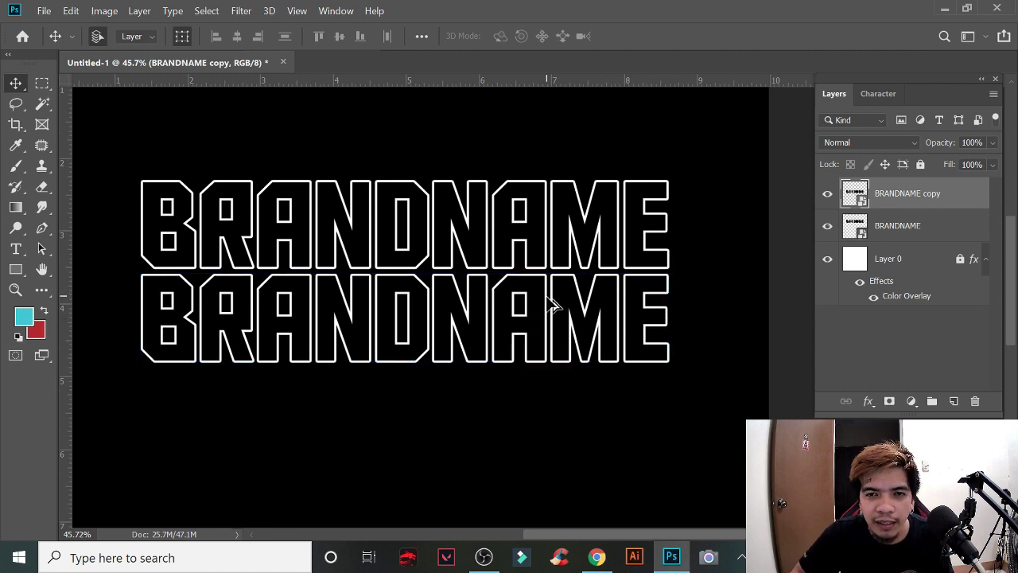
left_click_drag(554, 303, 544, 396)
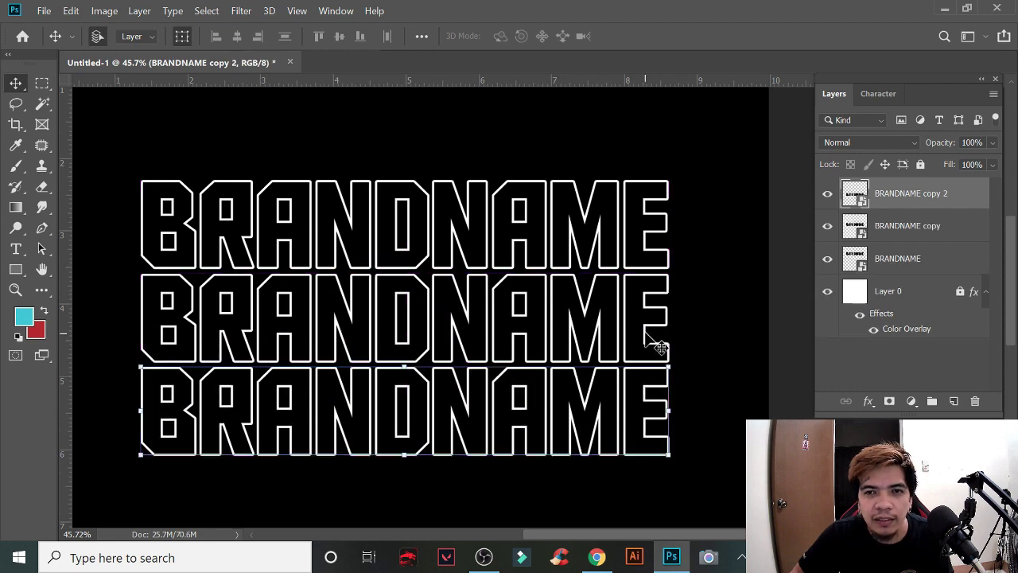
scroll(550, 407, "down", 3)
scroll(698, 377, "up", 2)
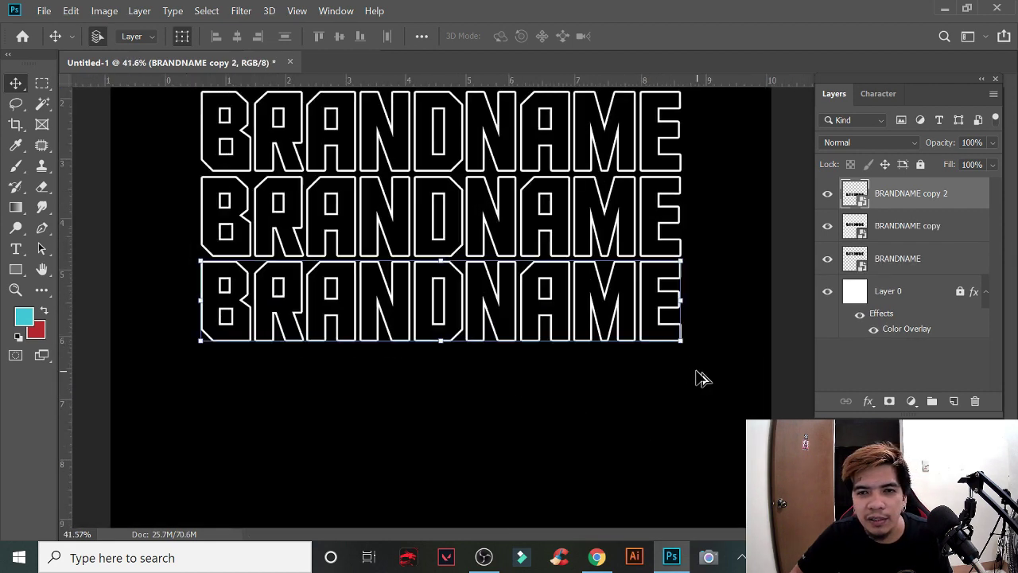
left_click_drag(577, 274, 568, 296)
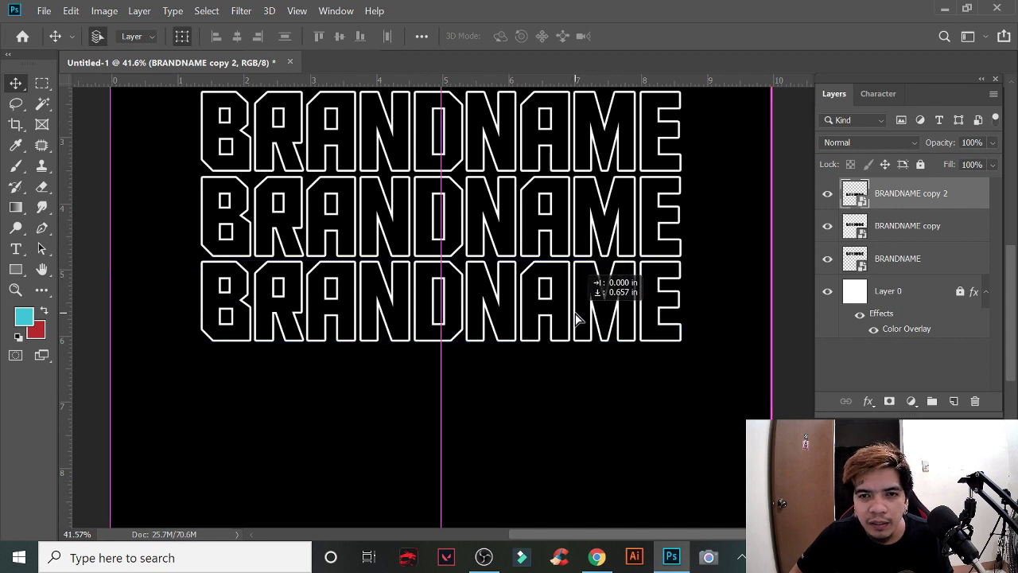
key("ctrl+z")
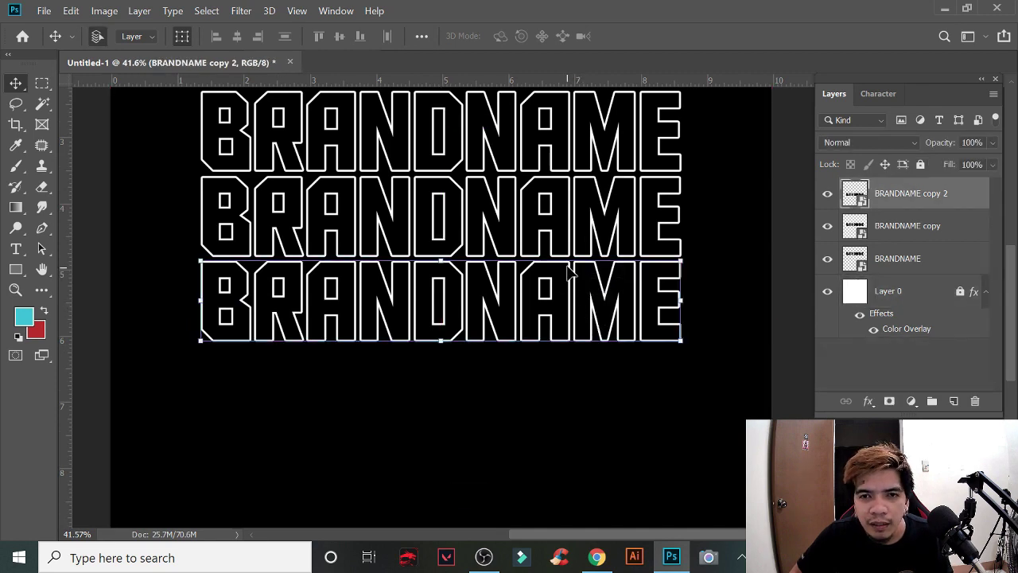
mouse_move(576, 275)
left_mouse_down()
mouse_move(570, 358)
mouse_move(544, 442)
left_mouse_up()
scroll(366, 390, "down", 3)
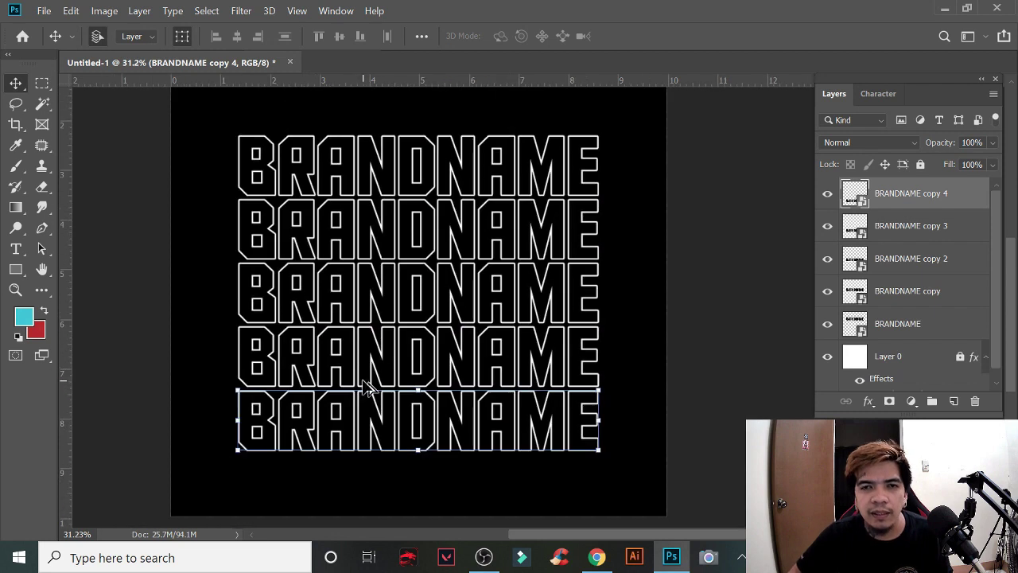
scroll(739, 316, "right", 2)
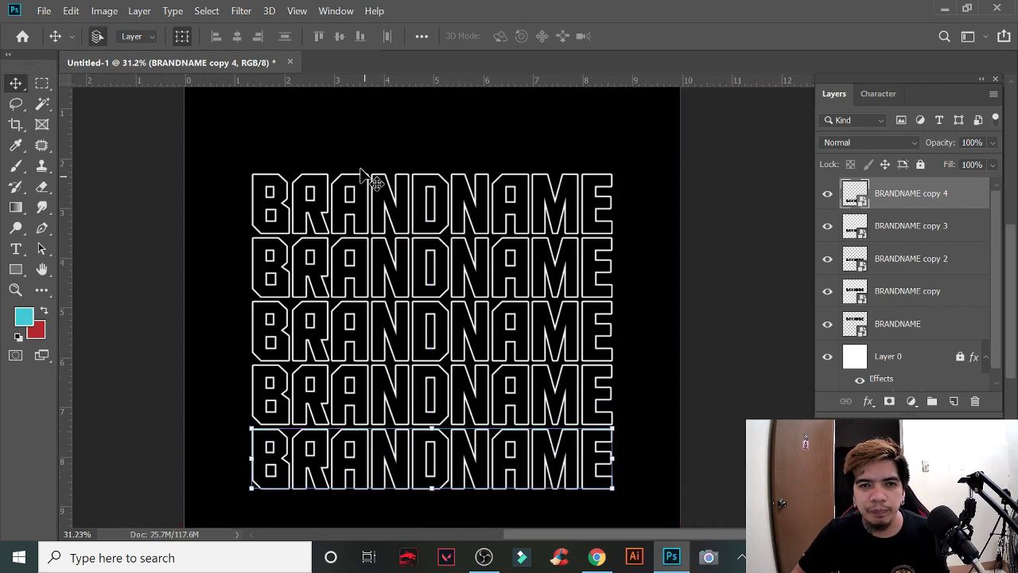
Step: Marquee-select all five BRANDNAME rows on the canvas
left_click_drag(322, 131, 546, 517)
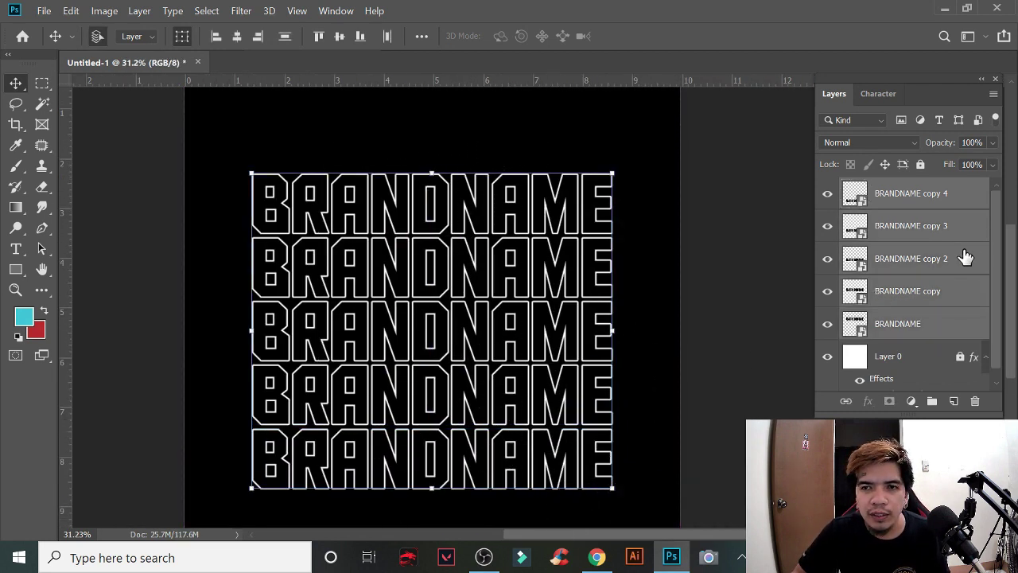
left_click(402, 131)
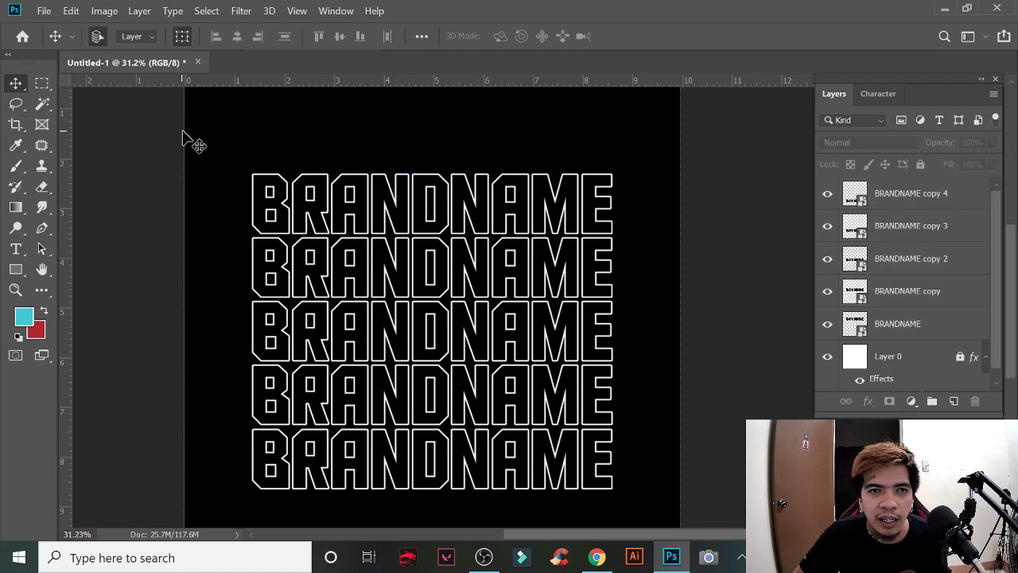
left_click_drag(254, 117, 293, 172)
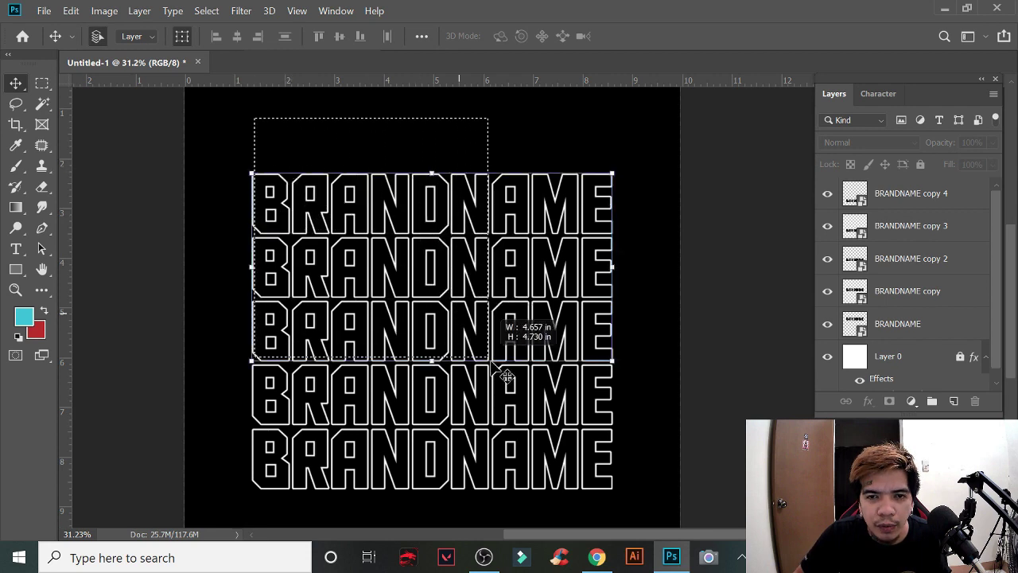
left_click_drag(293, 172, 596, 517)
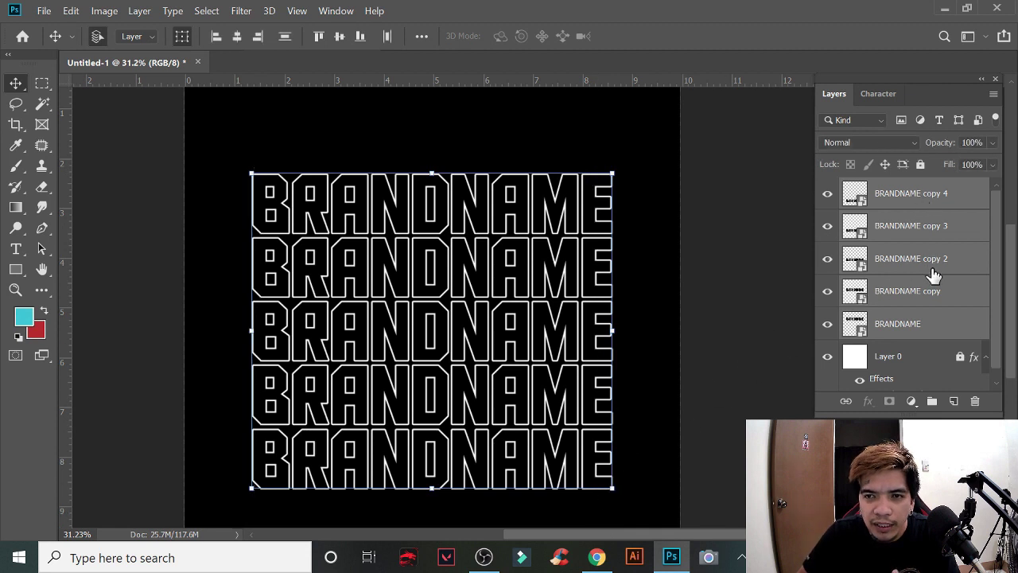
Step: Merge the five selected rows into one smart object, BRANDNAME copy 4, and select it
right_click(964, 306)
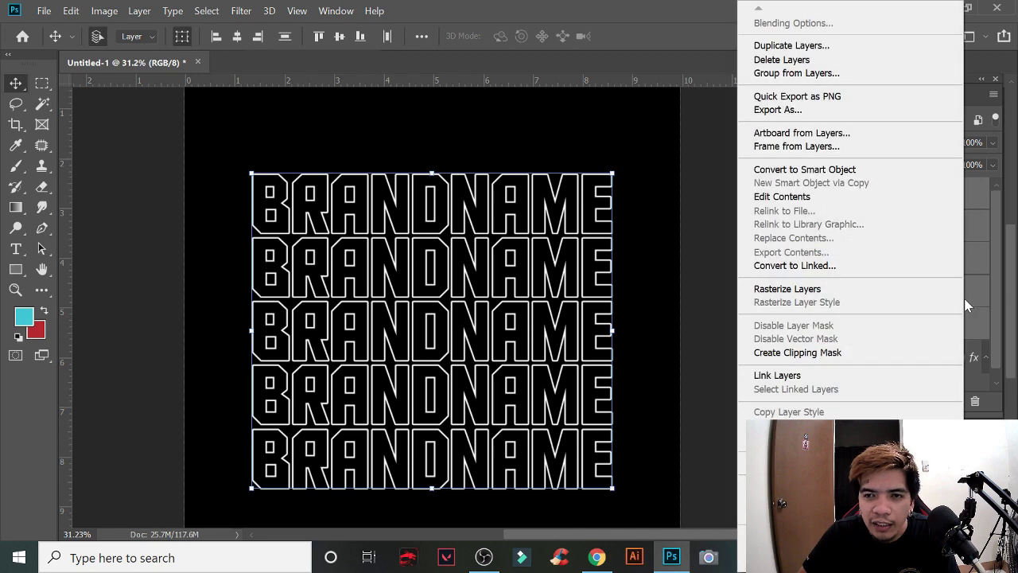
left_click(879, 171)
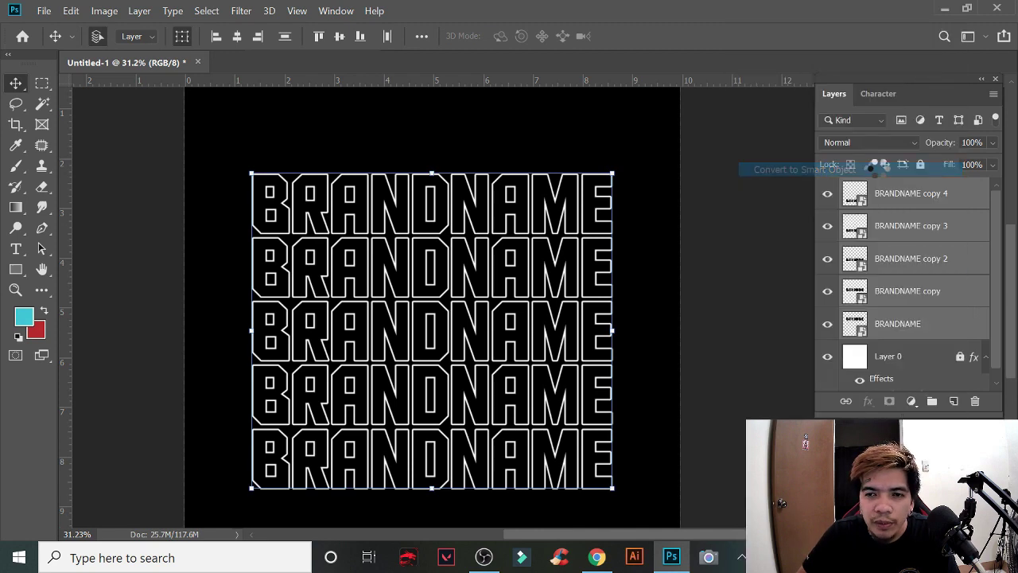
left_click(827, 193)
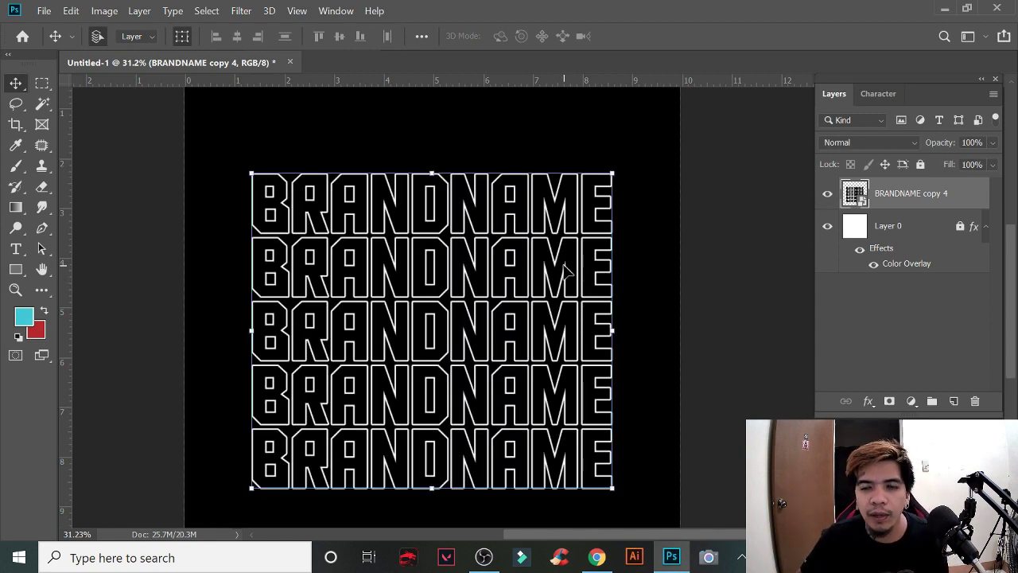
scroll(517, 250, "up", 1)
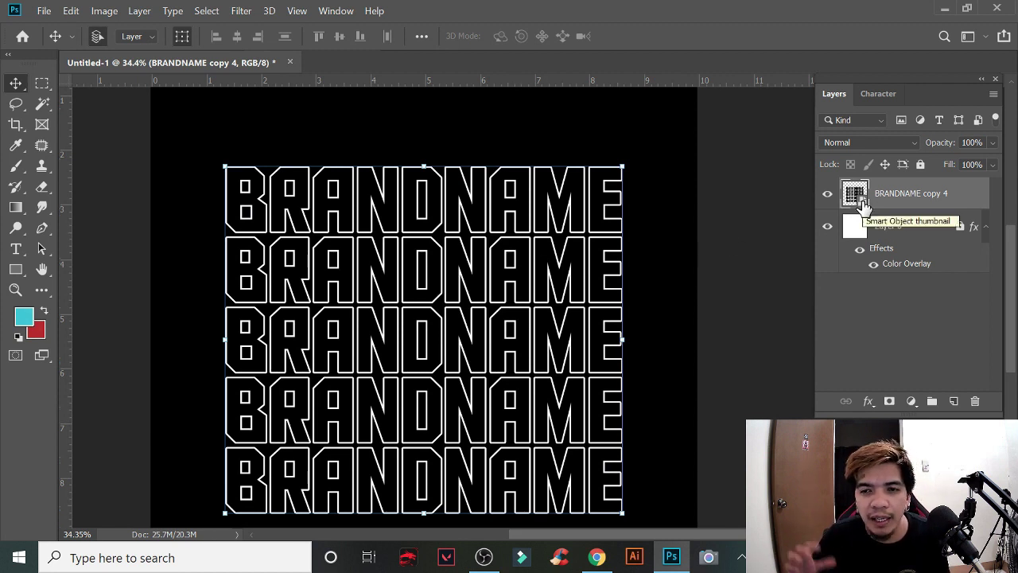
scroll(467, 232, "down", 1)
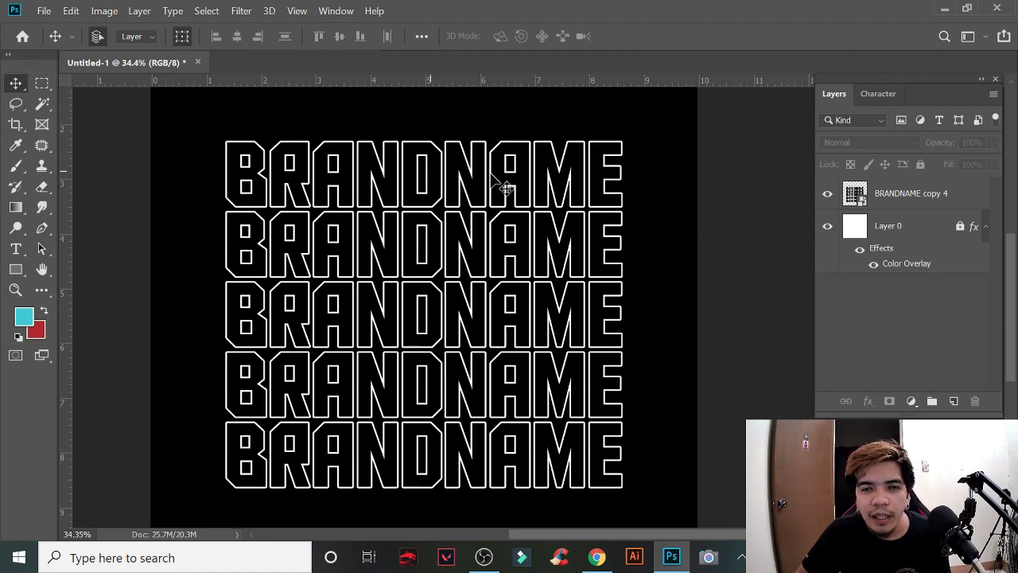
left_click(911, 204)
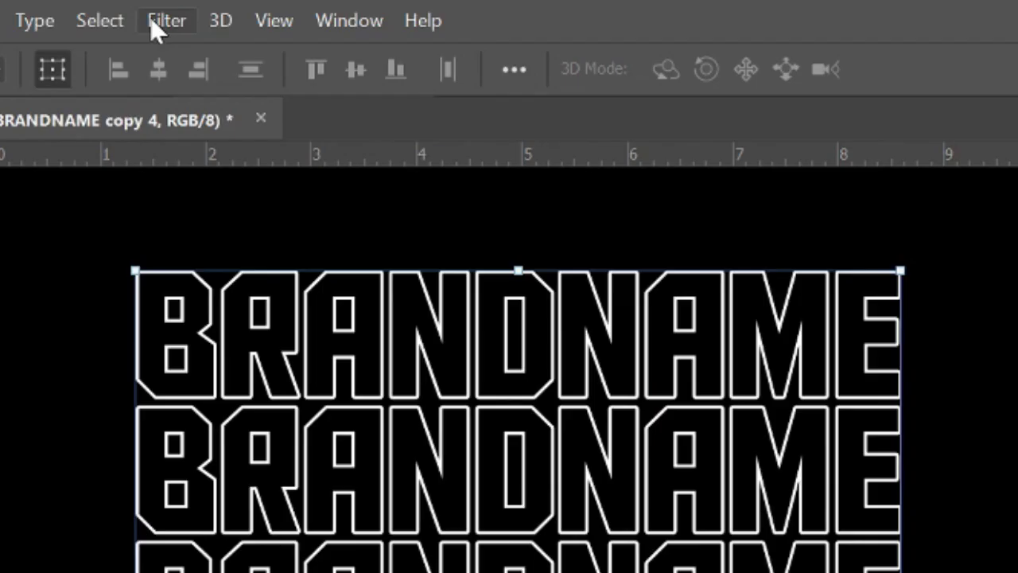
Step: Apply a Twirl filter at a 77° angle to BRANDNAME copy 4 as a Smart Filter
left_click(235, 14)
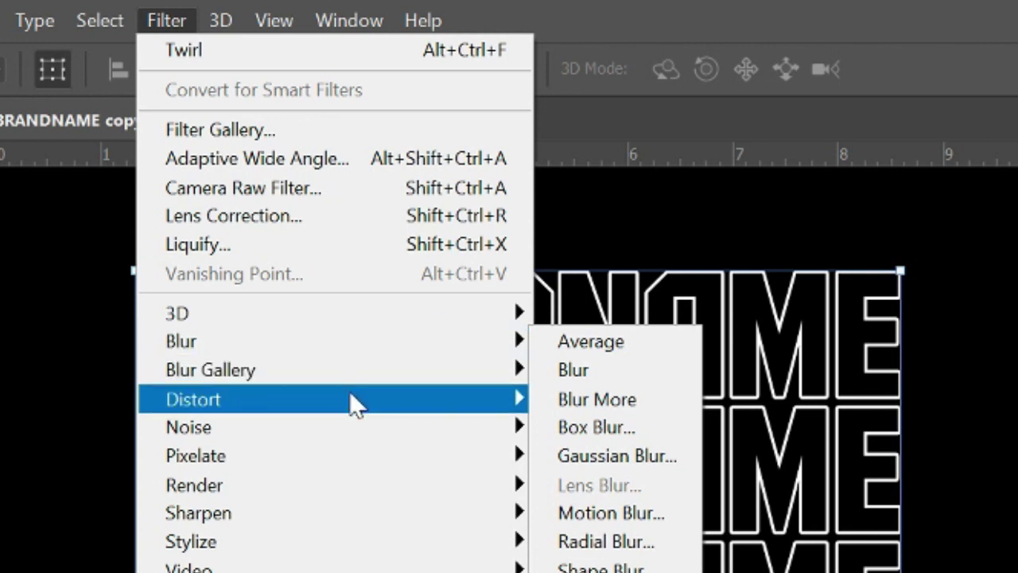
mouse_move(255, 207)
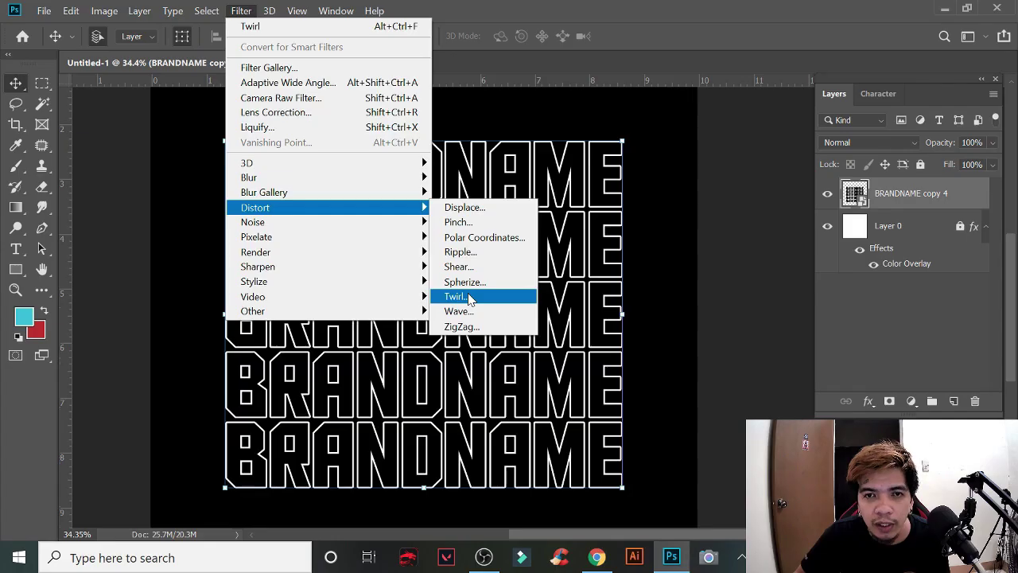
left_click(606, 564)
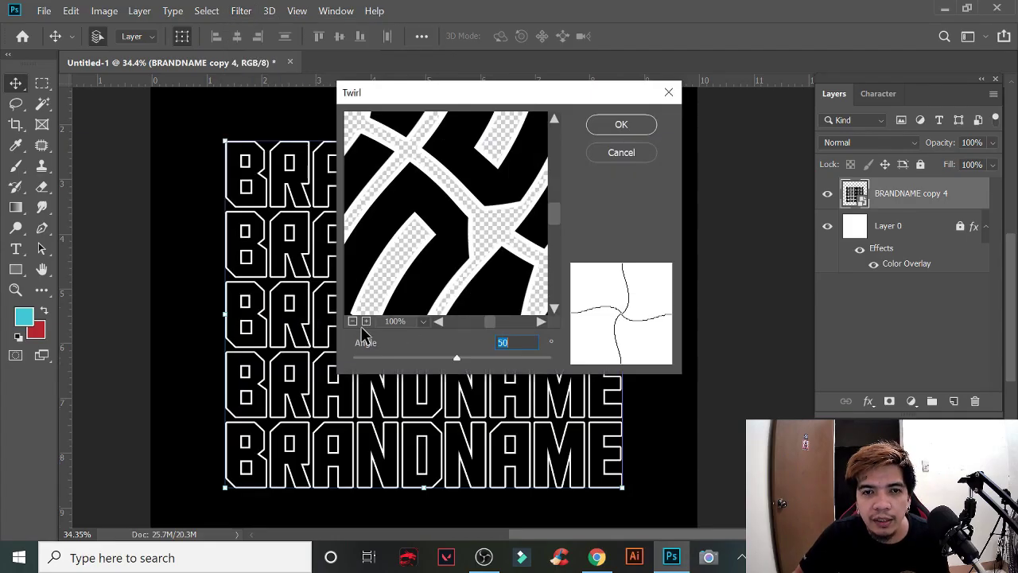
left_click(352, 321)
left_click(352, 321)
left_click(352, 321)
left_click(353, 321)
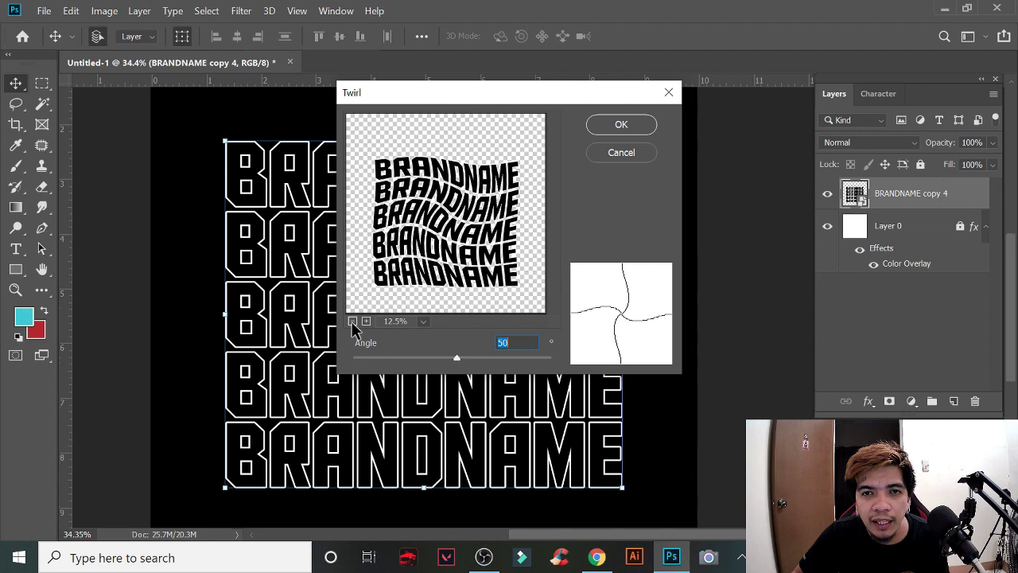
left_click(366, 321)
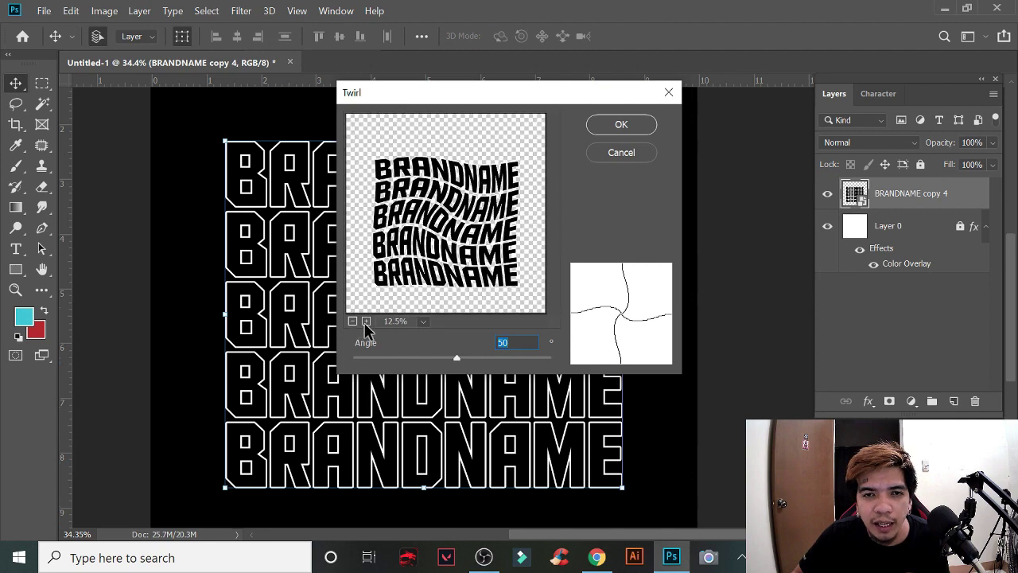
mouse_move(456, 358)
left_mouse_down()
mouse_move(503, 356)
mouse_move(470, 358)
left_mouse_up()
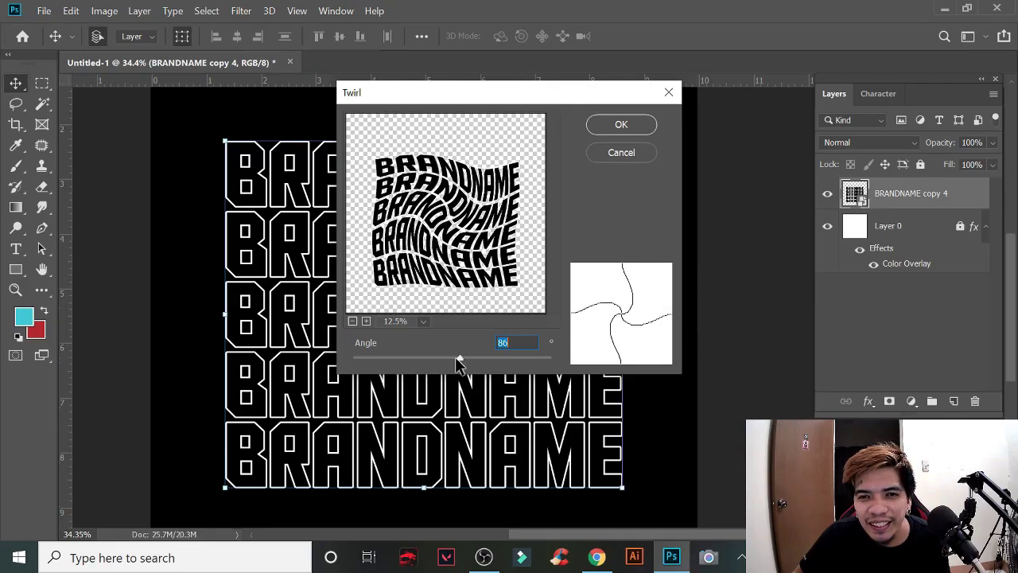
left_click_drag(455, 362, 461, 364)
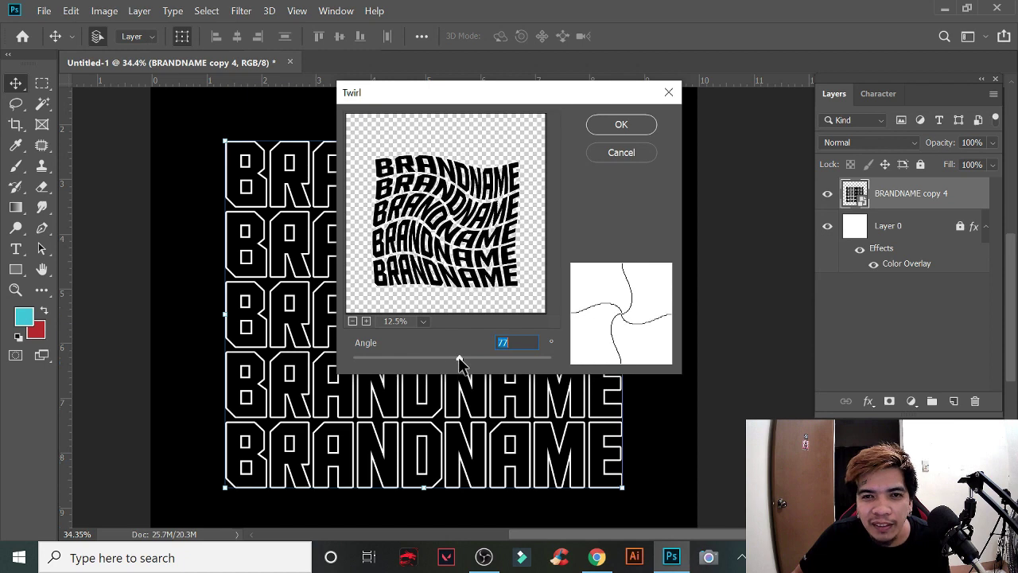
left_click(618, 127)
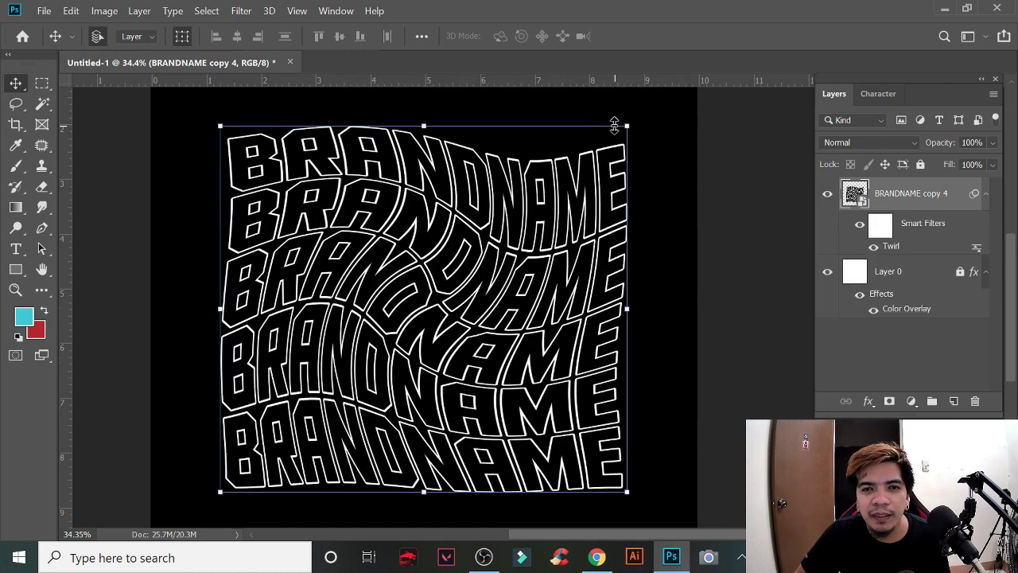
Step: Drag the twirled BRANDNAME block higher and slightly right, leaving space below it
left_click(705, 284)
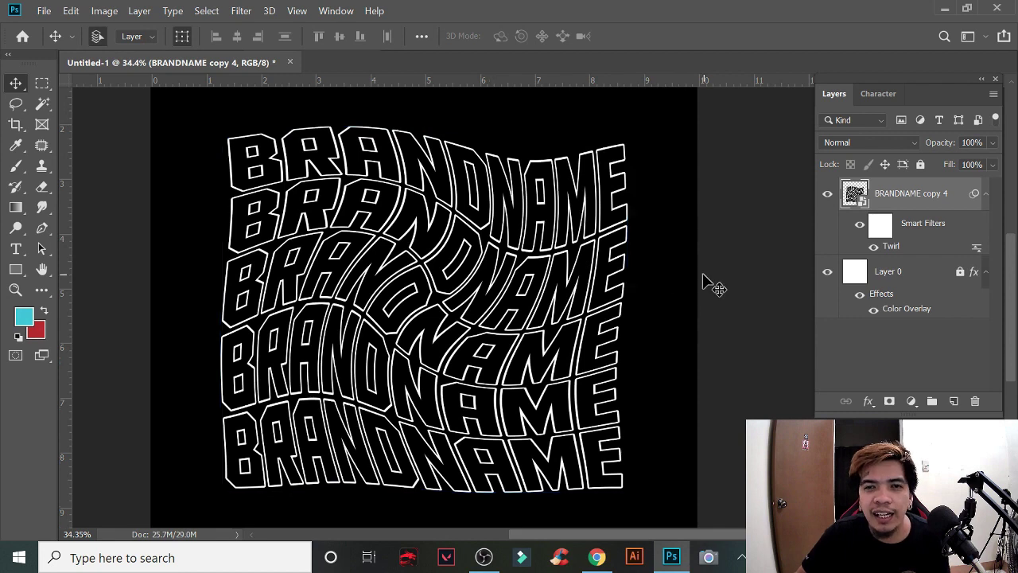
scroll(720, 298, "down", 3)
scroll(715, 298, "up", 3)
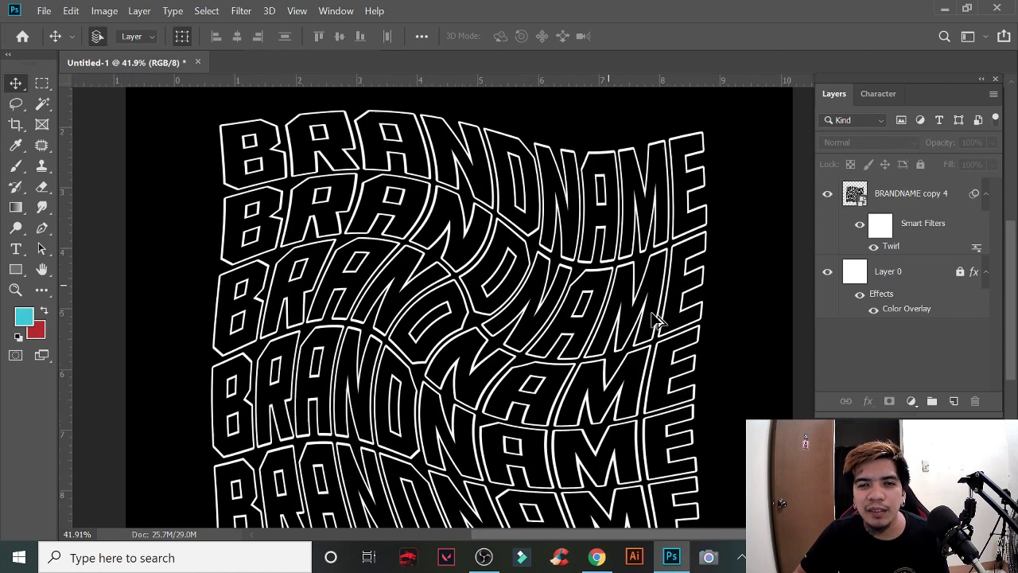
scroll(596, 334, "down", 1)
scroll(554, 334, "down", 1)
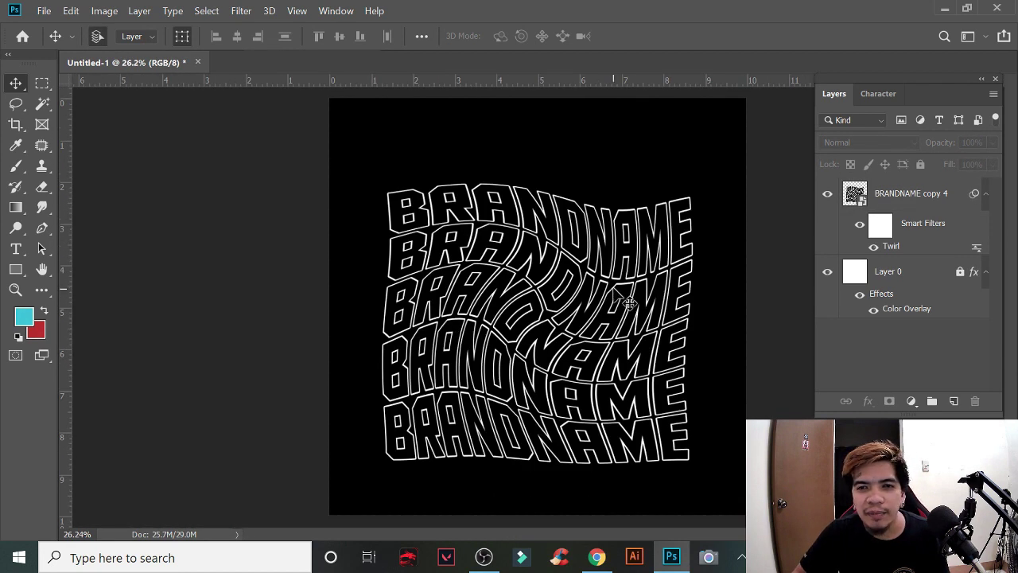
mouse_move(613, 291)
left_mouse_down()
mouse_move(621, 237)
mouse_move(612, 248)
left_mouse_up()
scroll(640, 314, "up", 2)
scroll(640, 314, "up", 1)
scroll(517, 336, "right", 1)
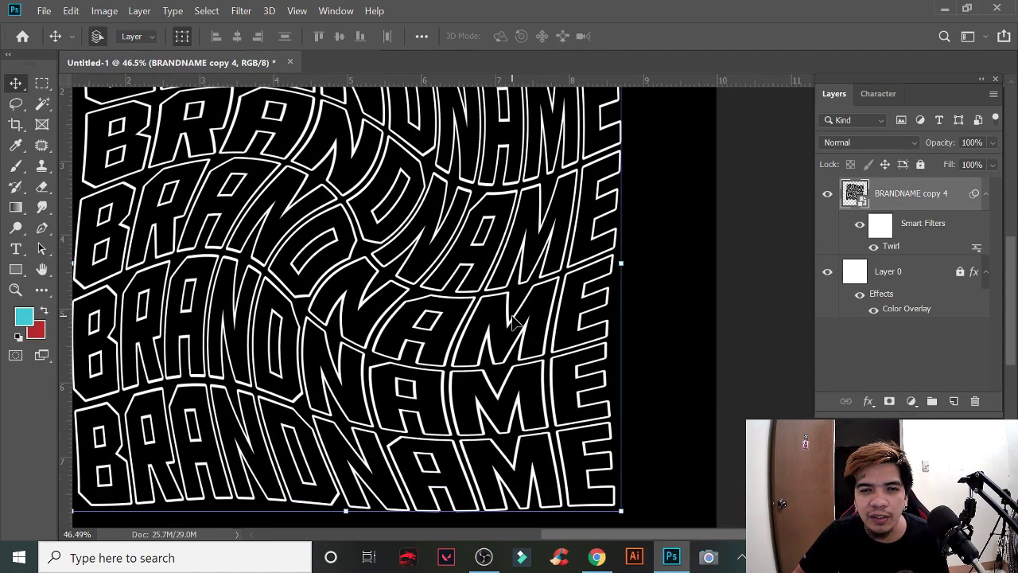
scroll(525, 329, "down", 2)
scroll(539, 326, "down", 1)
scroll(548, 342, "down", 1)
scroll(613, 438, "up", 2)
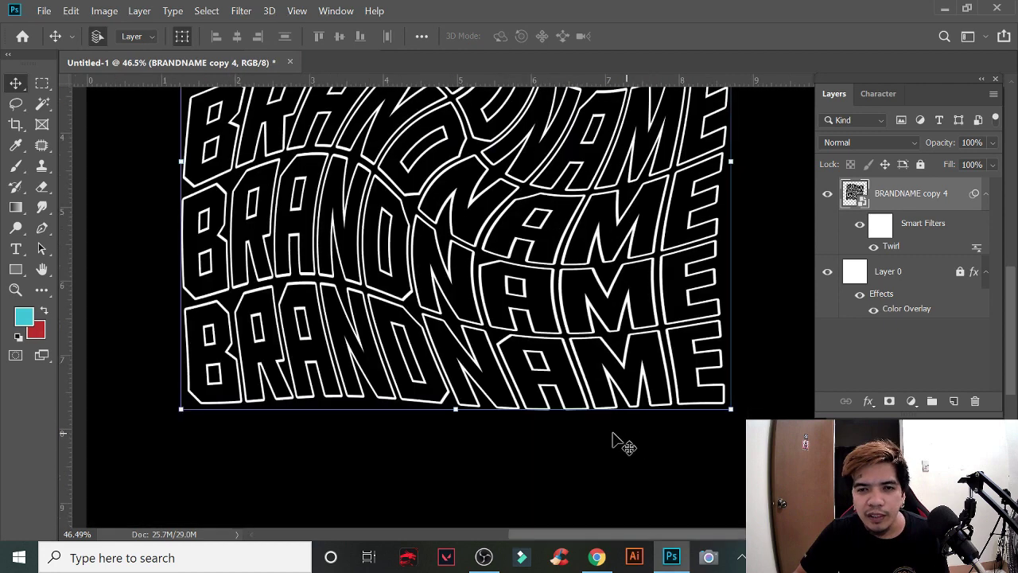
scroll(555, 398, "down", 2)
Step: Add a new text line reading 'MADE FROM THE STREET' below the artwork
left_click(549, 398)
key("t")
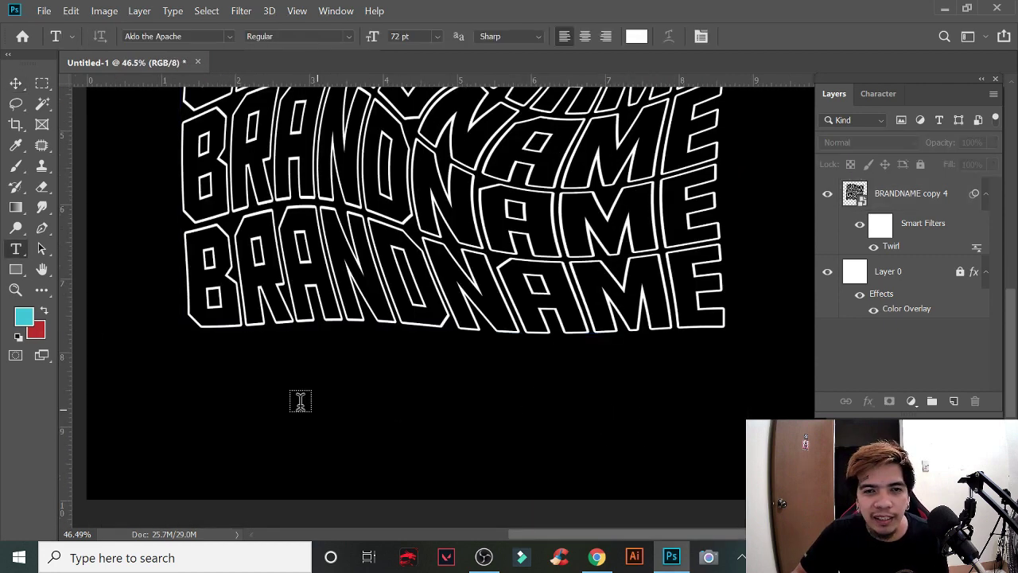
left_click(266, 389)
left_click_drag(268, 362, 637, 389)
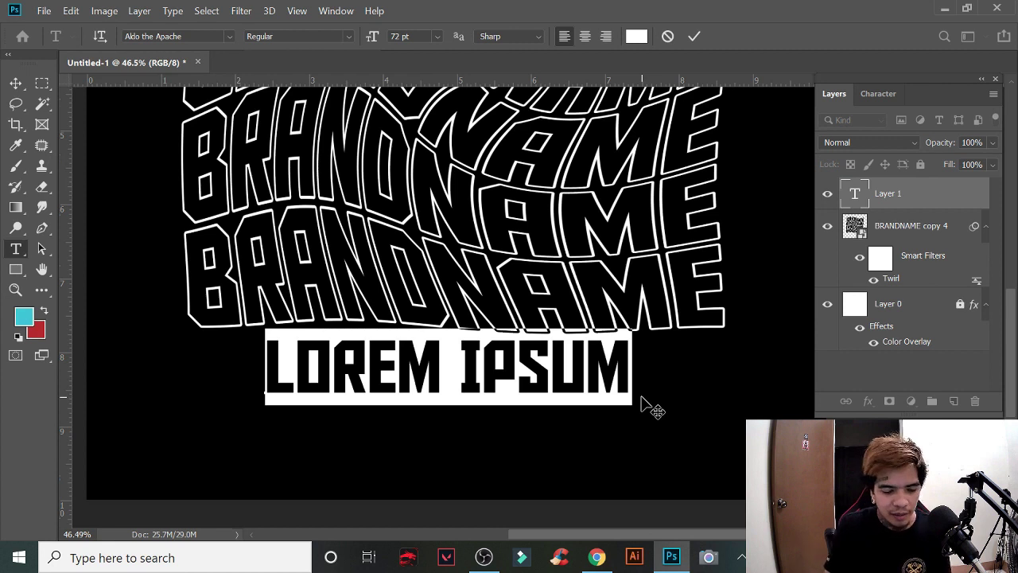
type("MADE F")
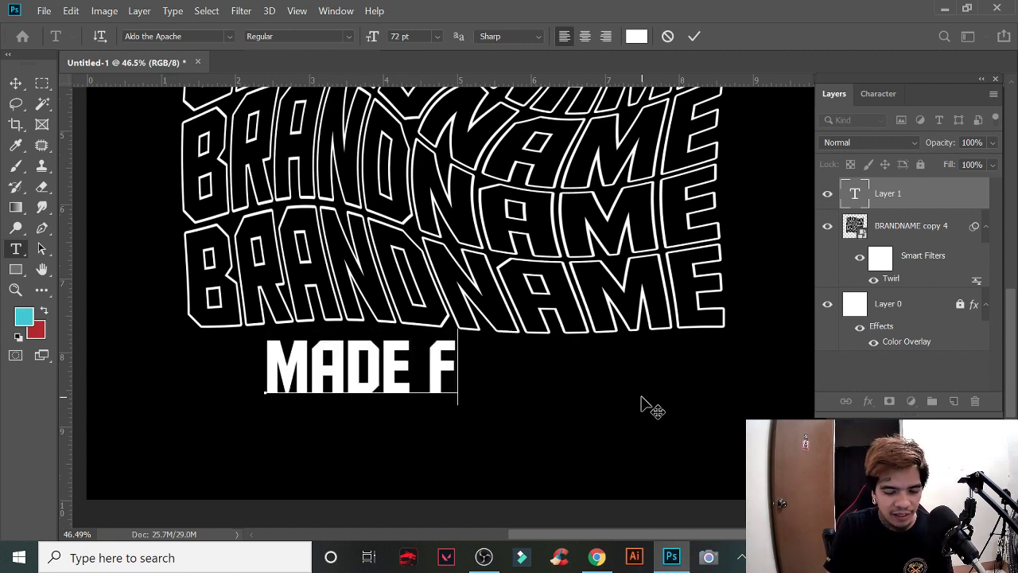
type("ROM THE")
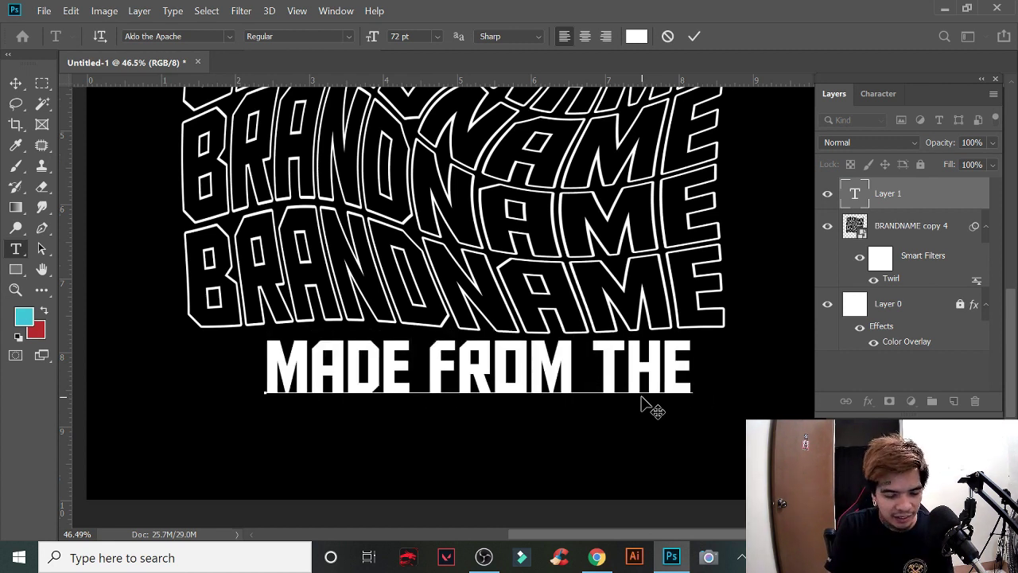
type(" STR")
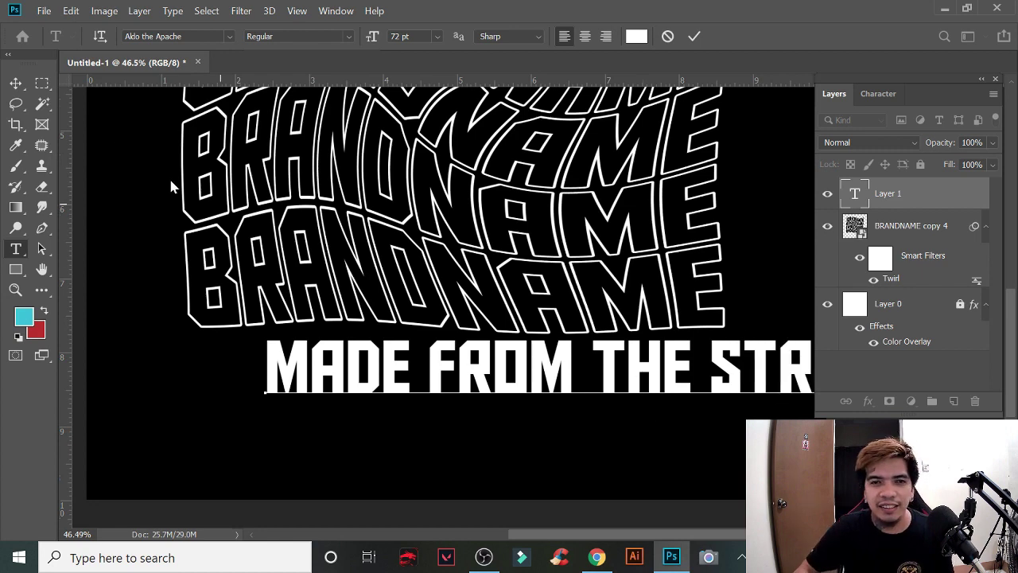
left_click(16, 82)
Step: Scale the tagline to about 41% and place it just below the BRANDNAME rows
scroll(318, 326, "down", 2)
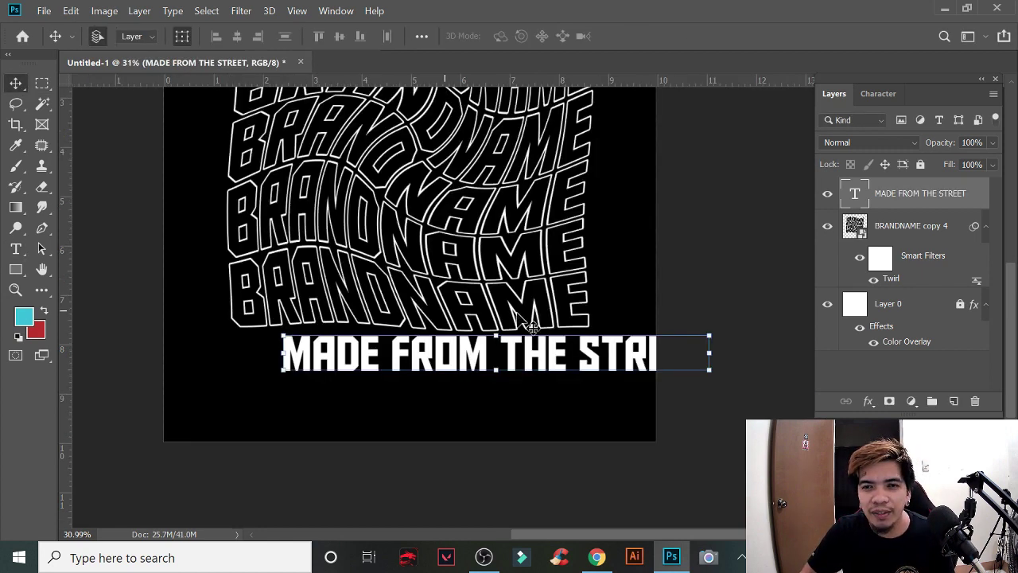
left_click_drag(710, 334, 460, 357)
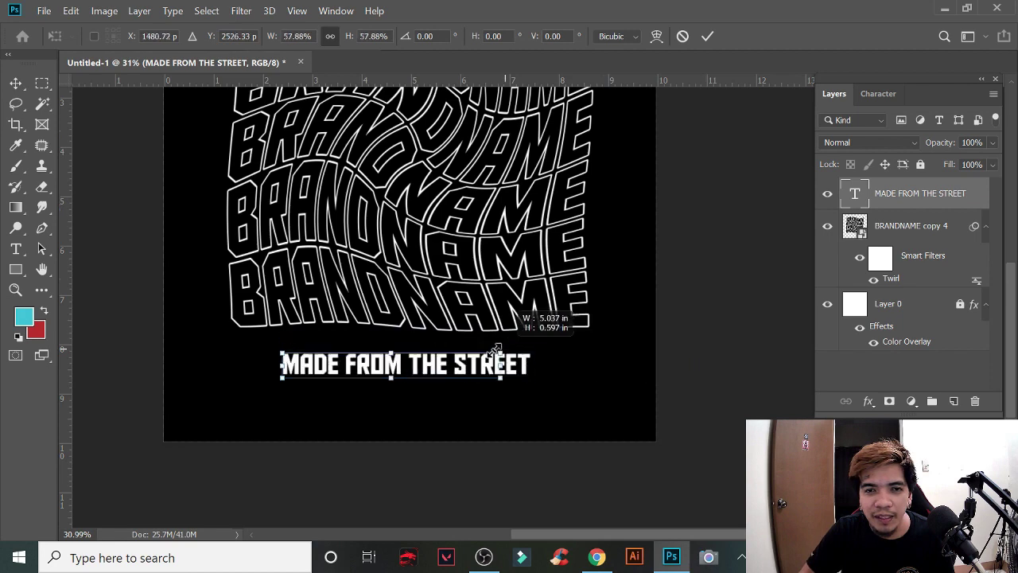
key("Return")
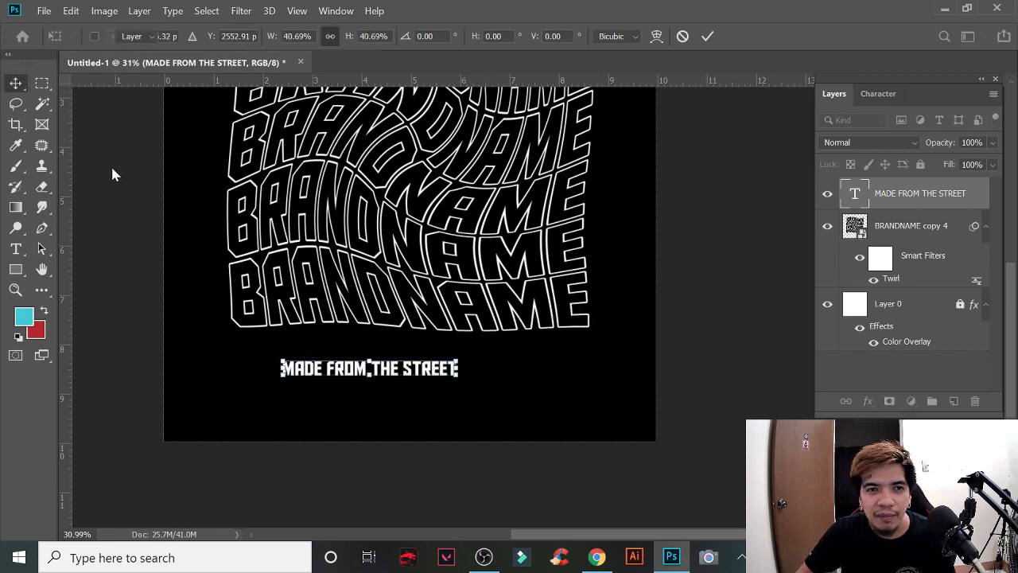
scroll(363, 325, "up", 3)
left_click_drag(433, 413, 504, 375)
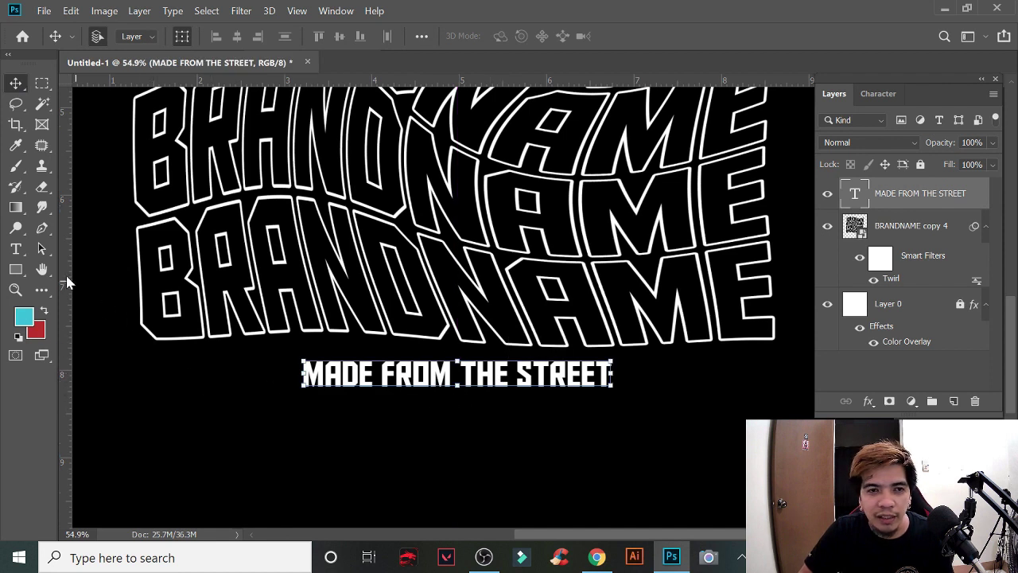
left_click(16, 249)
left_click_drag(291, 364, 638, 382)
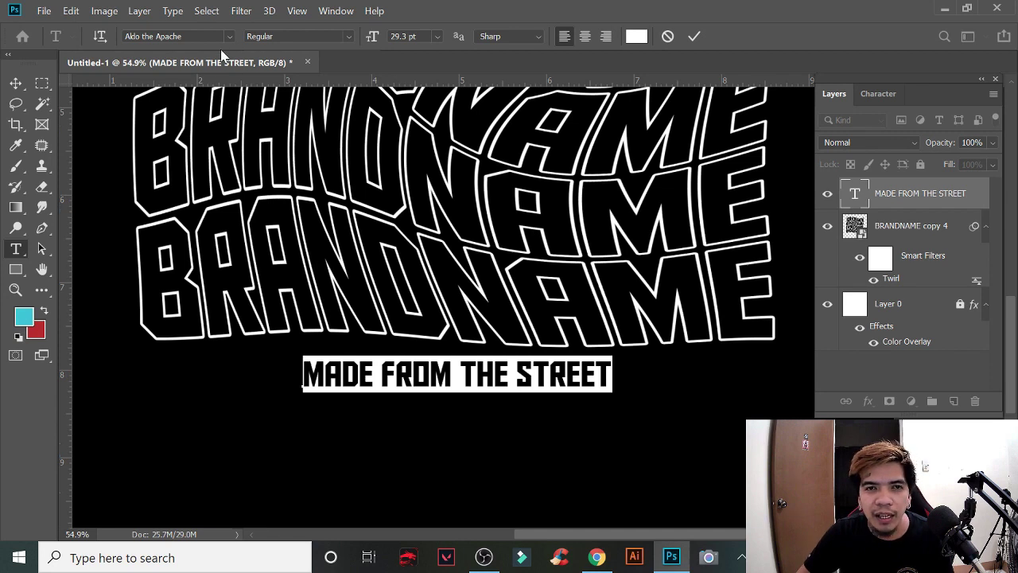
Step: Set the tagline font to Futura Hv BT Heavy
left_click(171, 36)
type("FUTURA")
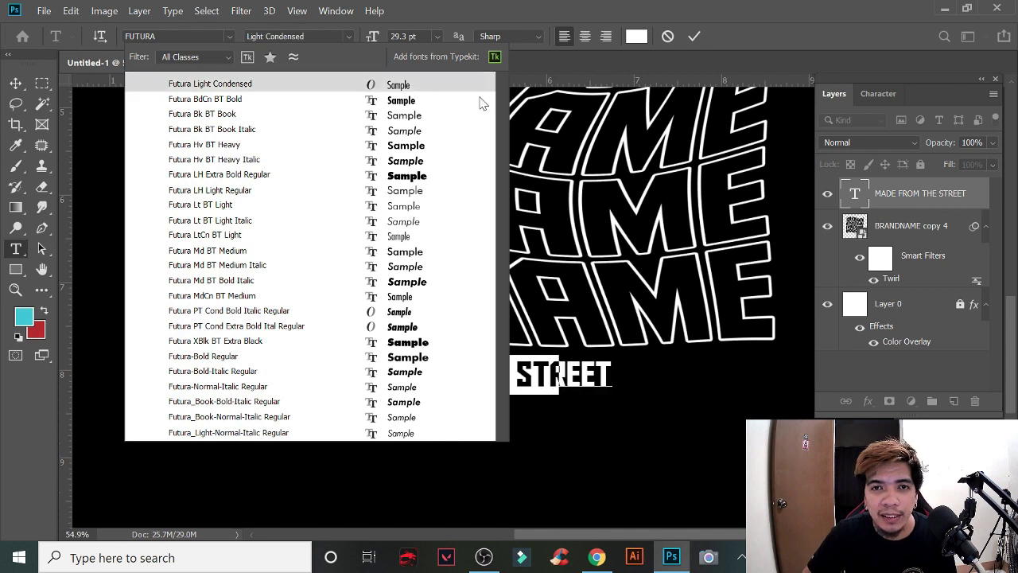
left_click(443, 147)
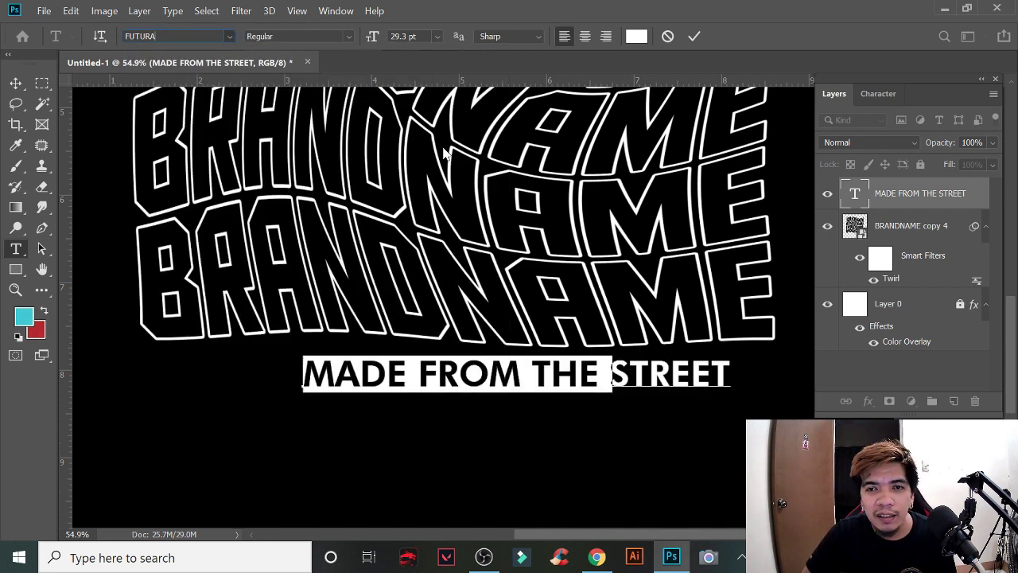
left_click(16, 84)
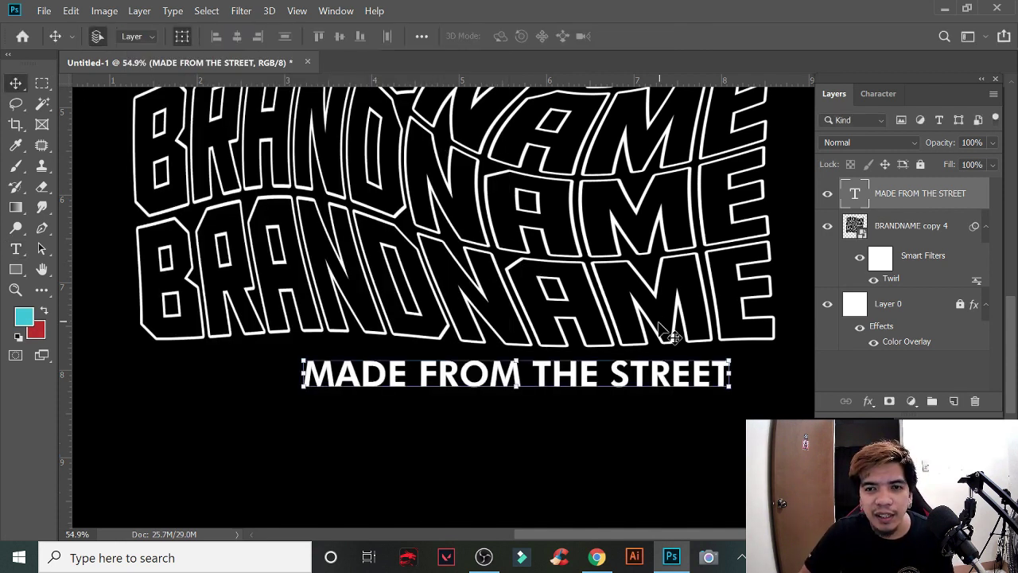
Step: Shrink the tagline to about 71% of its size
left_click_drag(733, 352, 610, 370)
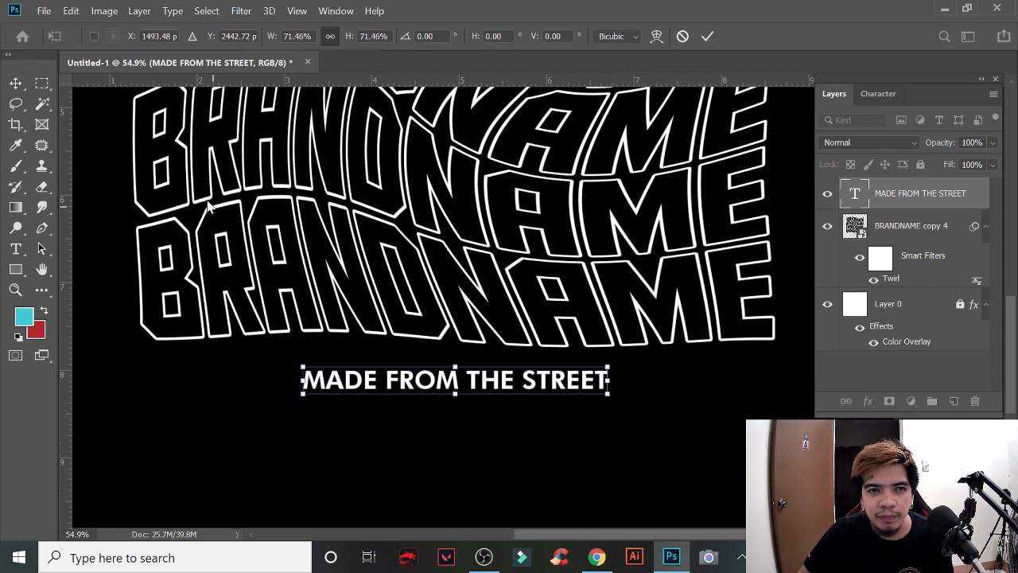
left_click(16, 83)
left_click(340, 398)
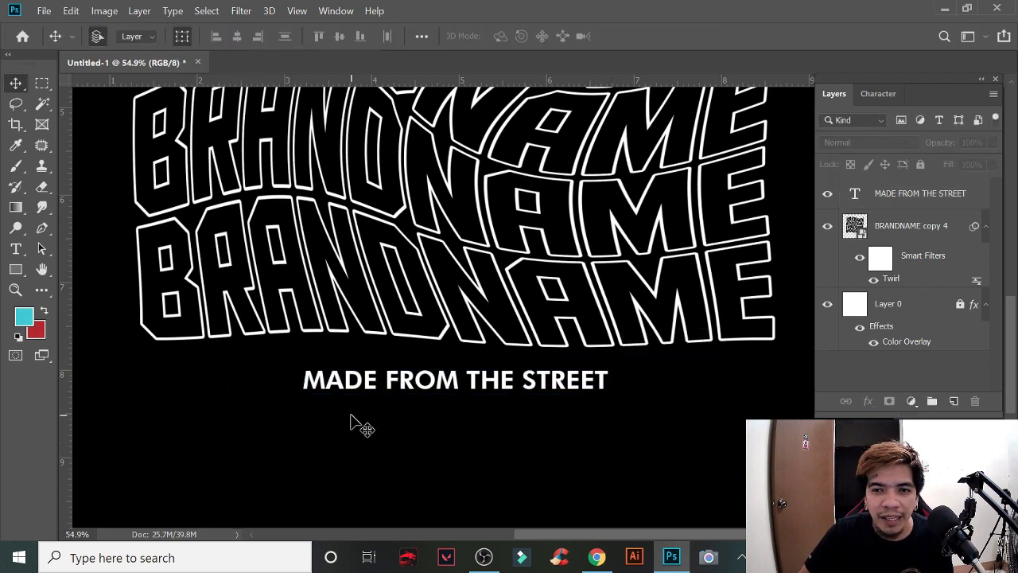
scroll(352, 420, "down", 3)
scroll(518, 402, "down", 2)
scroll(586, 405, "up", 1)
Step: Align the tagline's horizontal center with the BRANDNAME artwork and nudge it into place
left_click_drag(525, 461, 610, 145)
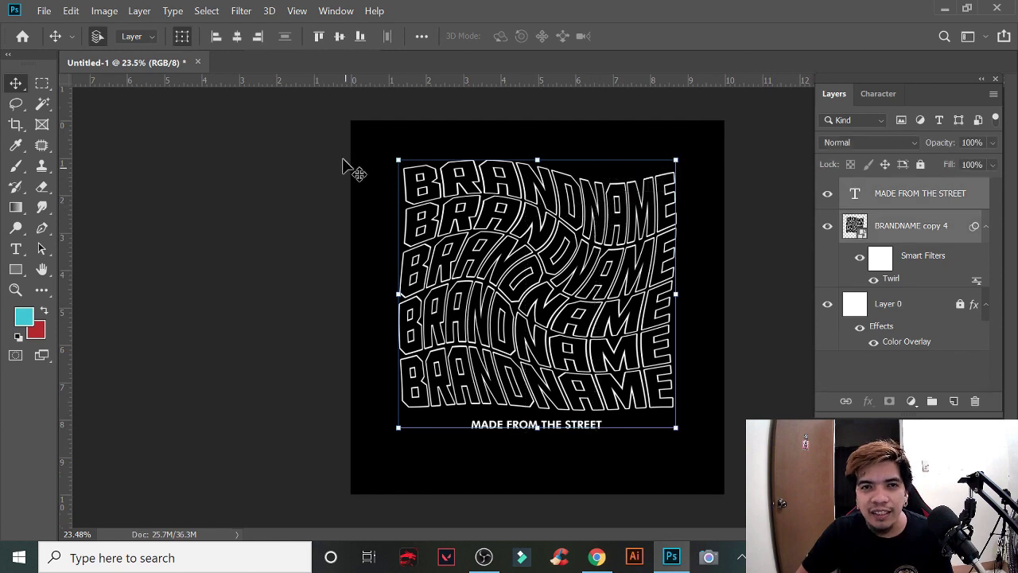
left_click(237, 36)
left_click(273, 267)
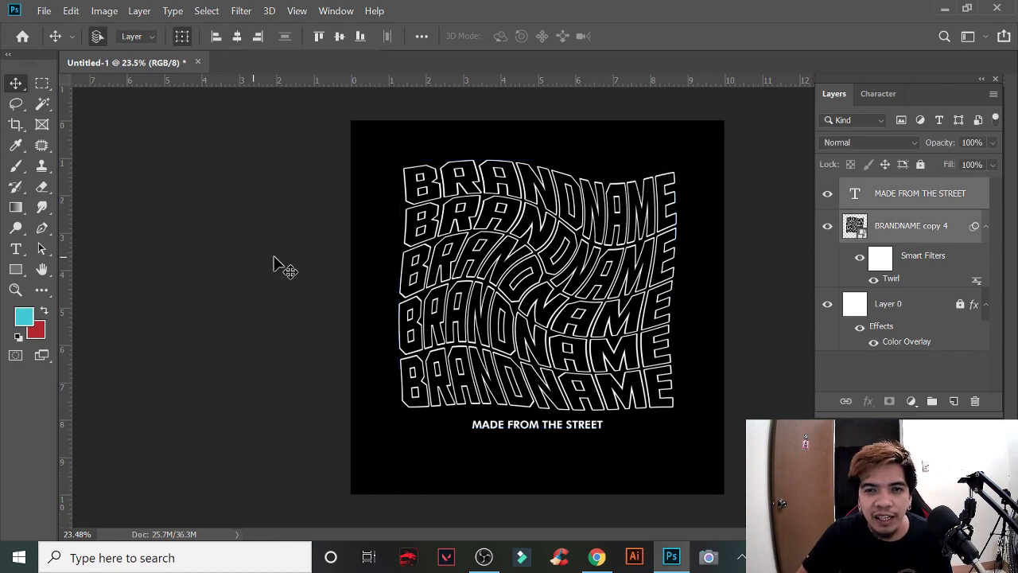
scroll(625, 451, "up", 2)
scroll(497, 444, "up", 2)
scroll(496, 444, "up", 1)
left_click_drag(493, 432, 493, 421)
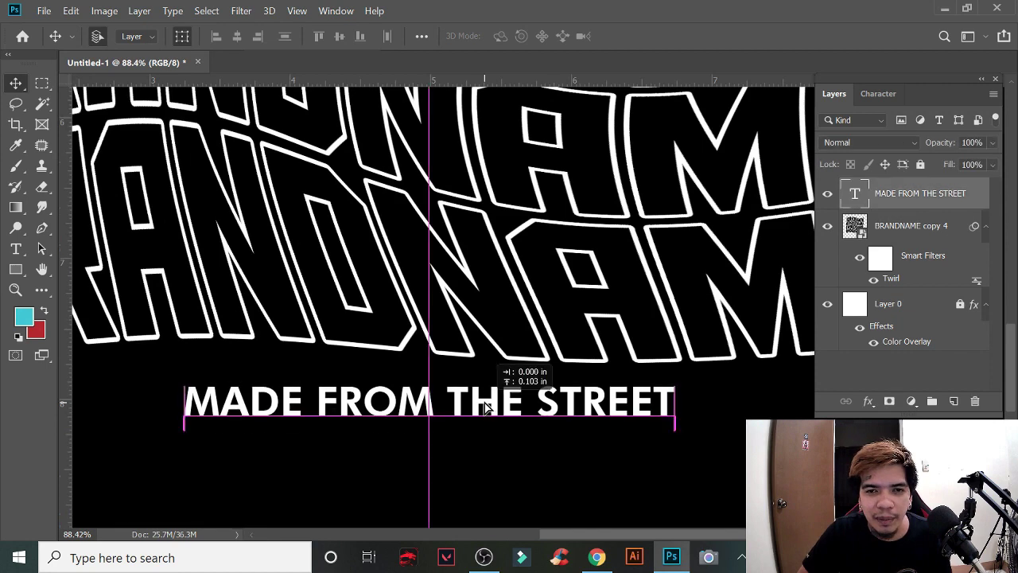
left_click(398, 469)
scroll(397, 469, "down", 1)
scroll(397, 469, "down", 2)
scroll(692, 321, "down", 1)
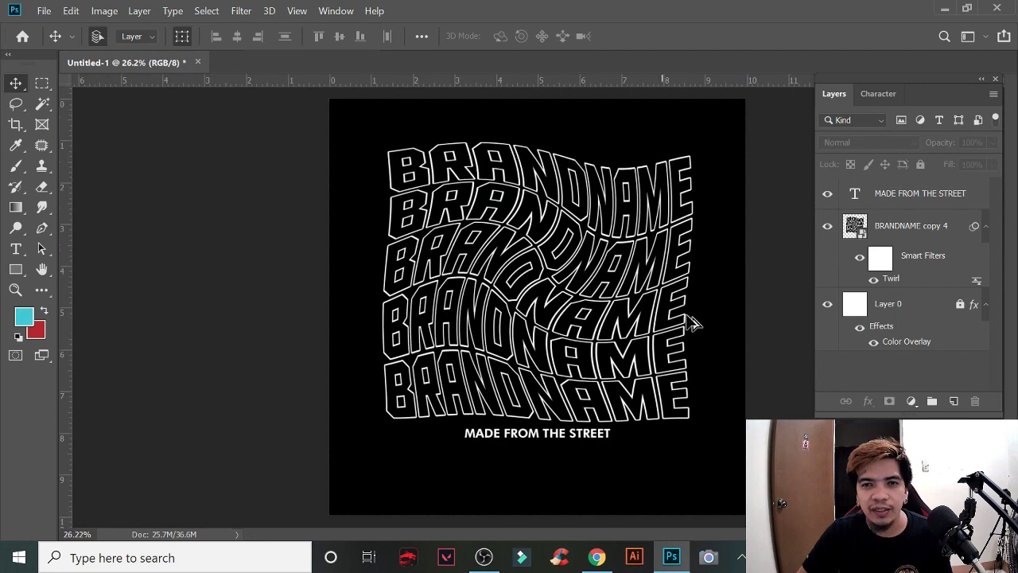
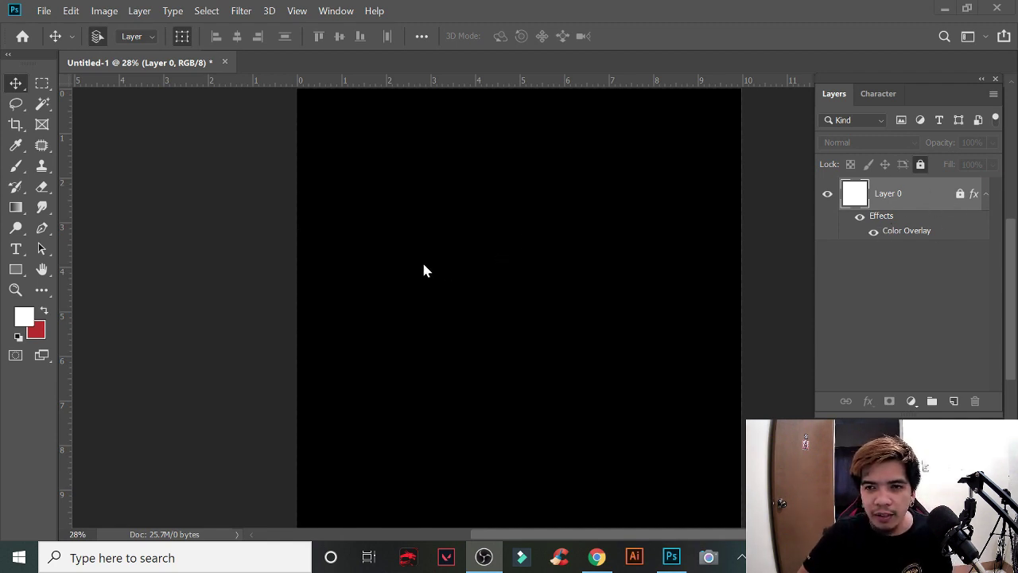
Step: Add a new layer and type the word BRAND in white text
scroll(605, 266, "down", 1)
scroll(689, 264, "up", 2)
scroll(481, 277, "right", 1)
scroll(457, 275, "down", 1)
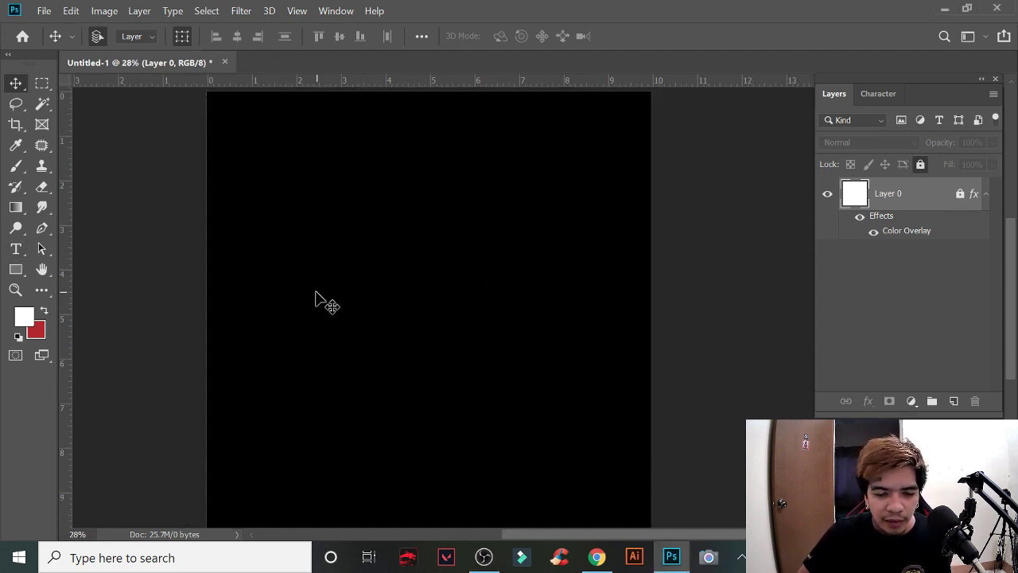
left_click(15, 248)
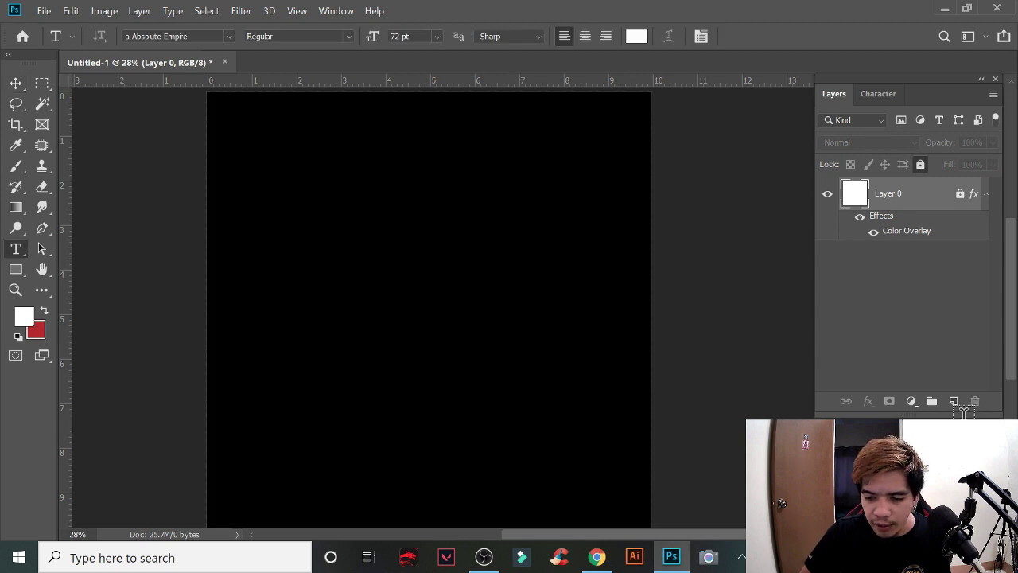
left_click(953, 401)
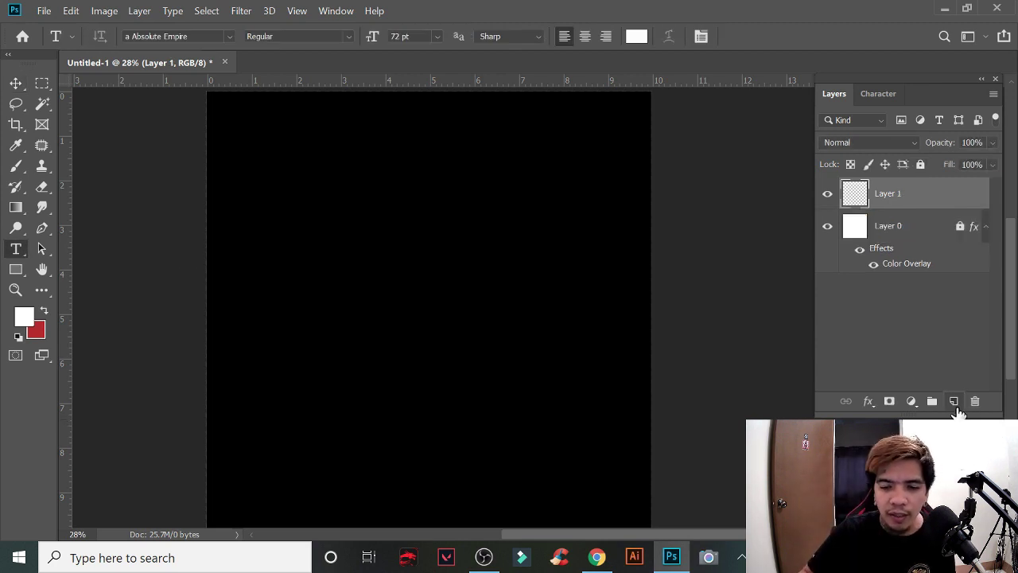
left_click(313, 268)
left_click(363, 270)
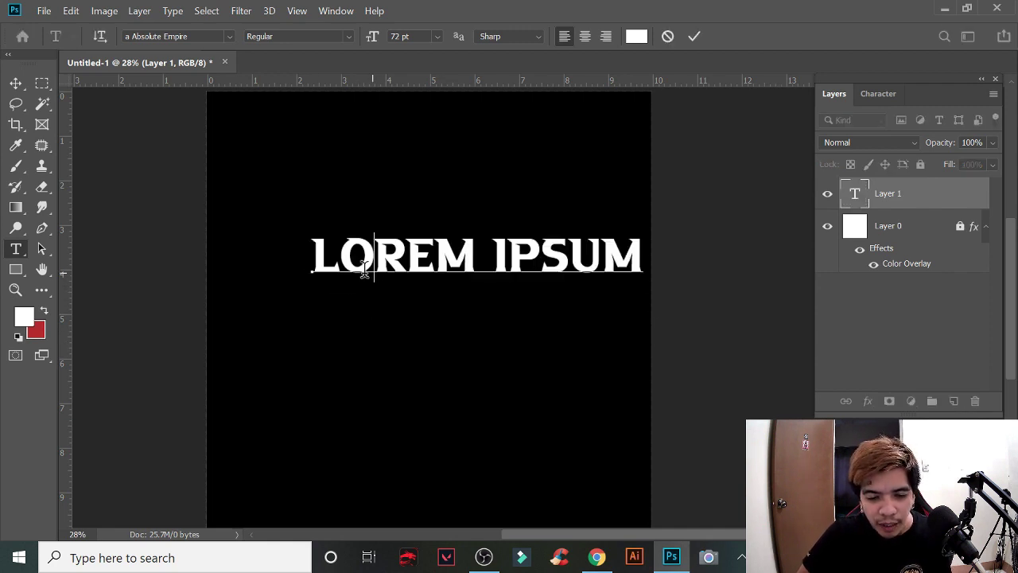
key("ctrl+a")
type("BRA")
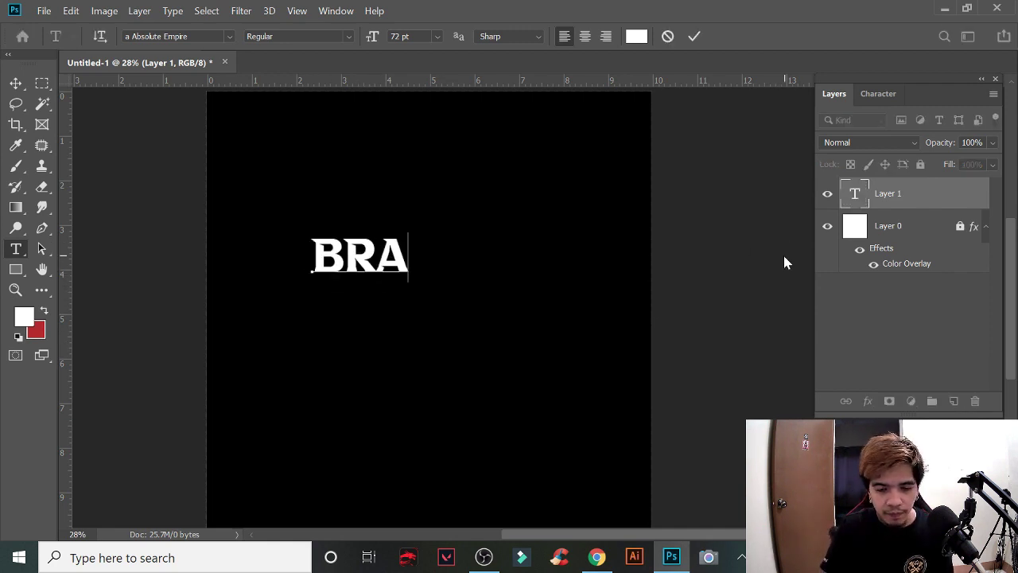
type("ND")
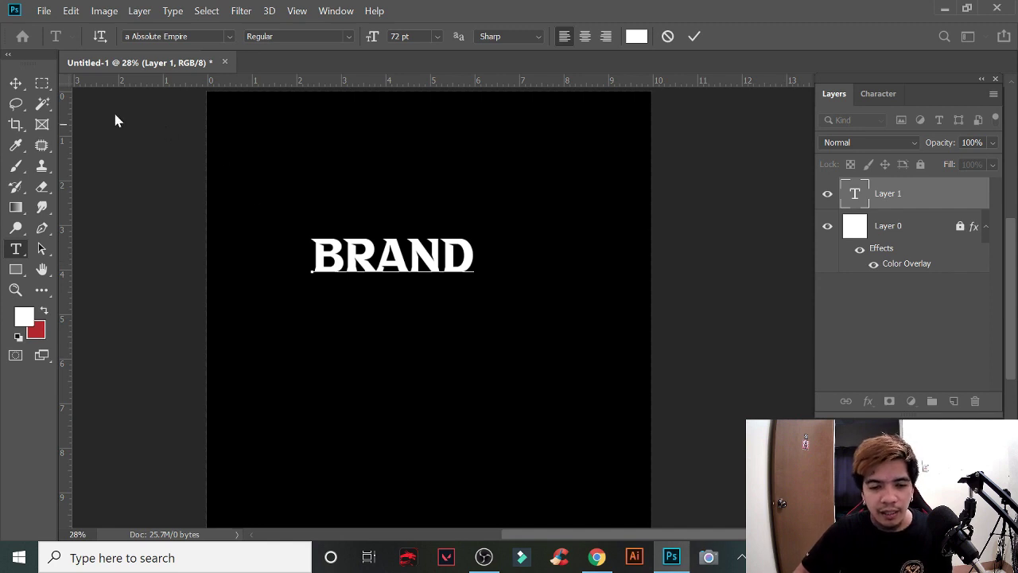
Step: Scale BRAND up to about 209% and centre it horizontally
left_click(24, 83)
left_click_drag(474, 233, 646, 163)
left_click_drag(556, 243, 504, 248)
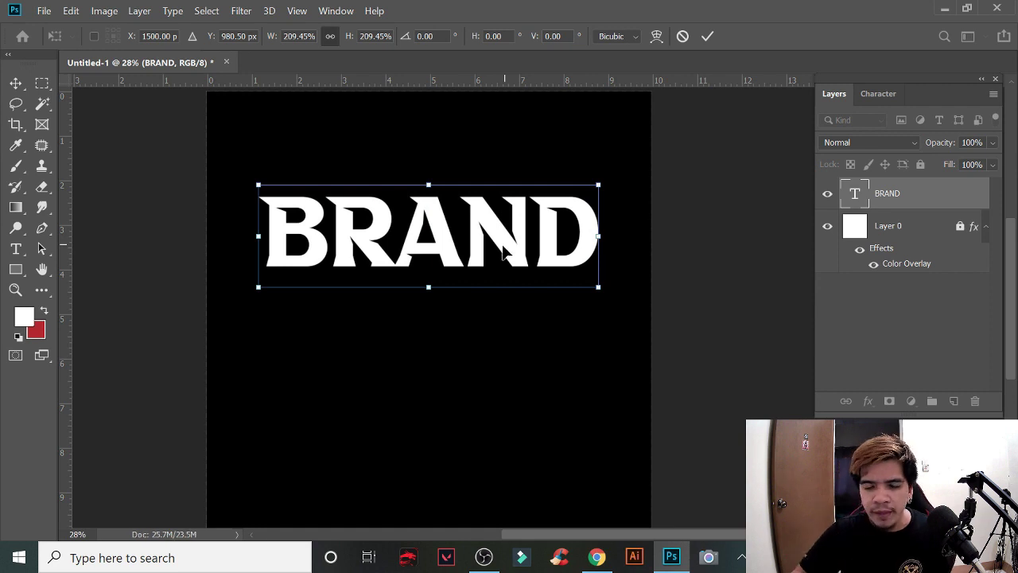
Step: Lower BRAND slightly and skew it into italics at about -34°
left_click_drag(533, 236, 559, 225)
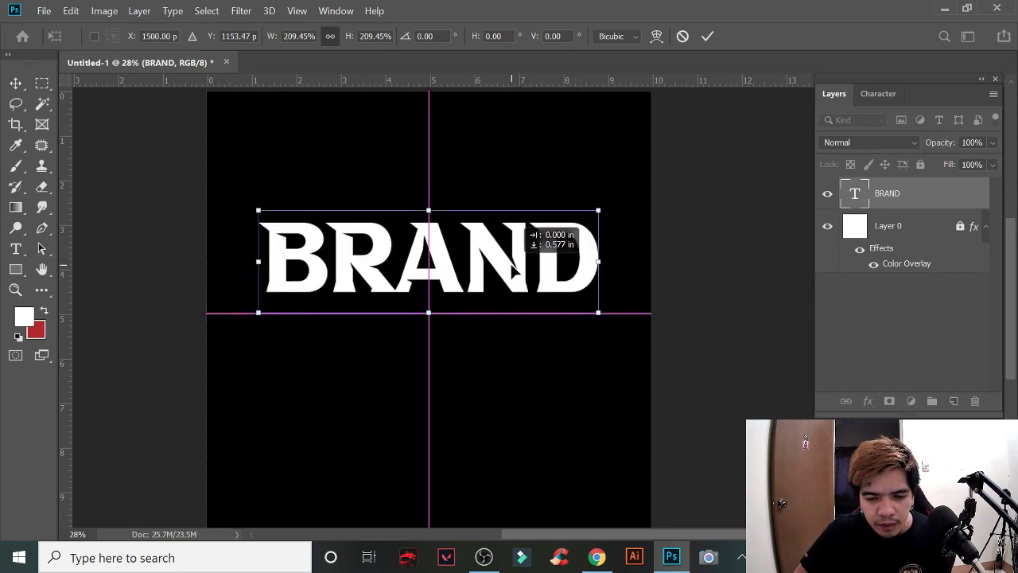
scroll(596, 292, "up", 1)
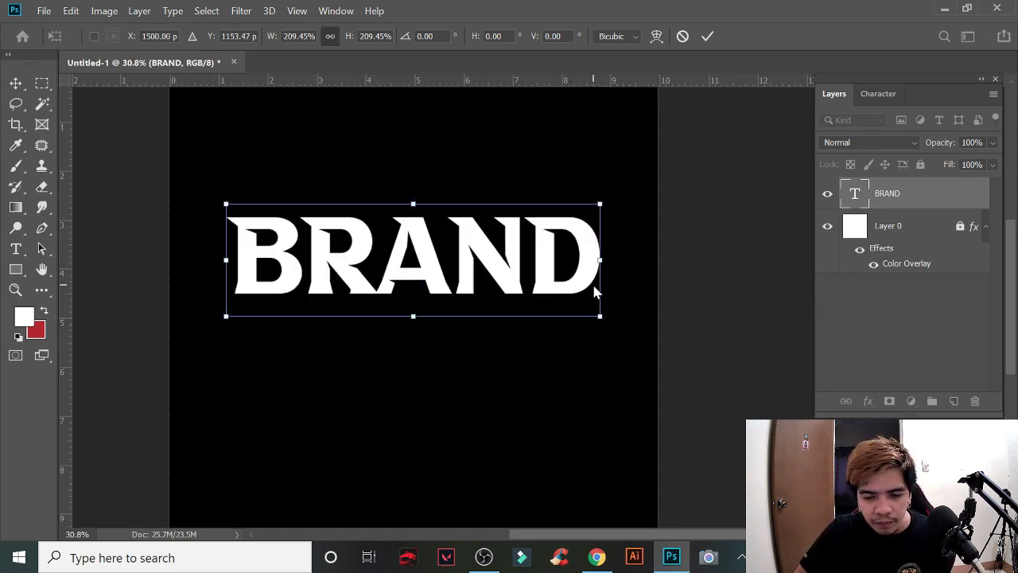
left_click(71, 12)
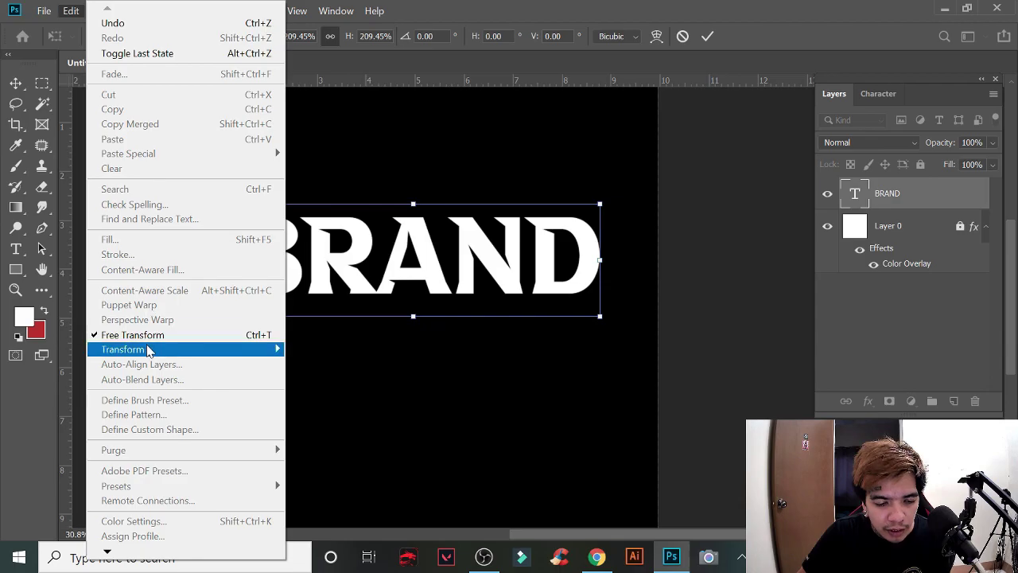
mouse_move(219, 202)
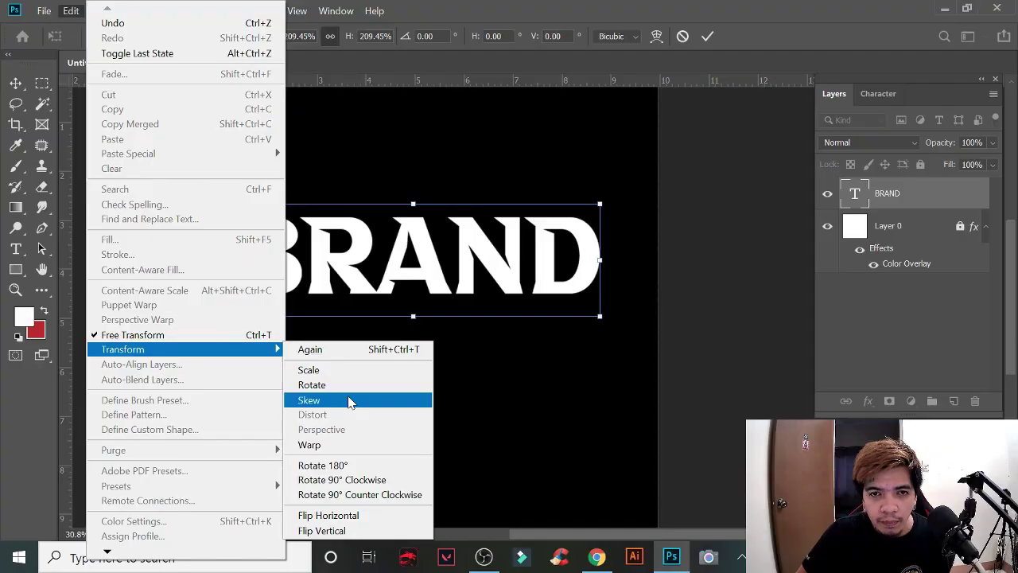
left_click(350, 400)
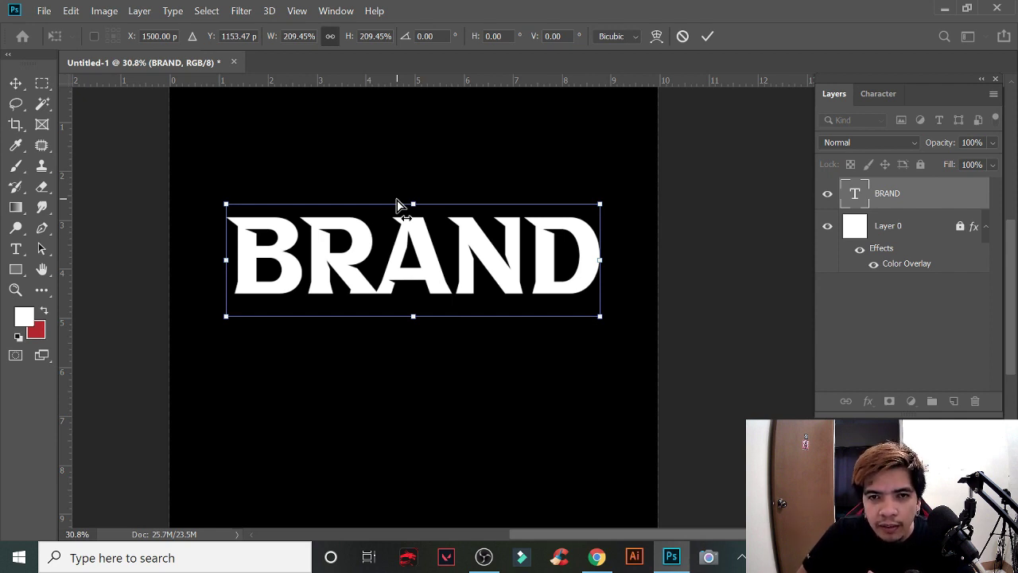
left_click_drag(397, 200, 444, 205)
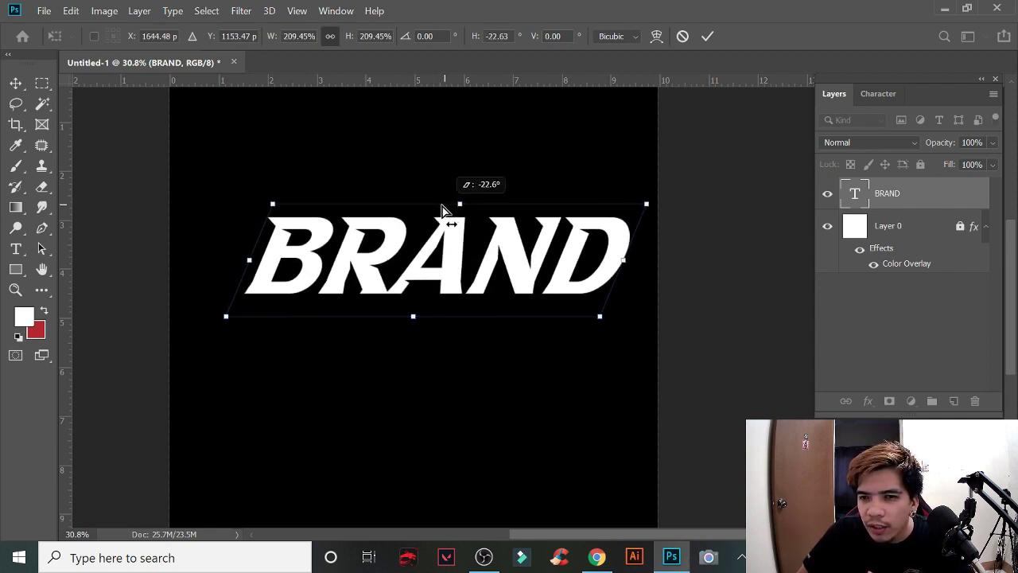
mouse_move(444, 205)
left_mouse_down()
mouse_move(368, 215)
mouse_move(469, 223)
mouse_move(454, 226)
left_mouse_up()
left_click_drag(464, 237, 473, 234)
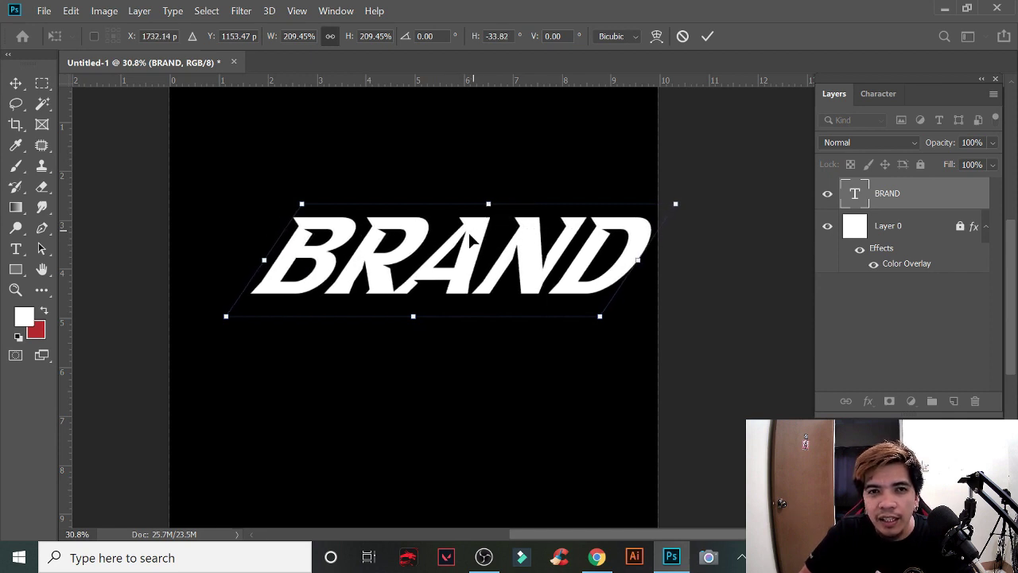
left_click(16, 84)
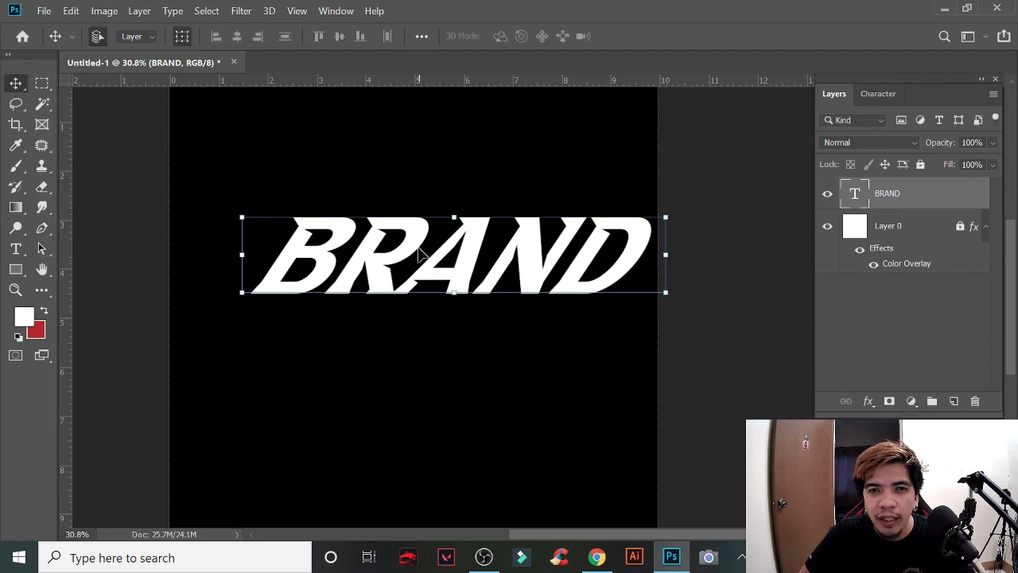
Step: Move the slanted BRAND text left and up, then reselect its layer
left_click_drag(419, 251, 378, 236)
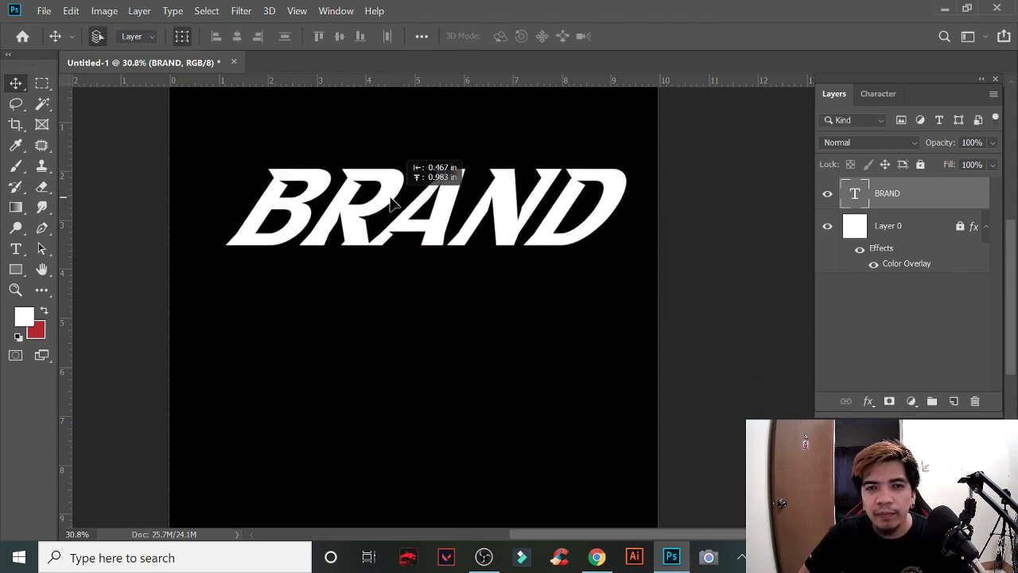
left_click(485, 340)
scroll(509, 268, "up", 1)
scroll(517, 270, "up", 1)
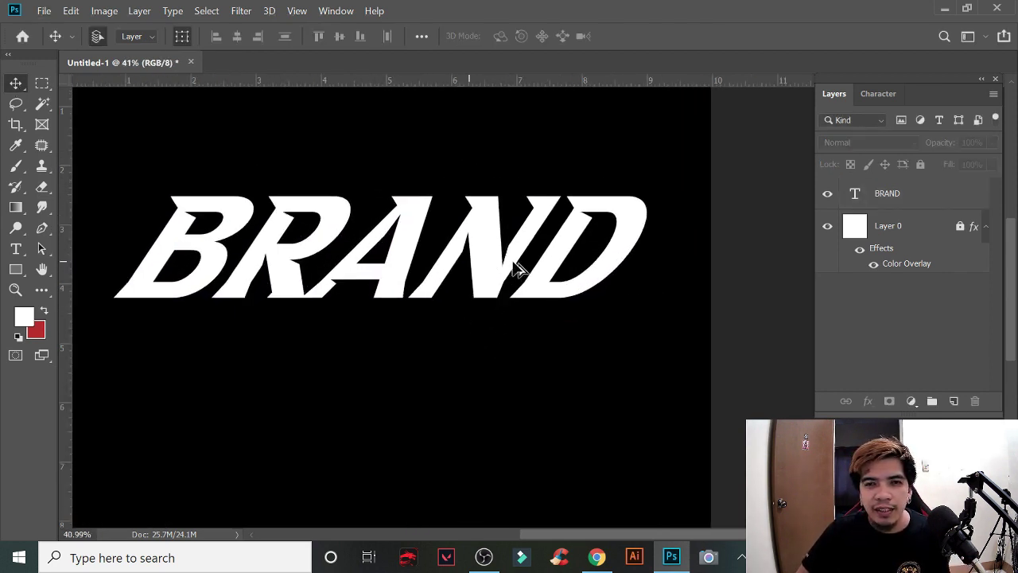
scroll(517, 269, "up", 1)
left_click(490, 270)
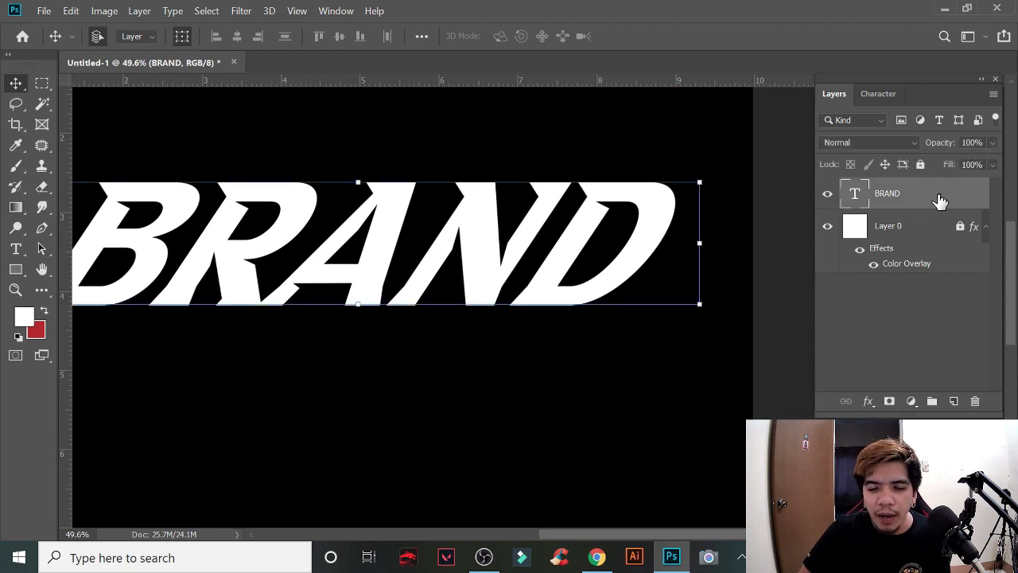
Step: Duplicate the BRAND layer once, undoing the extra copy
left_click_drag(940, 199, 954, 401)
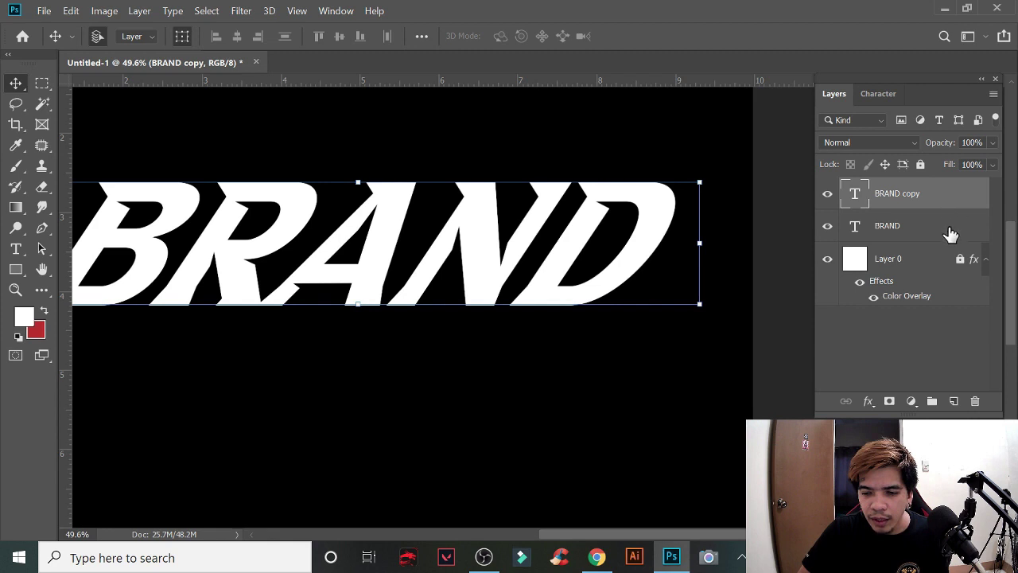
left_click(948, 232)
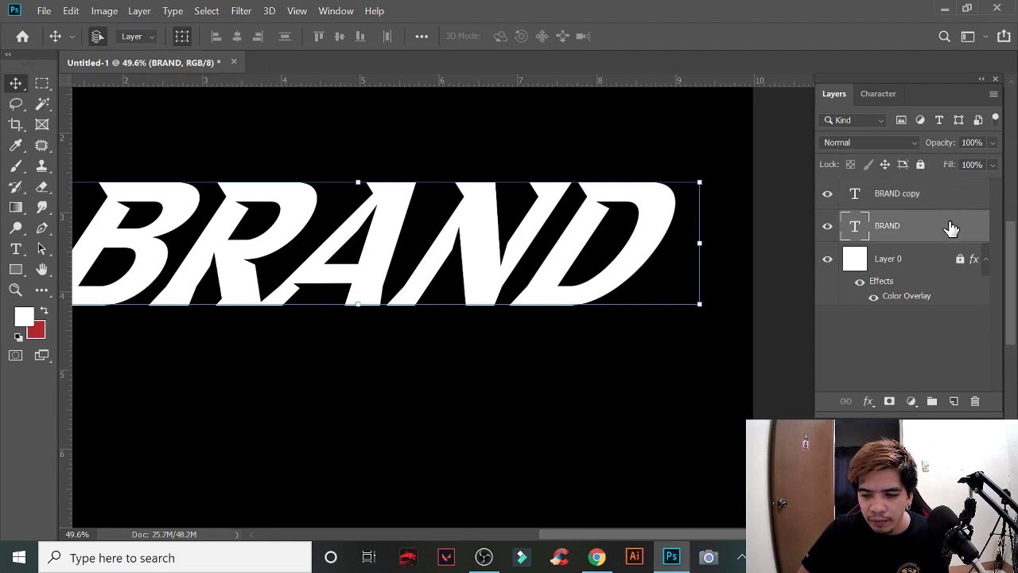
left_click_drag(950, 228, 954, 401)
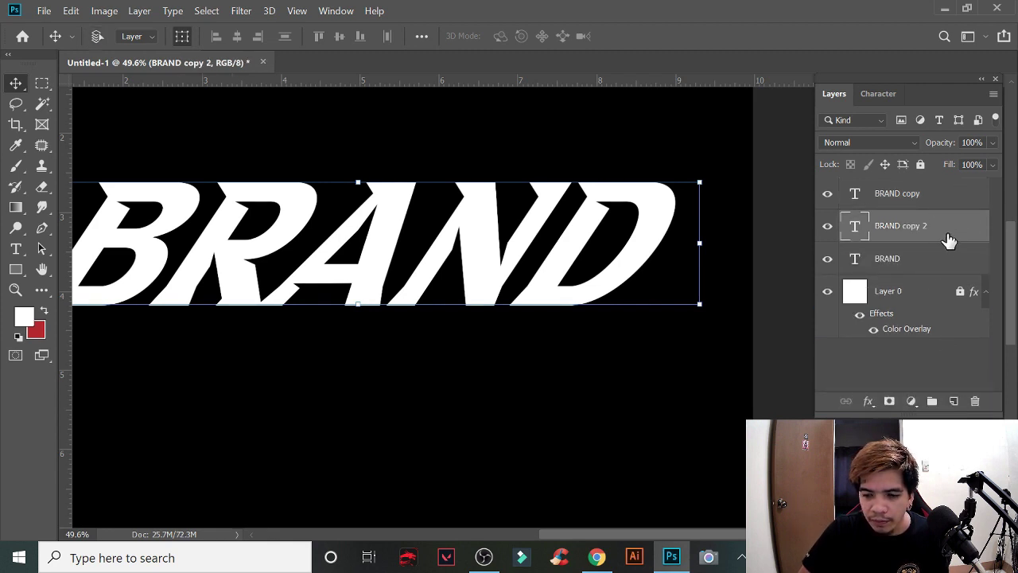
key("ctrl+z")
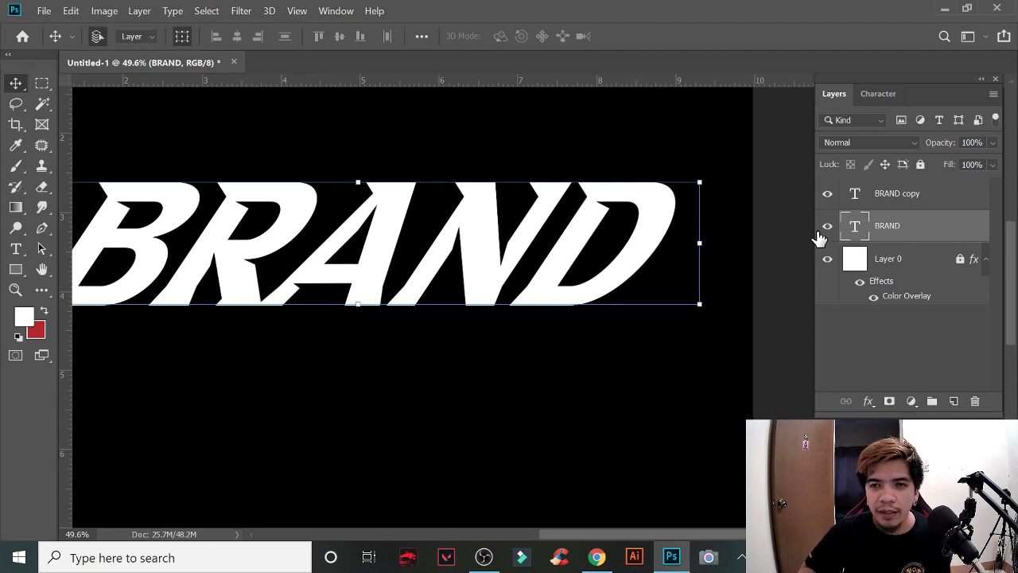
Step: Give the original BRAND layer a 9 px inside Stroke
double_click(937, 238)
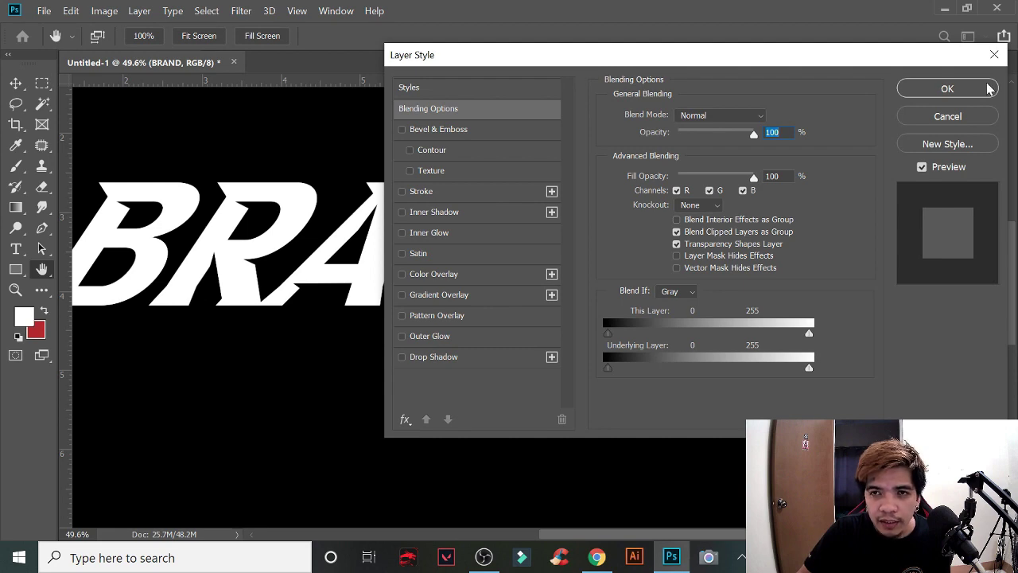
left_click(940, 117)
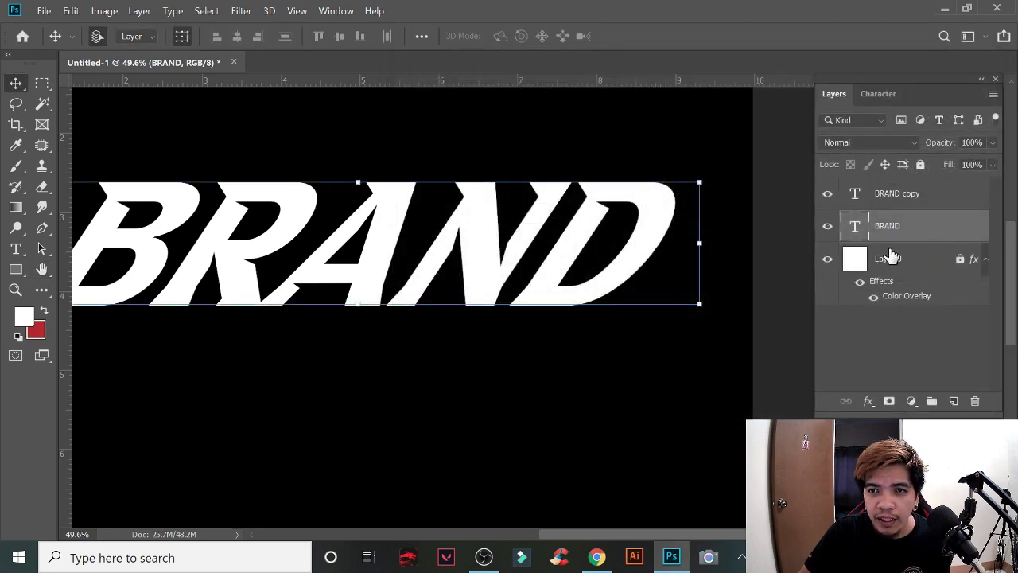
double_click(942, 231)
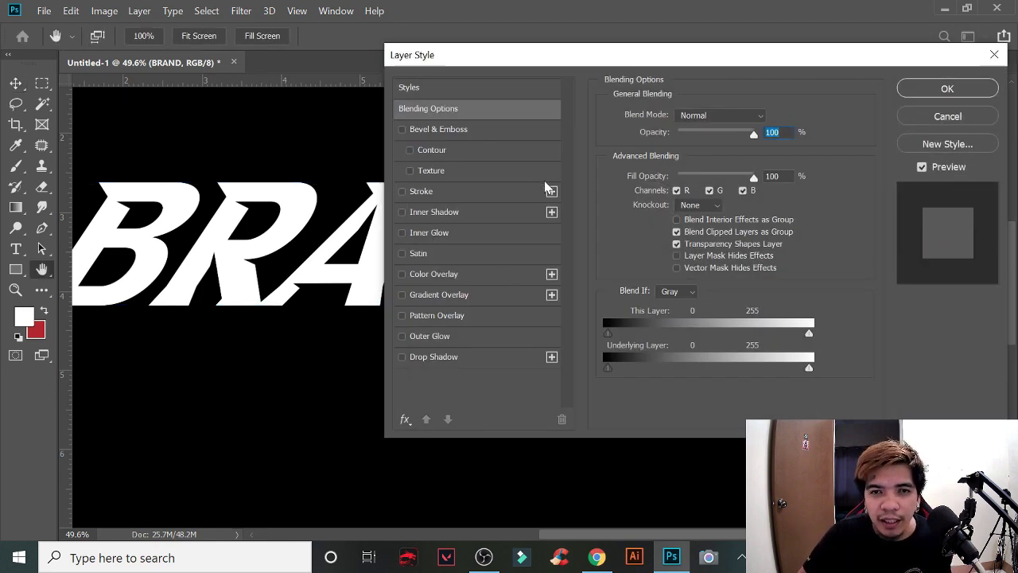
left_click(472, 198)
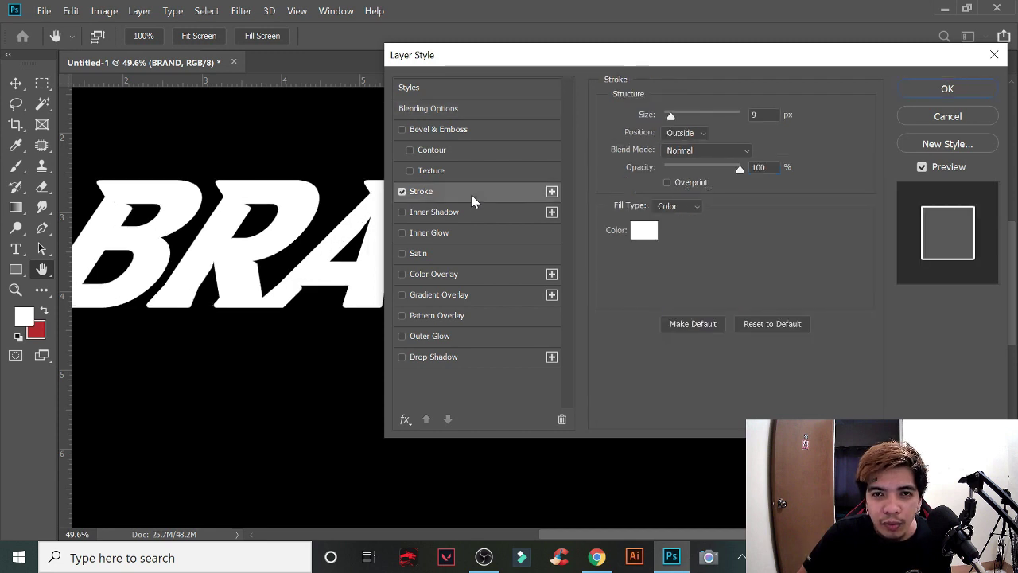
left_click(704, 134)
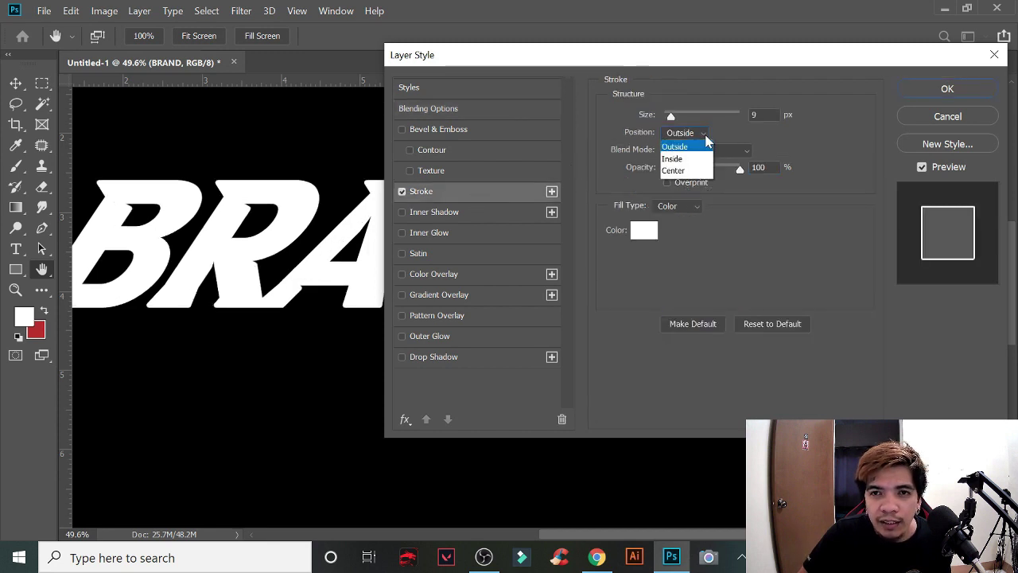
left_click(700, 160)
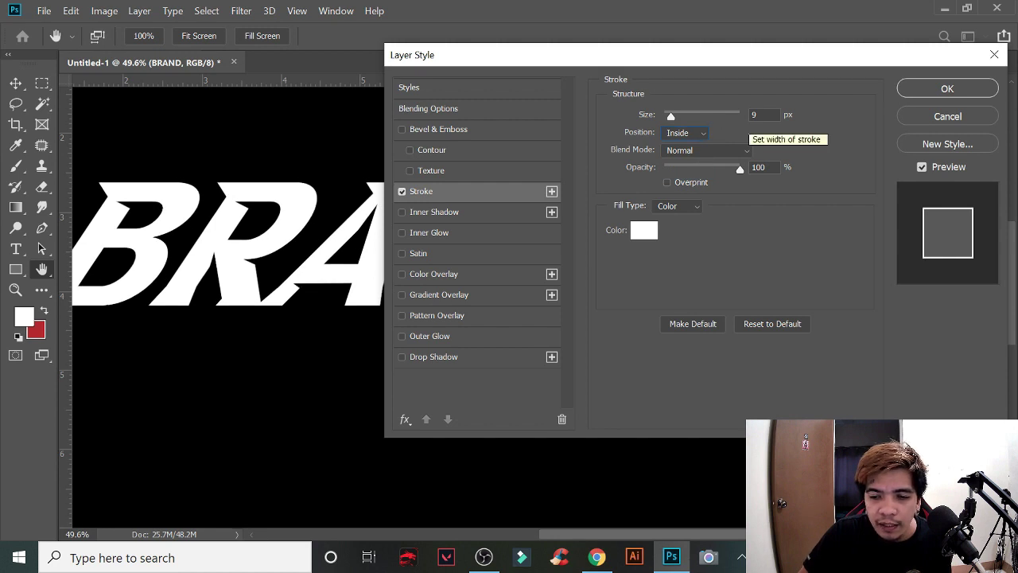
Step: Add a black #000000 Color Overlay to BRAND and apply the layer styles
left_click(497, 276)
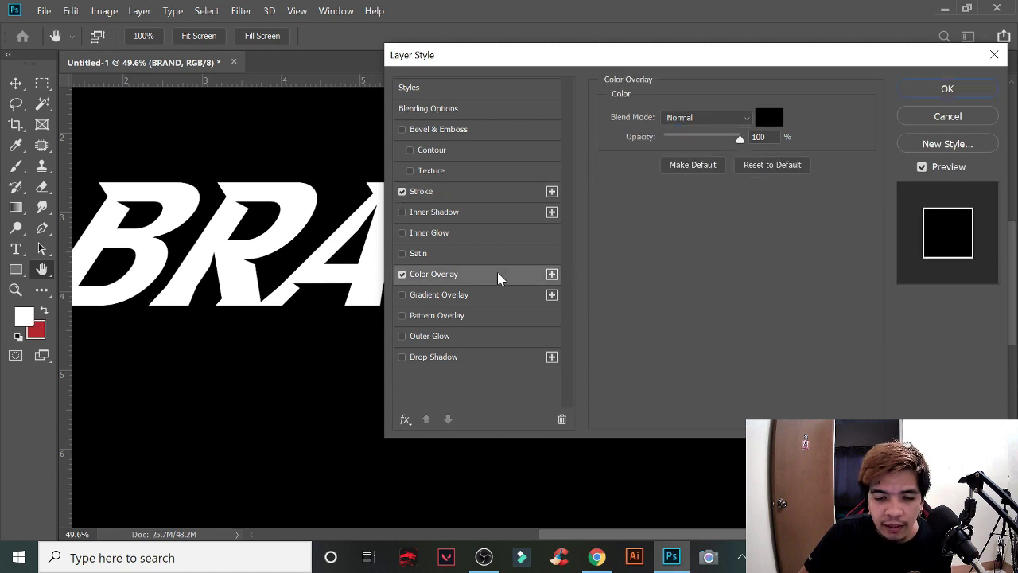
left_click(770, 119)
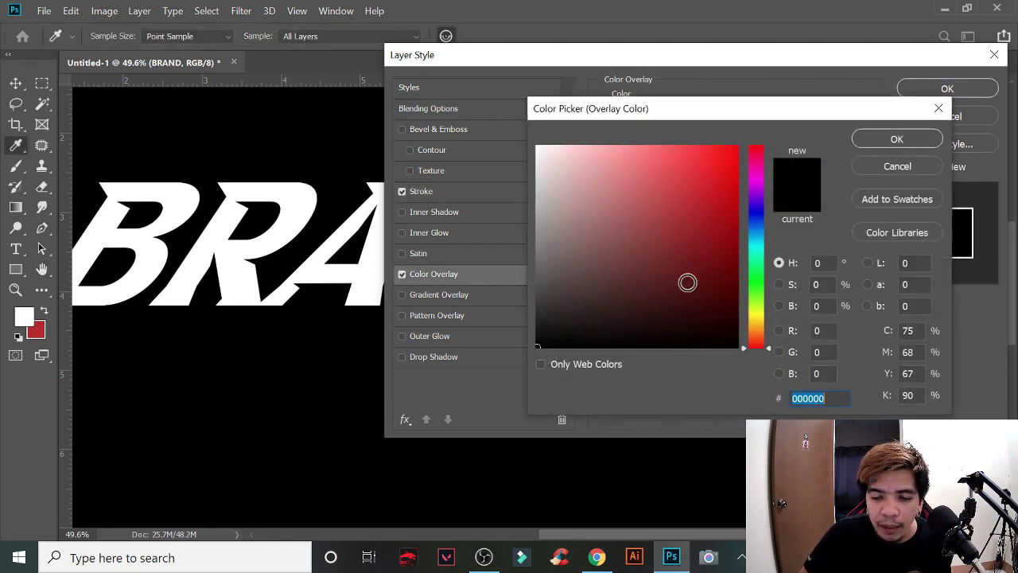
left_click(879, 141)
left_click(945, 88)
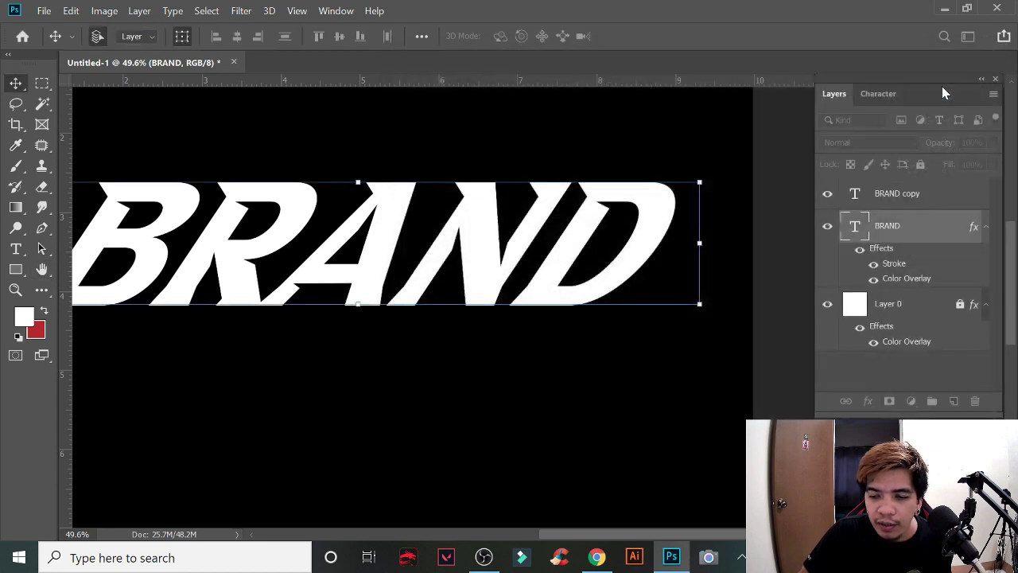
Step: Convert BRAND to a smart object and nudge it down-right behind BRAND copy
right_click(928, 232)
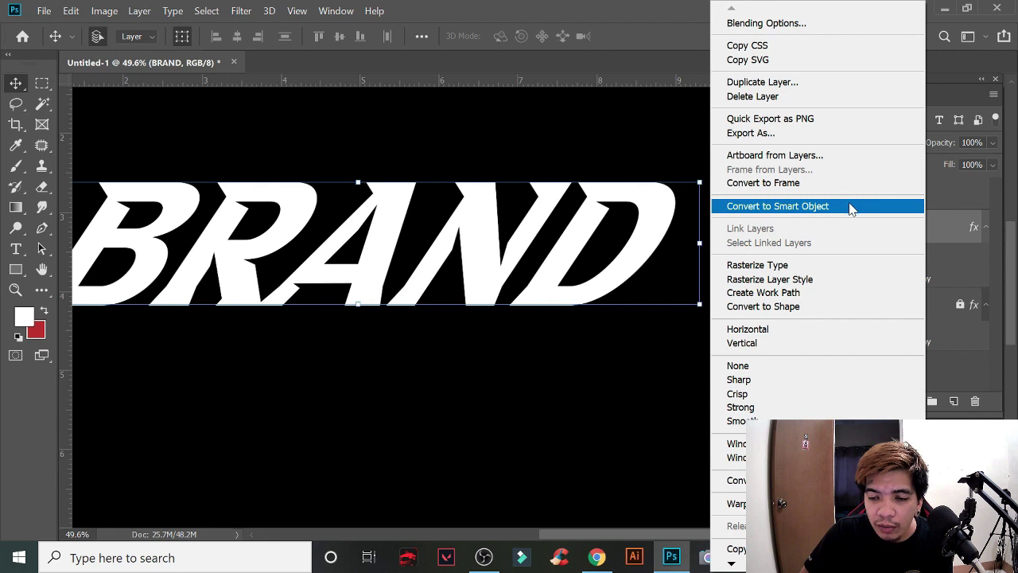
left_click(819, 206)
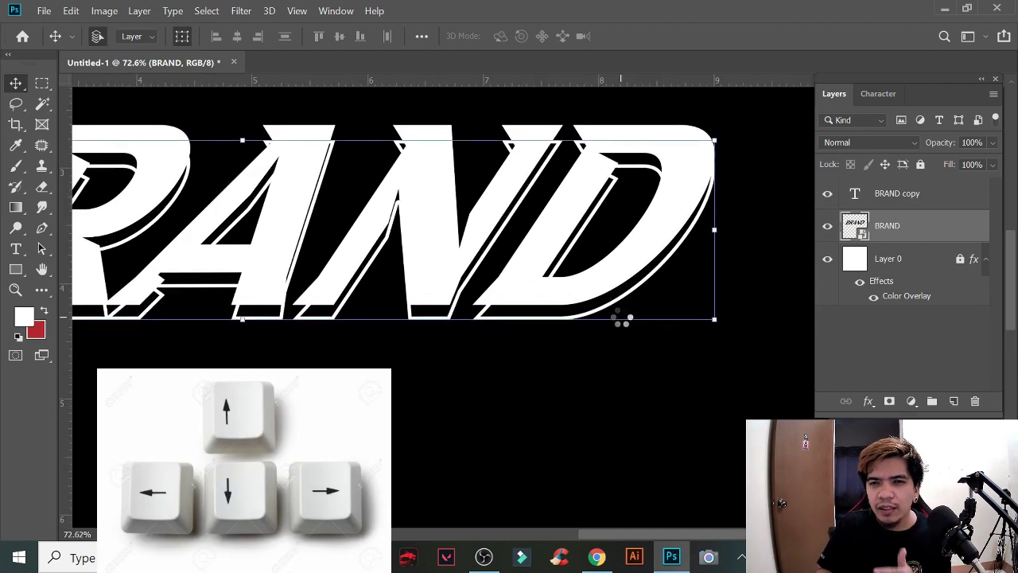
key("Down")
key("Down")
key("Down")
key("Down")
key("Down")
key("Down")
key("Down")
key("Down")
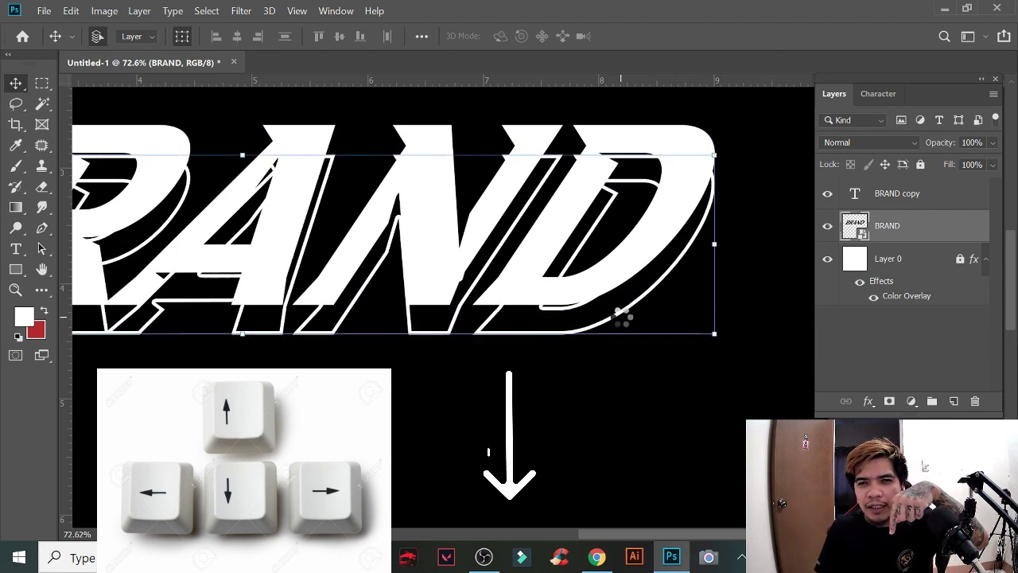
key("Up")
key("Up")
key("Up")
key("Up")
key("Up")
key("Up")
key("Up")
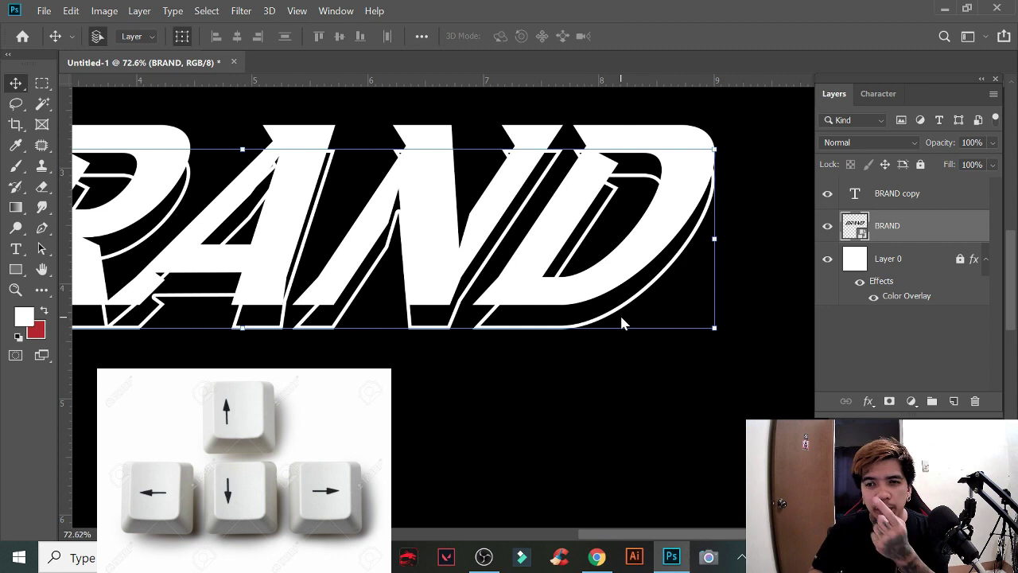
key("Right")
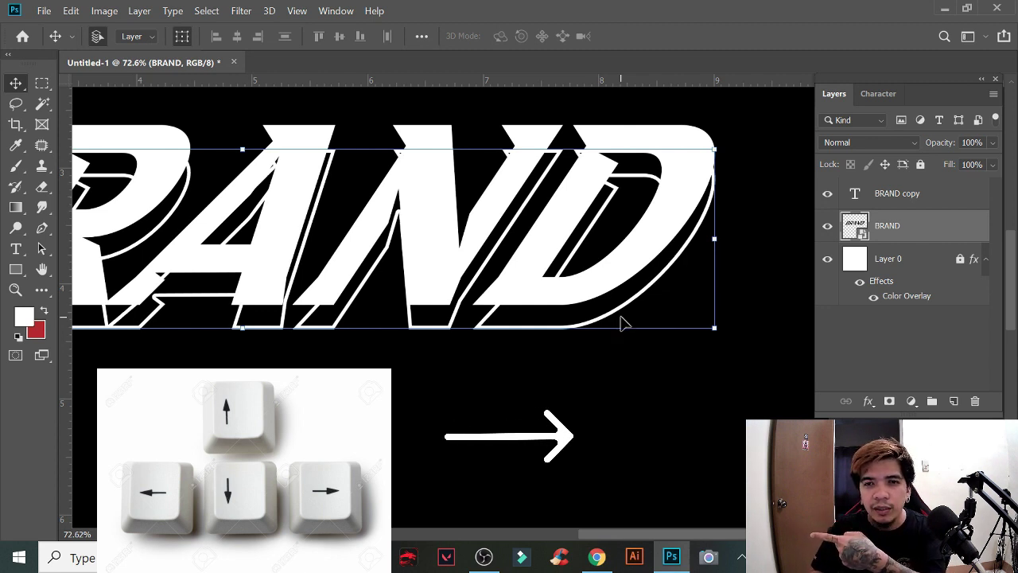
key("Right")
key("Right")
key("Right")
key("Right")
key("Right")
key("Right")
key("Right")
key("Right")
key("Right")
key("Right")
key("Right")
key("Right")
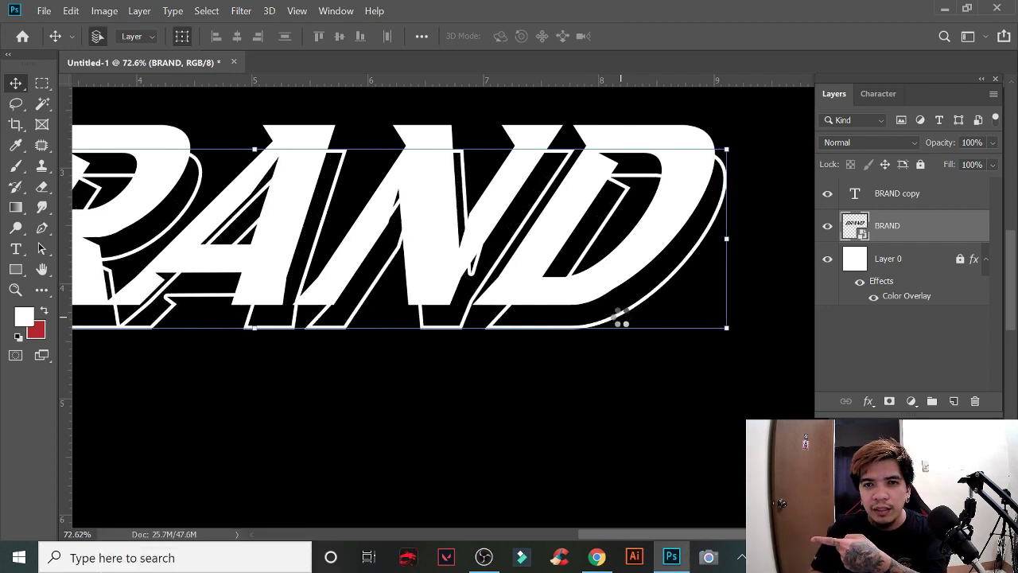
key("Right")
key("Right")
key("Right")
key("Right")
key("Right")
key("Right")
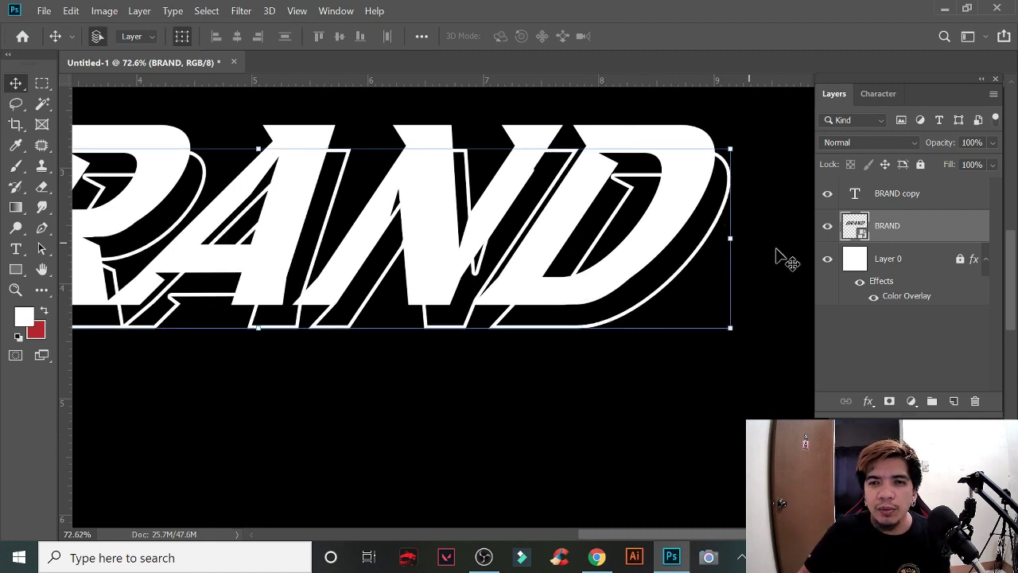
scroll(684, 274, "down", 3)
scroll(736, 259, "up", 2)
key("alt+bracketright")
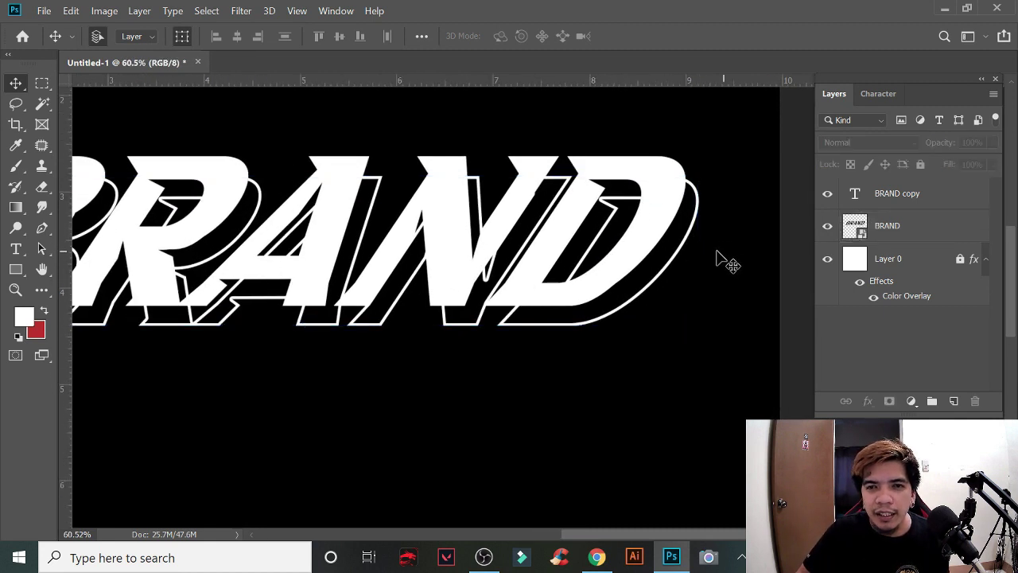
Step: Duplicate the outlined BRAND layer and shift the copy down slightly
left_click(918, 239)
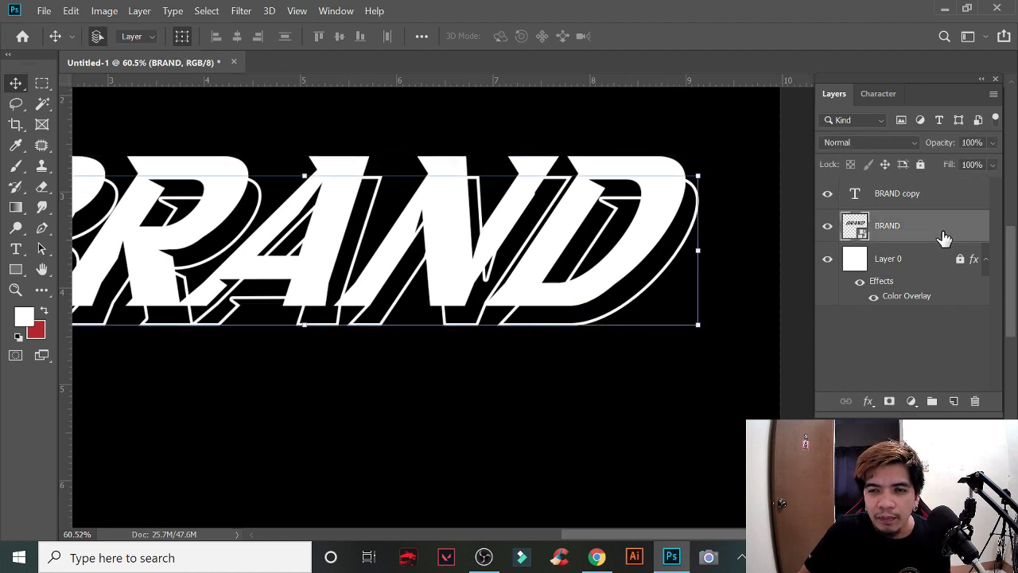
left_click_drag(945, 234, 955, 400)
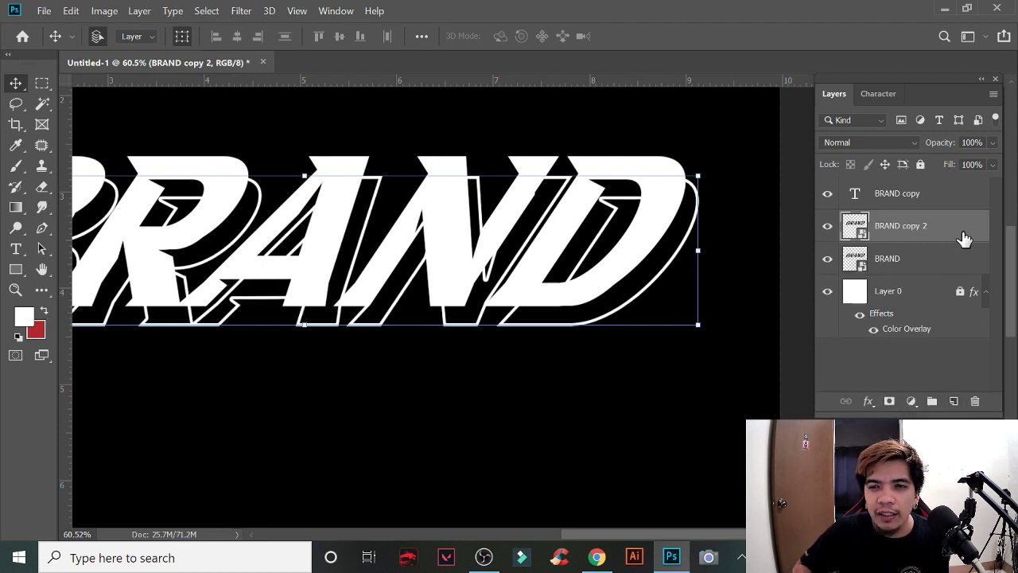
key("Down")
key("Down")
key("Down")
key("Down")
key("Down")
key("Down")
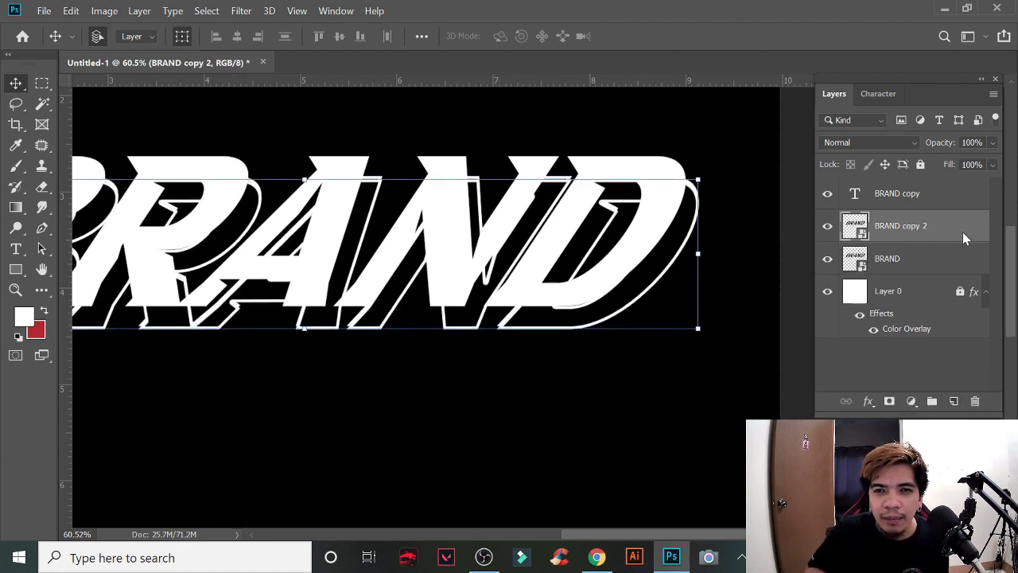
key("Down")
key("Down")
key("Down")
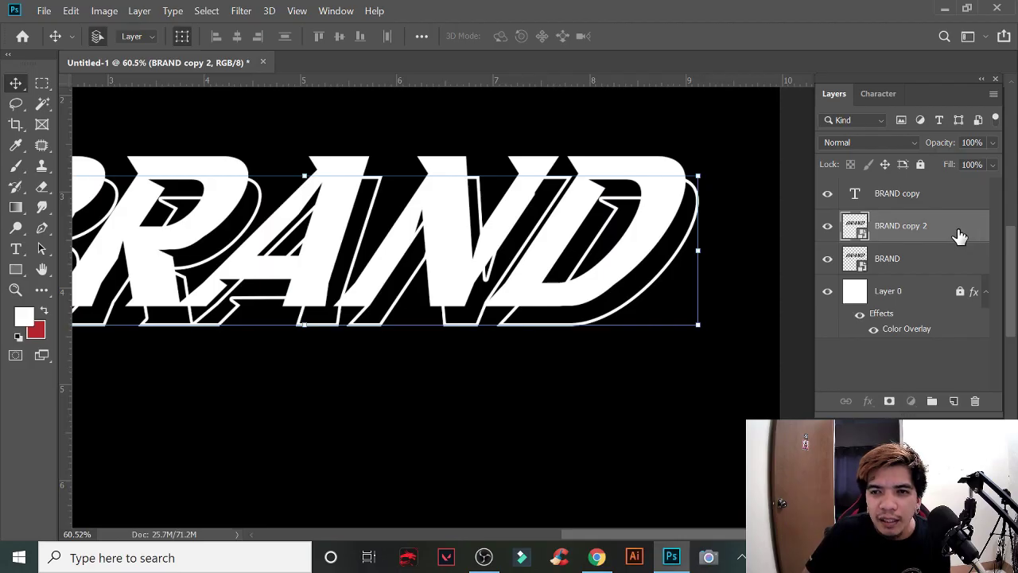
Step: Place BRAND copy 2 beneath BRAND, offset further down-right, and fit the document on screen
left_click_drag(959, 236, 957, 275)
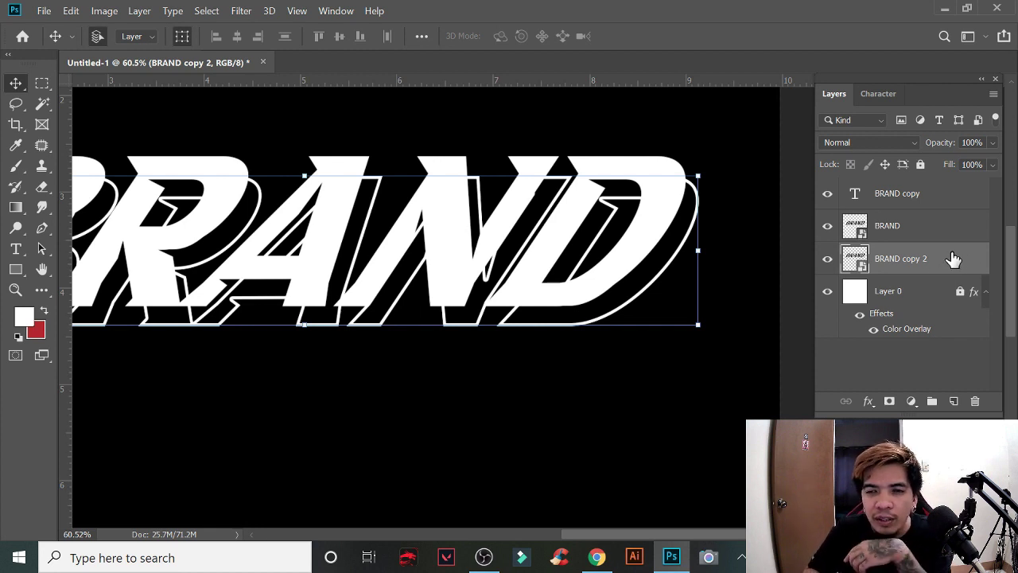
key("Down")
key("Down")
key("Down")
key("Down")
key("Down")
key("Down")
key("Down")
key("Down")
key("Down")
key("Down")
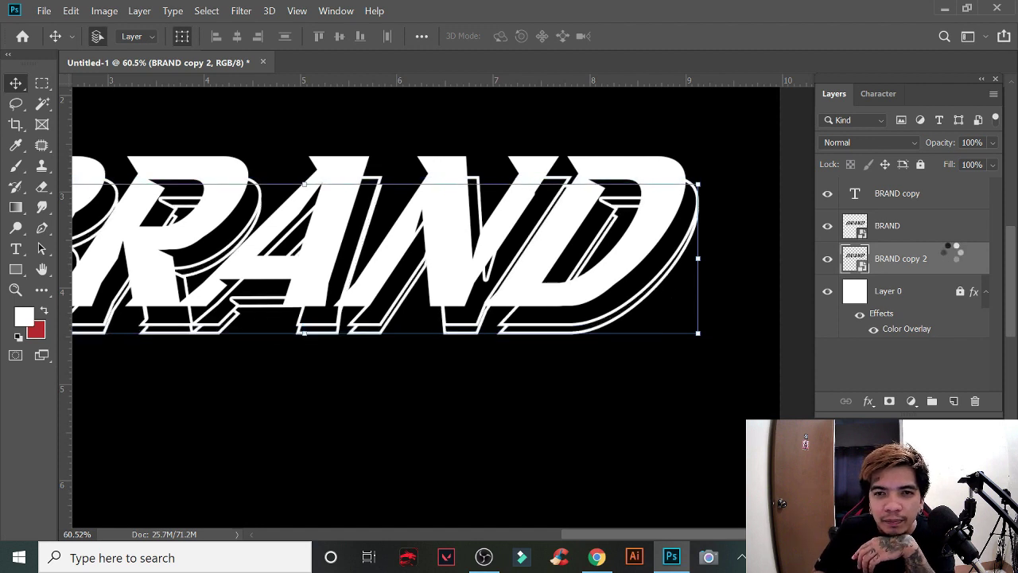
key("Down")
key("Down")
key("Down")
key("Down")
key("Down")
key("Down")
key("Down")
key("Down")
key("Down")
key("Down")
key("Down")
key("Down")
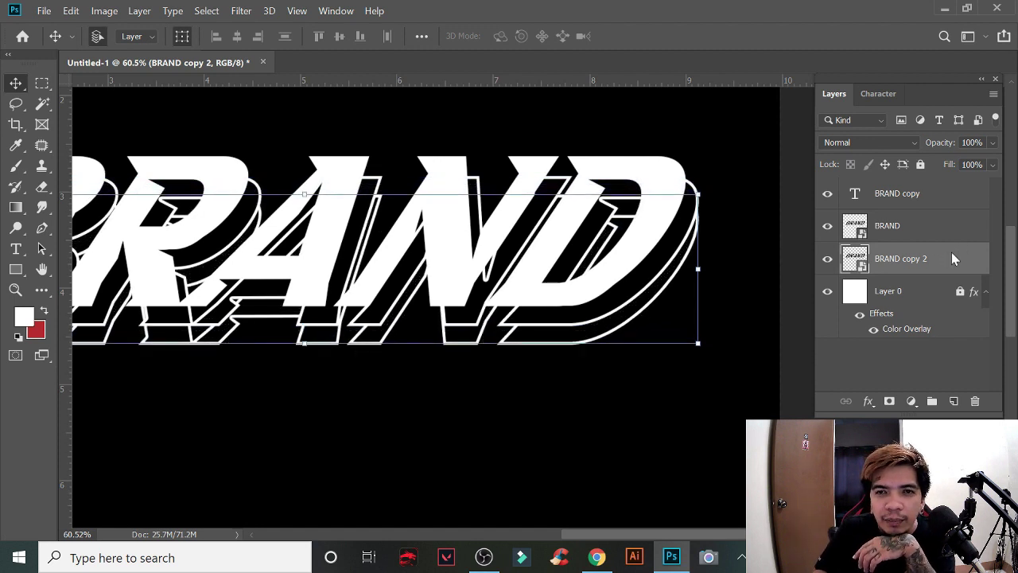
key("Right")
key("Right")
key("Right")
key("Right")
key("Right")
key("Right")
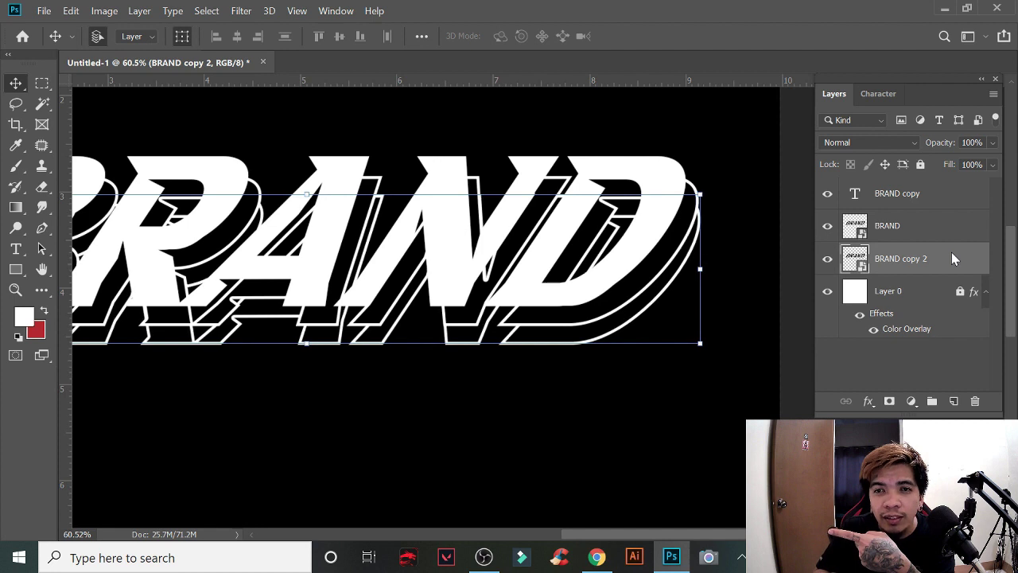
key("Right")
key("Right")
key("Right")
key("Right")
key("Right")
key("Right")
key("Right")
key("Down")
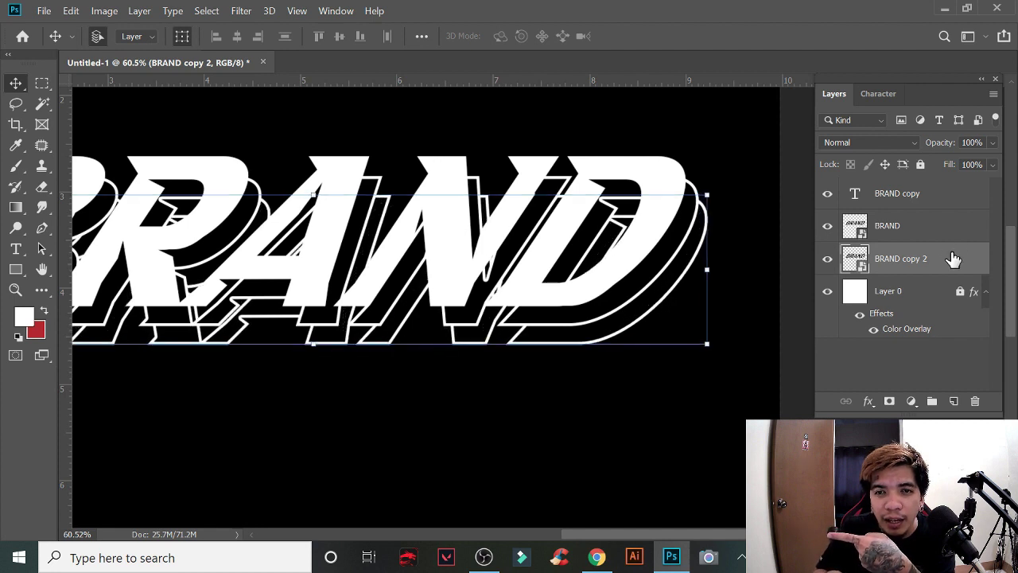
key("Right")
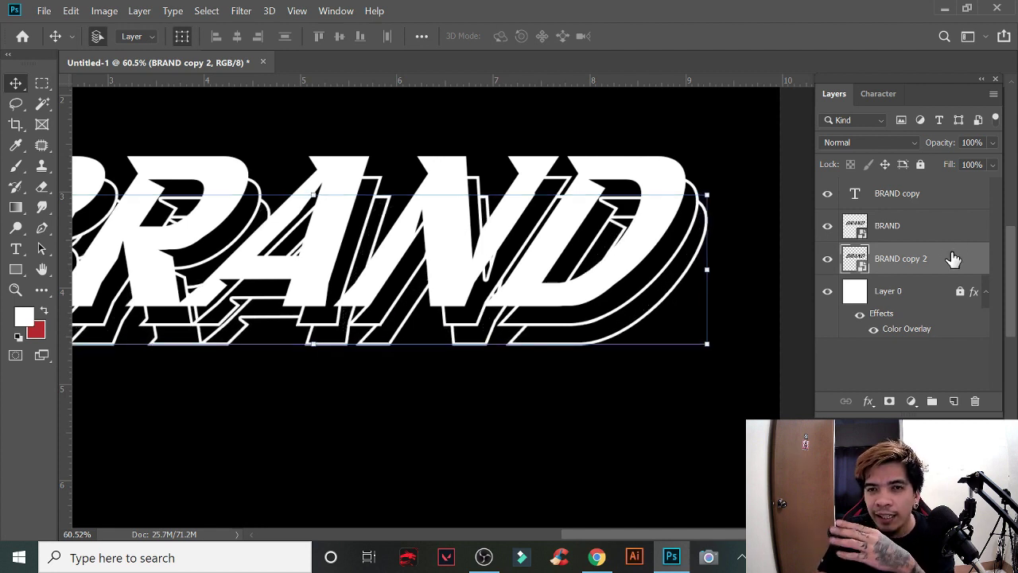
key("Down")
key("Right")
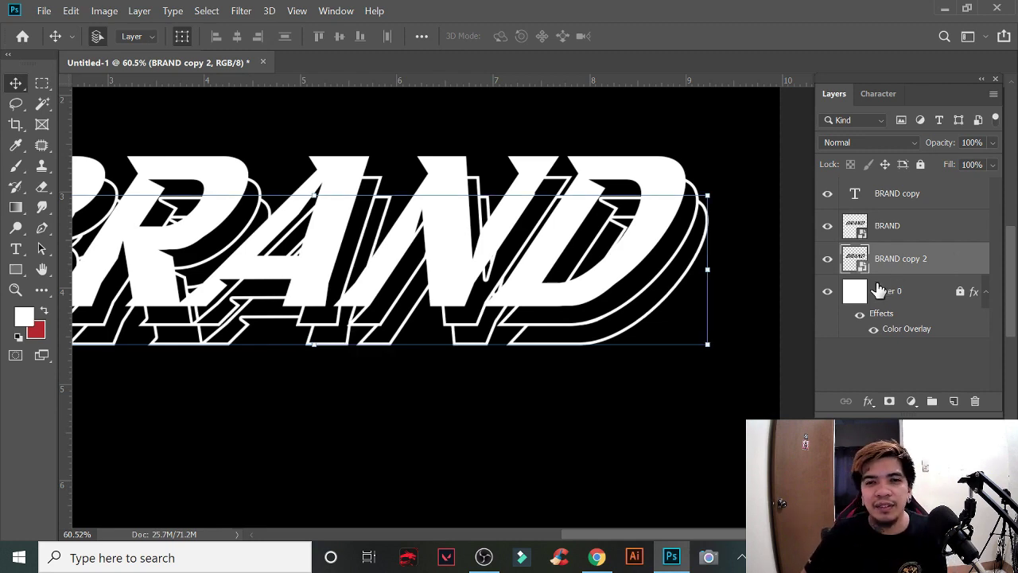
key("ctrl+0")
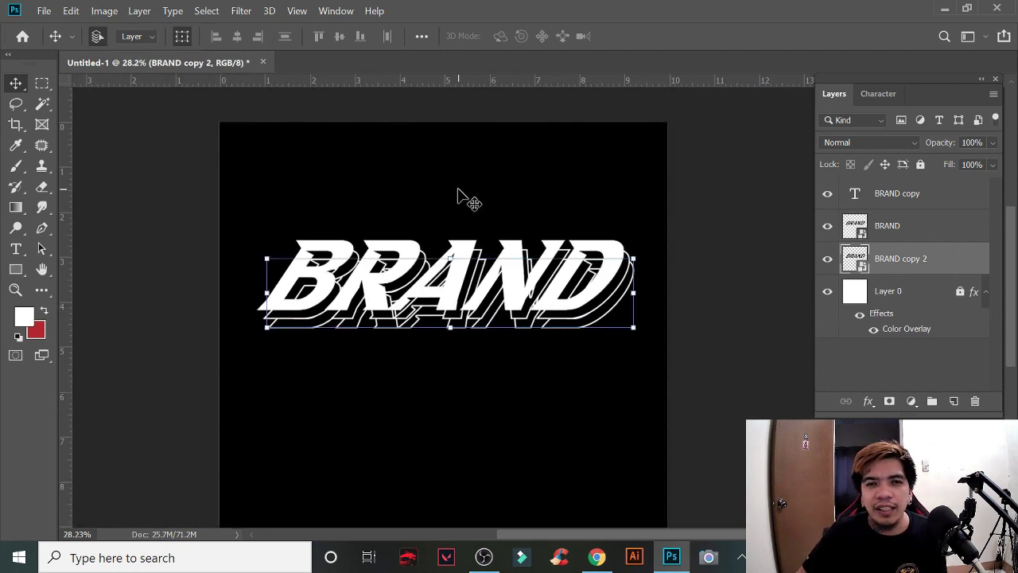
Step: Zoom in and out to review the finished BRAND echo text
left_click(427, 224)
scroll(427, 225, "up", 2)
scroll(496, 291, "down", 1)
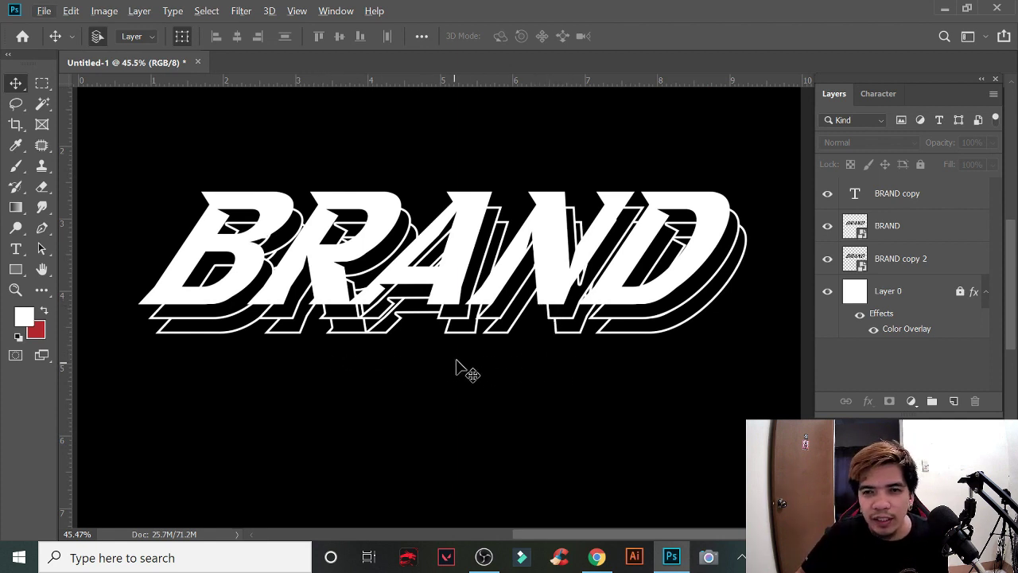
scroll(469, 362, "up", 2)
scroll(469, 362, "down", 3)
scroll(541, 319, "up", 1)
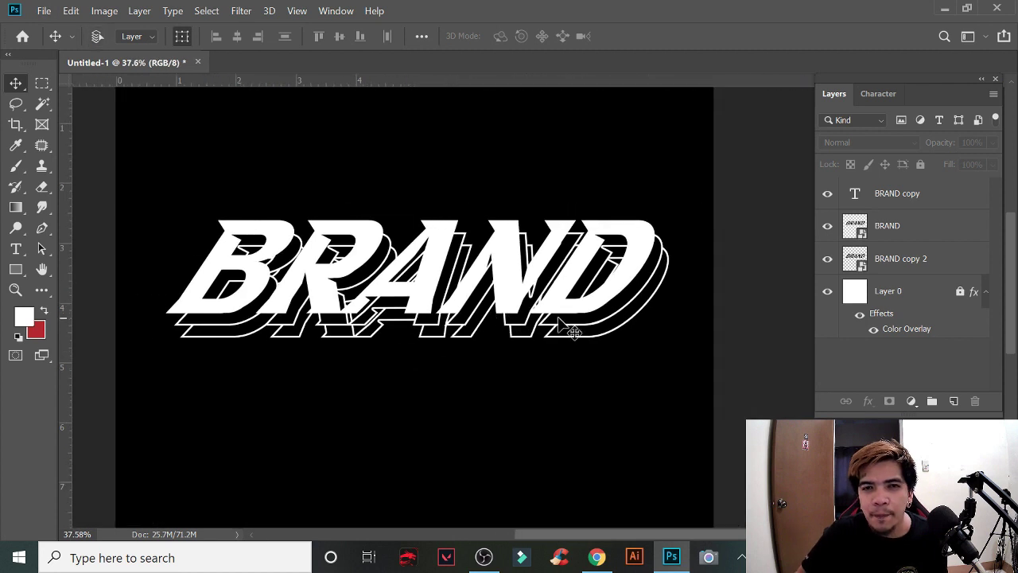
scroll(525, 286, "up", 1)
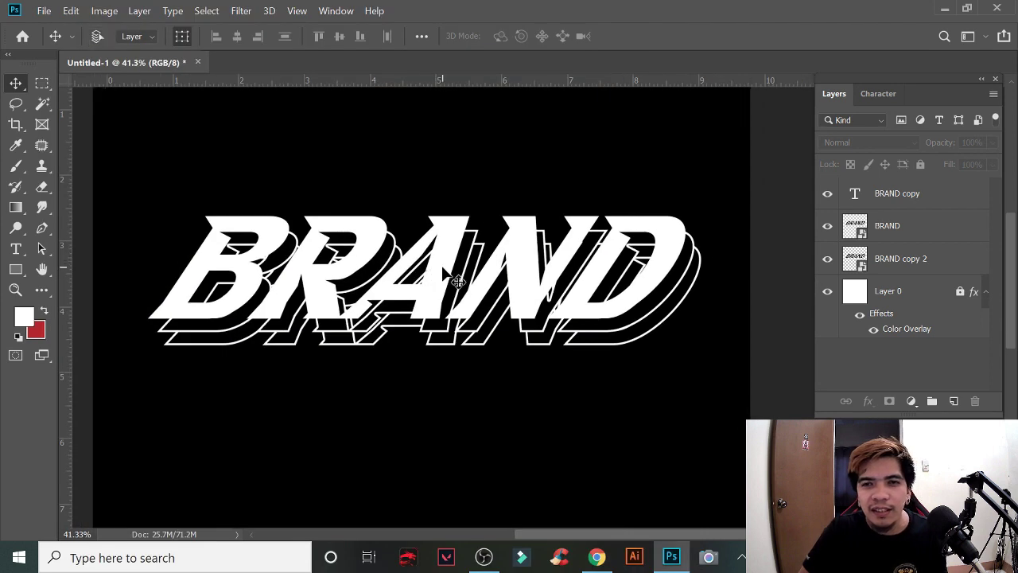
scroll(409, 284, "up", 1)
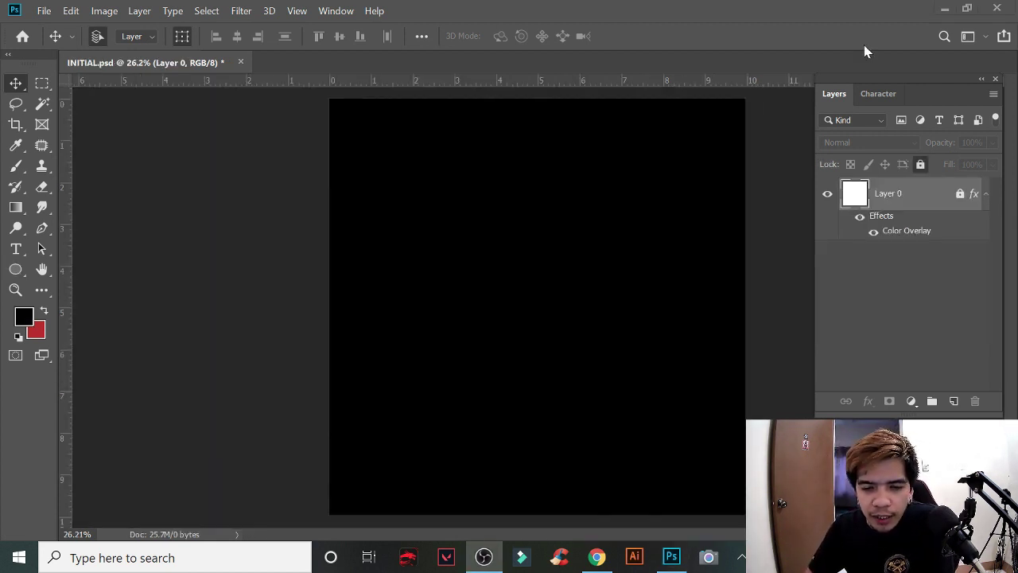
scroll(488, 250, "down", 1)
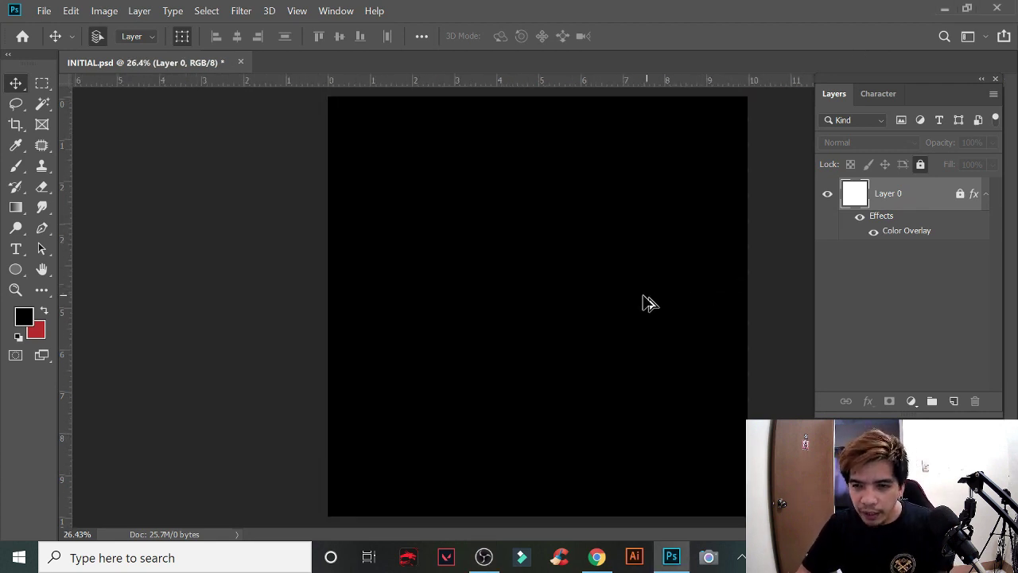
scroll(645, 302, "up", 2)
scroll(628, 298, "right", 1)
scroll(566, 288, "down", 1)
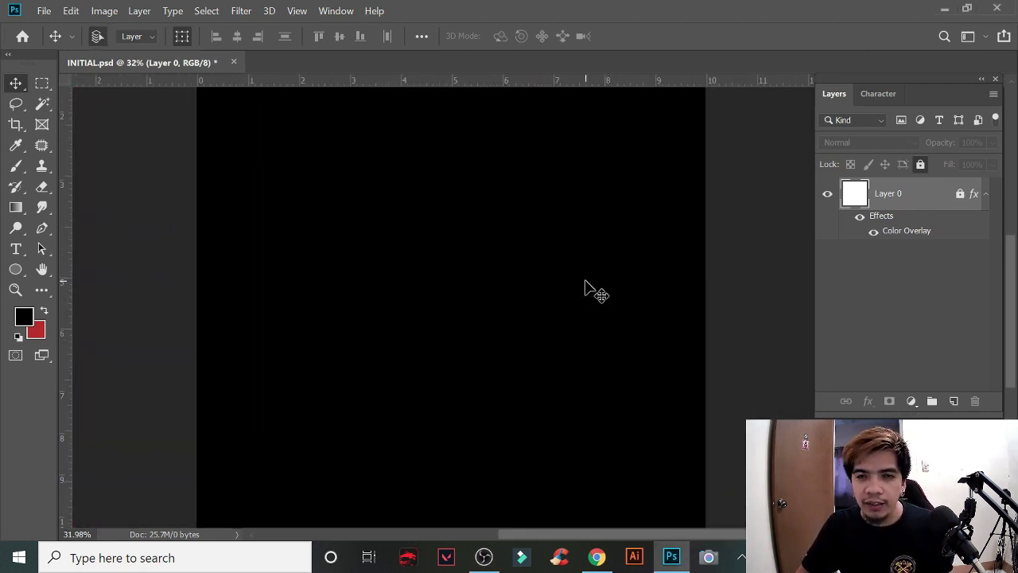
scroll(587, 291, "down", 1)
scroll(652, 290, "down", 1)
scroll(723, 291, "up", 1)
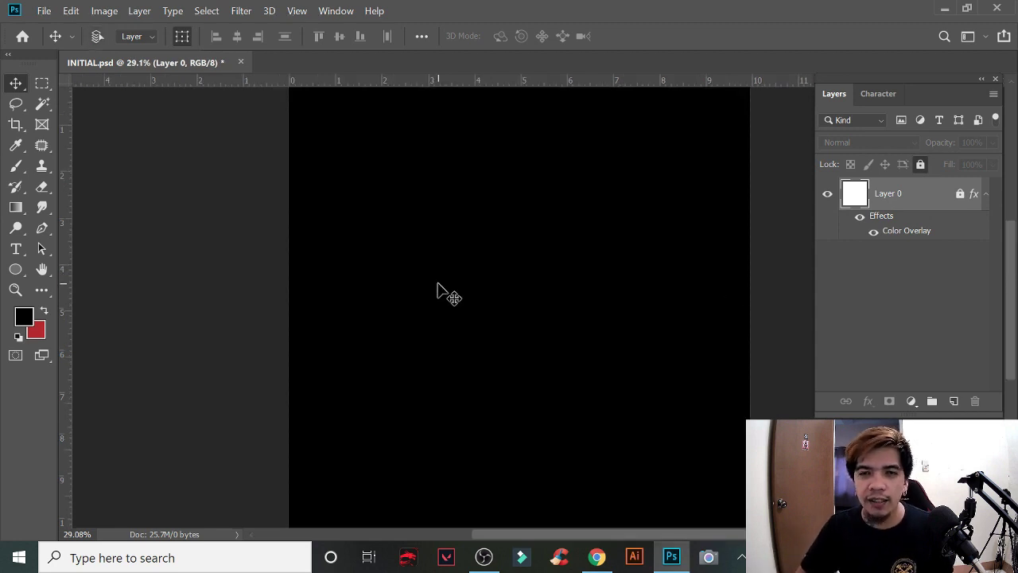
scroll(443, 292, "right", 1)
left_click(722, 278)
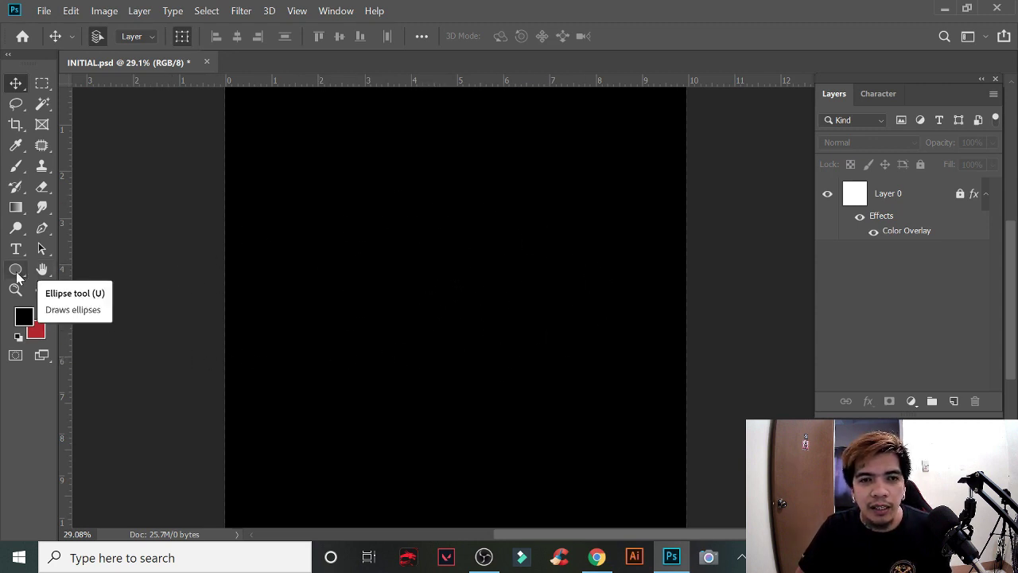
Step: Select the Ellipse Tool from the shape tools
left_click_drag(17, 274, 60, 266)
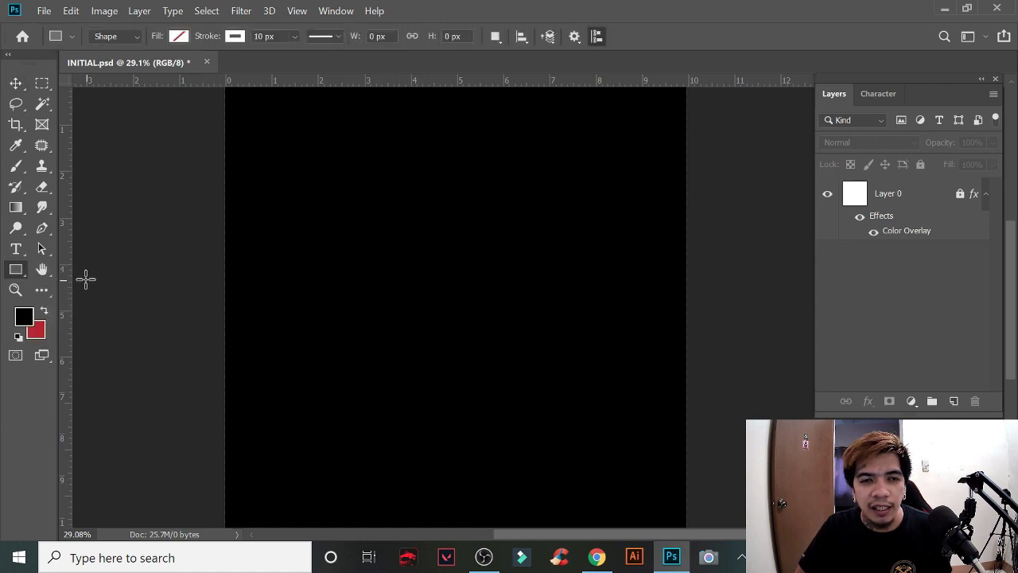
left_click(16, 272)
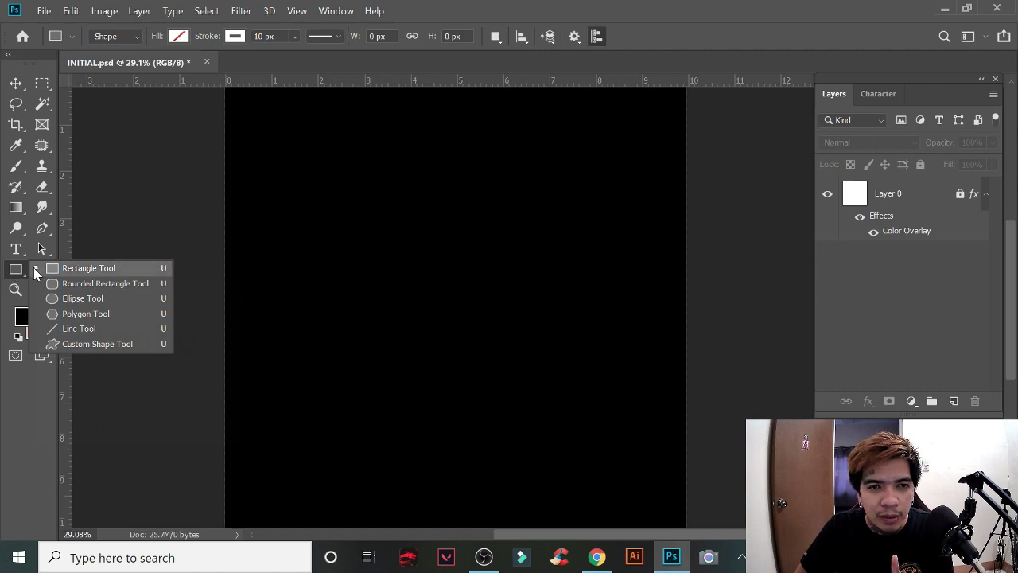
left_click(78, 300)
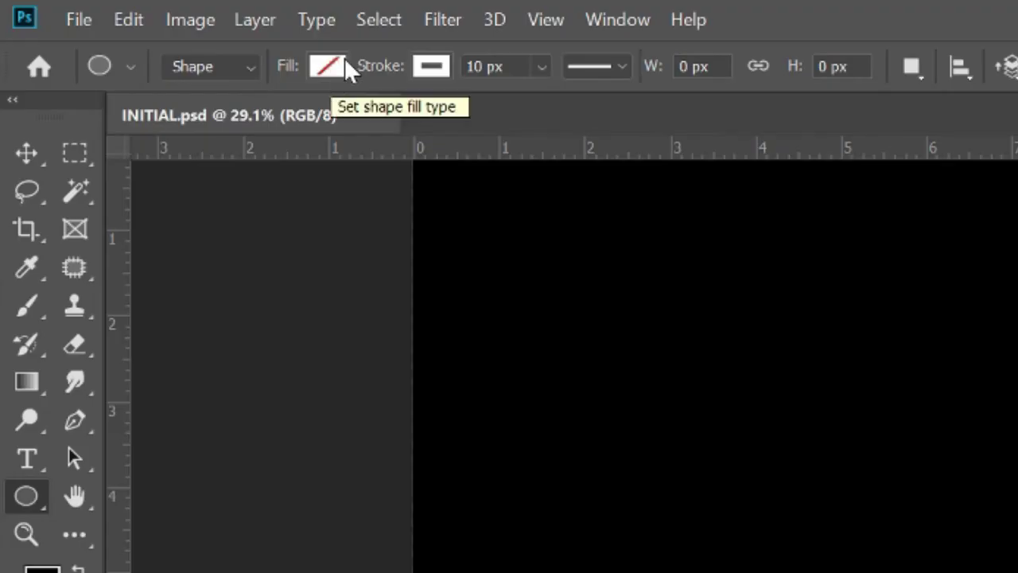
Step: Set ellipse Fill to No Color and the stroke to solid white
left_click(343, 70)
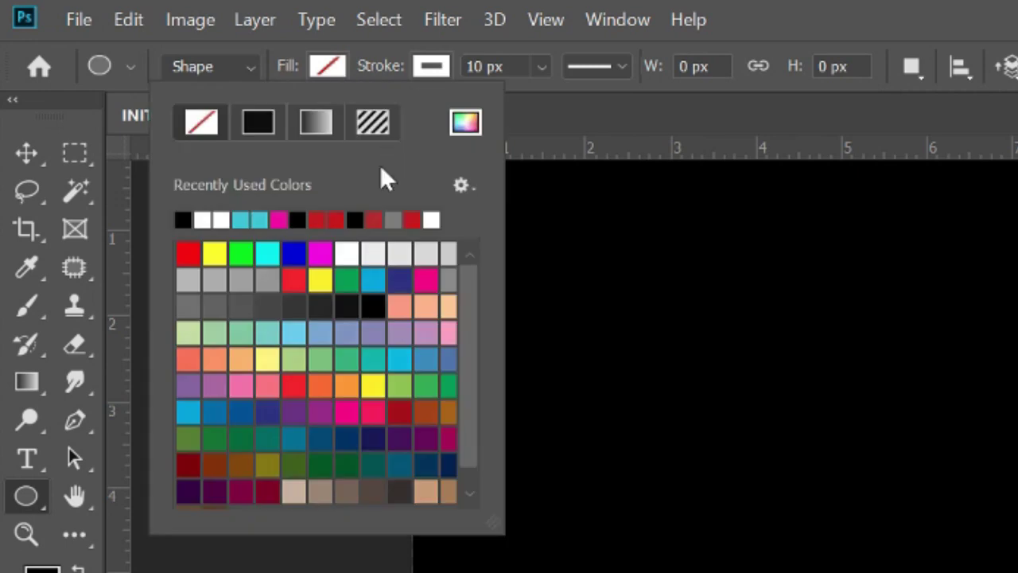
left_click(380, 220)
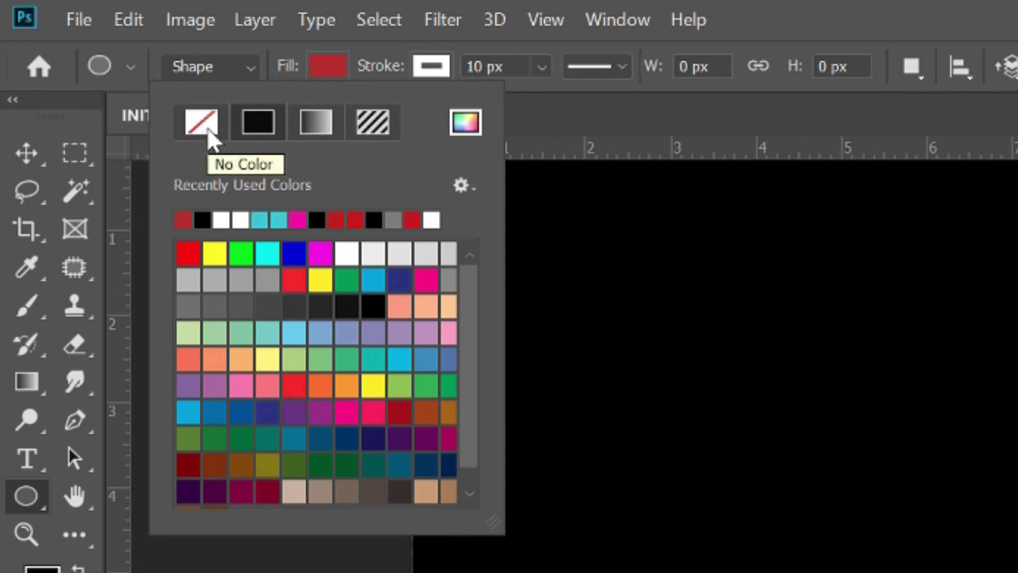
left_click(209, 135)
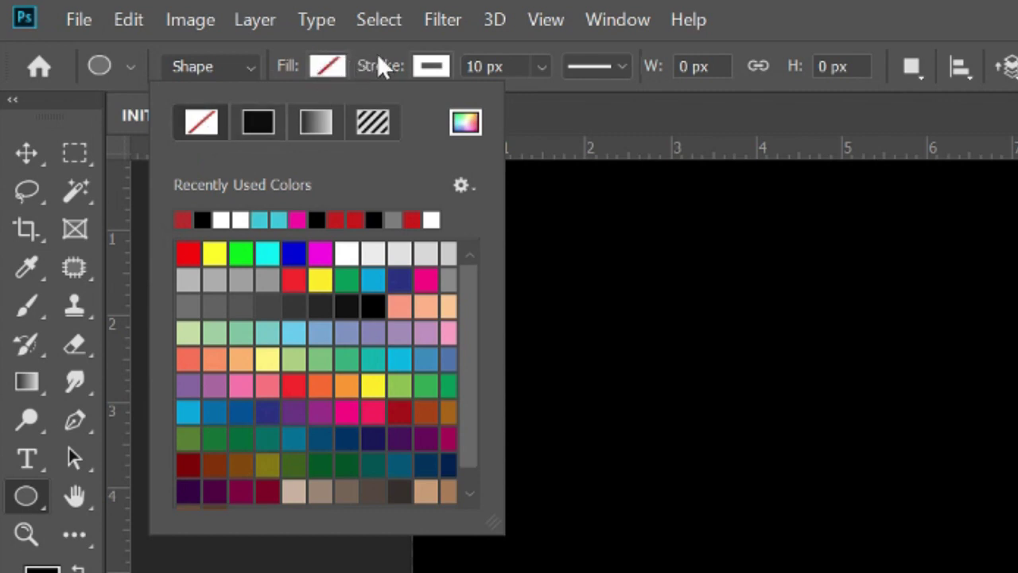
left_click(425, 69)
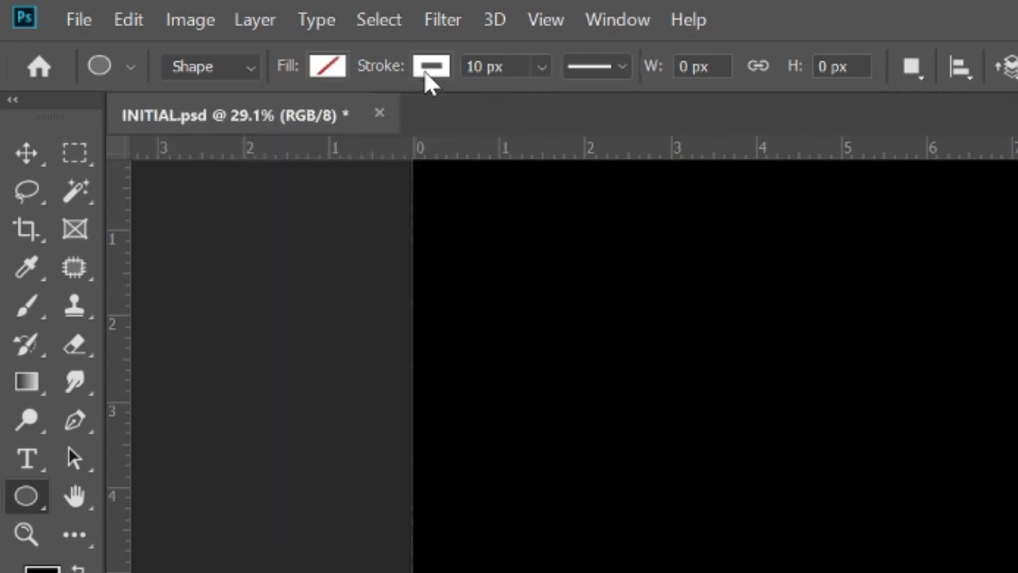
left_click(326, 221)
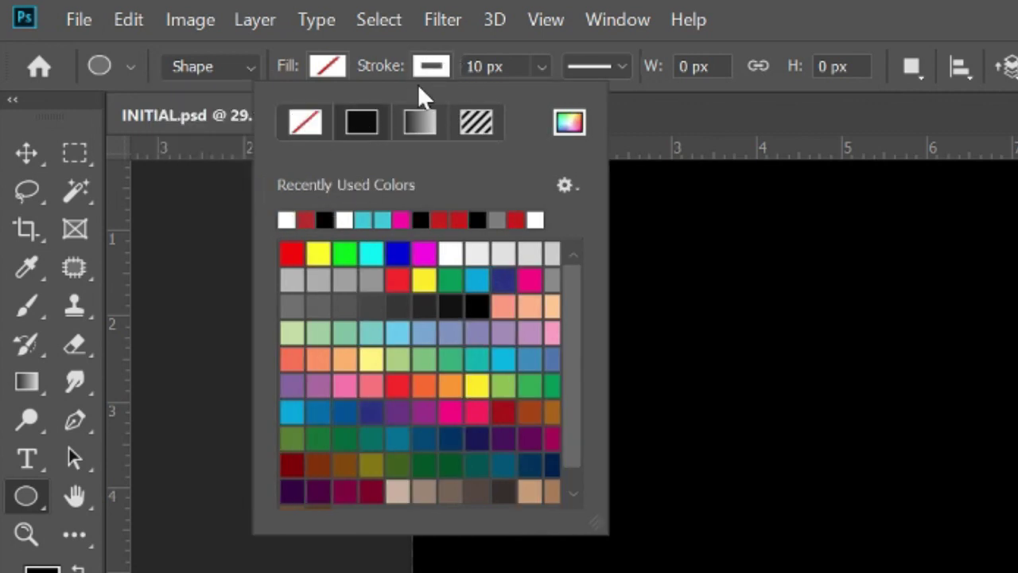
left_click(310, 129)
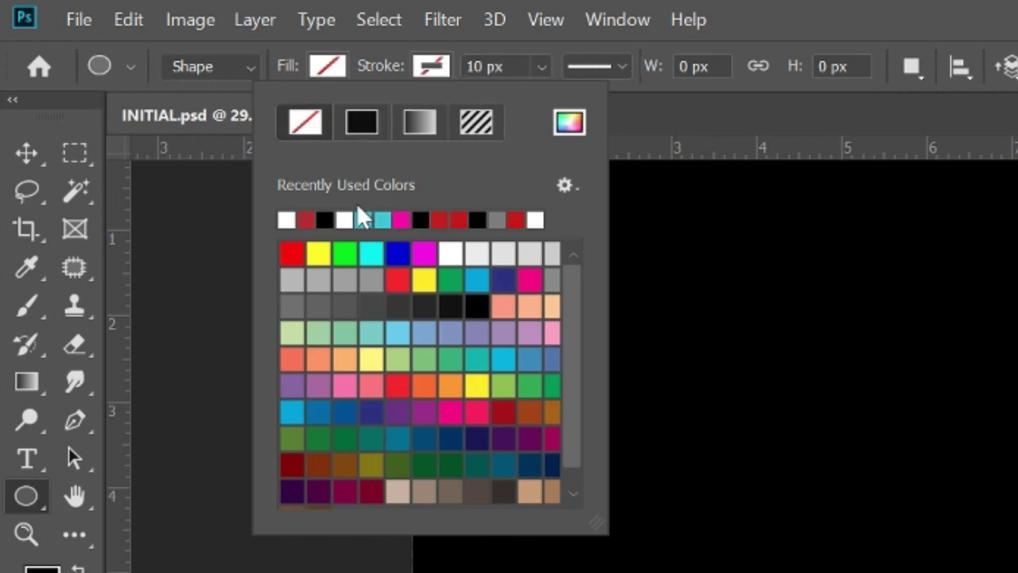
left_click(287, 219)
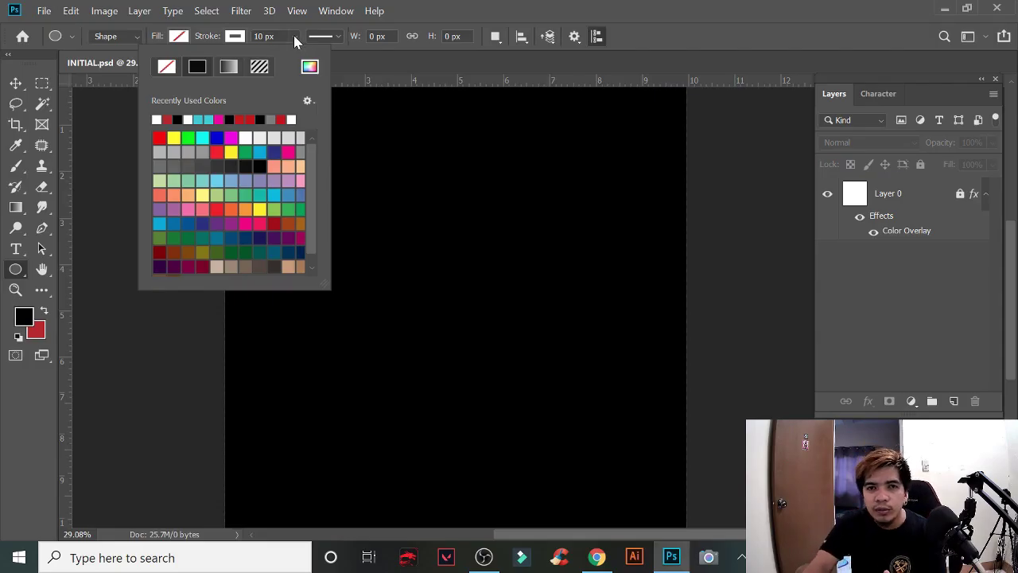
Step: Set the ellipse stroke width to 21.06 px
left_click(295, 36)
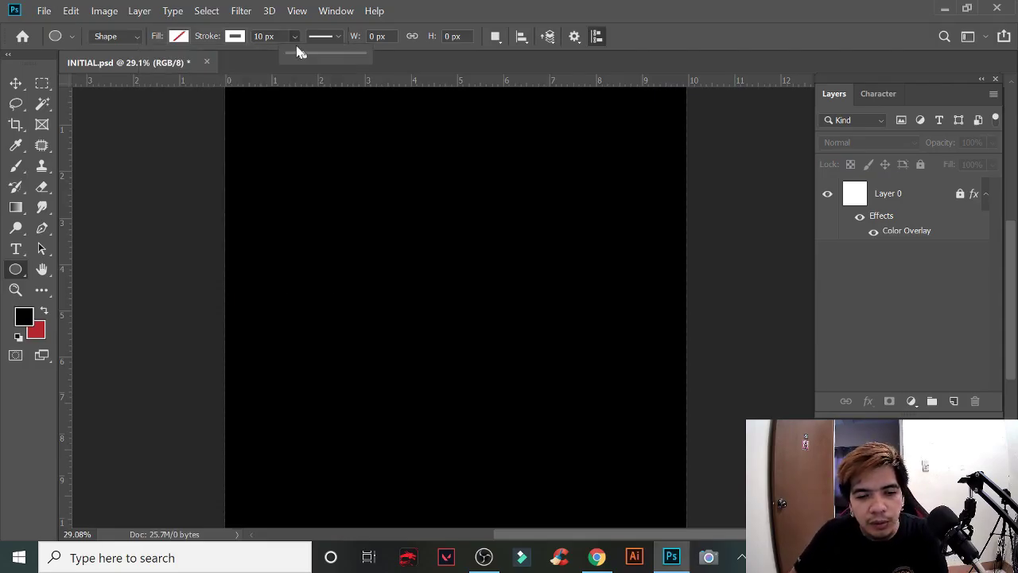
left_click_drag(302, 55, 305, 56)
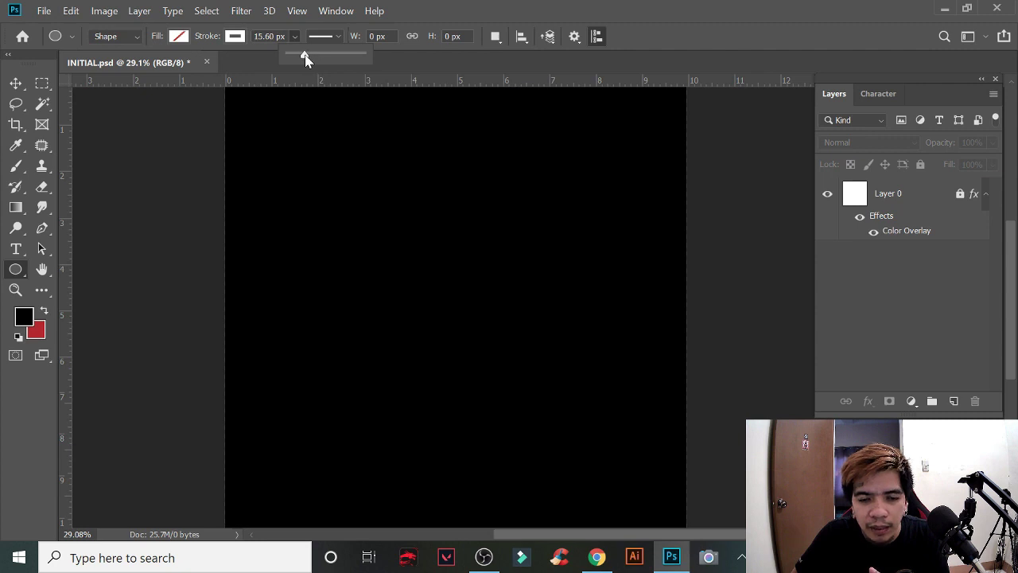
left_click_drag(307, 54, 305, 55)
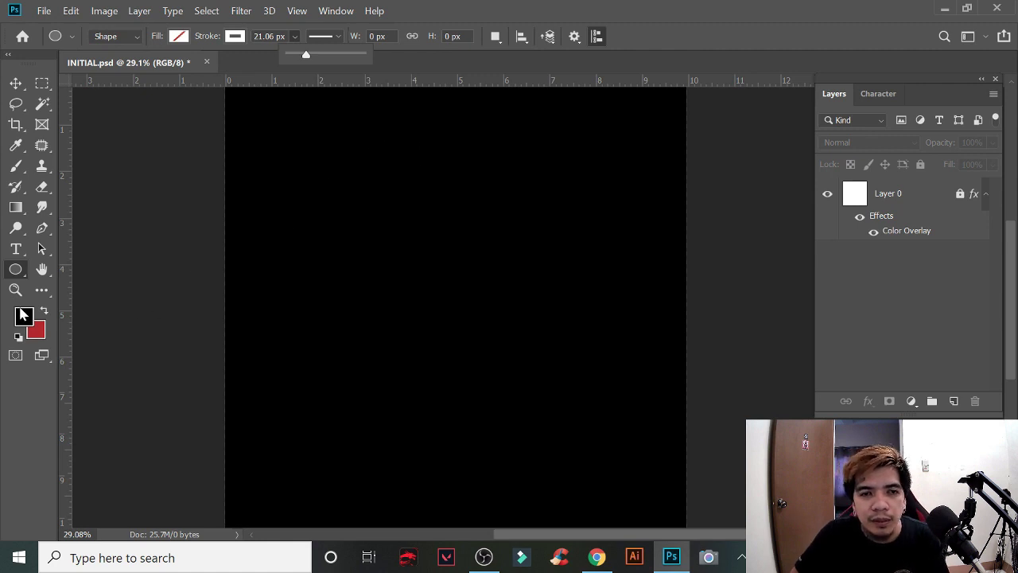
left_click(24, 318)
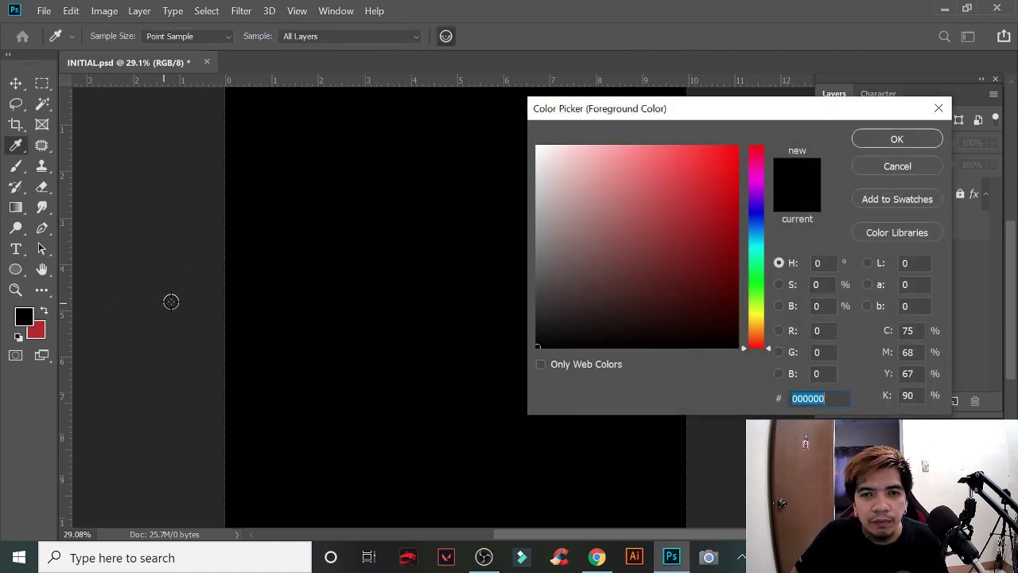
left_click(904, 166)
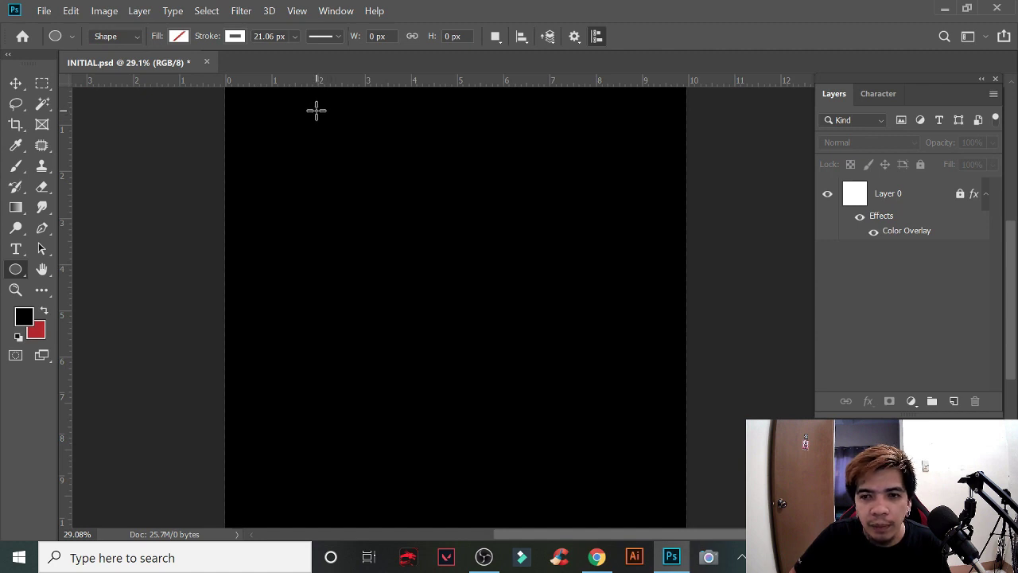
Step: Draw a 1615 px white-outlined circle and centre it in the upper canvas
mouse_move(319, 109)
left_mouse_down()
mouse_move(638, 427)
mouse_move(557, 361)
mouse_move(572, 359)
left_mouse_up()
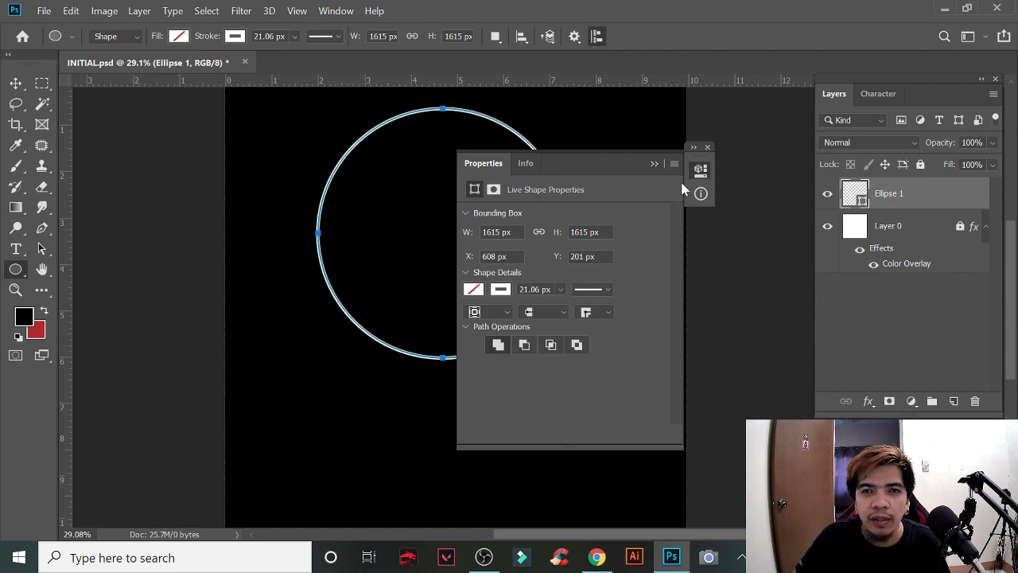
left_click(707, 147)
key("ctrl+0")
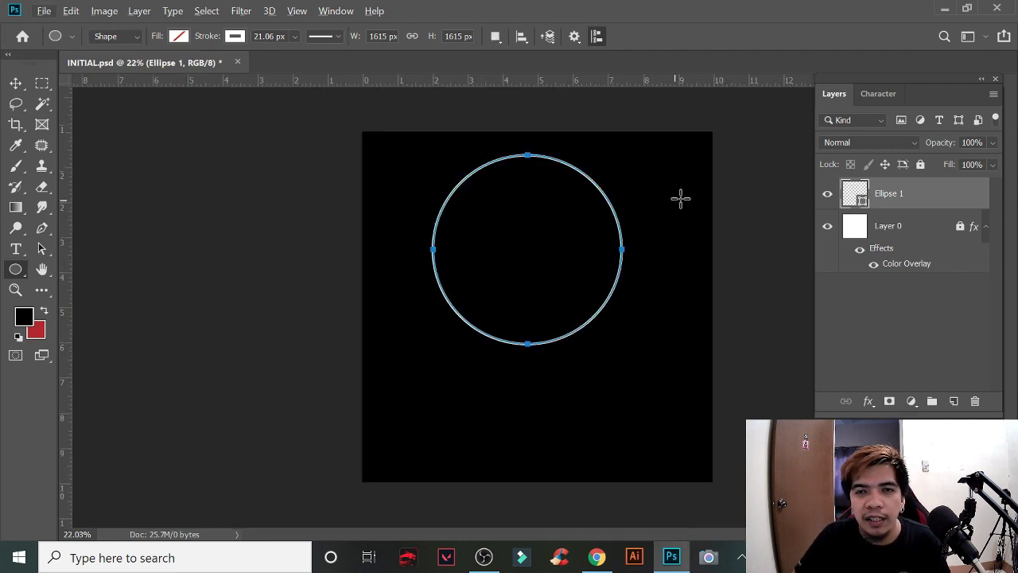
scroll(684, 196, "up", 2)
scroll(702, 198, "up", 1)
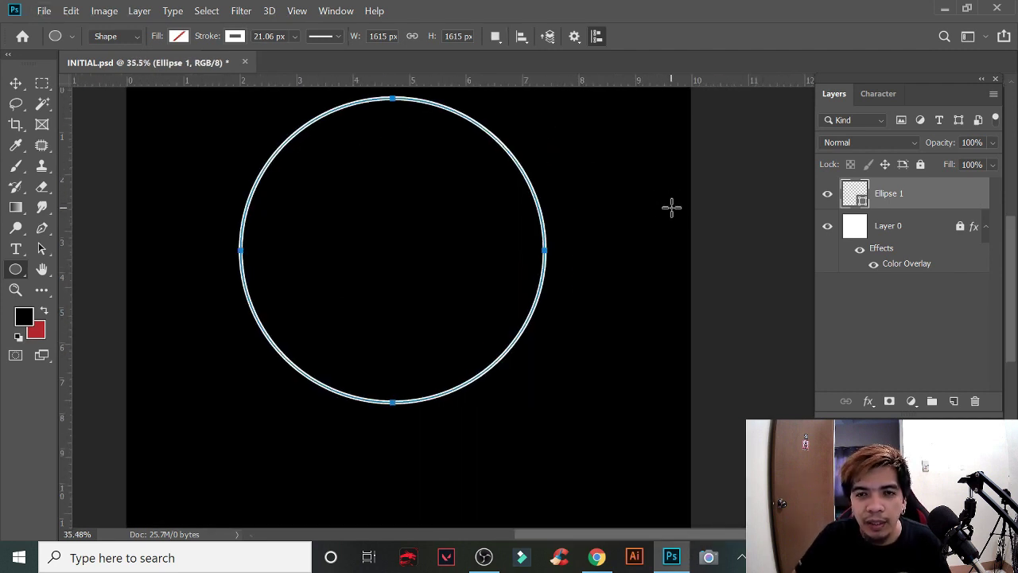
scroll(671, 207, "down", 1)
left_click(16, 83)
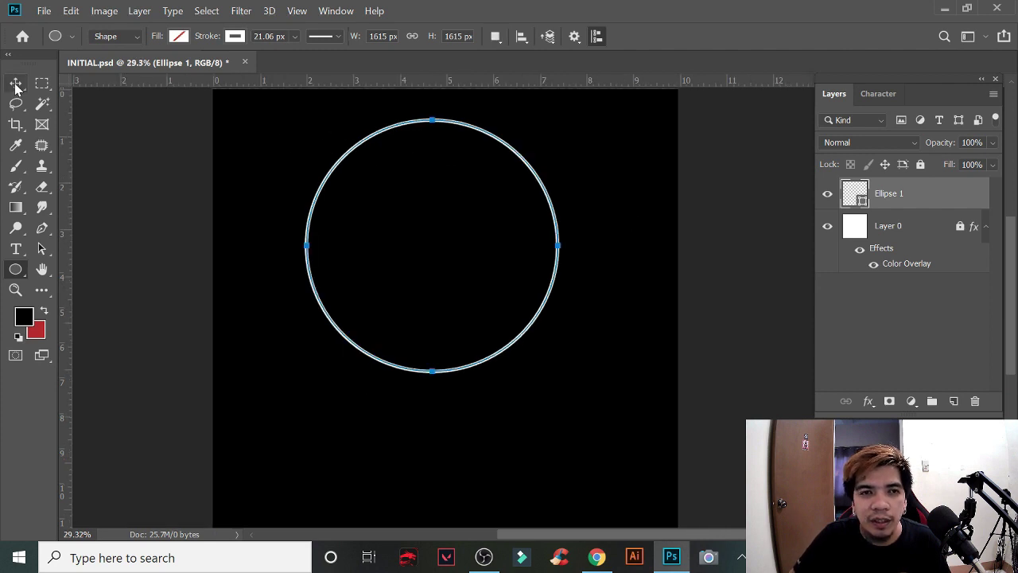
left_click_drag(537, 179, 551, 163)
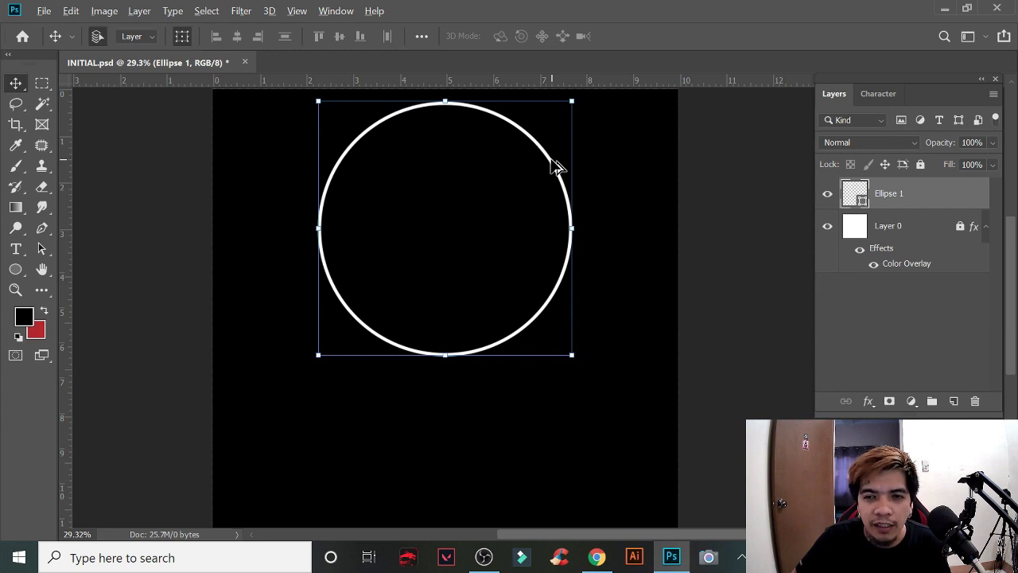
Step: Alt-copy the ring straight below, overlapping, and convert both ellipse layers into a smart object
mouse_move(556, 165)
left_mouse_down()
mouse_move(577, 329)
mouse_move(575, 321)
left_mouse_up()
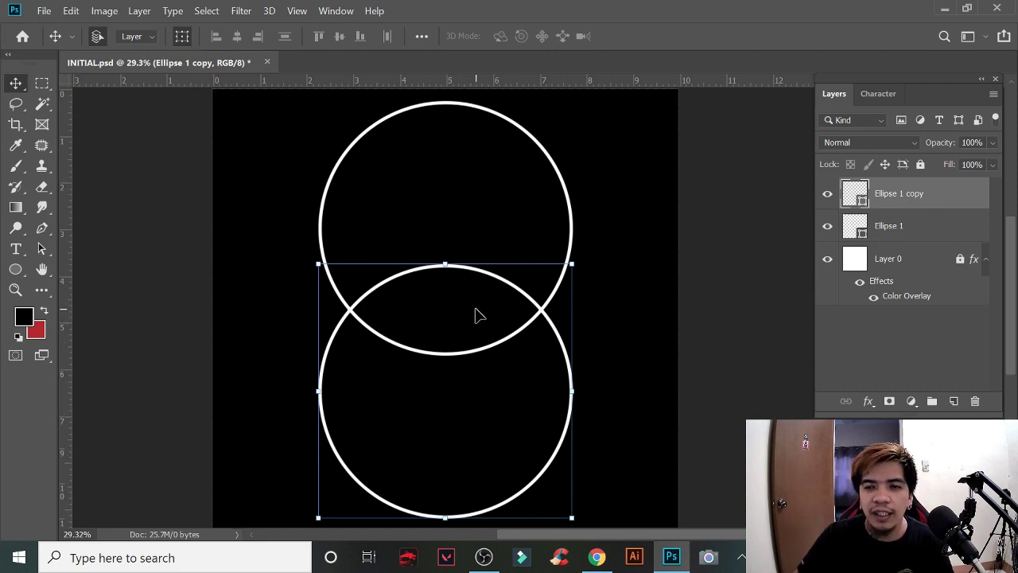
mouse_move(623, 124)
left_mouse_down()
mouse_move(581, 231)
mouse_move(273, 481)
left_mouse_up()
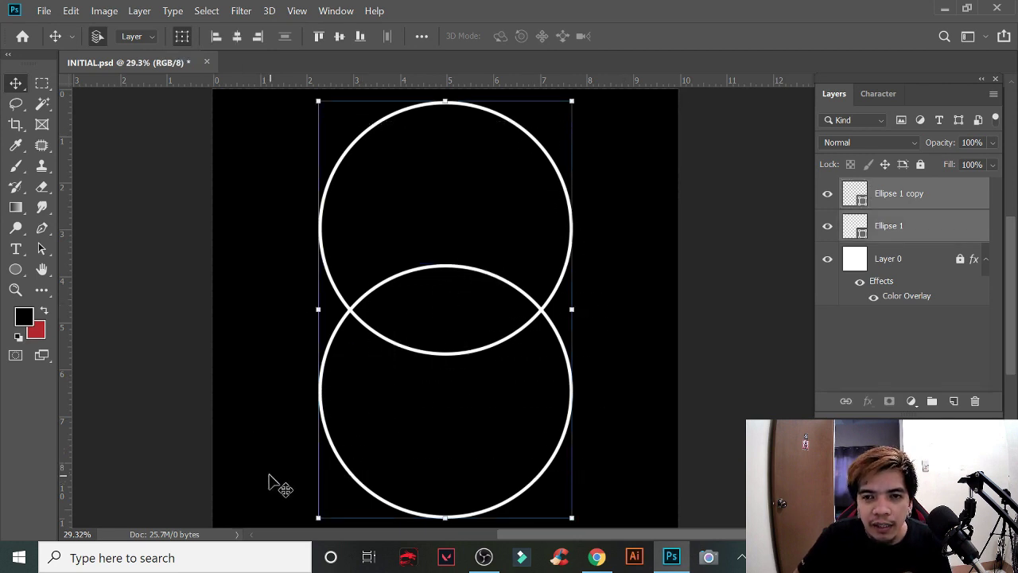
right_click(921, 237)
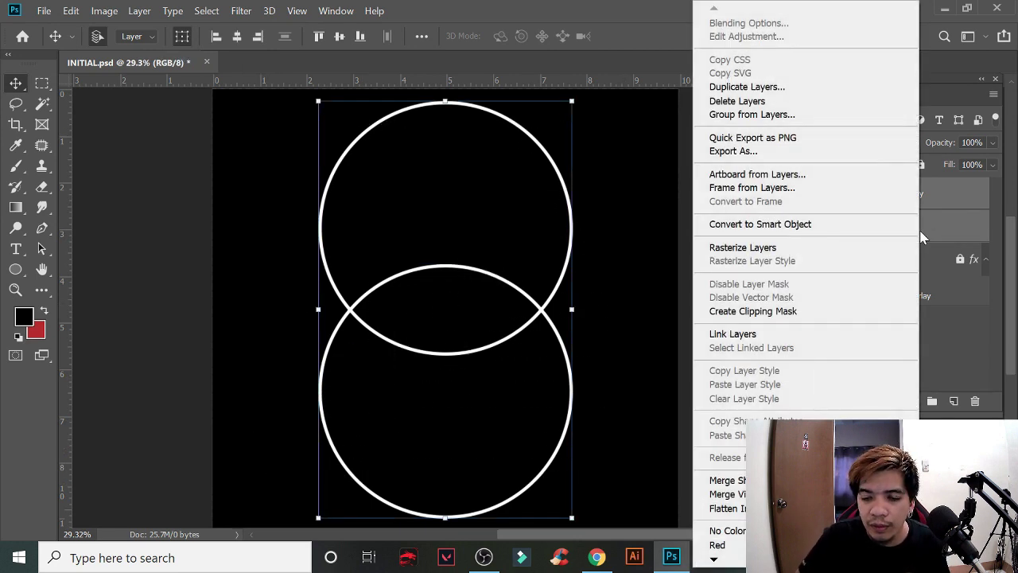
left_click(792, 225)
Step: Duplicate the circle-pair layer and rotate the copy 90° into left and right rings
mouse_move(948, 199)
left_mouse_down()
mouse_move(941, 235)
mouse_move(954, 401)
left_mouse_up()
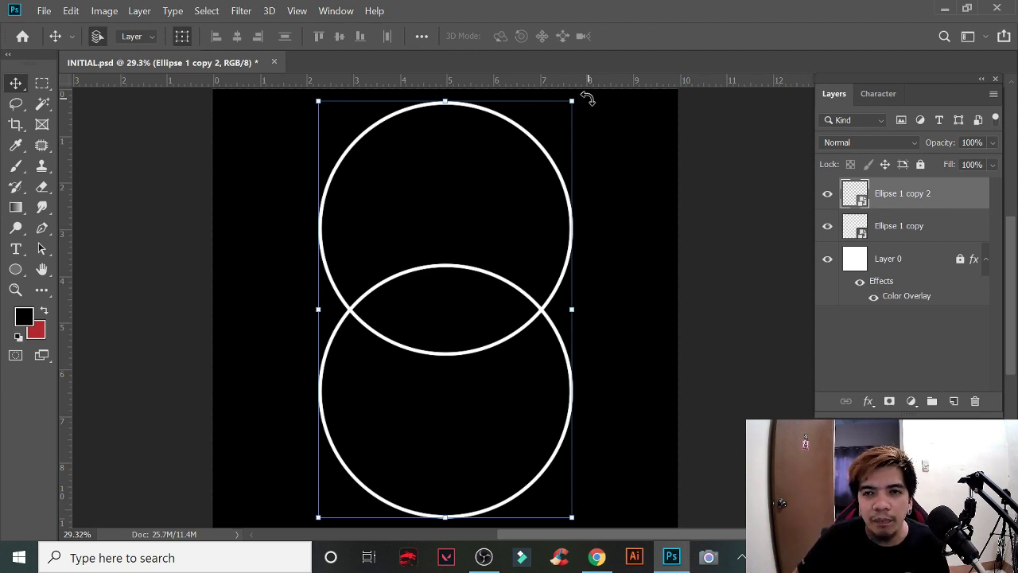
mouse_move(587, 97)
left_mouse_down()
mouse_move(693, 283)
mouse_move(654, 438)
left_mouse_up()
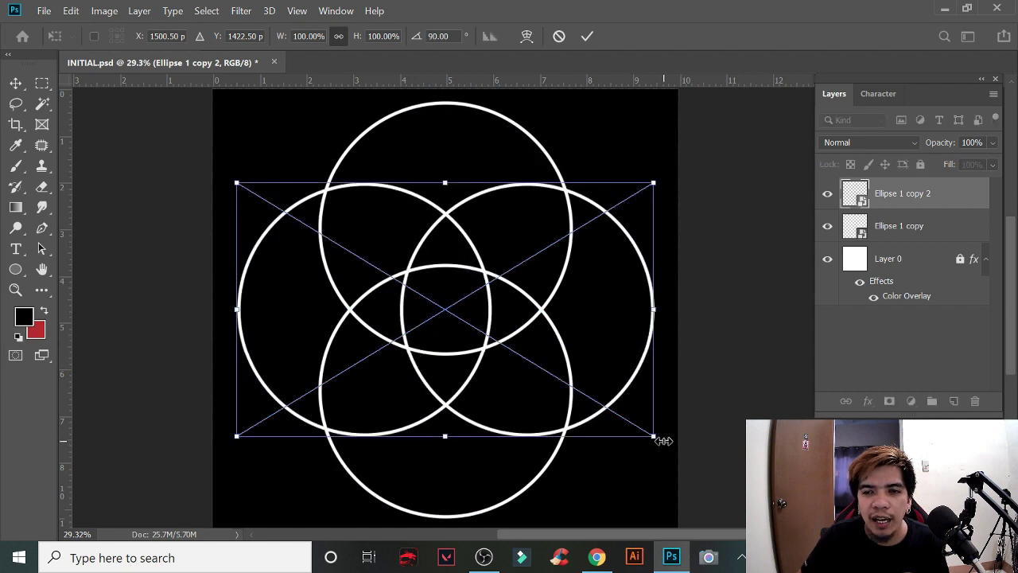
left_click(14, 85)
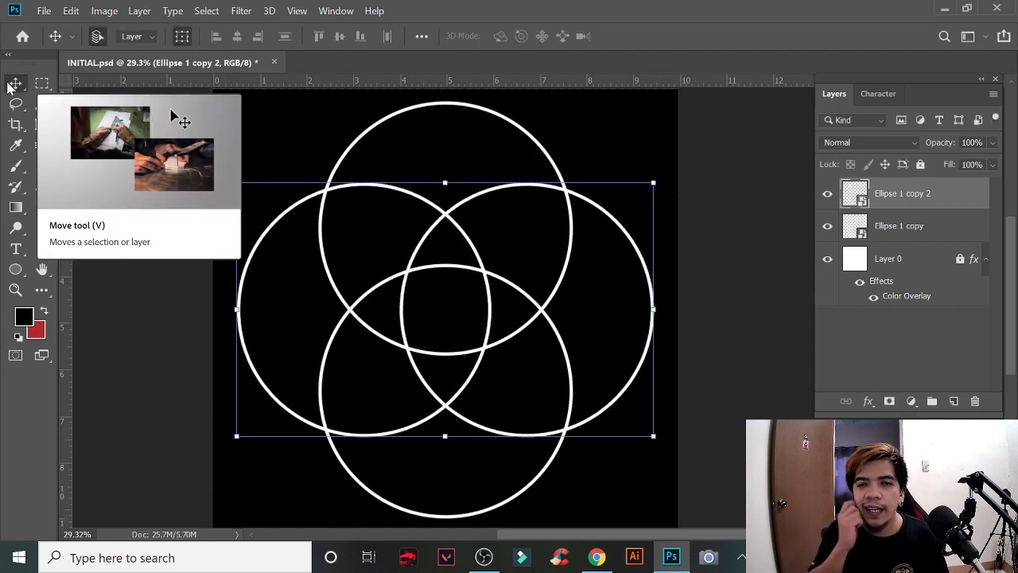
Step: Select Ellipse 1 copy 2 and Ellipse 1 copy, then toggle copy 2's visibility to check the side rings
left_click(714, 314)
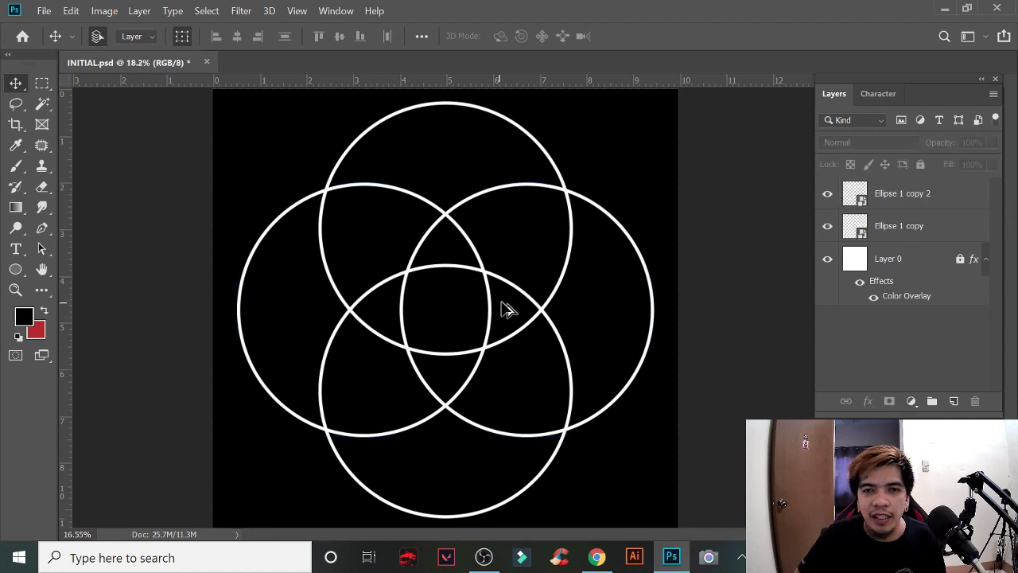
scroll(710, 288, "down", 2)
scroll(718, 277, "up", 2)
scroll(668, 284, "up", 1)
scroll(732, 269, "up", 2)
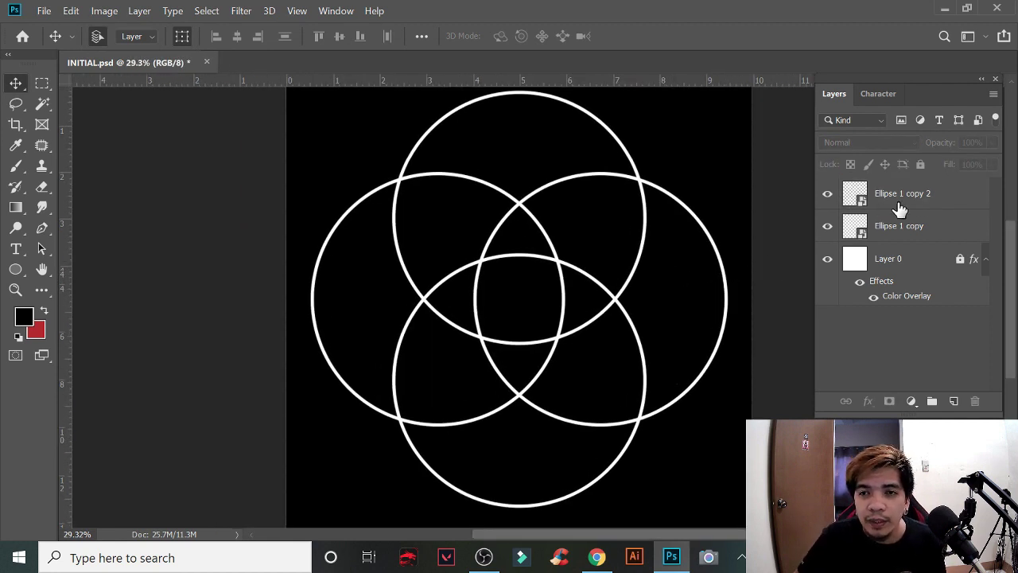
left_click(942, 204)
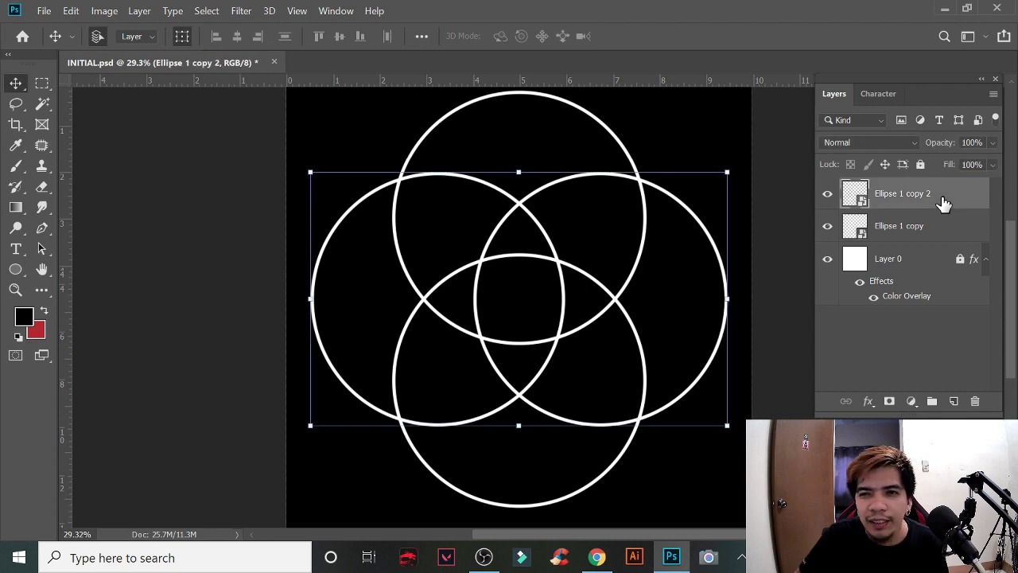
left_click(957, 232, "shift")
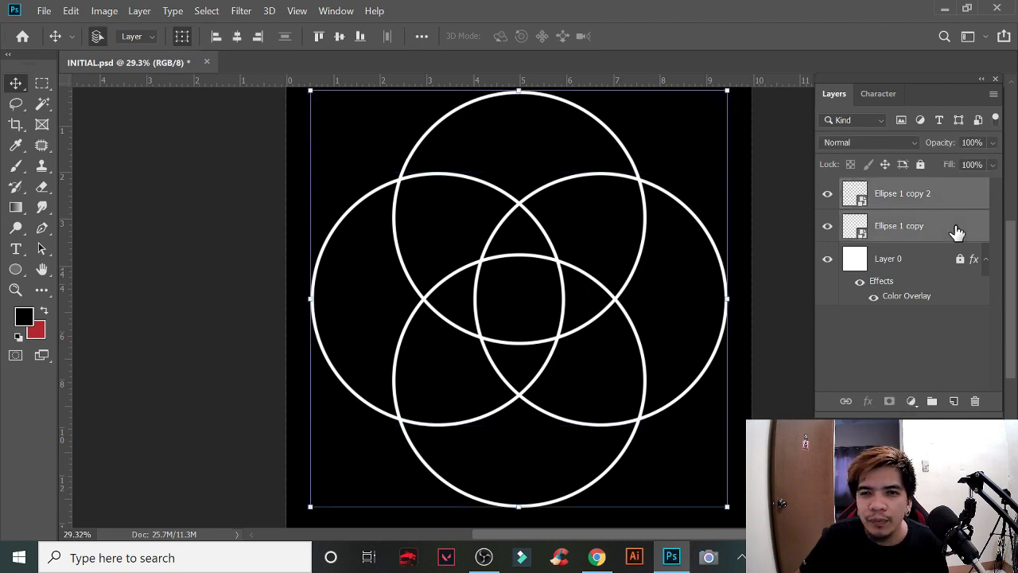
left_click(958, 200)
left_click(828, 194)
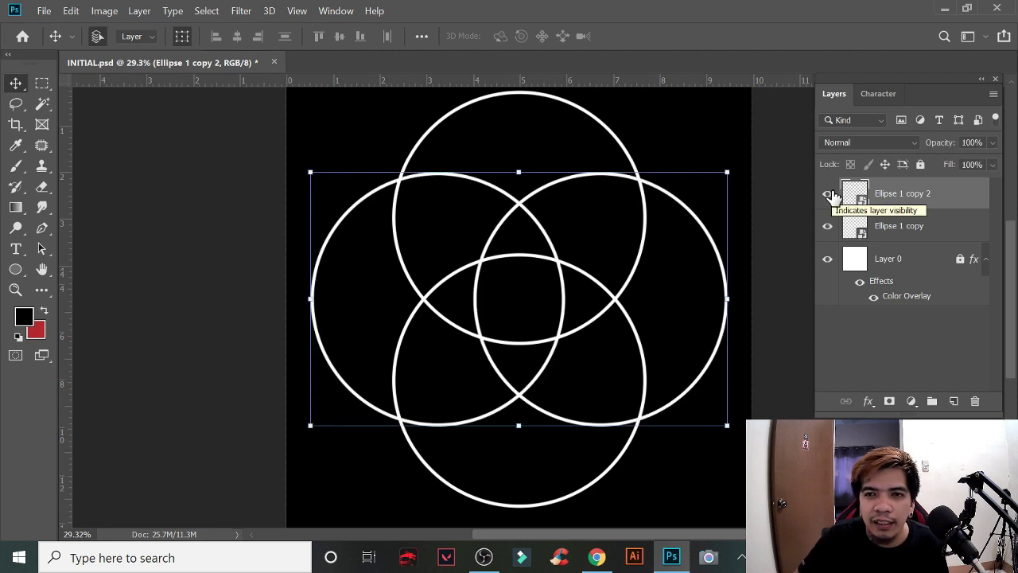
Step: Duplicate Ellipse 1 copy 2, rotate the copy to 135°, then duplicate the resulting Ellipse 1 copy 3
left_click_drag(955, 195, 954, 400)
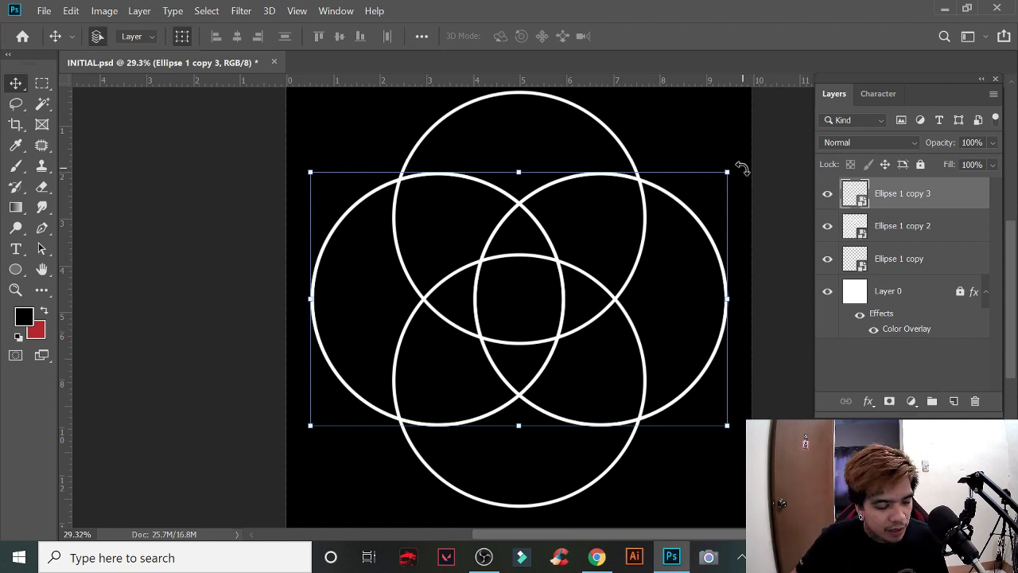
mouse_move(741, 168)
left_mouse_down()
mouse_move(775, 241)
mouse_move(745, 360)
left_mouse_up()
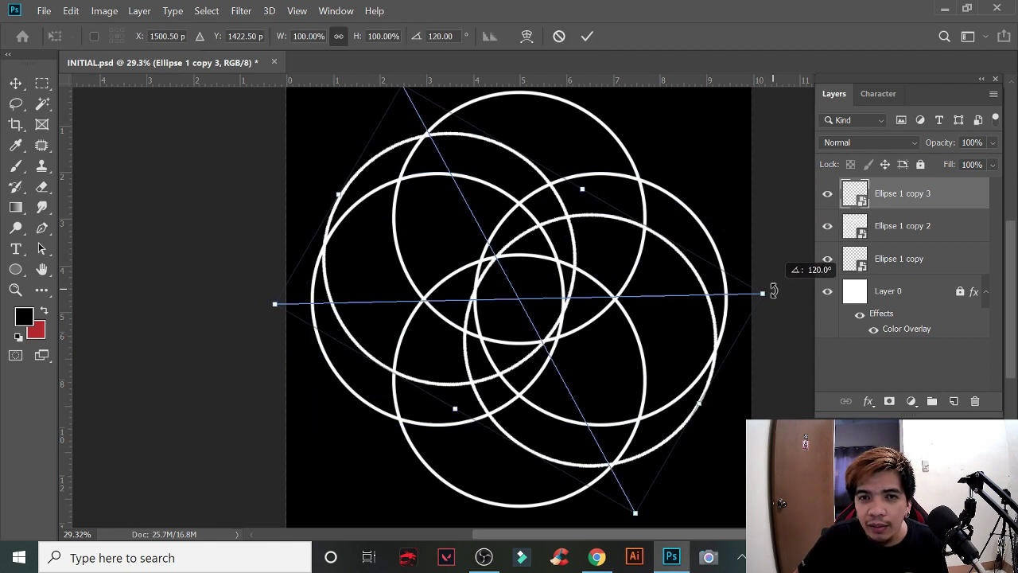
left_click_drag(741, 365, 745, 359)
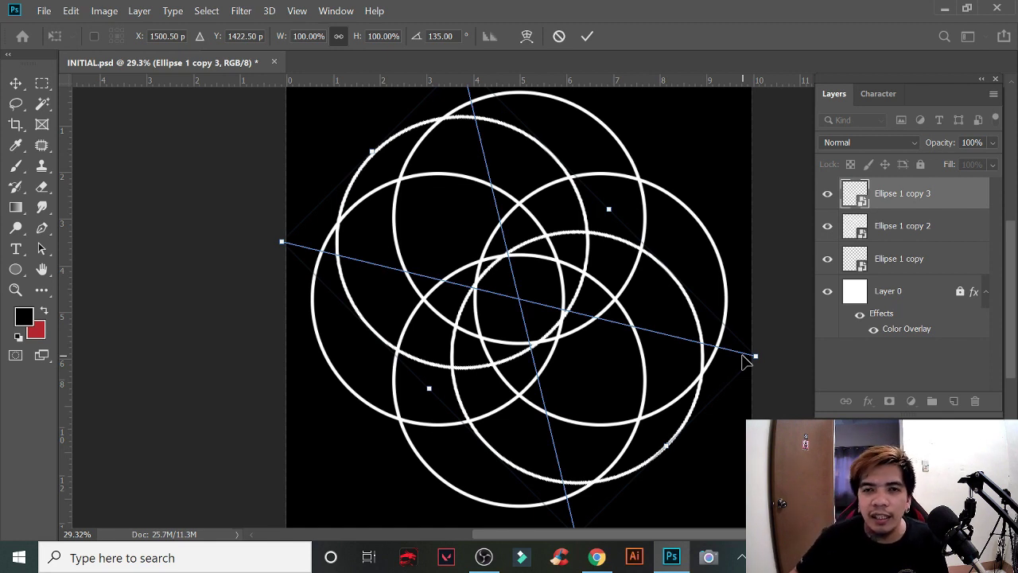
key("Return")
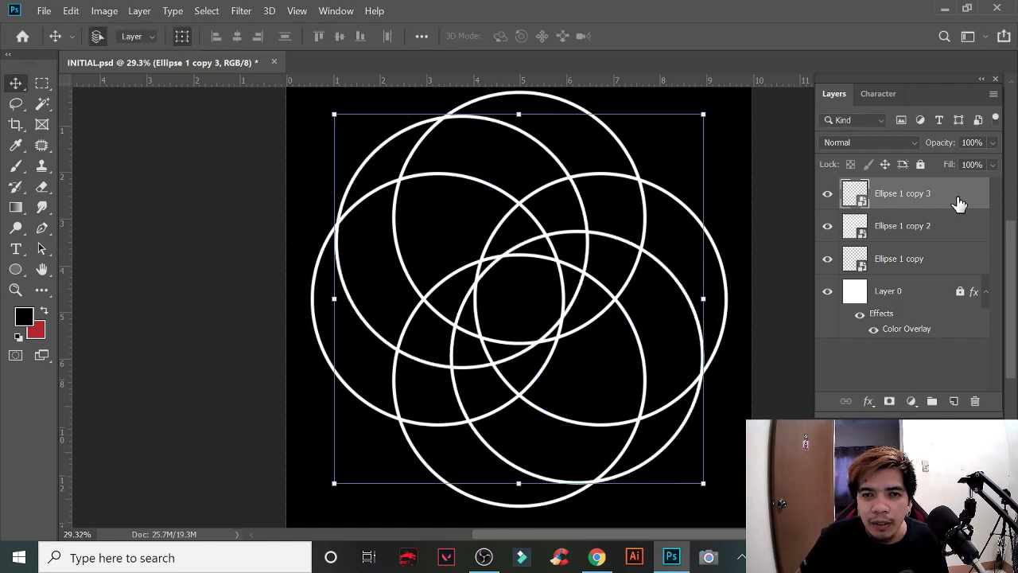
left_click_drag(962, 199, 956, 402)
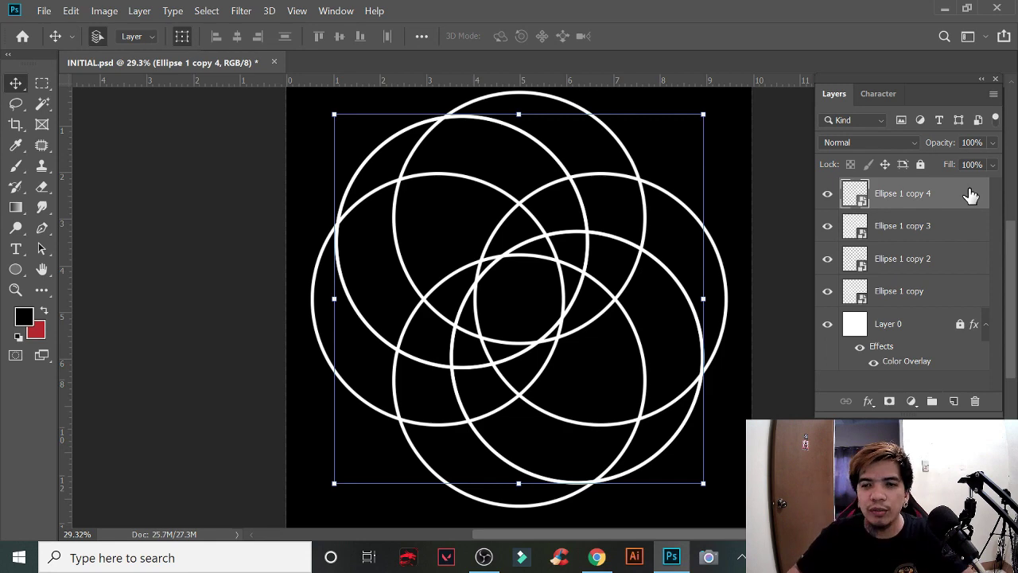
Step: Flip Ellipse 1 copy 4 horizontally with Edit > Transform, forming an eight-ring rosette
left_click(71, 13)
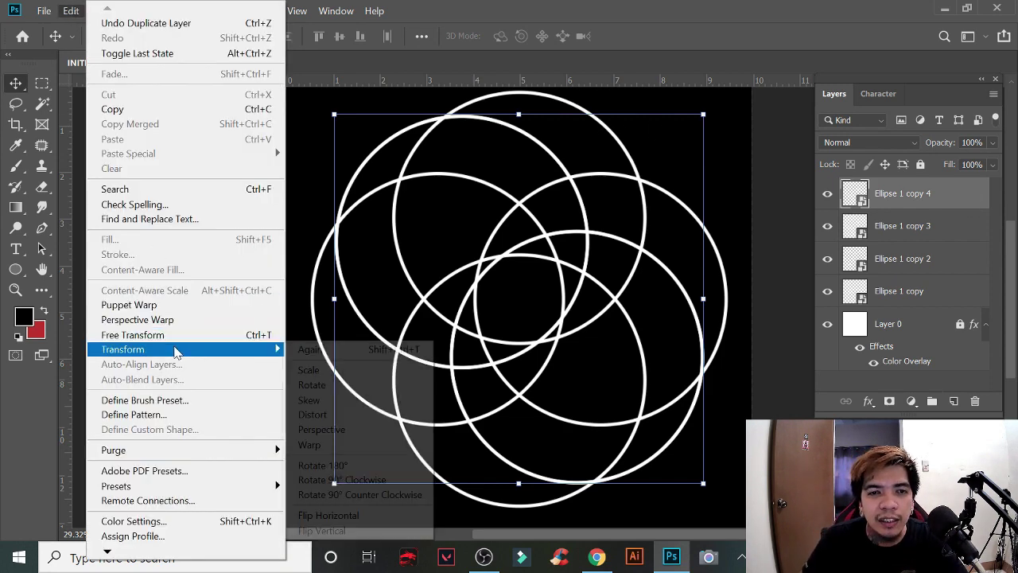
mouse_move(123, 349)
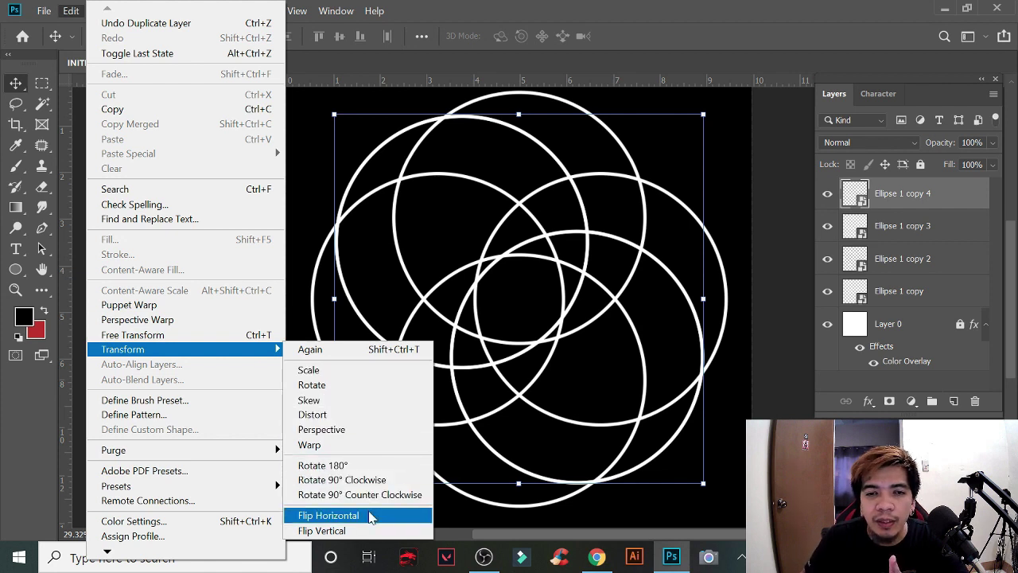
left_click(370, 517)
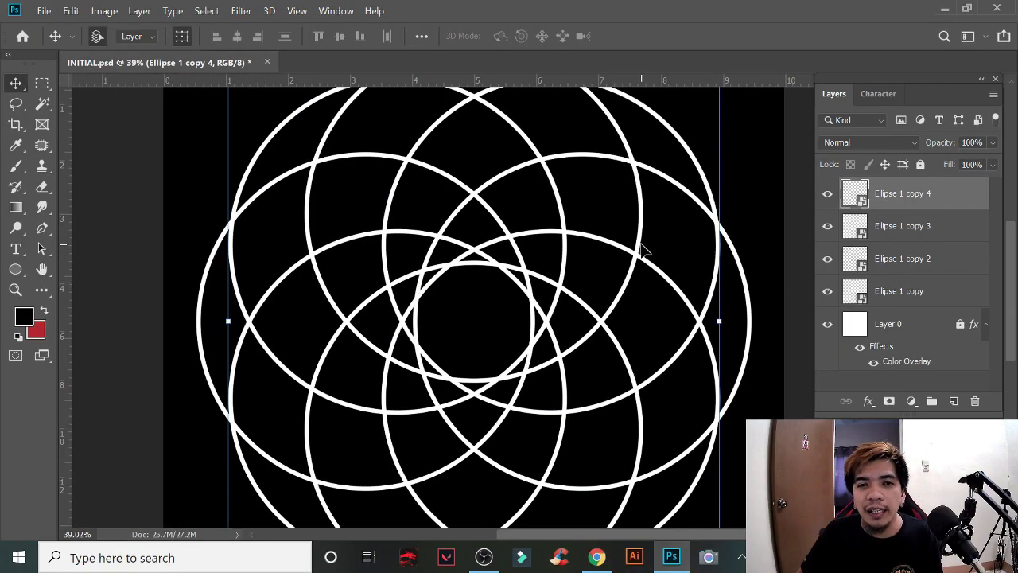
scroll(571, 277, "down", 2)
scroll(646, 232, "up", 1)
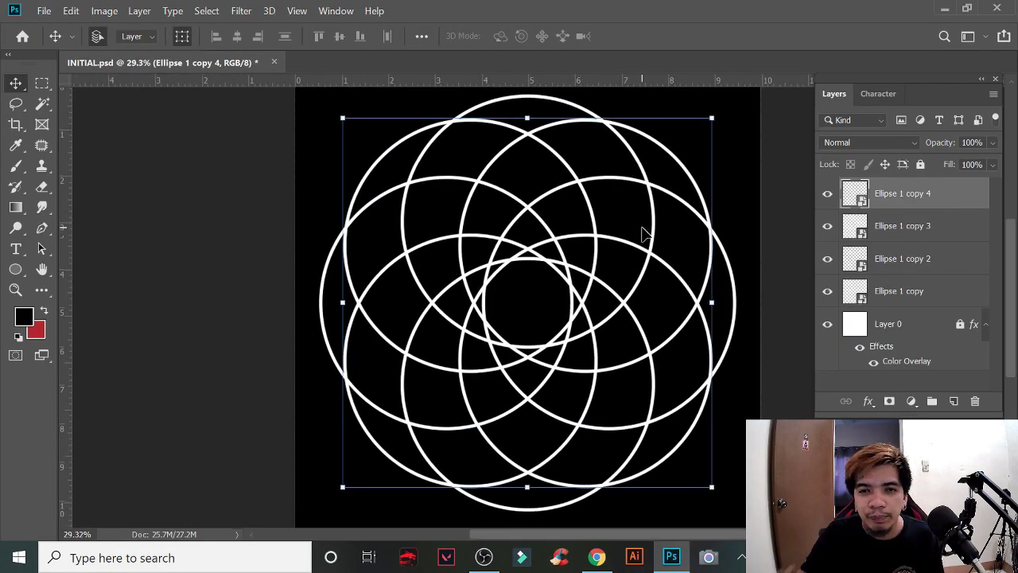
Step: Select all four Ellipse ring layers and convert them into one smart object
left_click(951, 298)
left_click(972, 199, "shift")
right_click(973, 199)
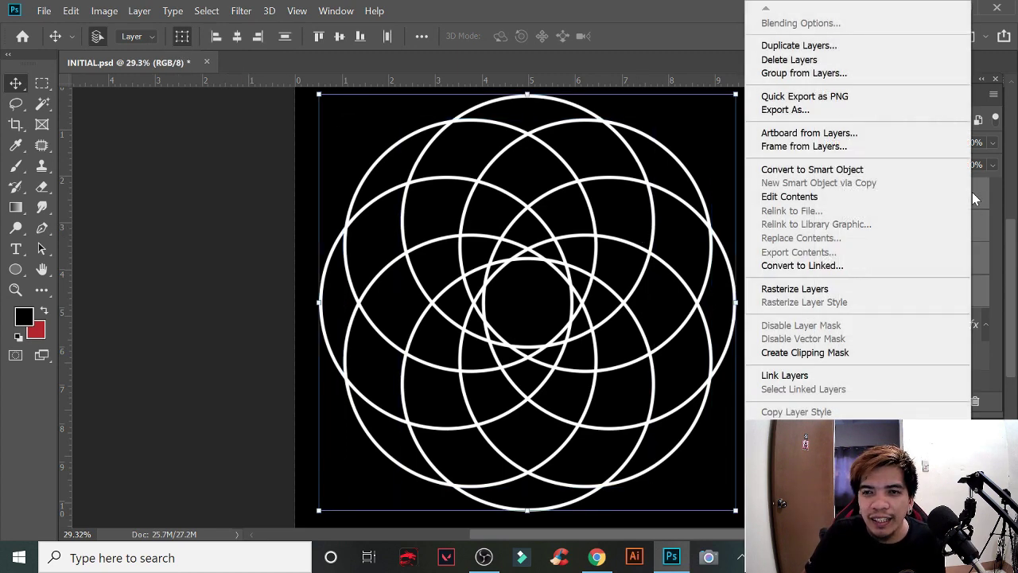
left_click(987, 193)
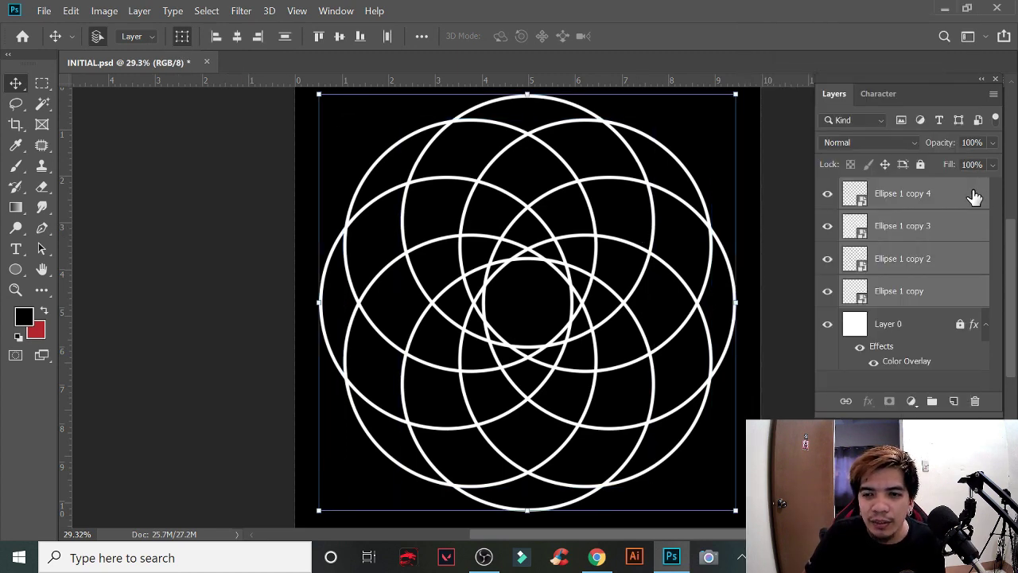
right_click(972, 193)
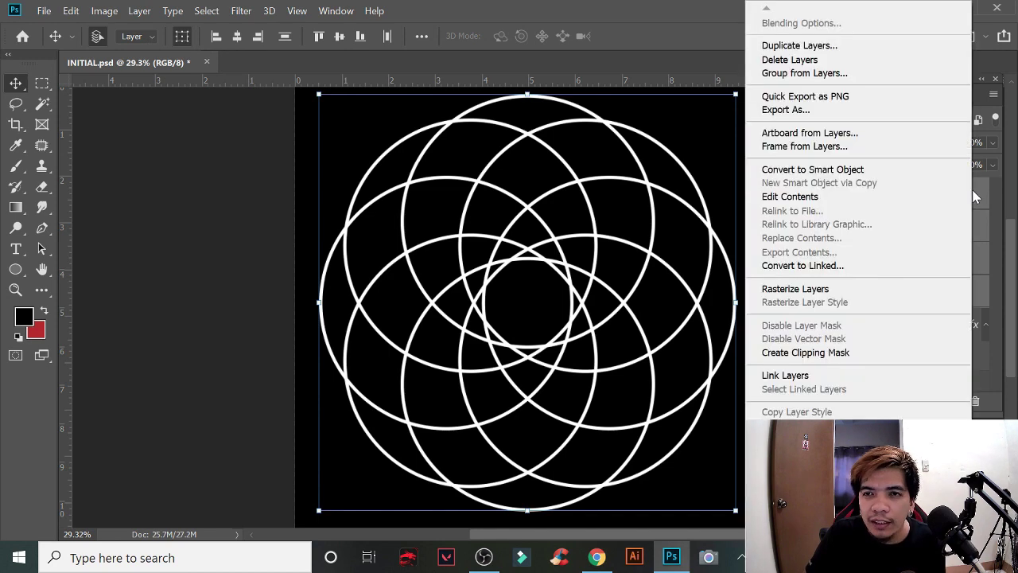
left_click(905, 170)
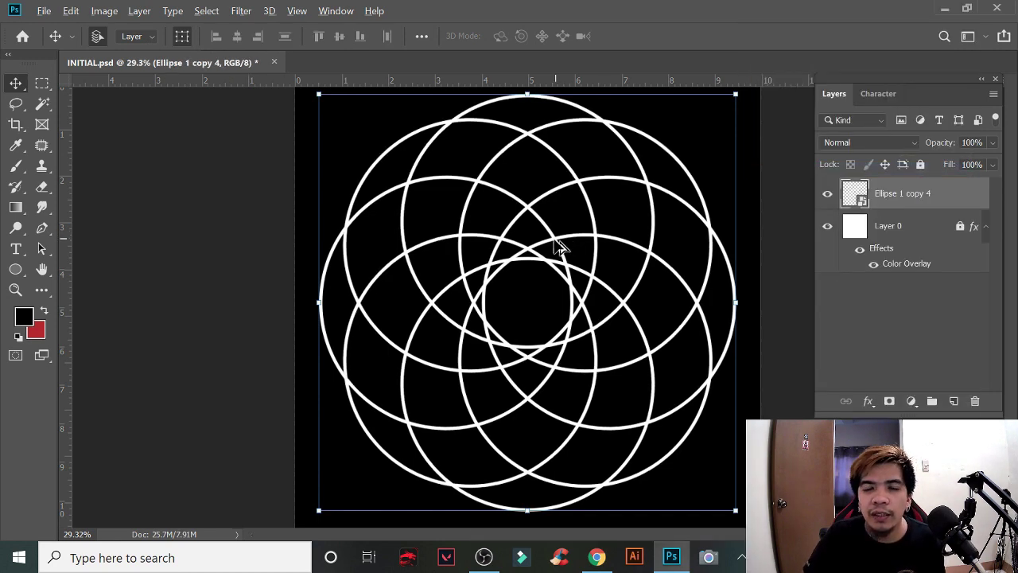
Step: Duplicate the ring smart object and rotate the copy 15°
scroll(556, 246, "down", 2)
scroll(727, 199, "up", 2)
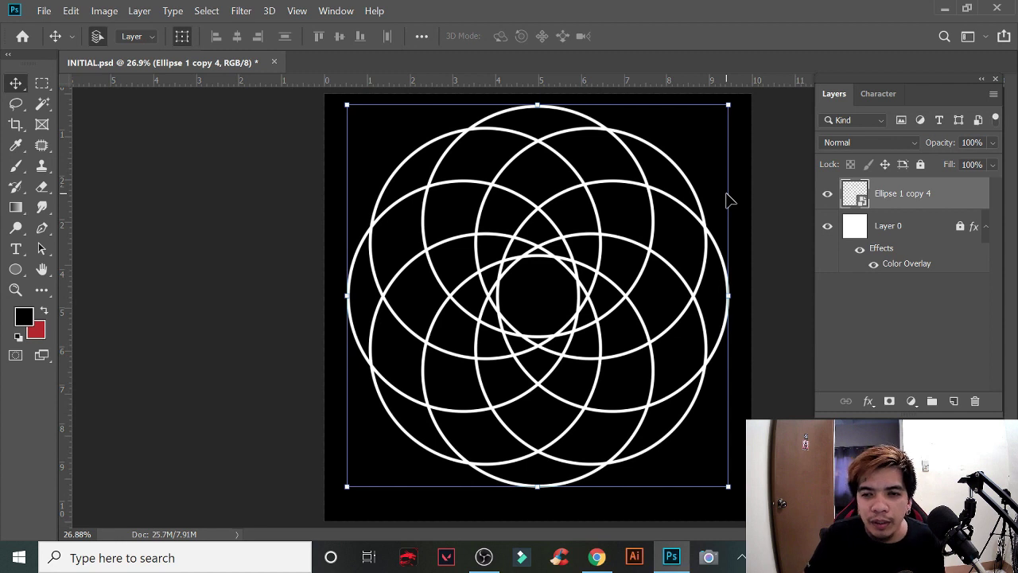
mouse_move(948, 198)
left_mouse_down()
mouse_move(940, 295)
mouse_move(954, 400)
left_mouse_up()
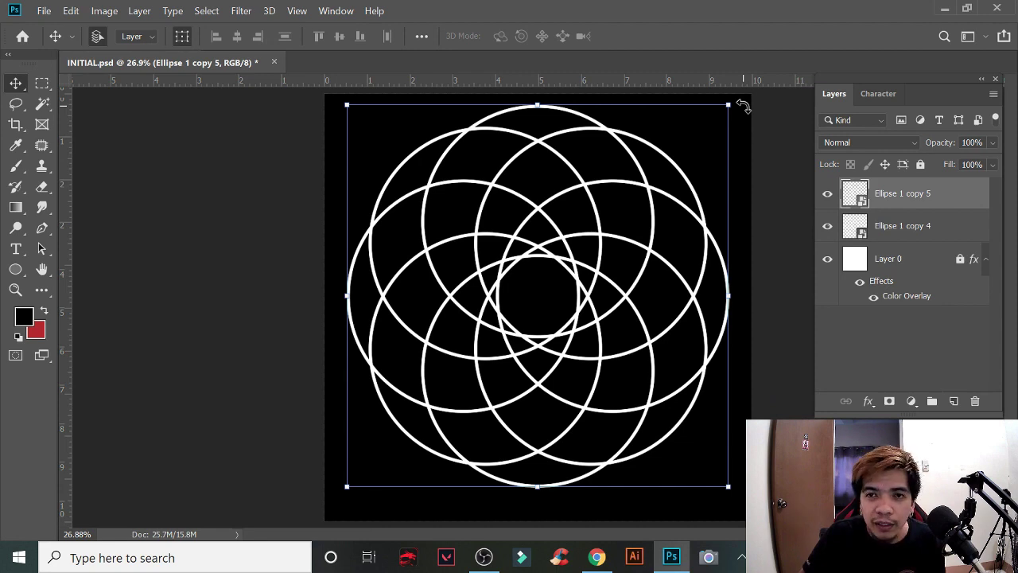
mouse_move(743, 105)
left_mouse_down()
mouse_move(787, 151)
mouse_move(803, 133)
left_mouse_up()
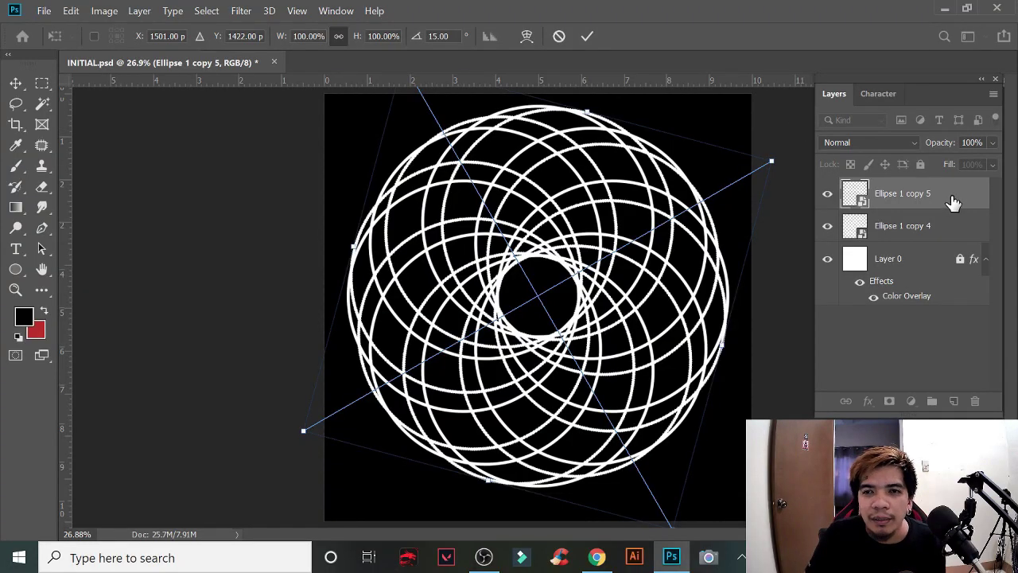
Step: Commit the 15° turn, duplicate Ellipse 1 copy 5, and flip the new copy horizontally
key("Return")
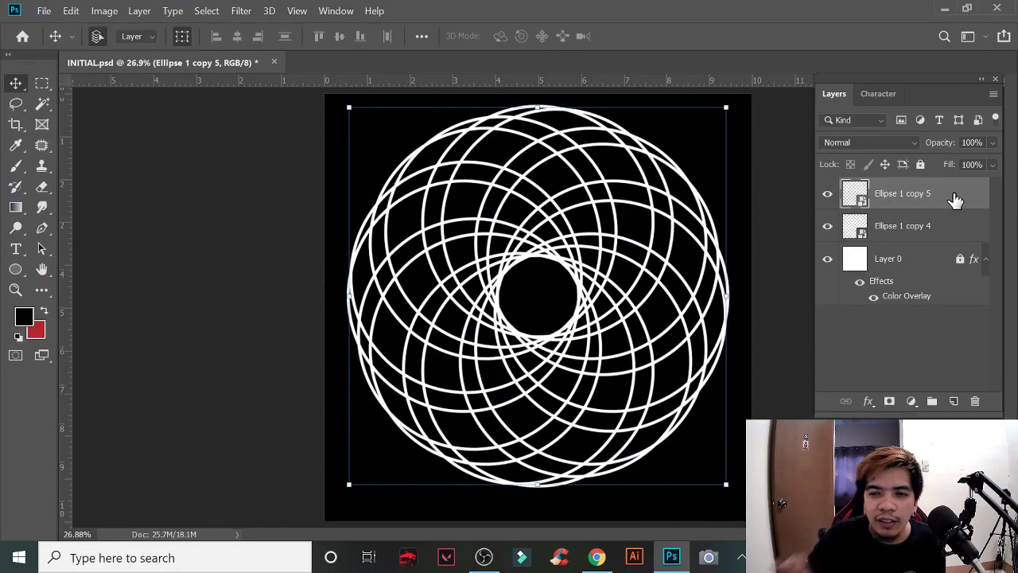
left_click_drag(955, 199, 953, 401)
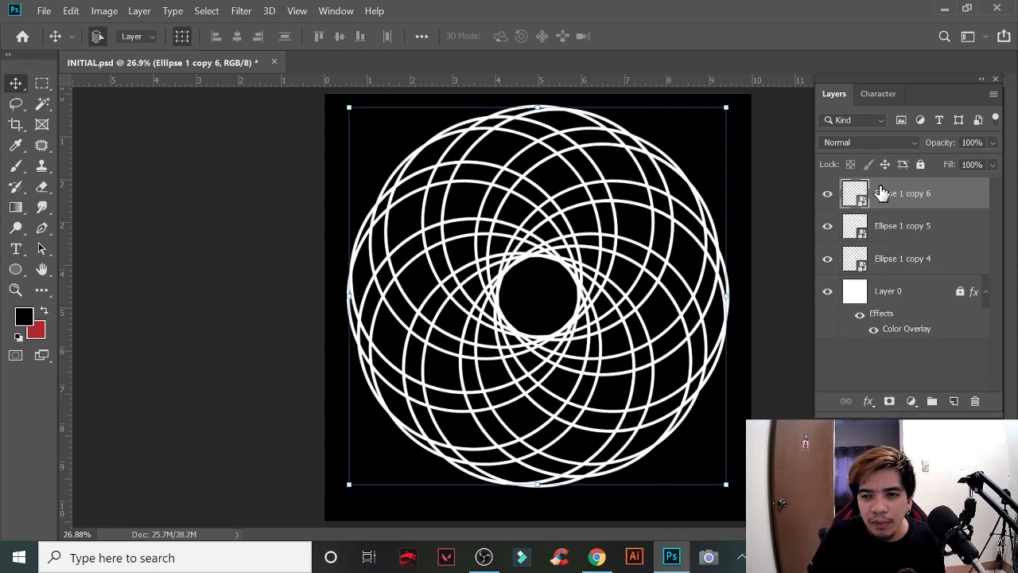
left_click(71, 11)
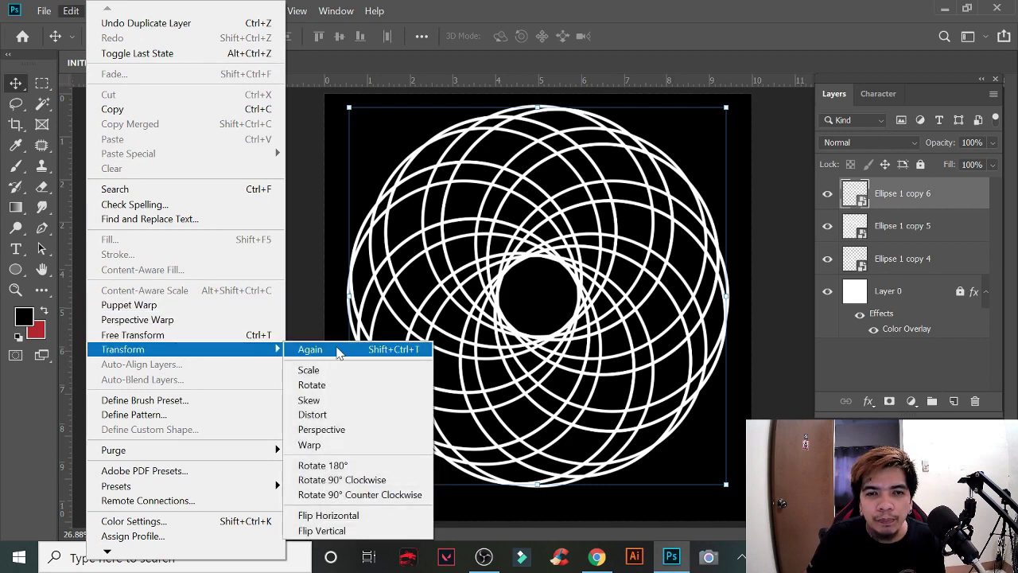
left_click(351, 515)
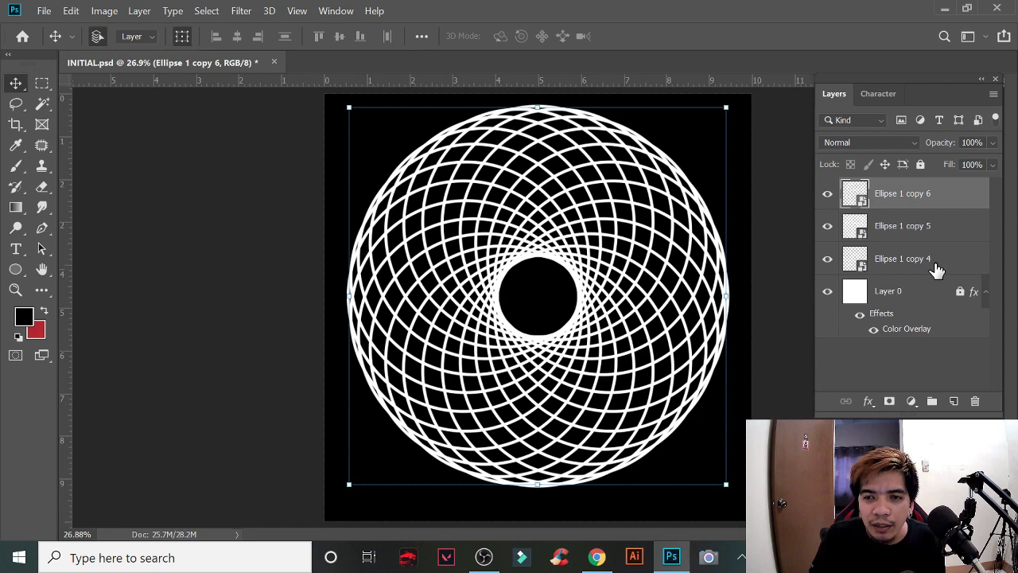
Step: Convert the three ring layers into one Ellipse 1 copy 6 smart object and check its visibility
left_click(936, 269, "shift")
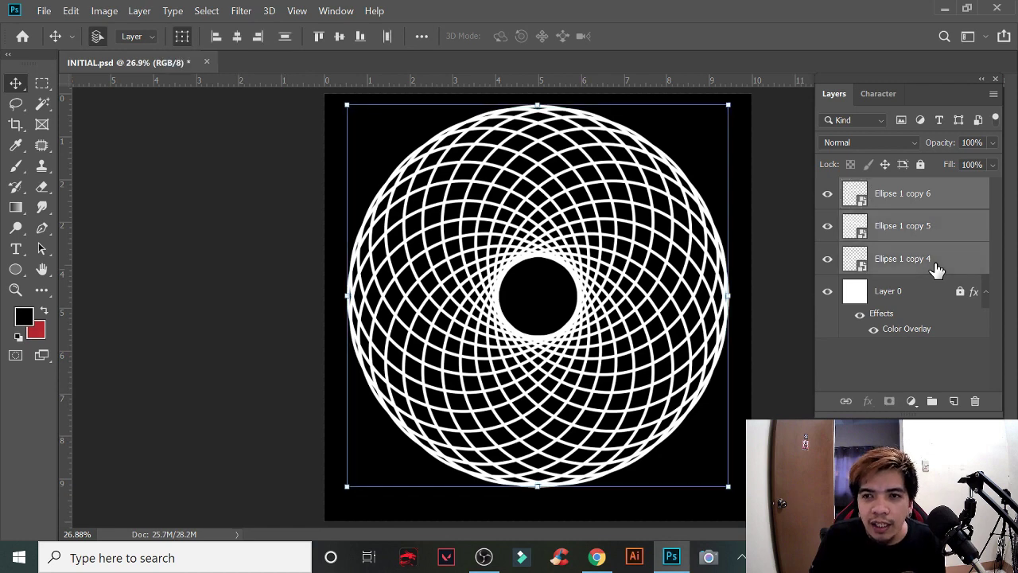
right_click(935, 264)
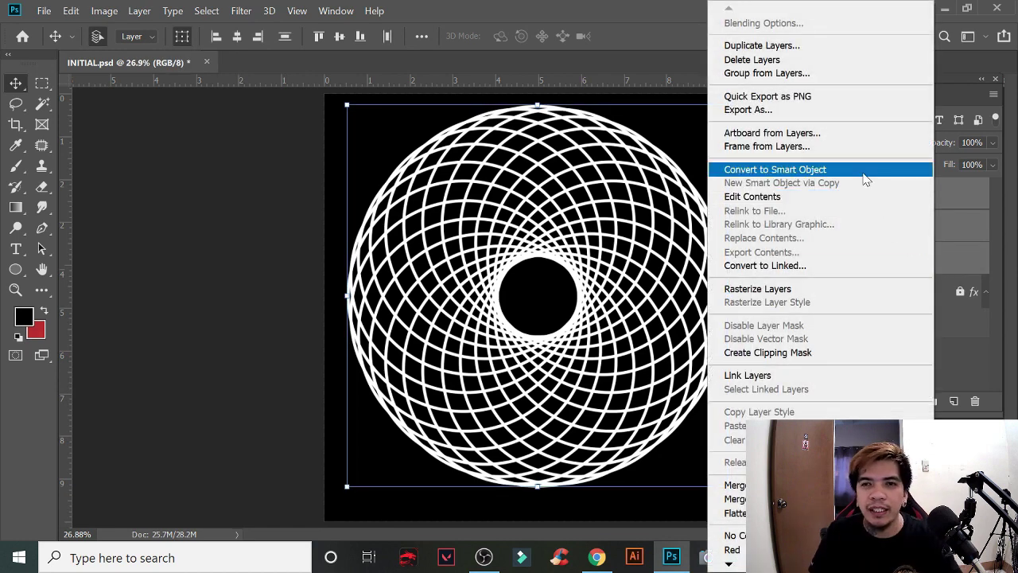
left_click(865, 177)
left_click(827, 195)
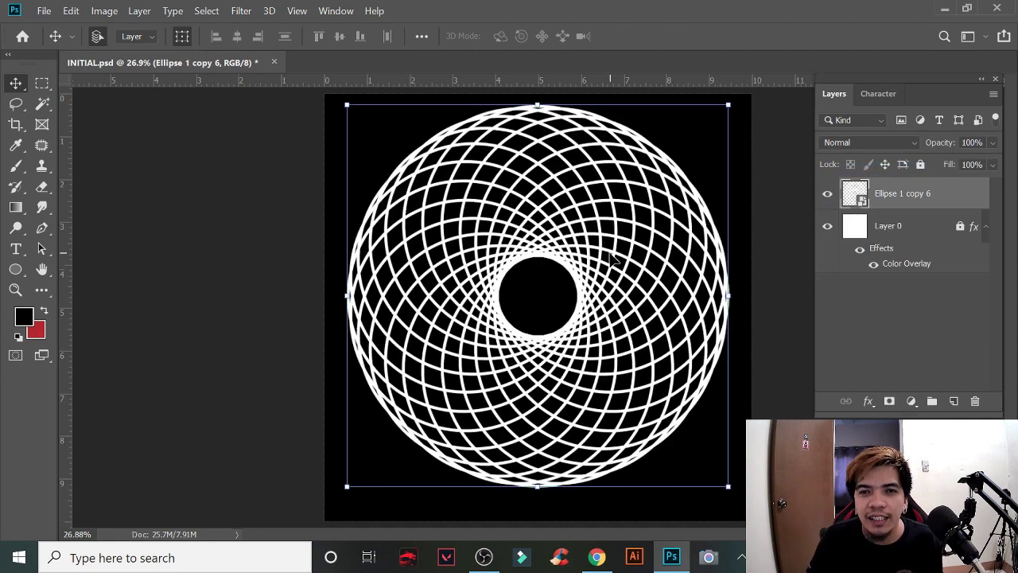
Step: Scale the spirograph ring down to about 82% and centre it in the black square
scroll(636, 278, "down", 3)
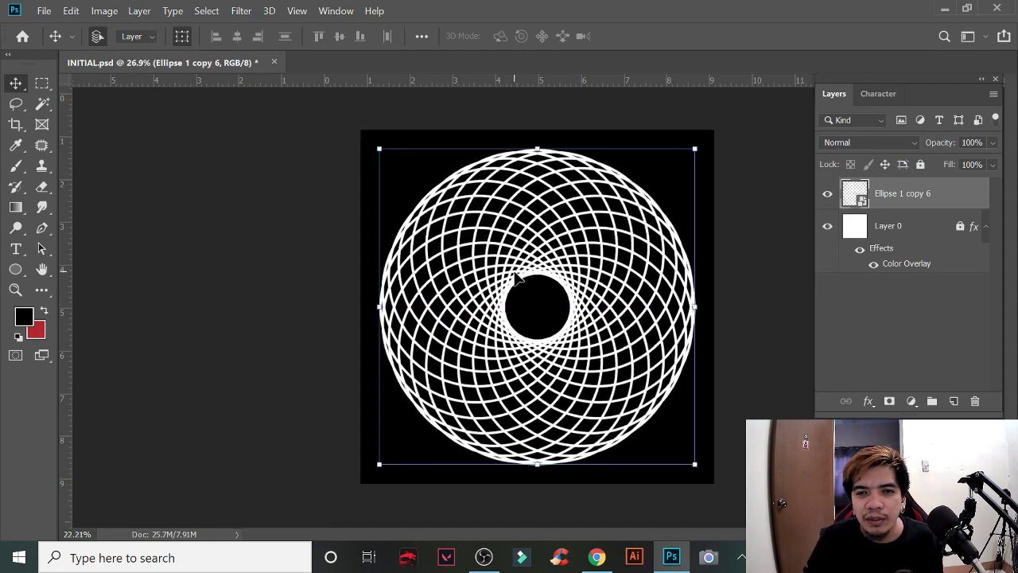
scroll(689, 284, "up", 3)
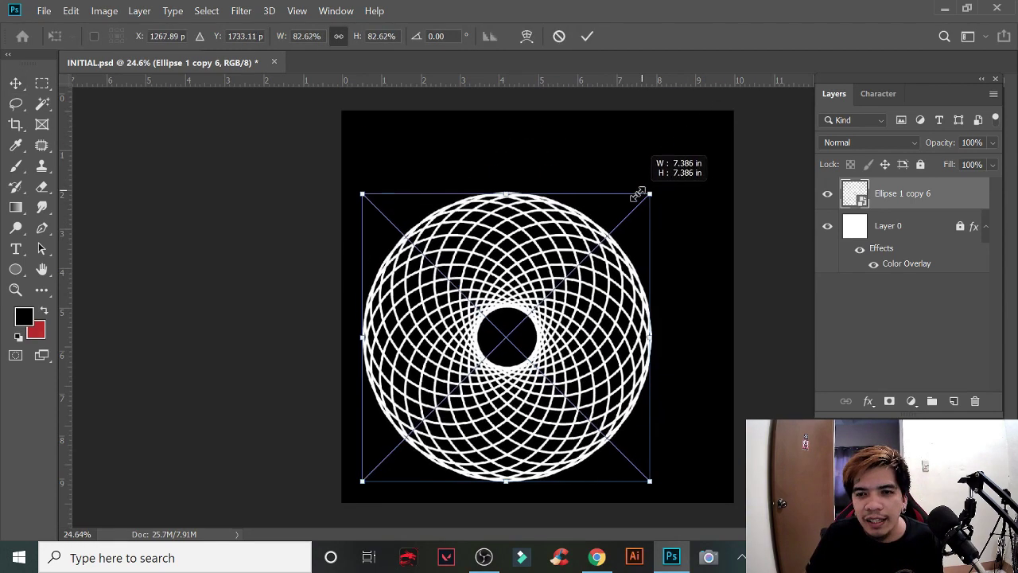
left_click_drag(706, 136, 652, 193)
left_click_drag(601, 255, 632, 222)
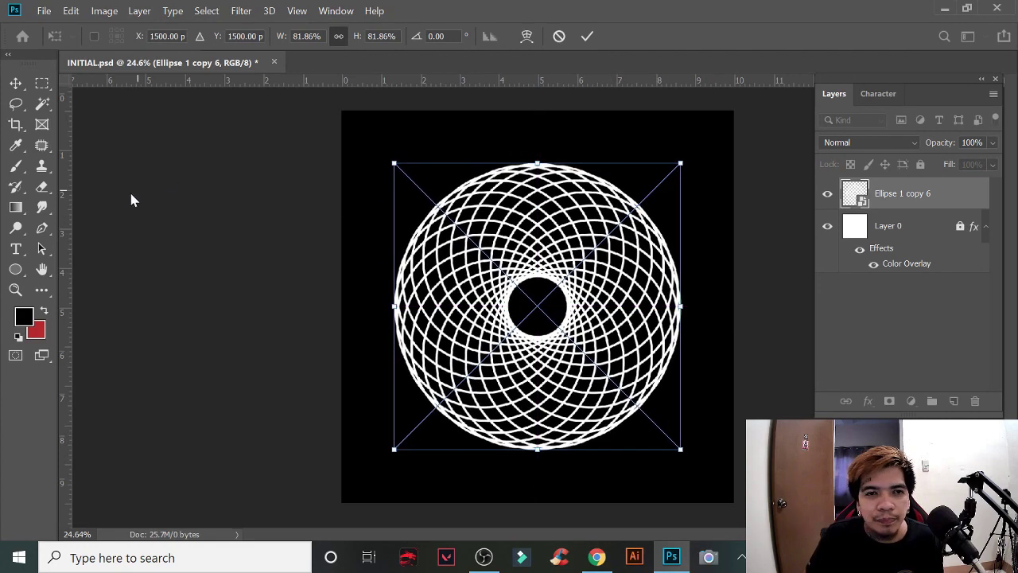
Step: Draw a stroke-only white circle around the spirograph and select it with Ellipse 1 copy 6
left_click(14, 271)
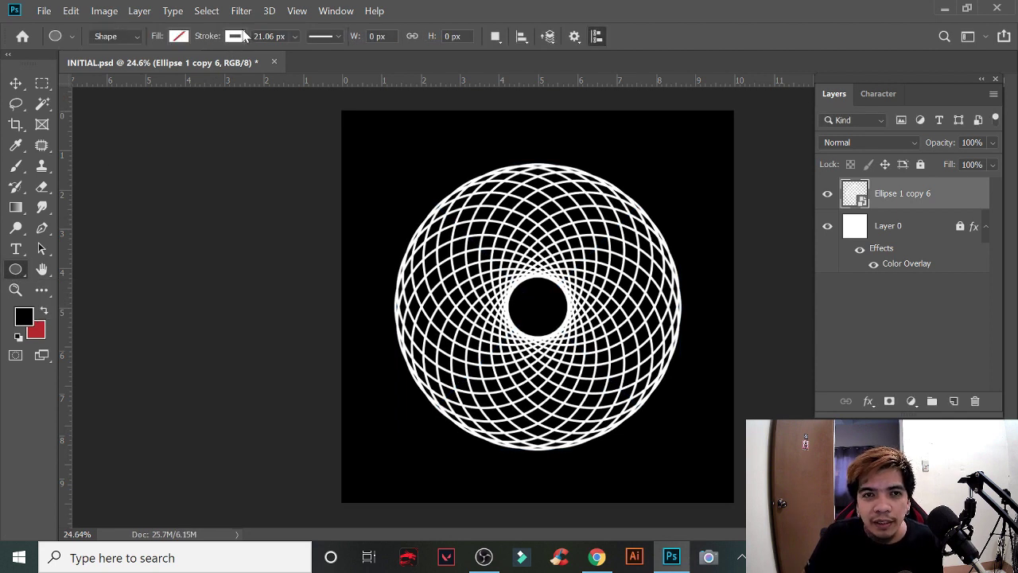
left_click(295, 38)
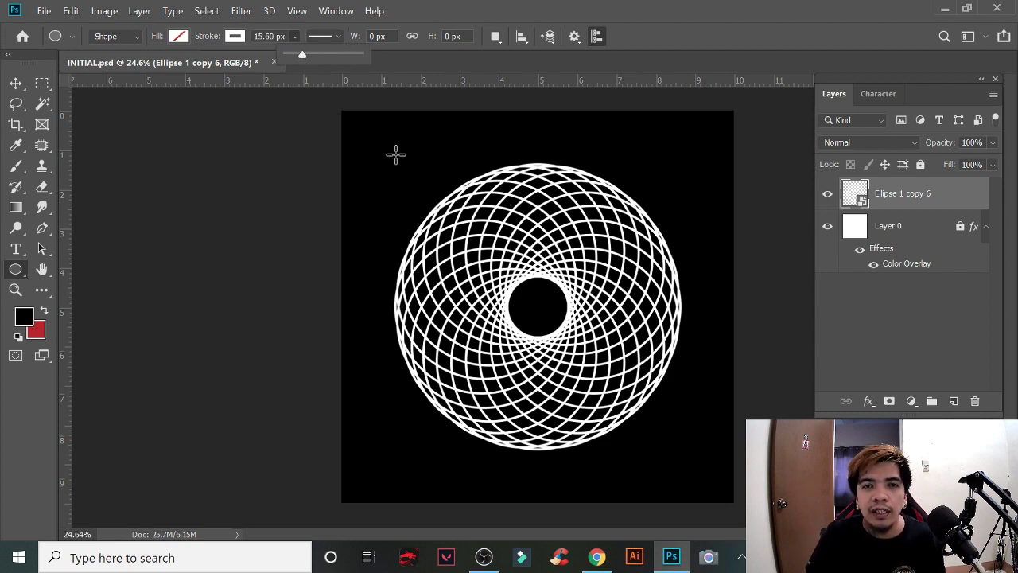
left_click_drag(381, 142, 800, 469)
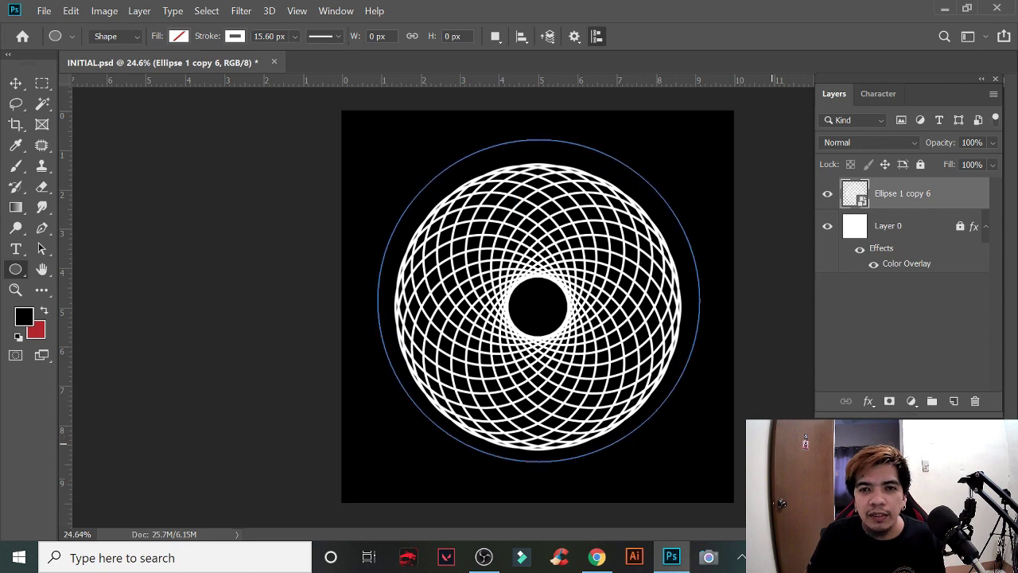
left_click_drag(801, 469, 685, 453)
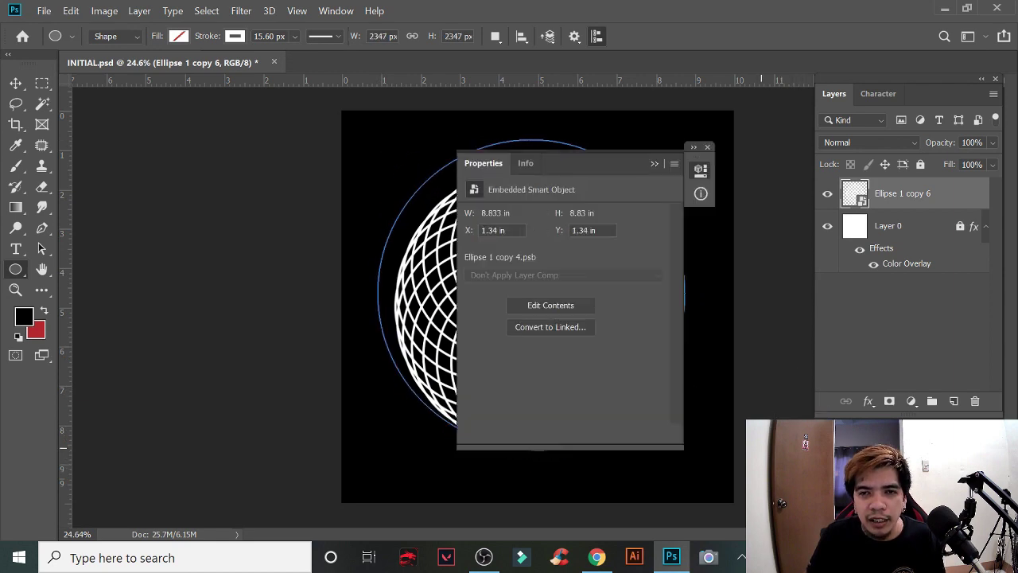
left_click(665, 161)
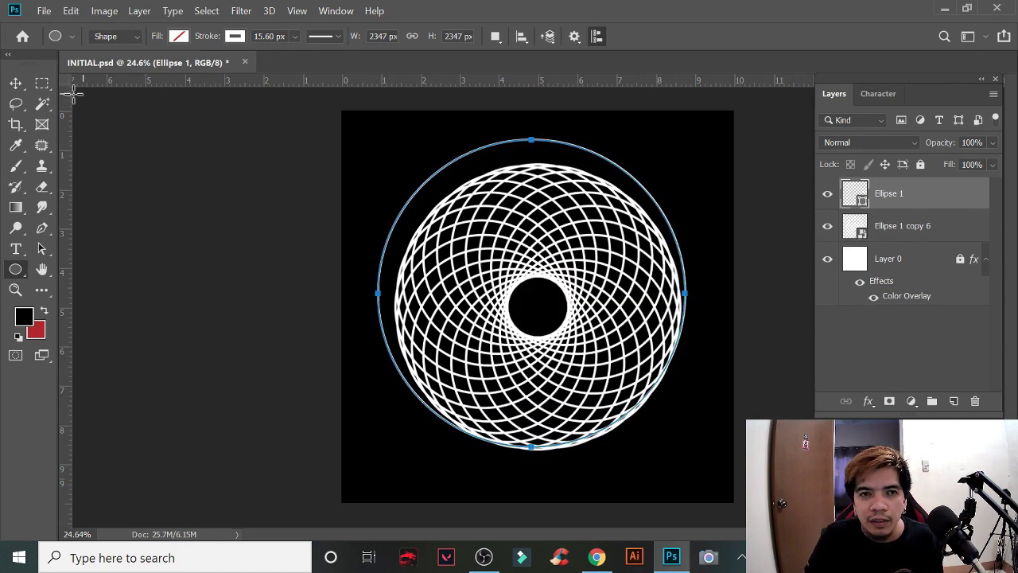
left_click(16, 82)
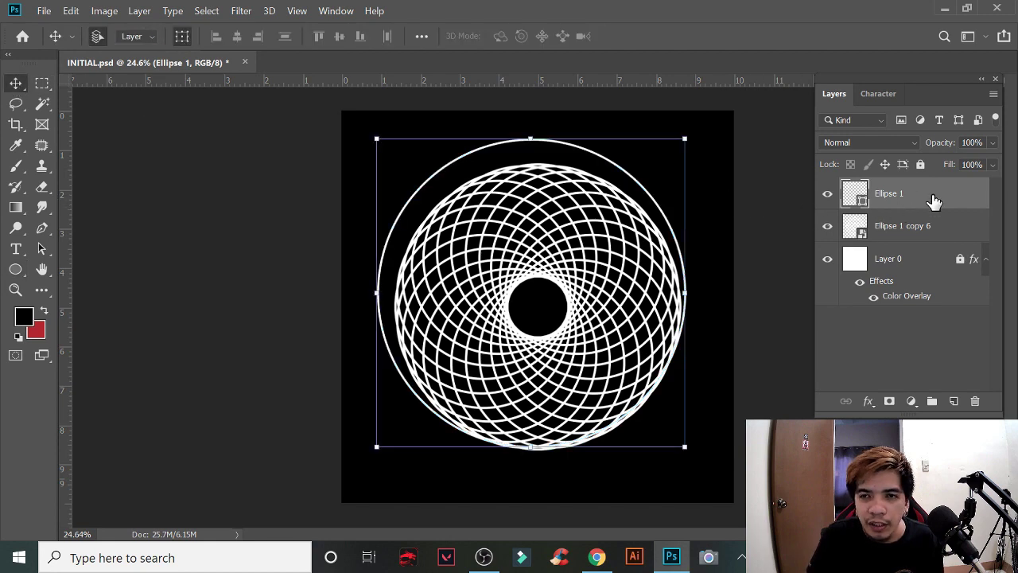
left_click(958, 229, "shift")
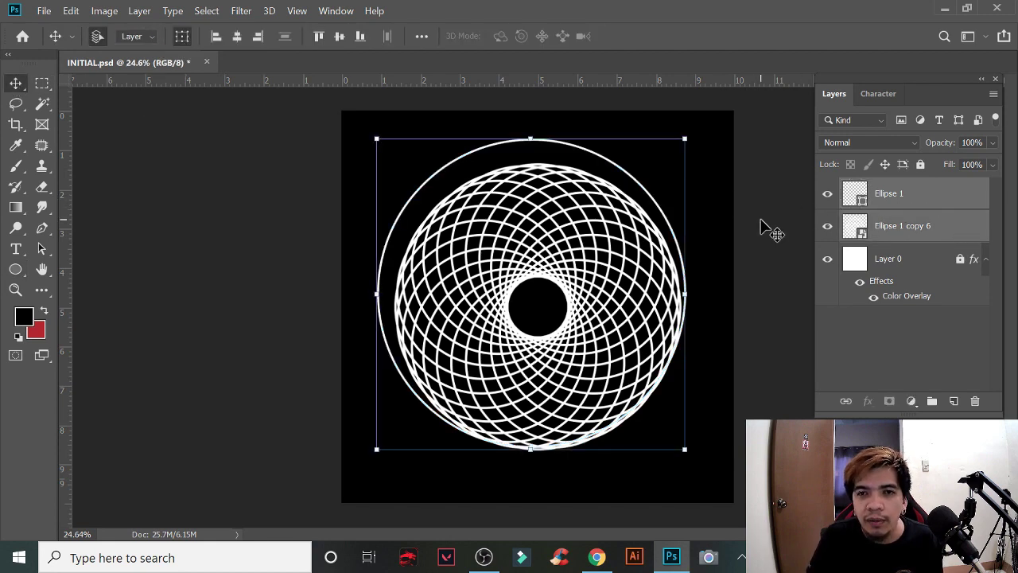
Step: Align the two layers' centres, then scale the outer Ellipse 1 ring to 97.35%
scroll(698, 239, "up", 2)
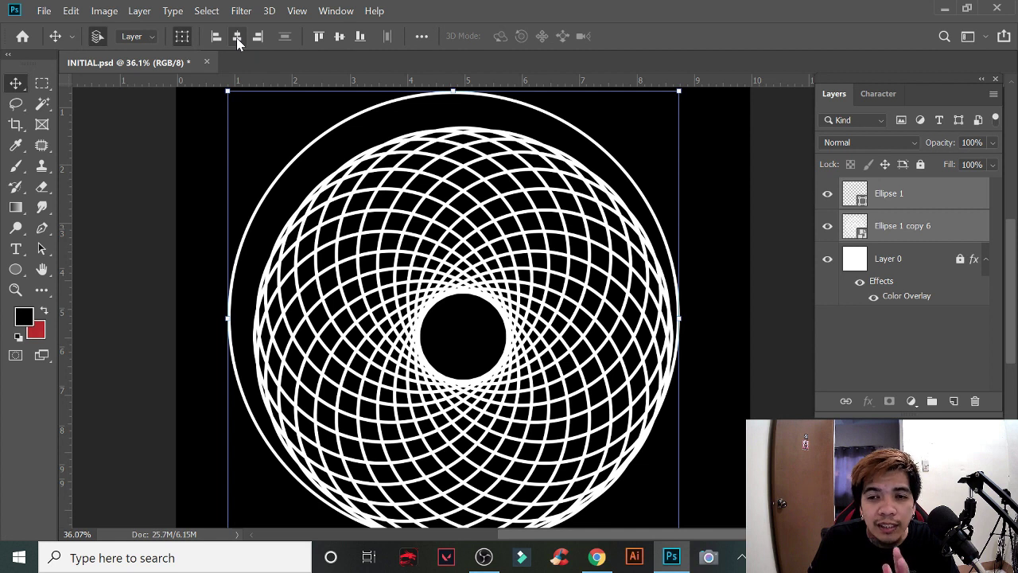
left_click(236, 37)
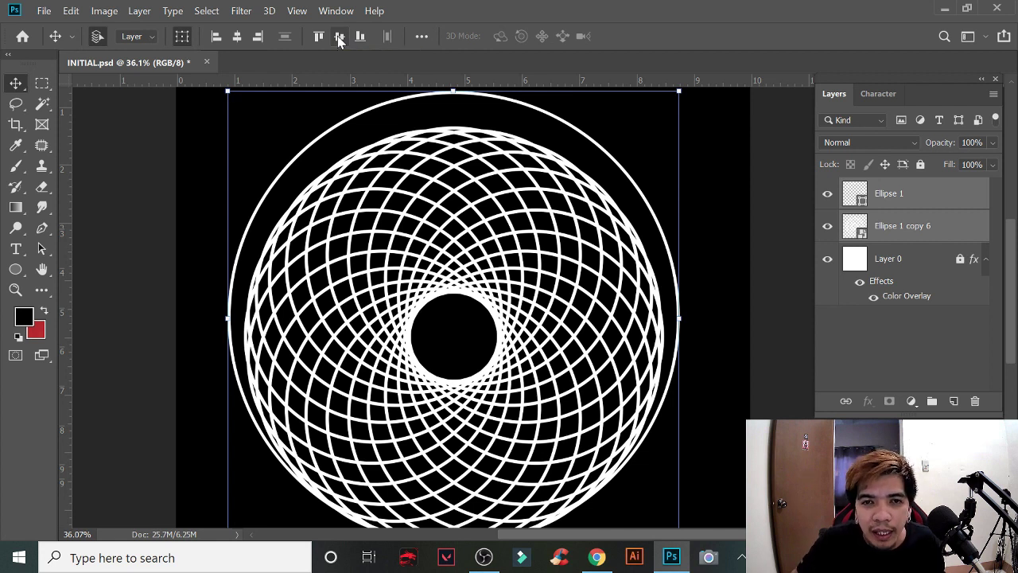
left_click(339, 36)
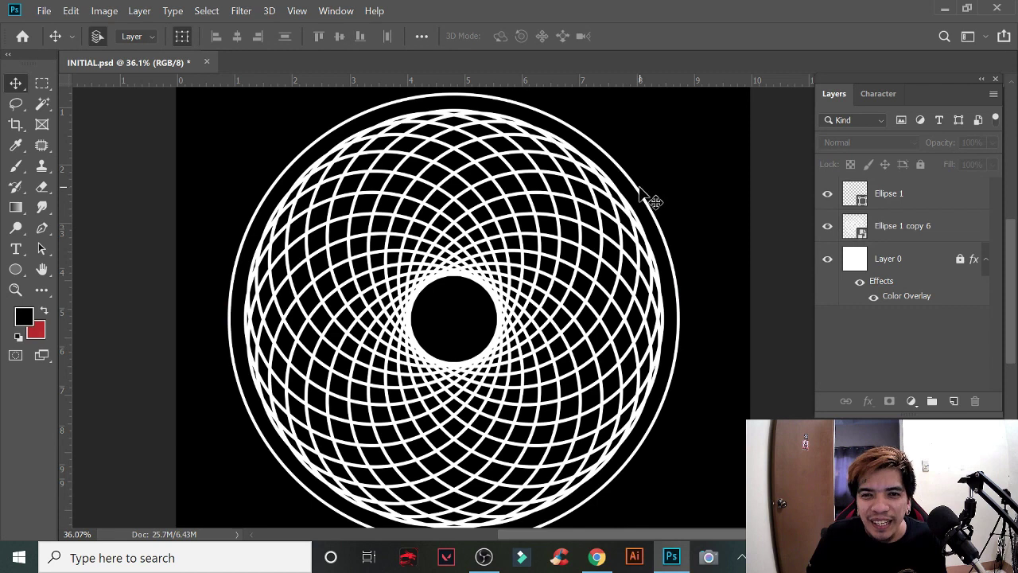
left_click(648, 200)
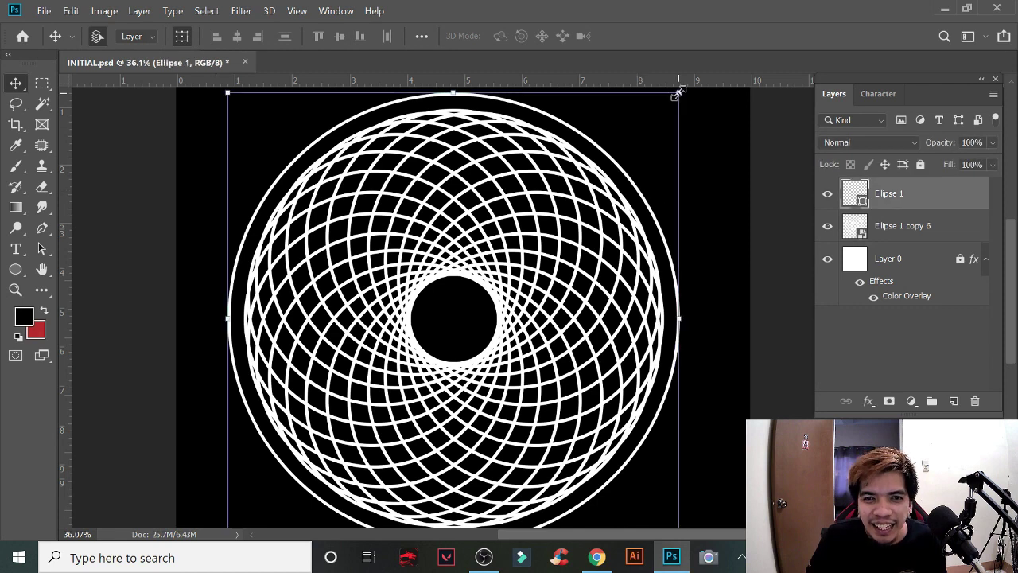
left_click_drag(680, 91, 667, 99)
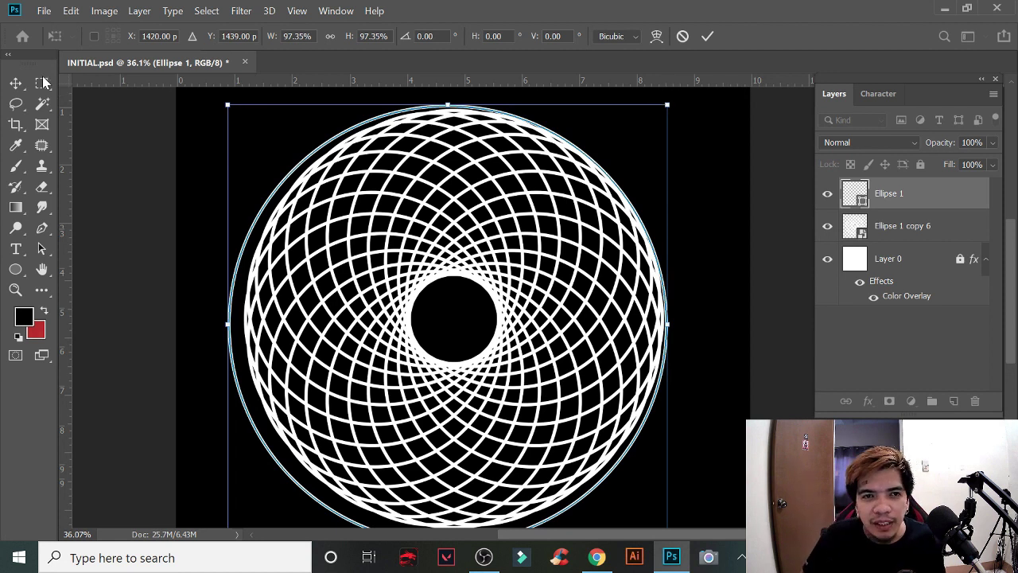
left_click(16, 82)
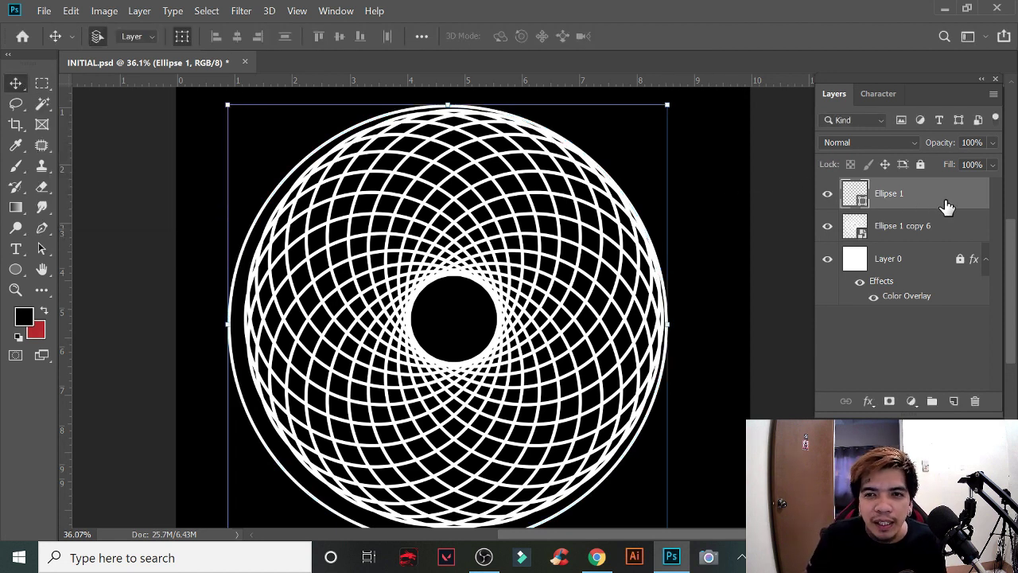
Step: Re-align both rings' horizontal and vertical centres, then reselect the outer circle layer
left_click(942, 229, "shift")
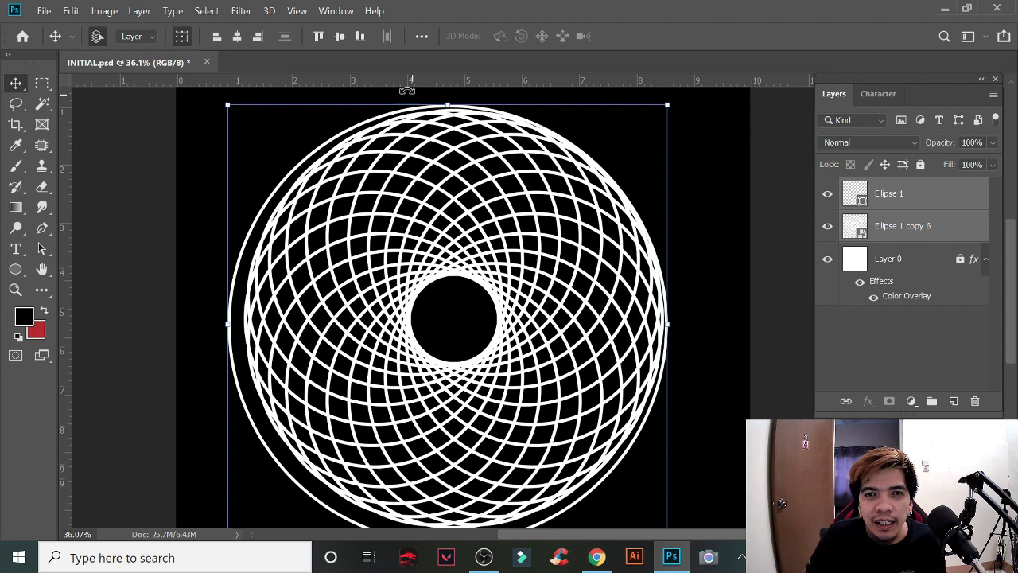
left_click(340, 38)
left_click(237, 37)
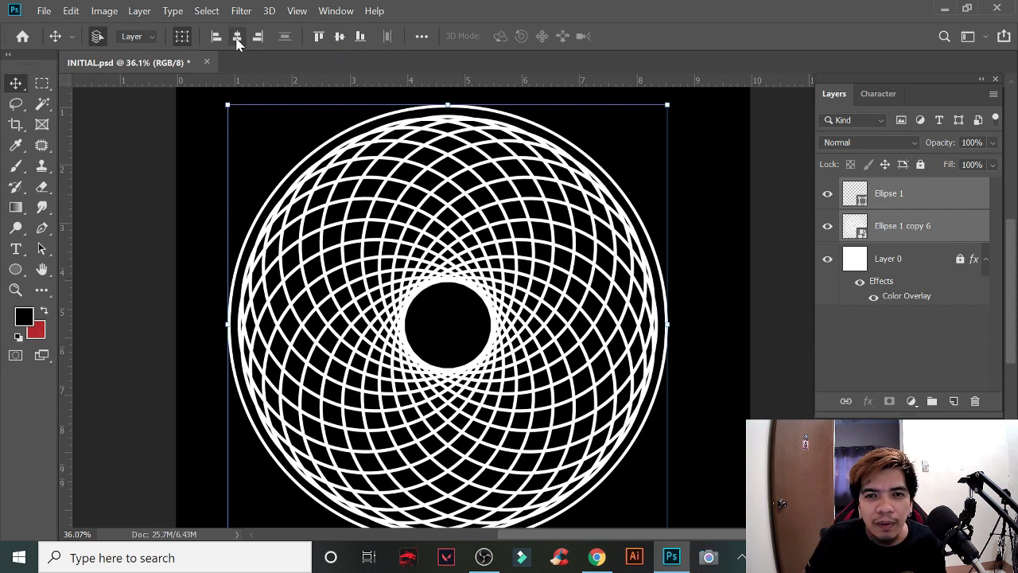
left_click(730, 286)
scroll(660, 300, "down", 3)
scroll(660, 301, "up", 2)
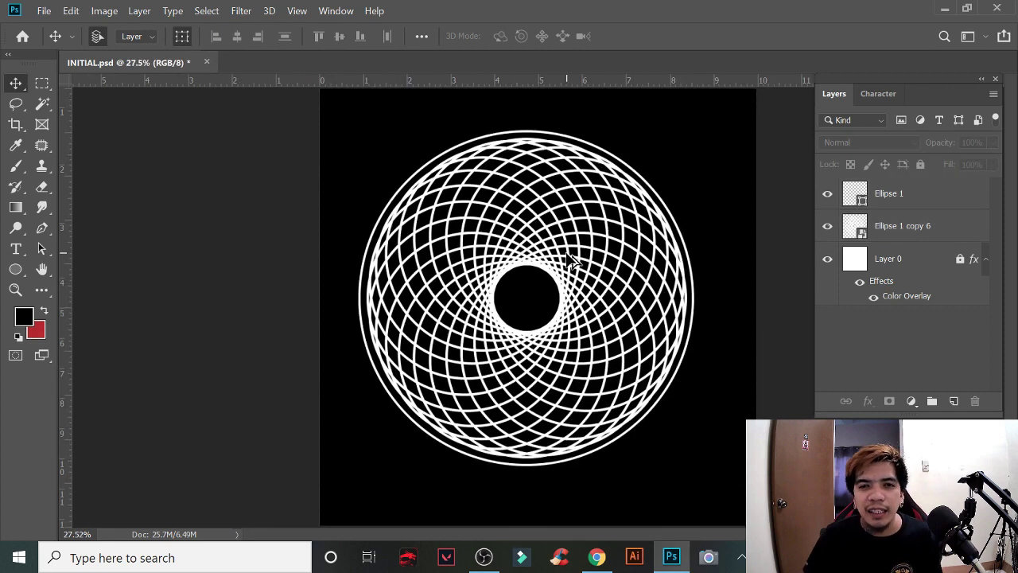
scroll(660, 300, "up", 1)
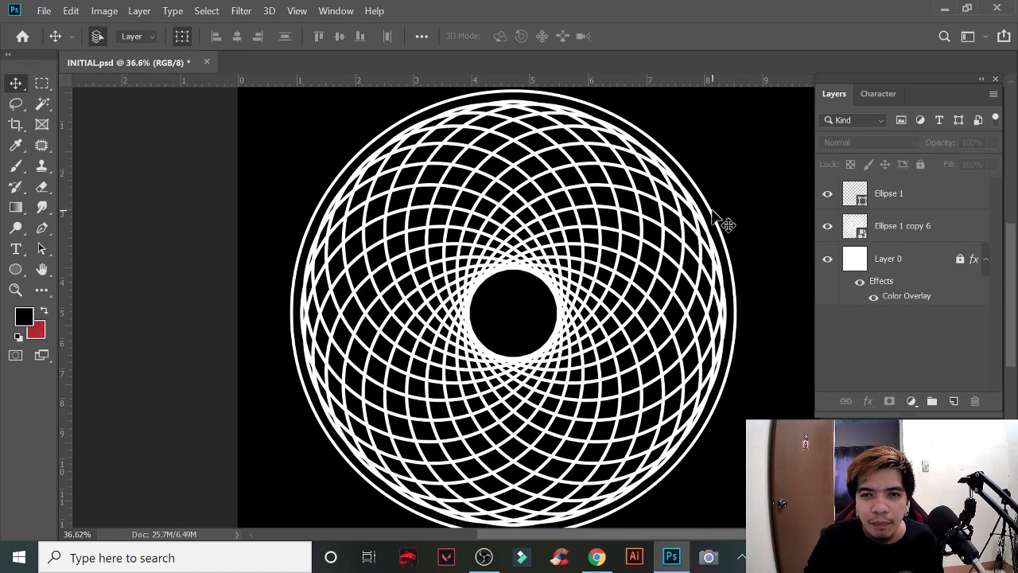
left_click(937, 205)
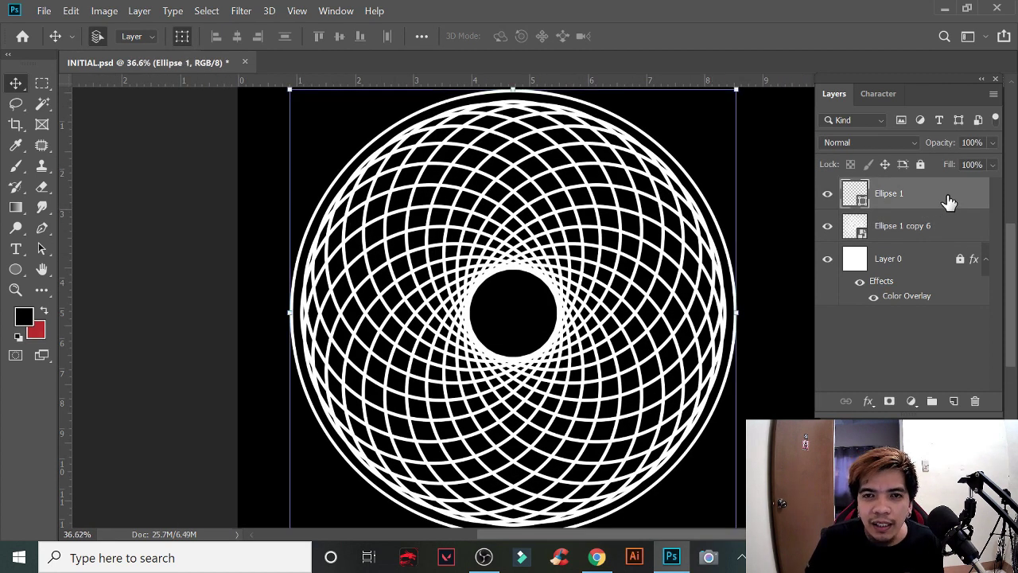
Step: Duplicate the outer circle, enlarge the copy to about 103%, and centre all three rings
left_click_drag(952, 201, 953, 401)
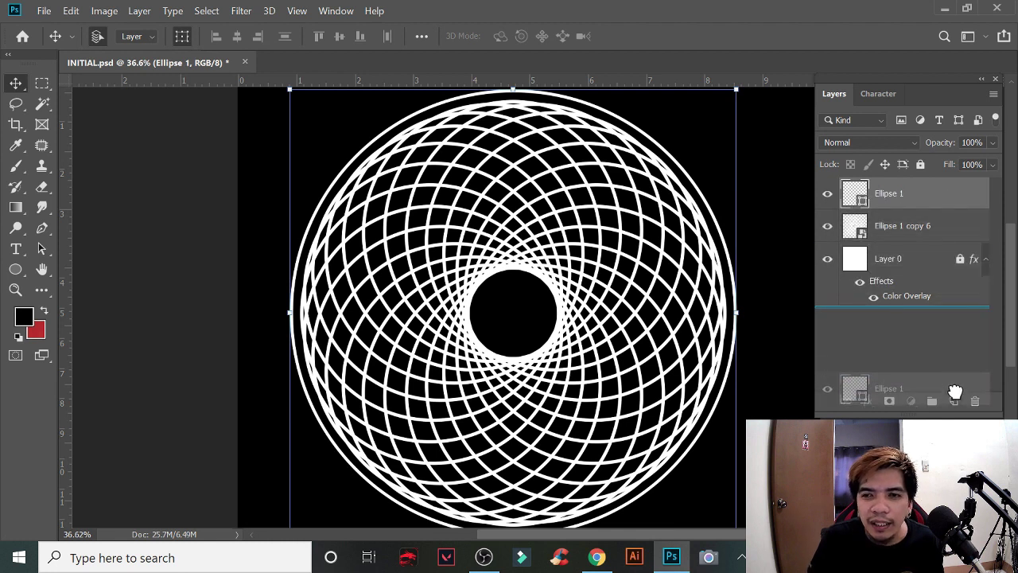
scroll(710, 287, "up", 2)
scroll(707, 284, "up", 1)
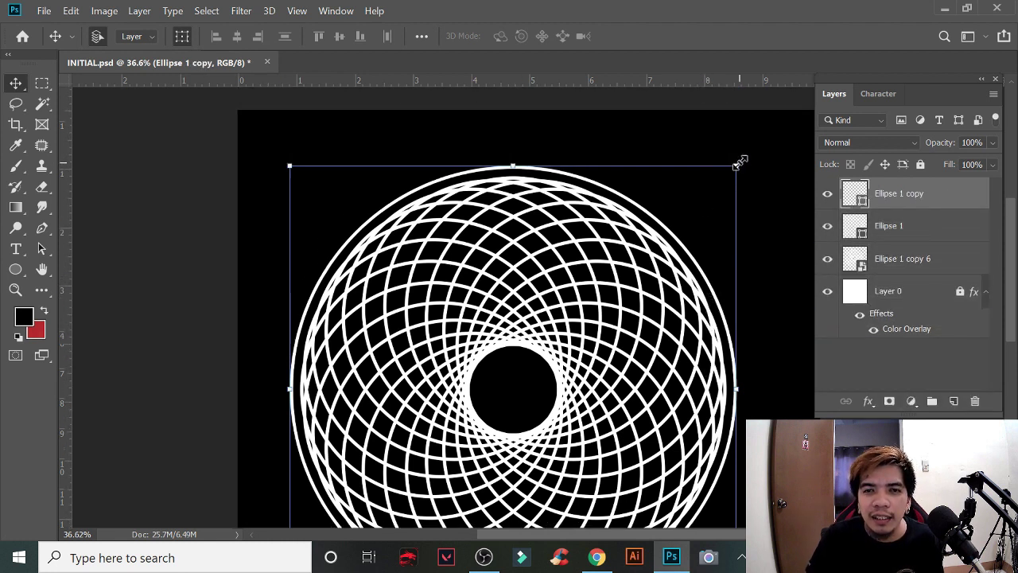
left_click_drag(737, 164, 753, 151)
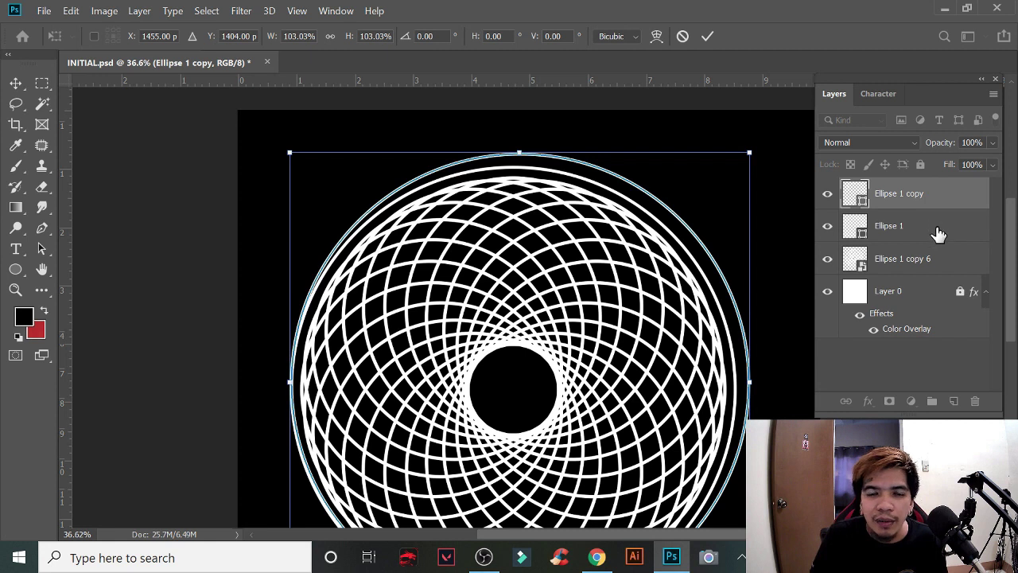
key("Return")
left_click(949, 257, "shift")
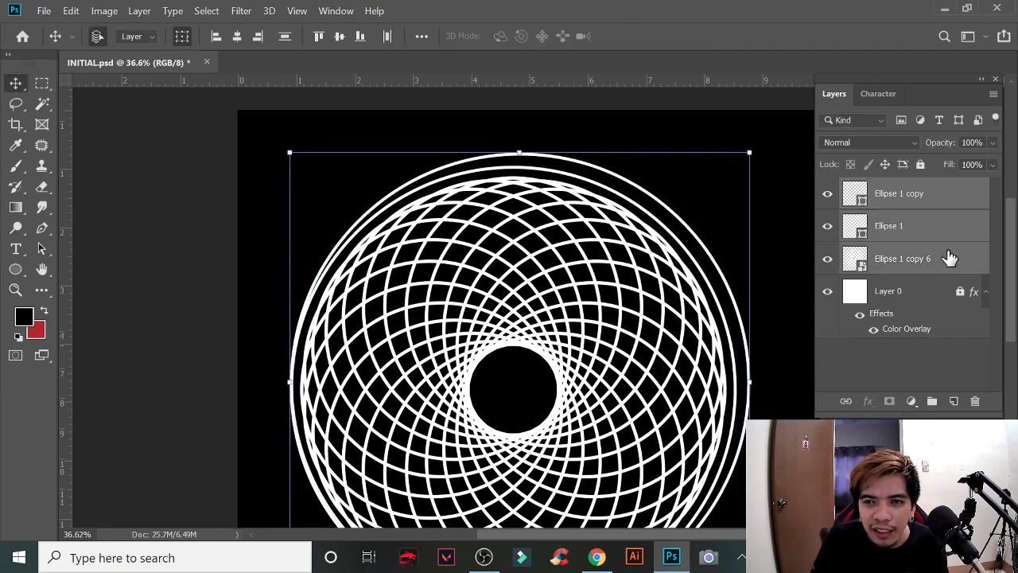
left_click(339, 36)
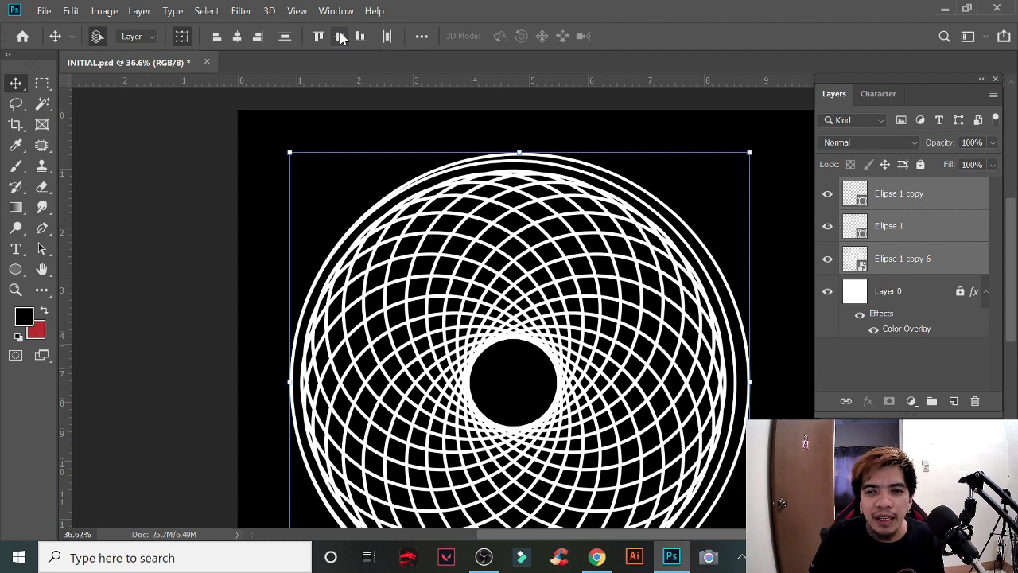
left_click(235, 41)
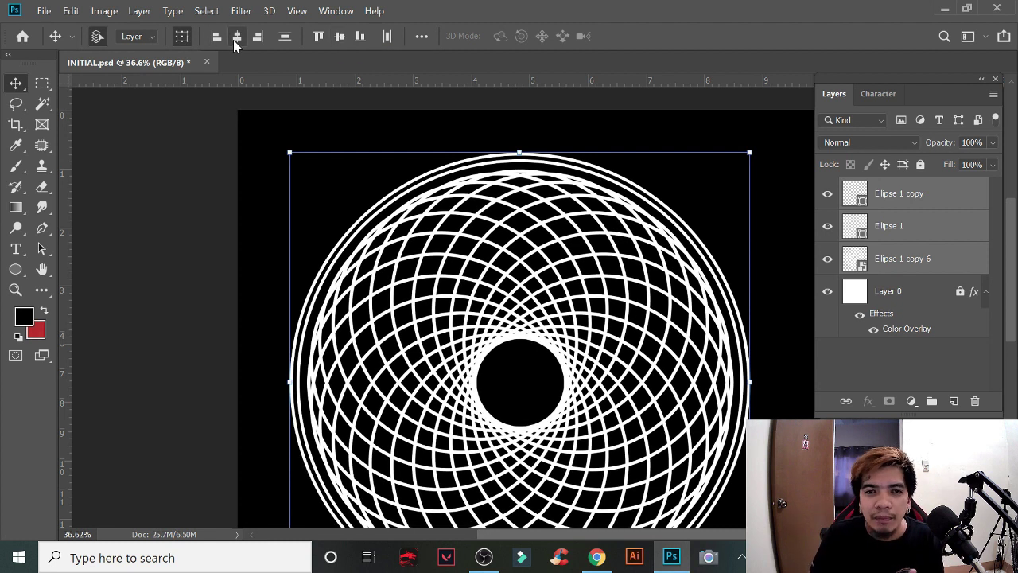
Step: Enlarge Ellipse 1 copy to about 101% and re-centre the three rings
left_click(681, 219, "ctrl")
left_click_drag(734, 154, 740, 149)
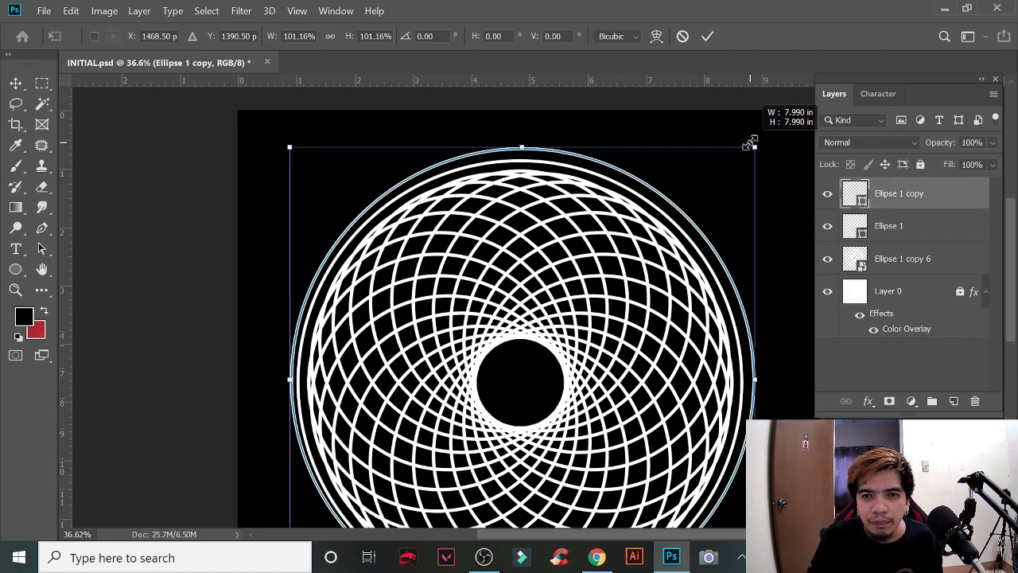
left_click(18, 84)
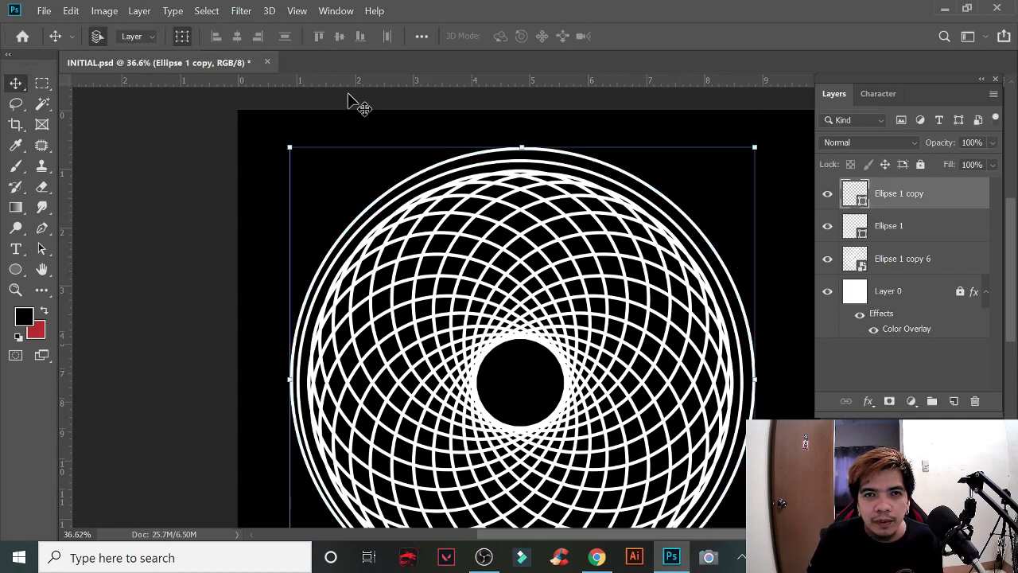
left_click(913, 259, "shift")
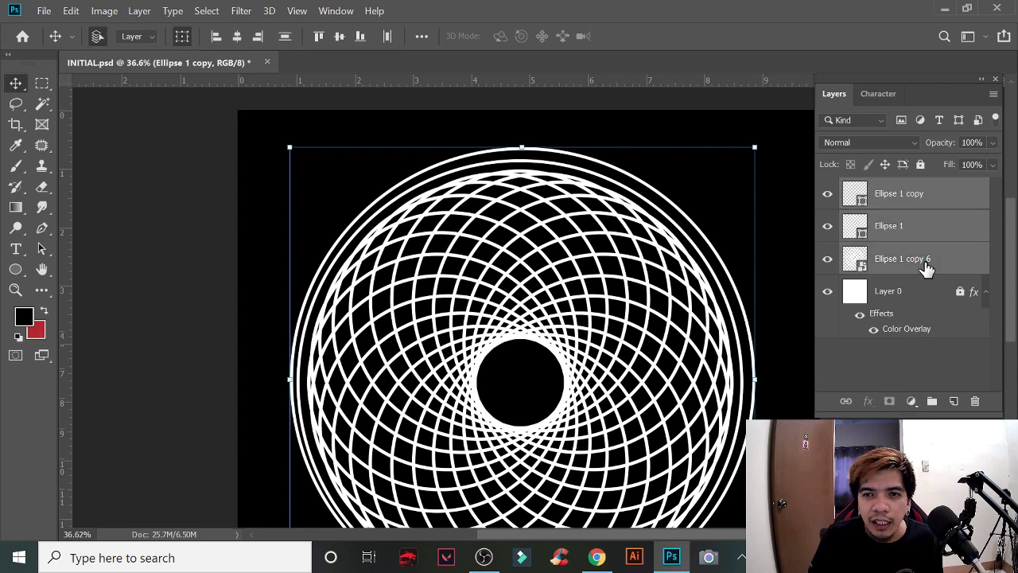
left_click(339, 39)
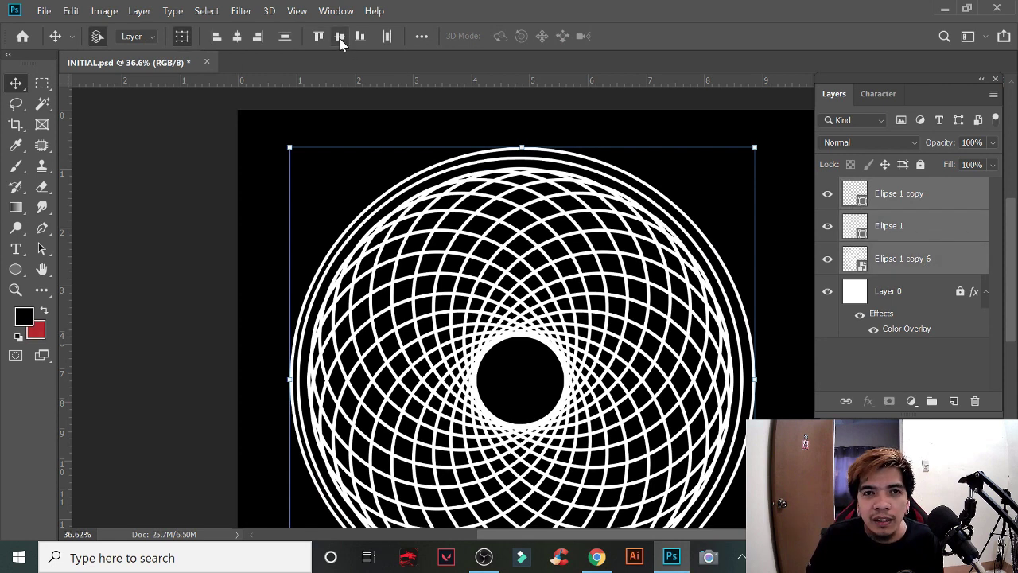
left_click(238, 38)
Step: Convert the ring layers into one smart object and nudge it slightly lower
key("ctrl+0")
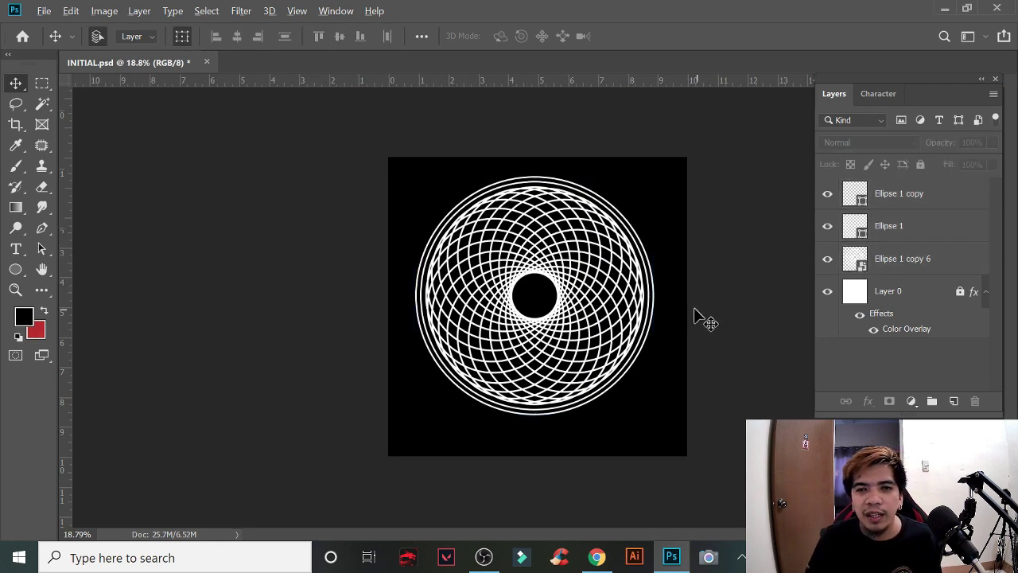
scroll(697, 314, "up", 3)
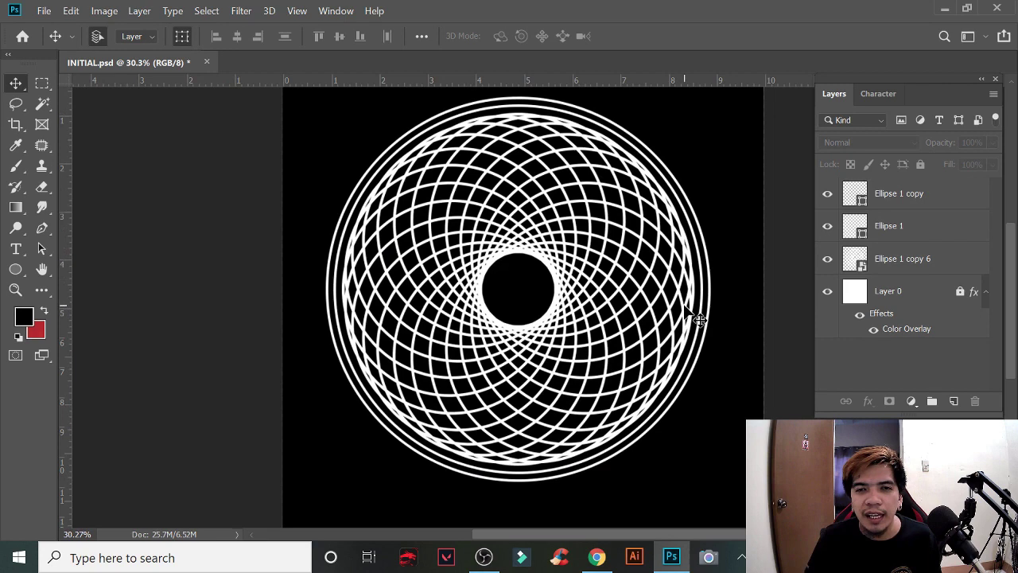
right_click(919, 238)
left_click(867, 228)
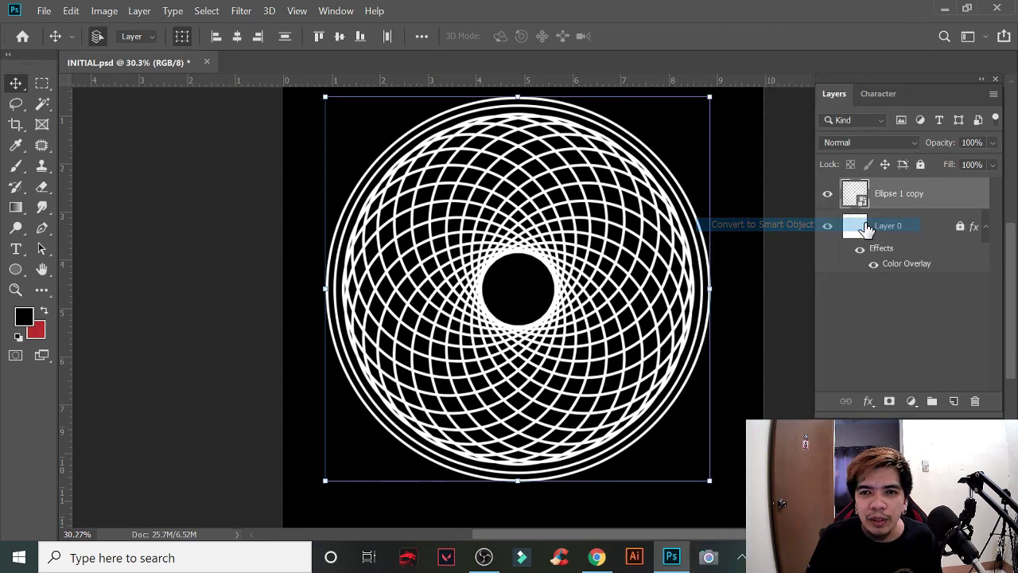
left_click_drag(535, 263, 537, 288)
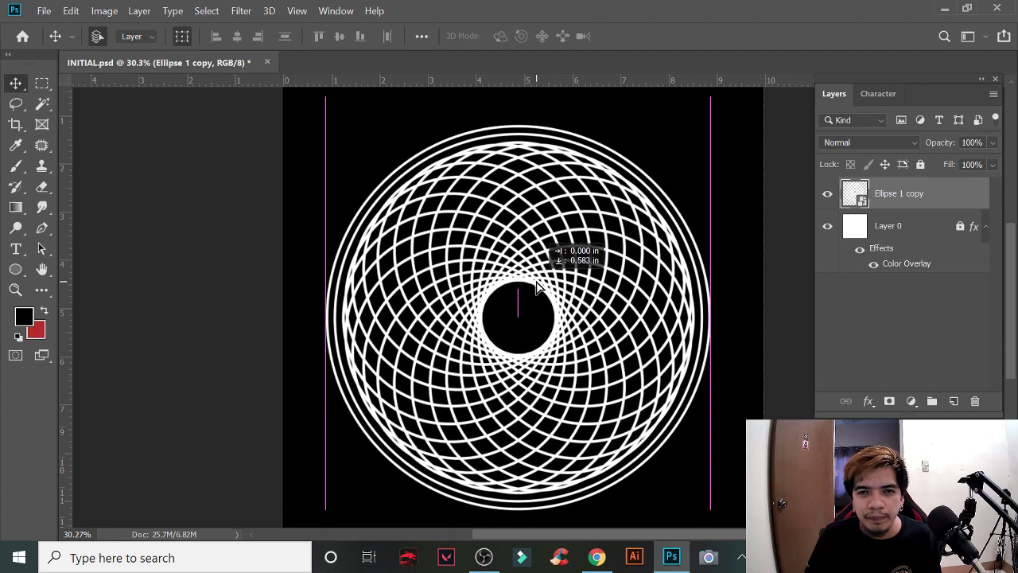
Step: Draw a circle over the ring's open centre and fill it with red
left_click(16, 270)
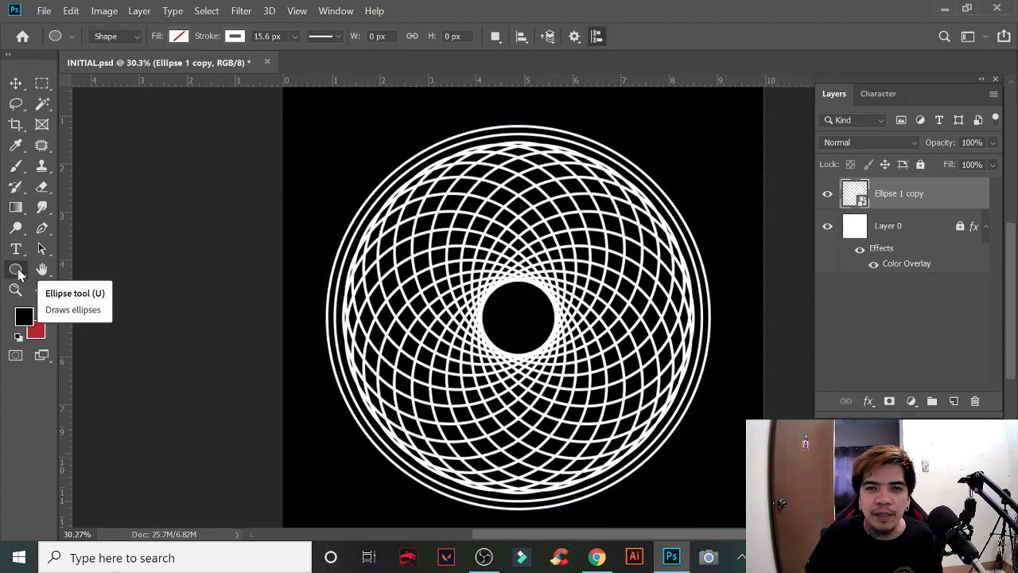
left_click_drag(444, 254, 659, 410)
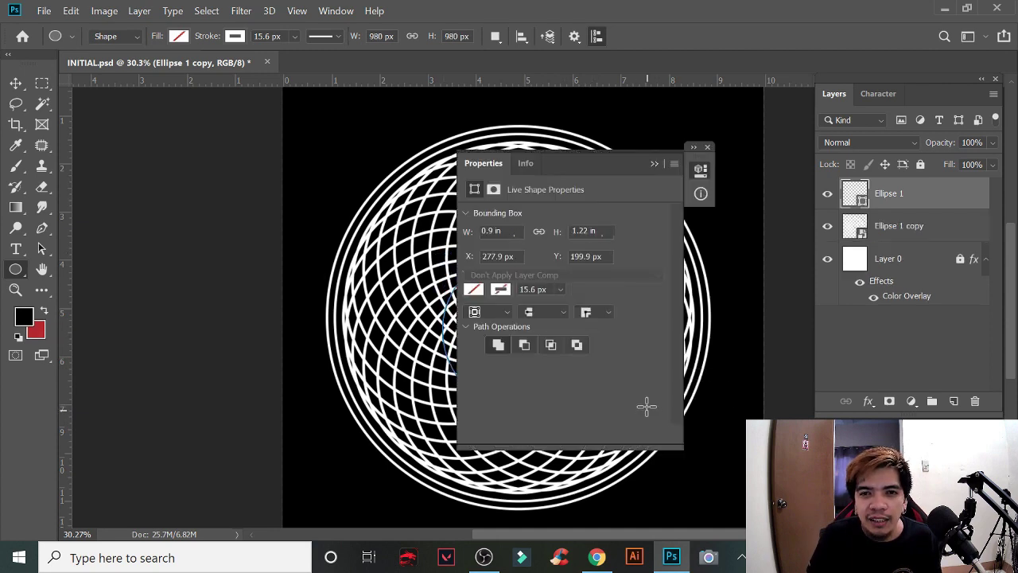
left_click(709, 148)
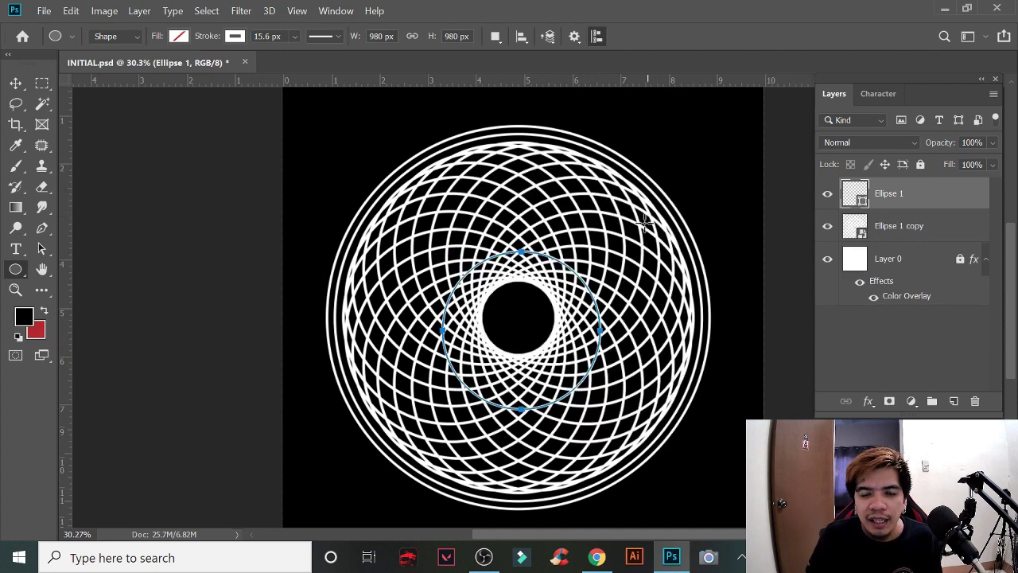
scroll(645, 223, "up", 3)
scroll(581, 274, "up", 1)
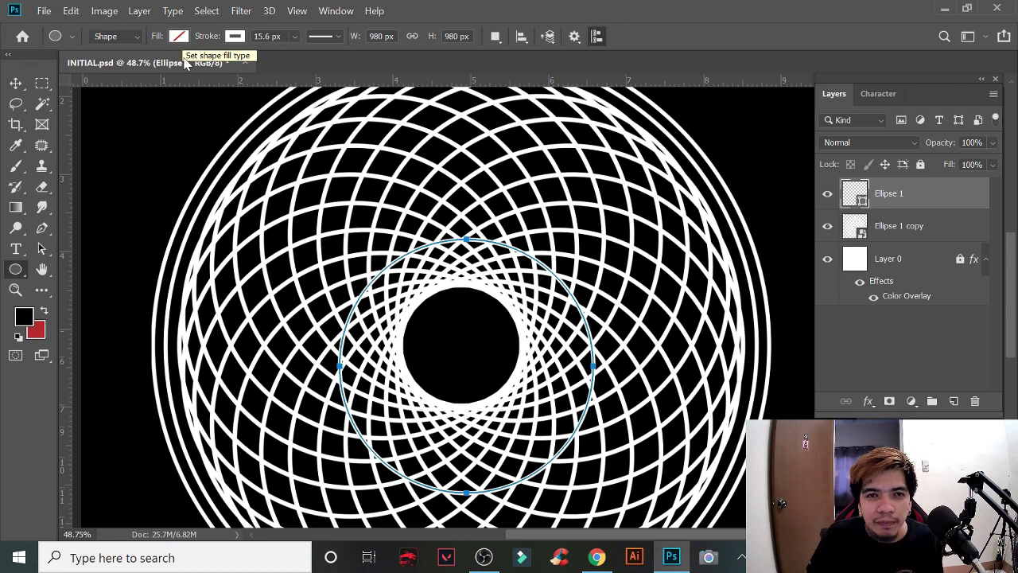
left_click(179, 37)
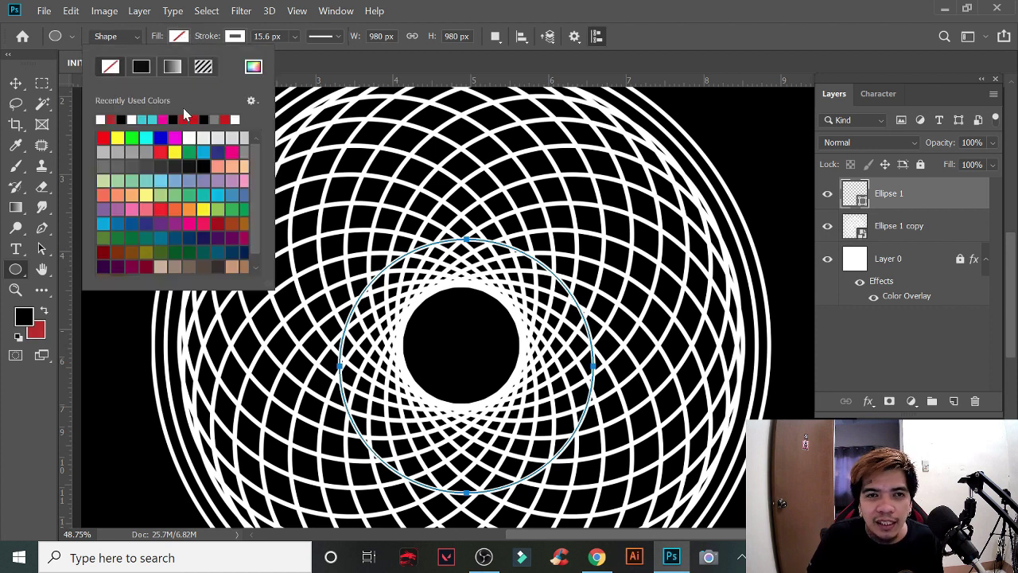
left_click(185, 116)
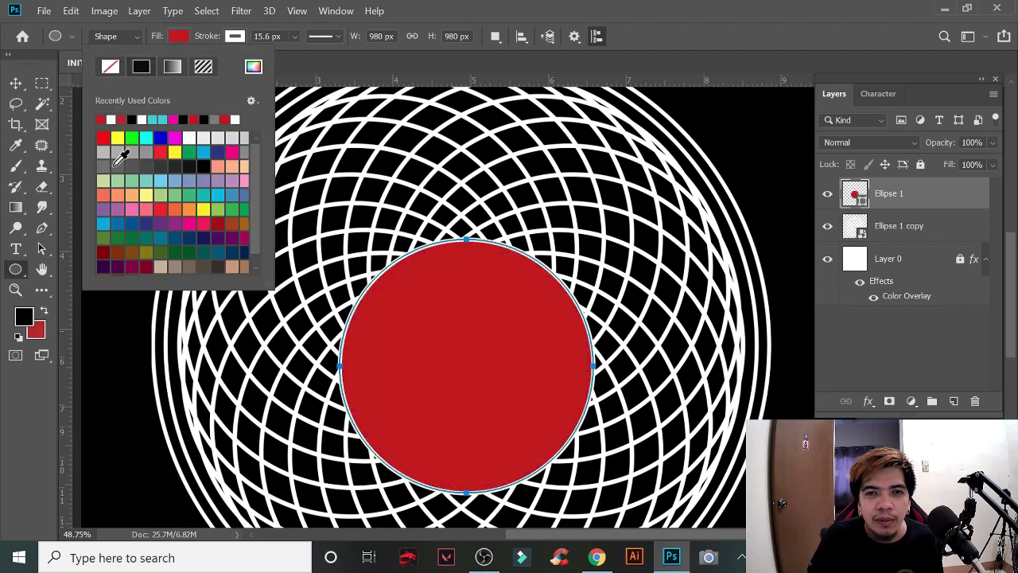
Step: Select the red circle and the ring together and align their horizontal and vertical centres
left_click(16, 83)
scroll(430, 238, "down", 3)
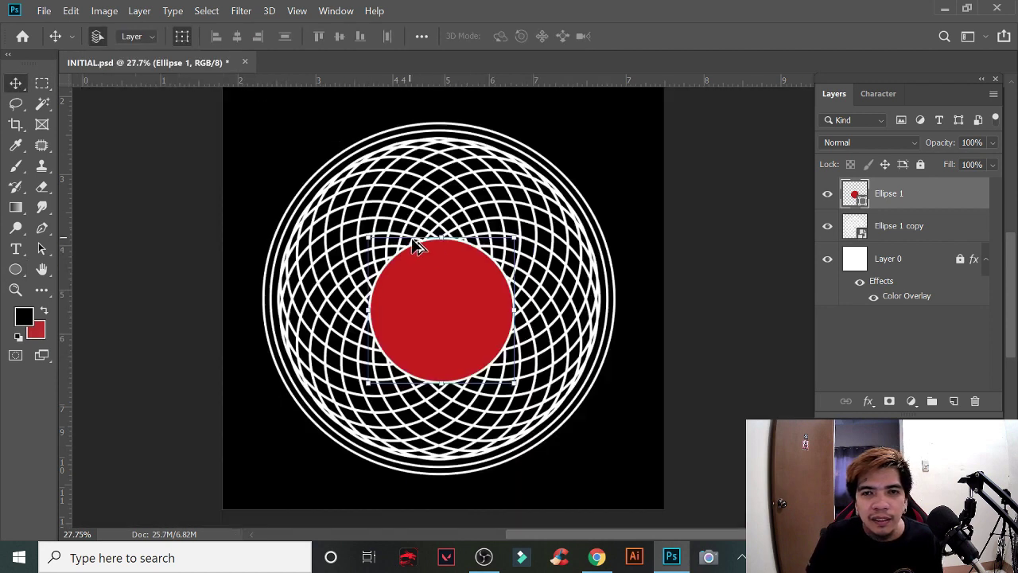
scroll(628, 231, "down", 1)
left_click_drag(705, 152, 418, 477)
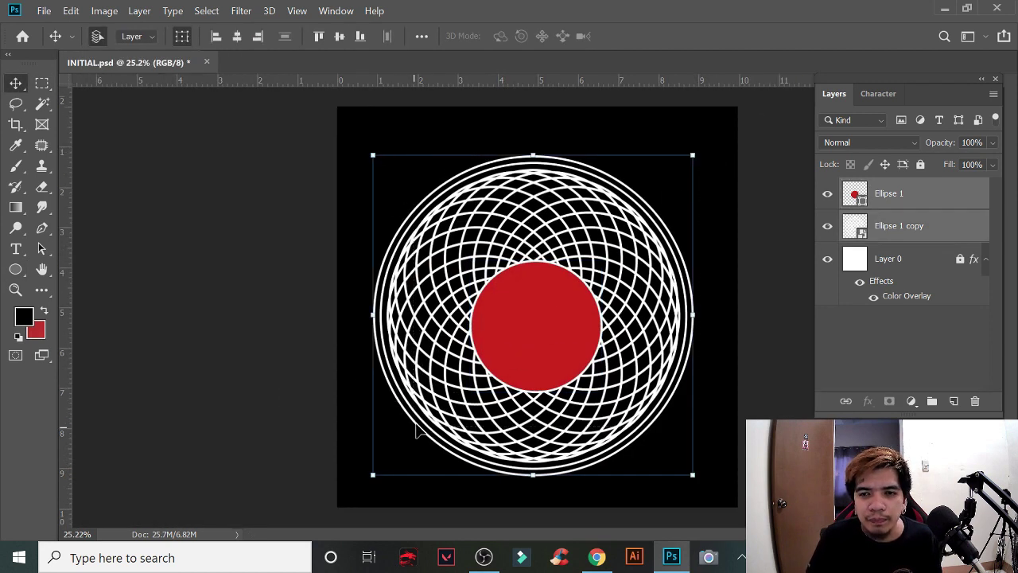
left_click(239, 37)
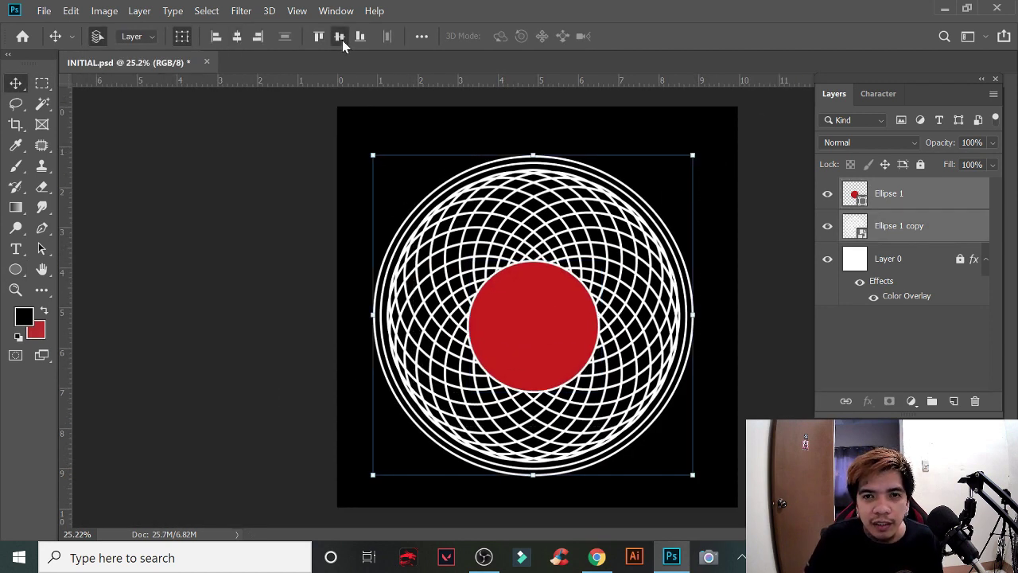
left_click(339, 37)
Step: Clear the selection, then select the red circle and the Ellipse 1 copy ring layer
left_click(756, 295)
scroll(541, 301, "up", 2)
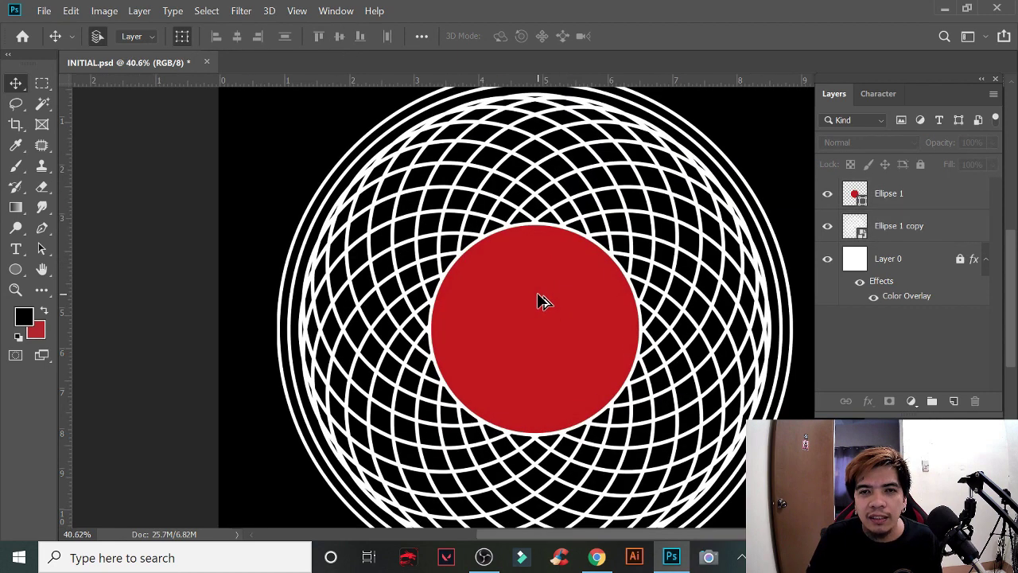
scroll(538, 295, "up", 1)
left_click(549, 306)
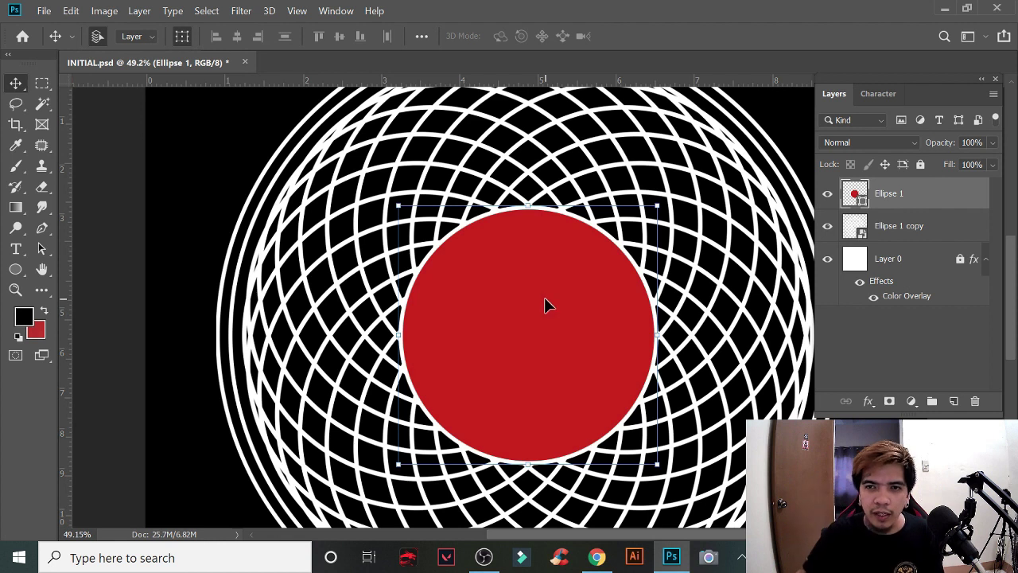
left_click(915, 227)
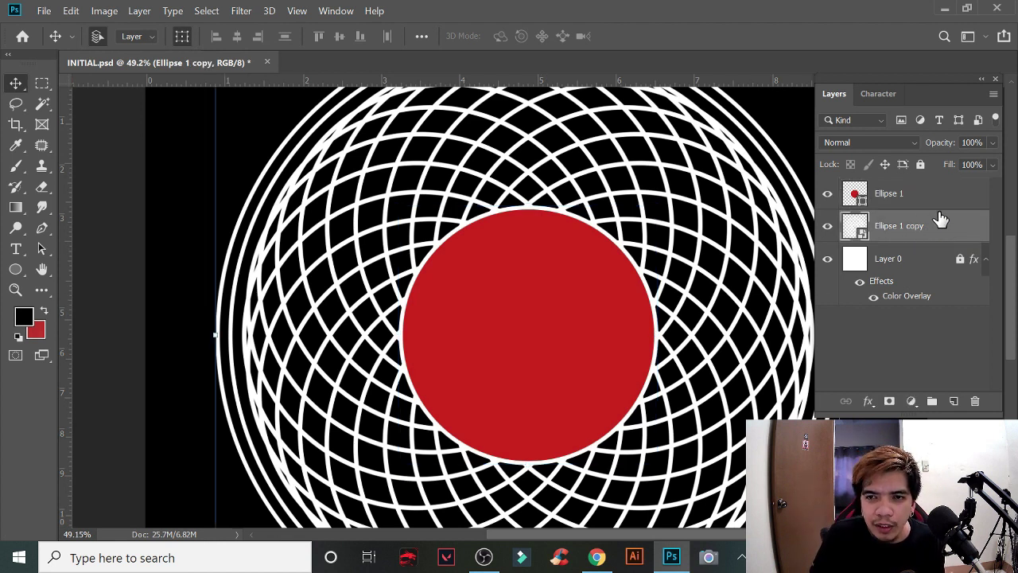
Step: Rasterize the Ellipse 1 copy ring, clear its lines inside the red circle's outline, then select Ellipse 1
right_click(949, 229)
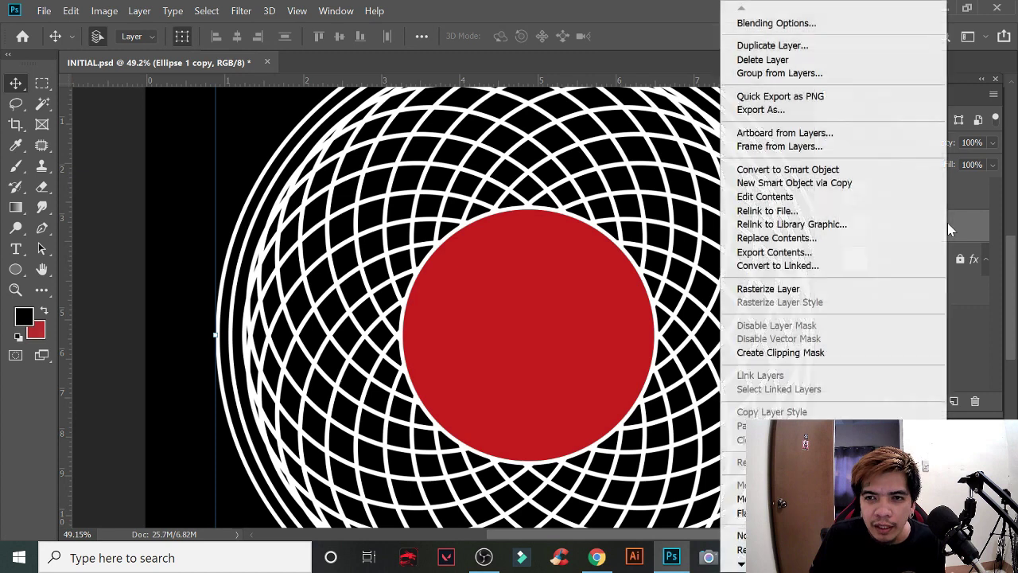
left_click(830, 291)
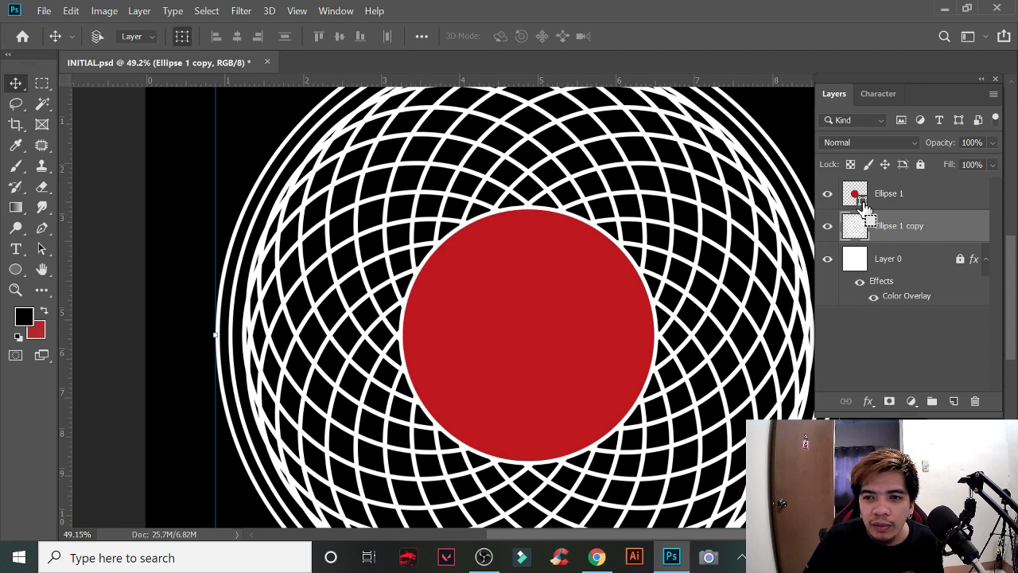
left_click(861, 200, "ctrl")
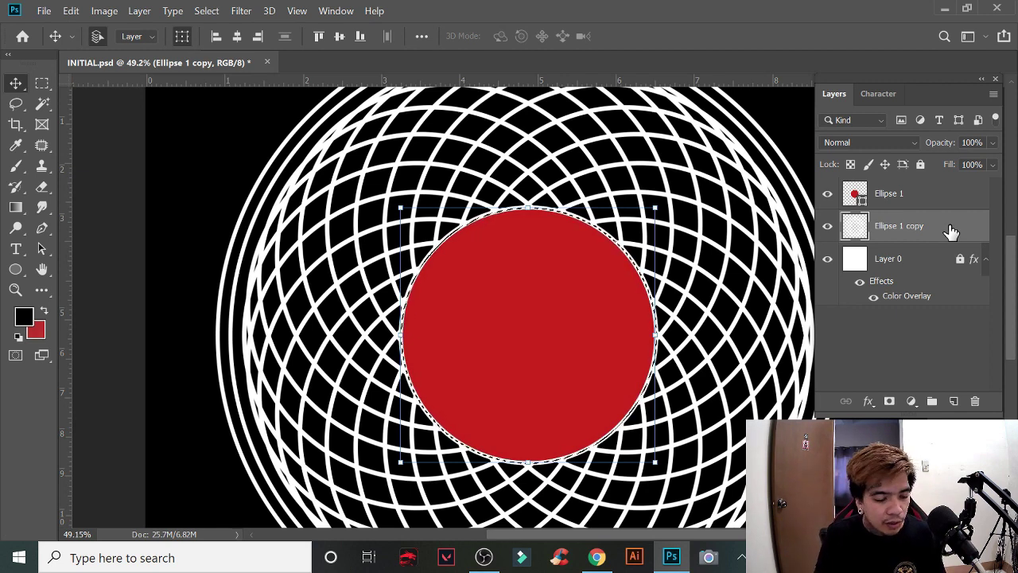
key("ctrl+d")
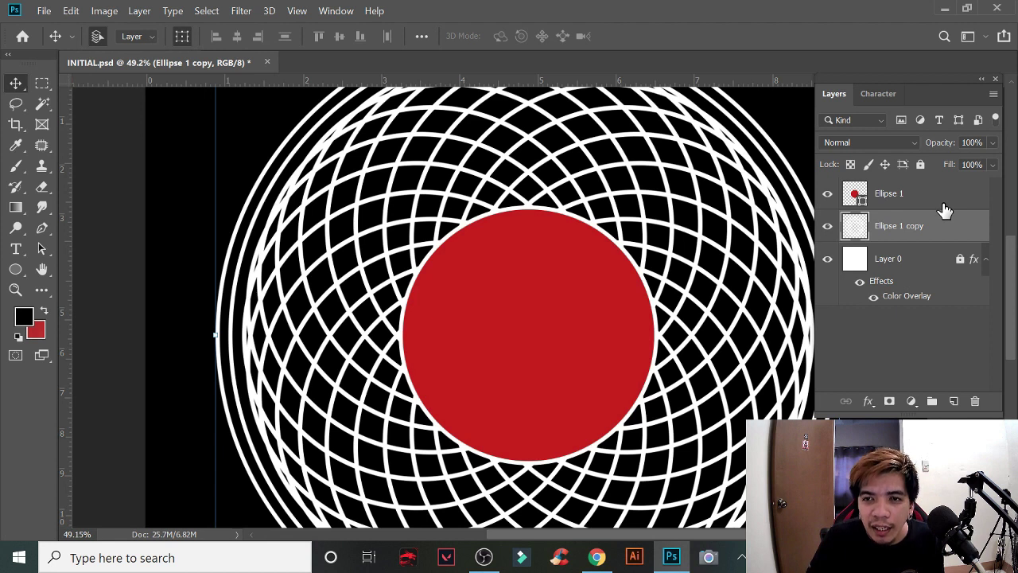
left_click(944, 210)
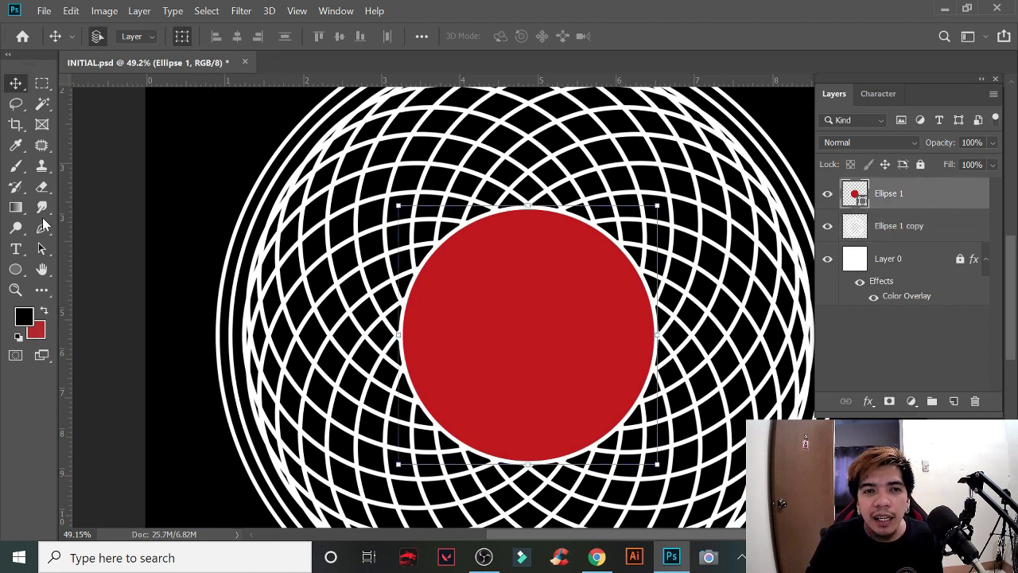
Step: Remove the circle shape's fill so only its outline remains
left_click(15, 270)
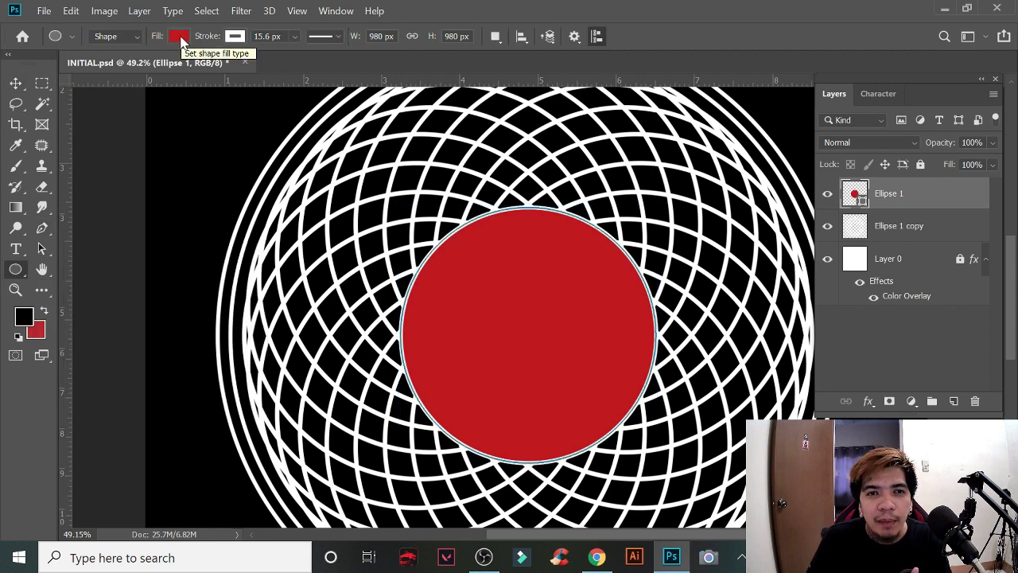
left_click(177, 37)
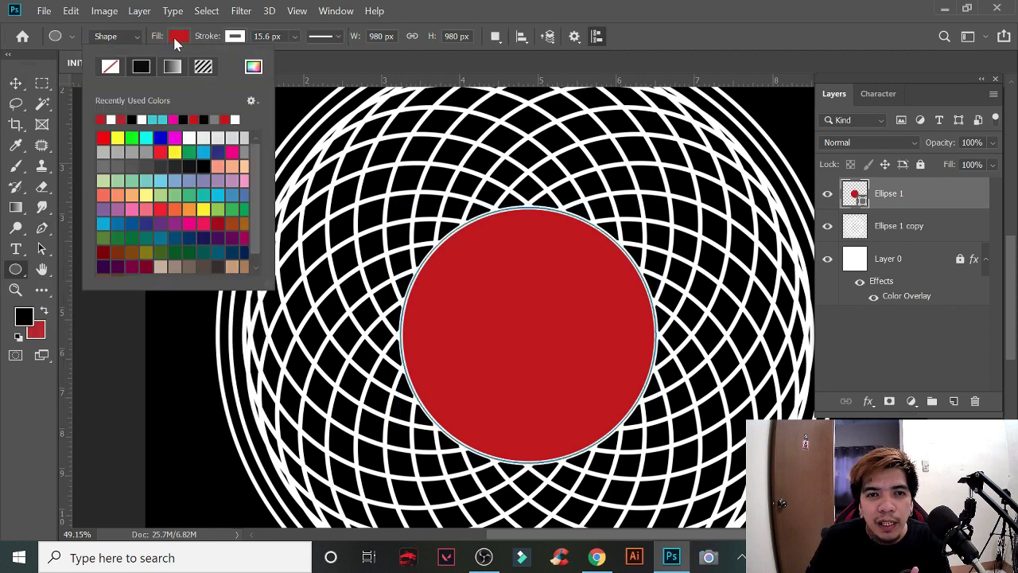
left_click(110, 68)
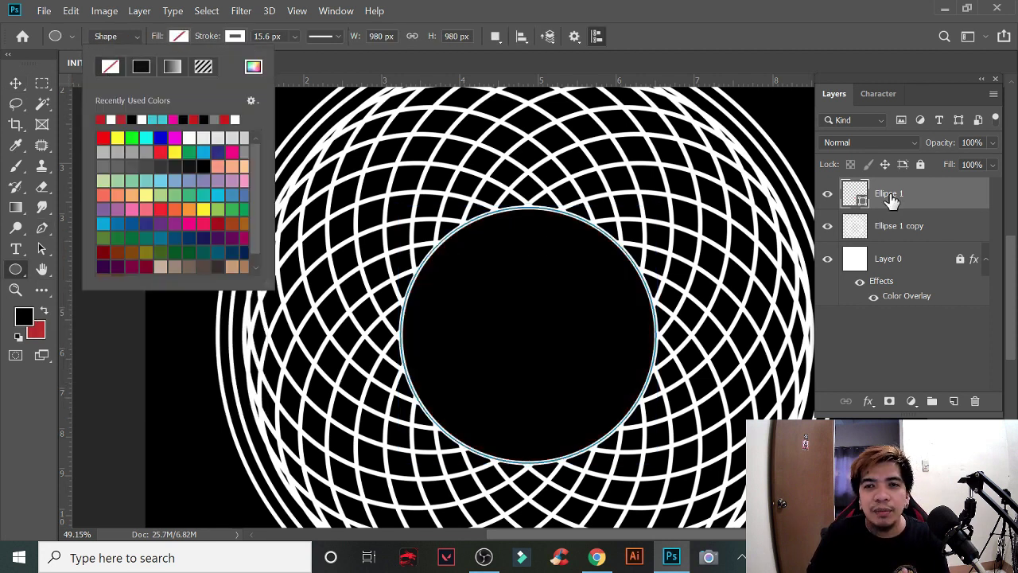
left_click(945, 200)
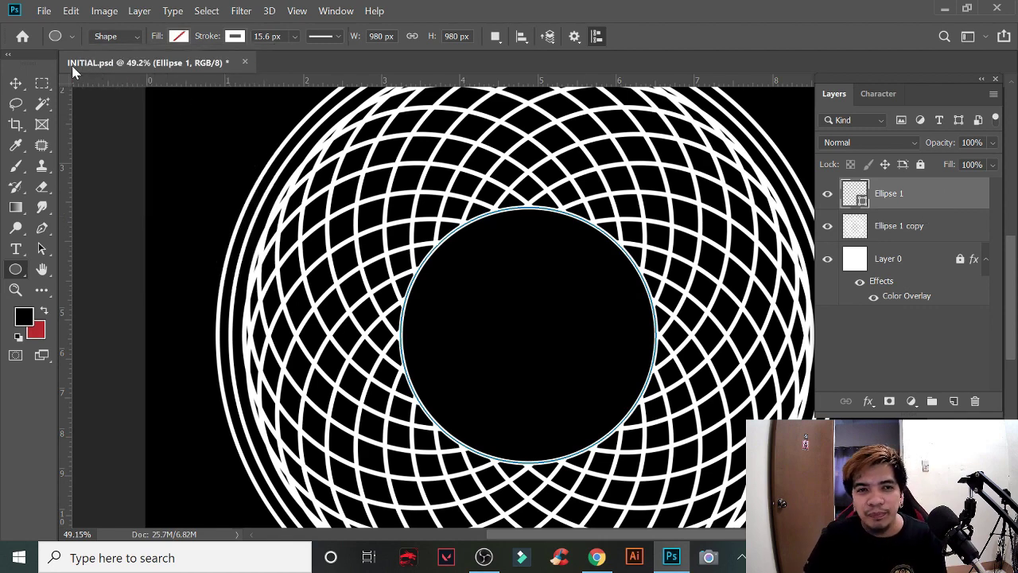
left_click(16, 83)
scroll(552, 279, "down", 3)
scroll(636, 250, "down", 2)
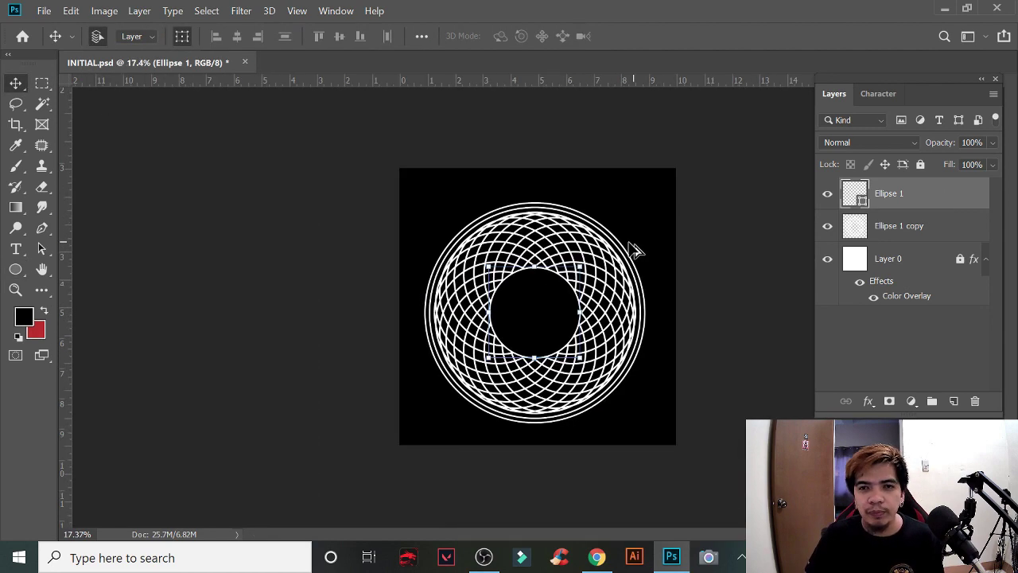
scroll(636, 249, "up", 3)
scroll(771, 259, "up", 2)
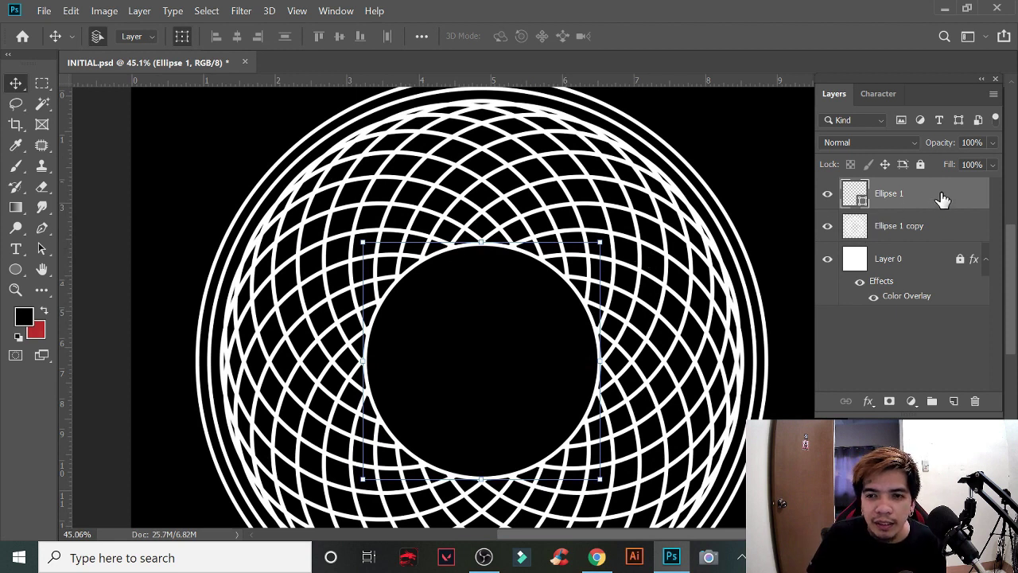
Step: Duplicate the circle outline, shrink the copy slightly, and centre it among the rings
left_click_drag(942, 198, 953, 401)
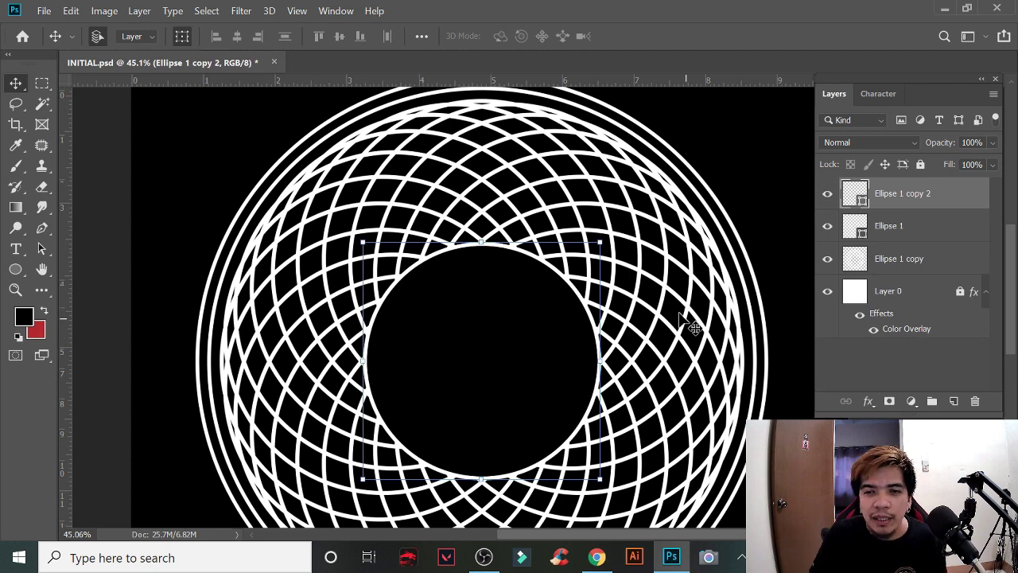
left_click_drag(605, 240, 590, 249)
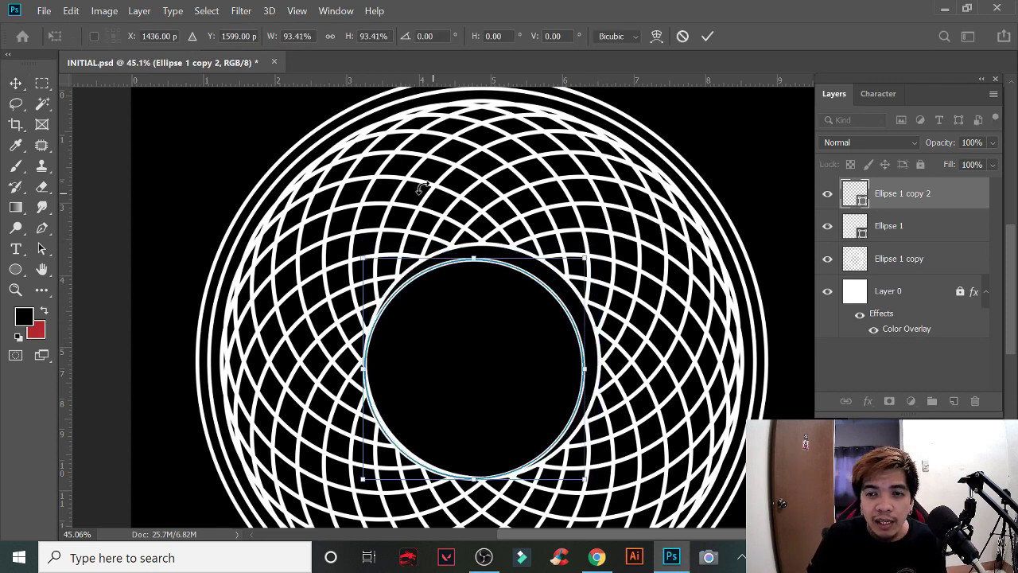
left_click(16, 83)
key("ctrl+0")
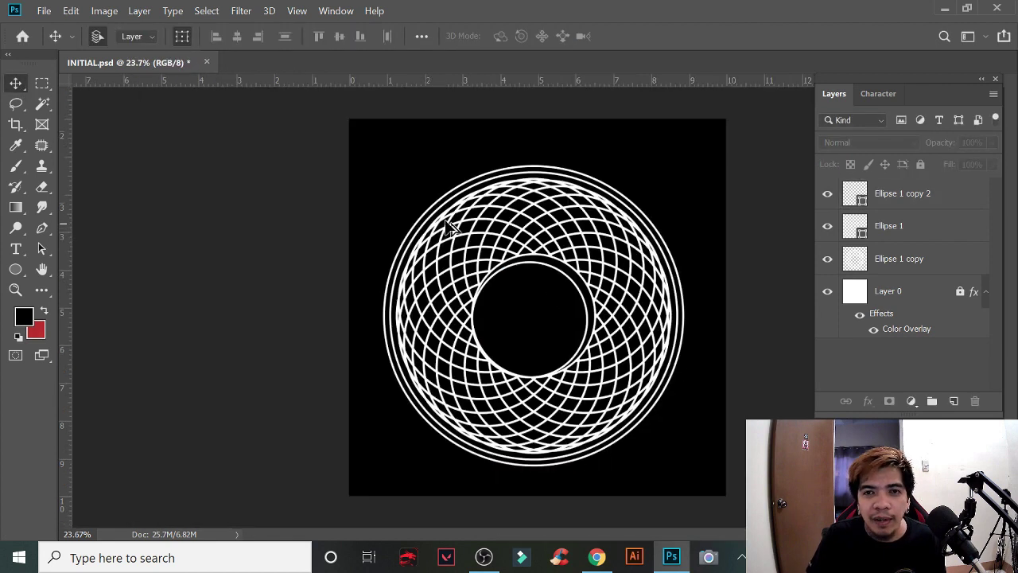
left_click_drag(458, 143, 593, 342)
left_click(237, 38)
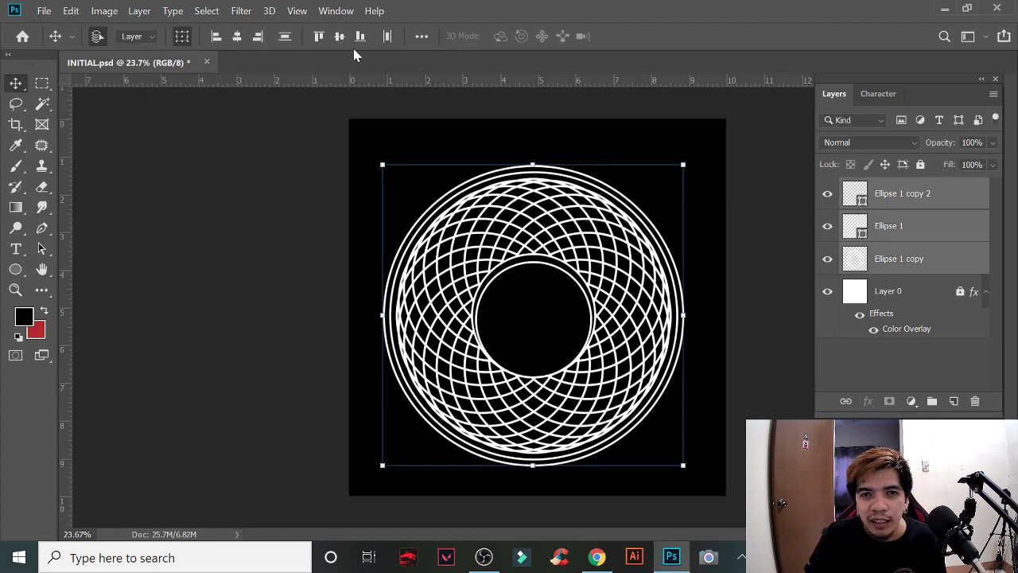
left_click(340, 36)
left_click(763, 291)
Step: Enlarge the inner circle copy slightly
scroll(588, 295, "up", 3)
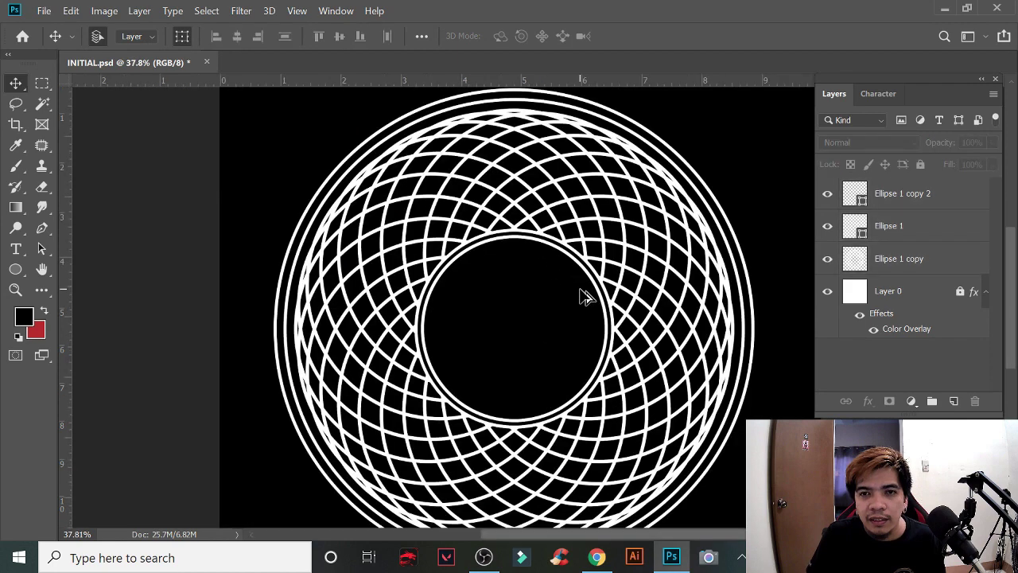
scroll(602, 295, "up", 3)
left_click(602, 299)
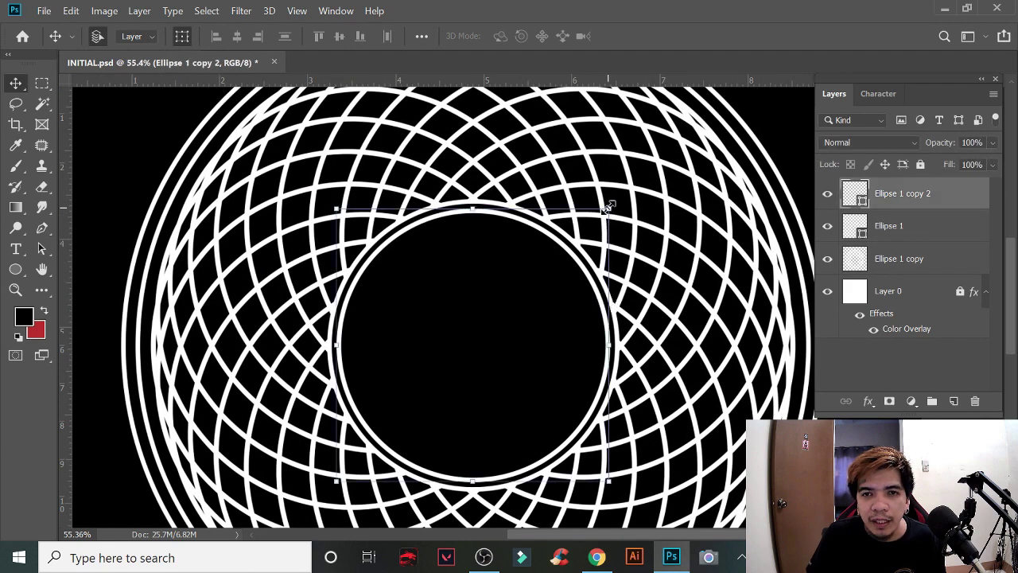
left_click_drag(608, 207, 614, 199)
left_click(16, 83)
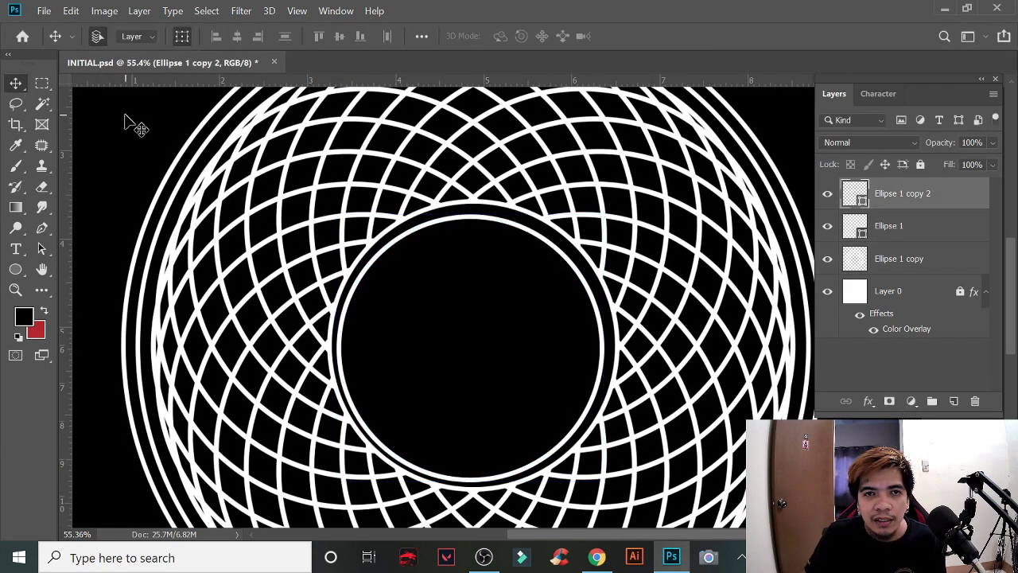
scroll(135, 127, "down", 3)
scroll(387, 175, "down", 2)
Step: Align the three ellipse layers on horizontal and vertical centres, then select them all
left_click_drag(388, 177, 614, 327)
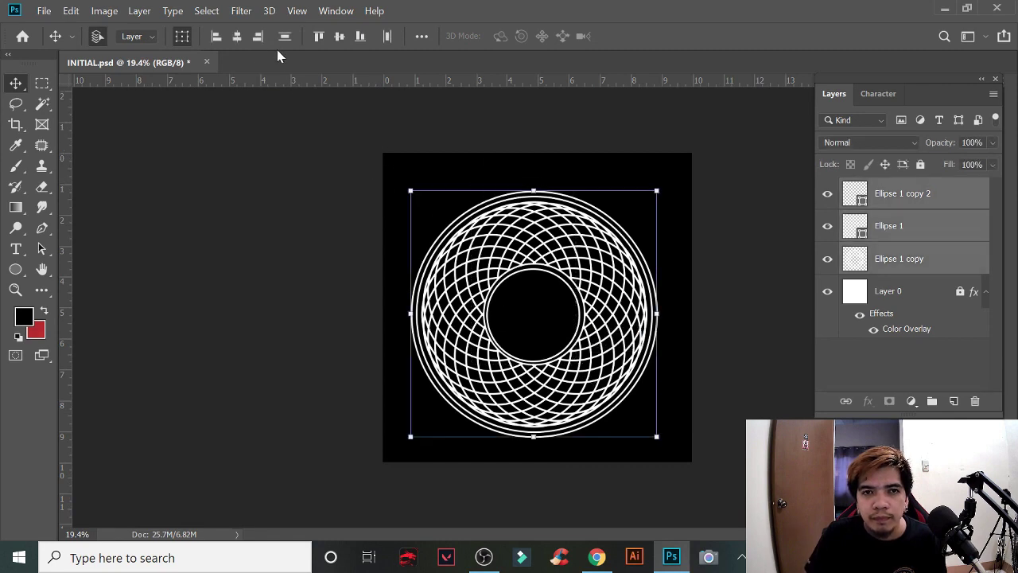
left_click(240, 37)
left_click(341, 41)
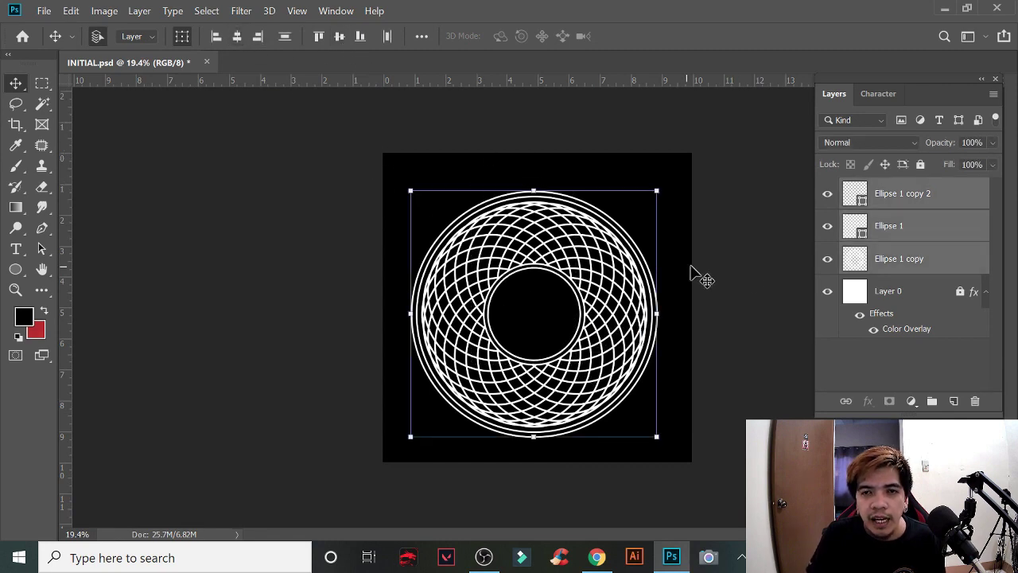
left_click(602, 259)
scroll(602, 260, "up", 3)
scroll(504, 272, "down", 3)
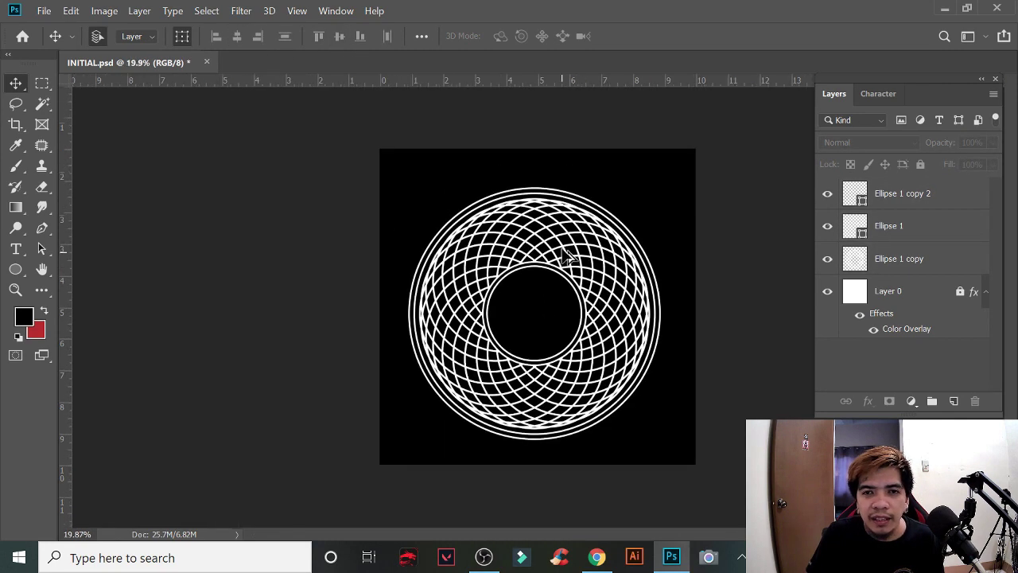
scroll(546, 265, "up", 1)
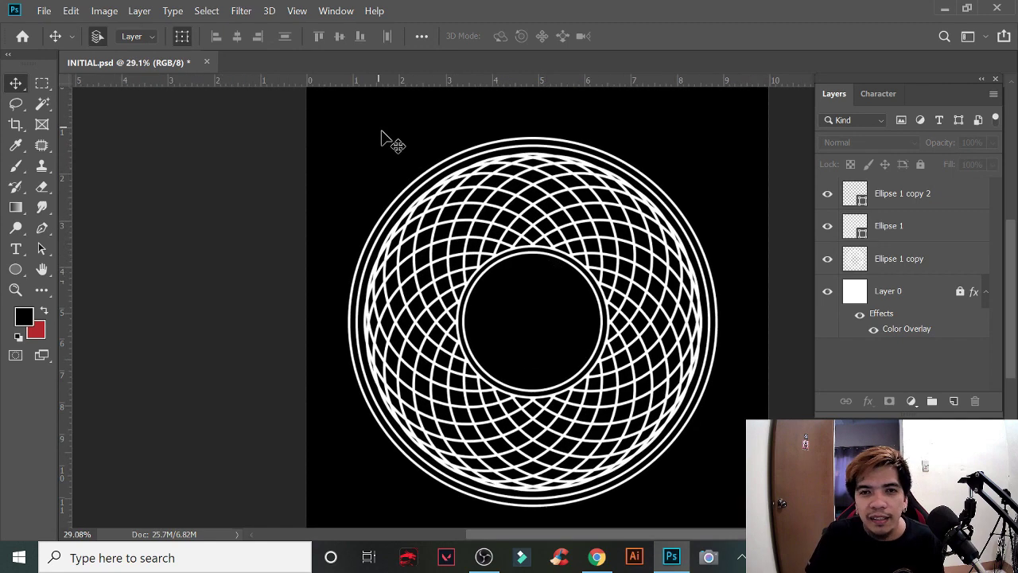
left_click_drag(381, 136, 739, 350)
Step: Convert the three ellipse layers into one smart object
right_click(940, 269)
left_click(776, 225)
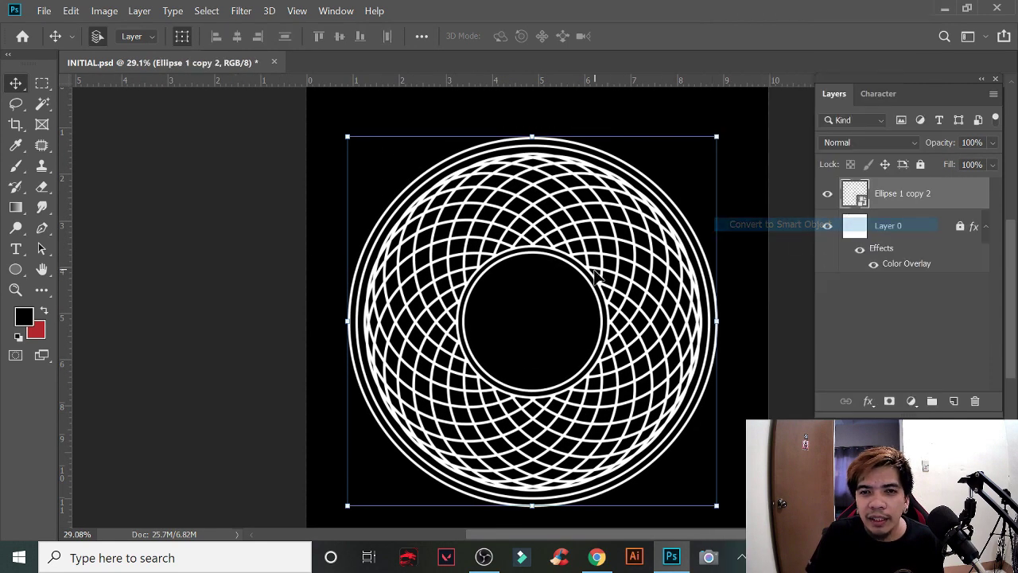
scroll(586, 324, "up", 1)
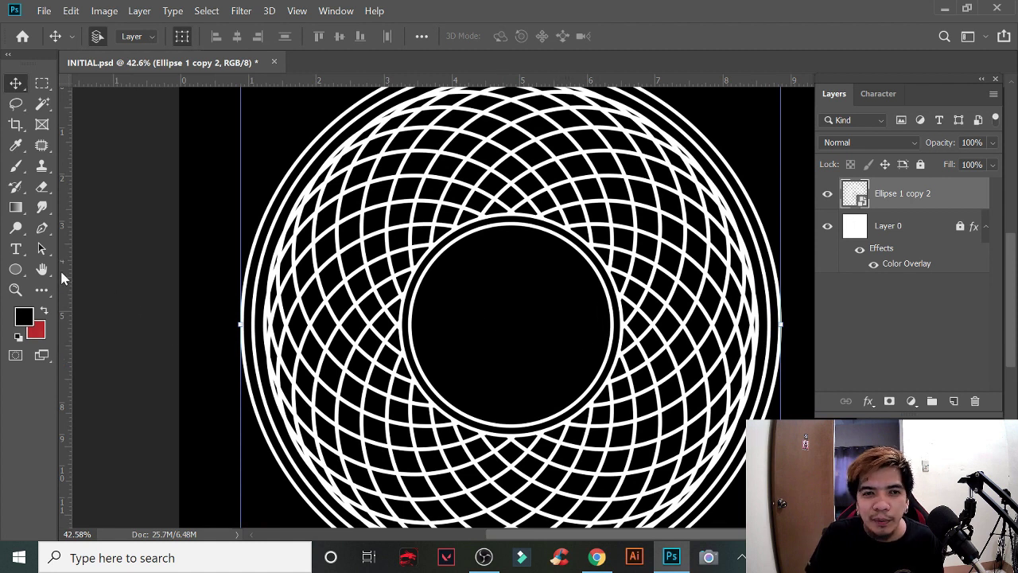
Step: Add a capital 'B' text layer and scale it to fill the inner circle
left_click(15, 248)
left_click(457, 332)
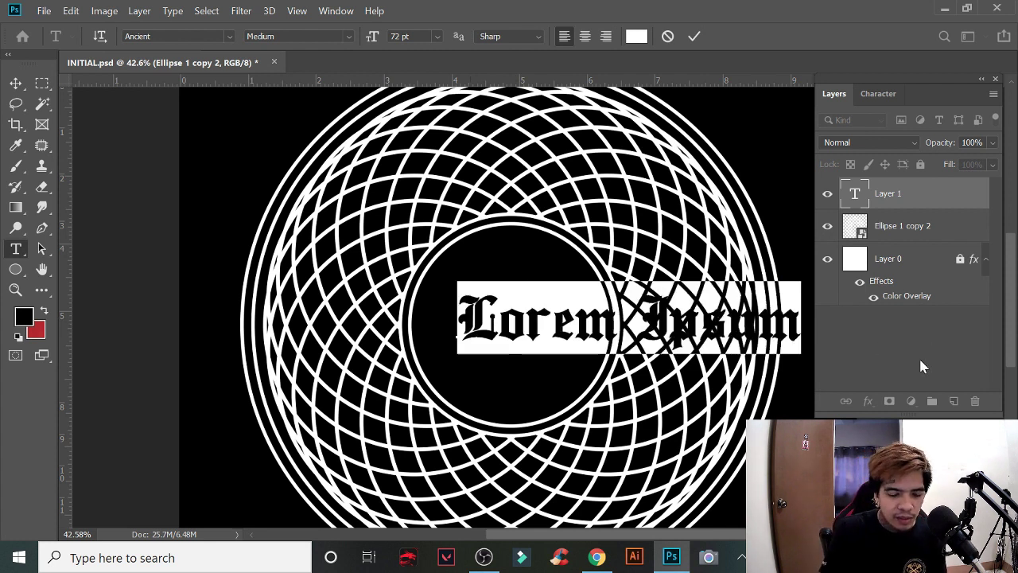
type("b")
key("BackSpace")
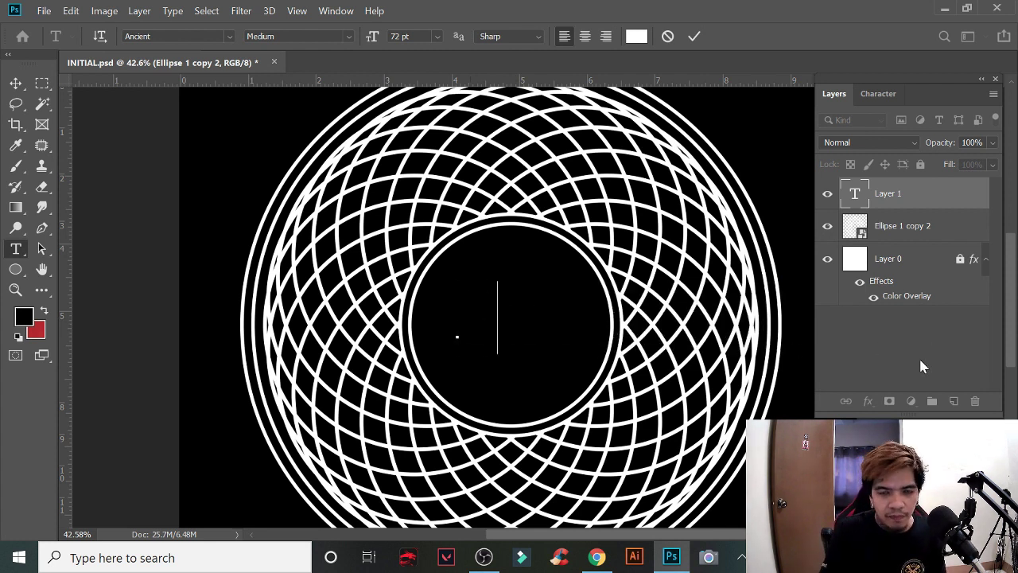
type("B")
left_click(16, 83)
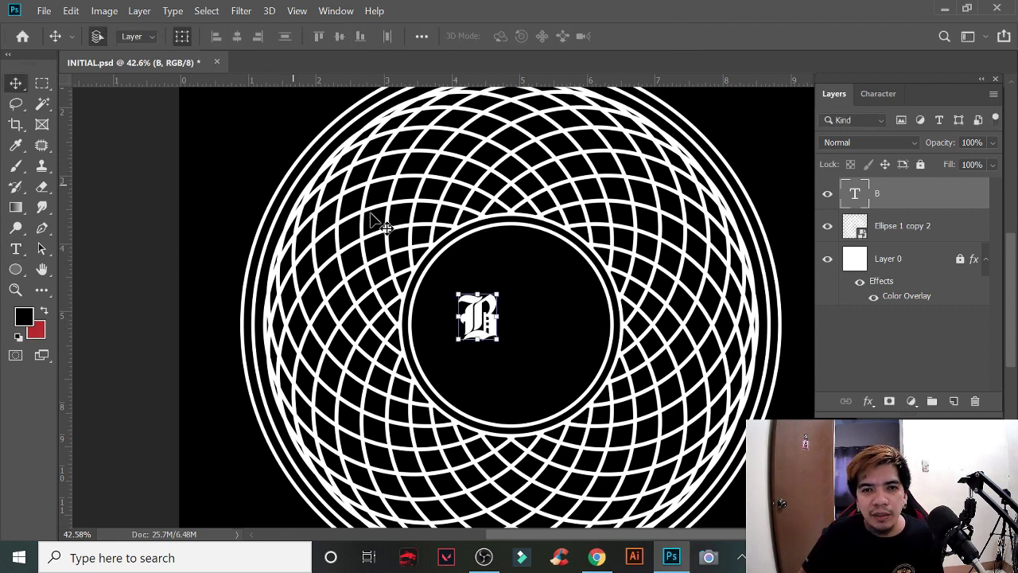
mouse_move(477, 317)
left_mouse_down()
mouse_move(522, 284)
mouse_move(491, 344)
mouse_move(596, 173)
left_mouse_up()
left_click_drag(567, 257, 537, 311)
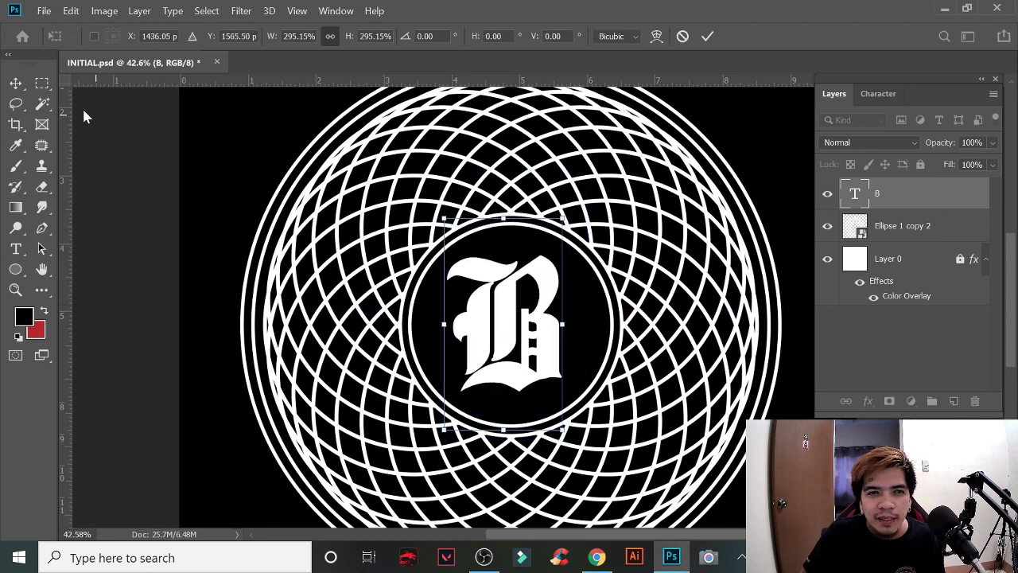
key("Return")
left_click(227, 164)
scroll(226, 164, "down", 3)
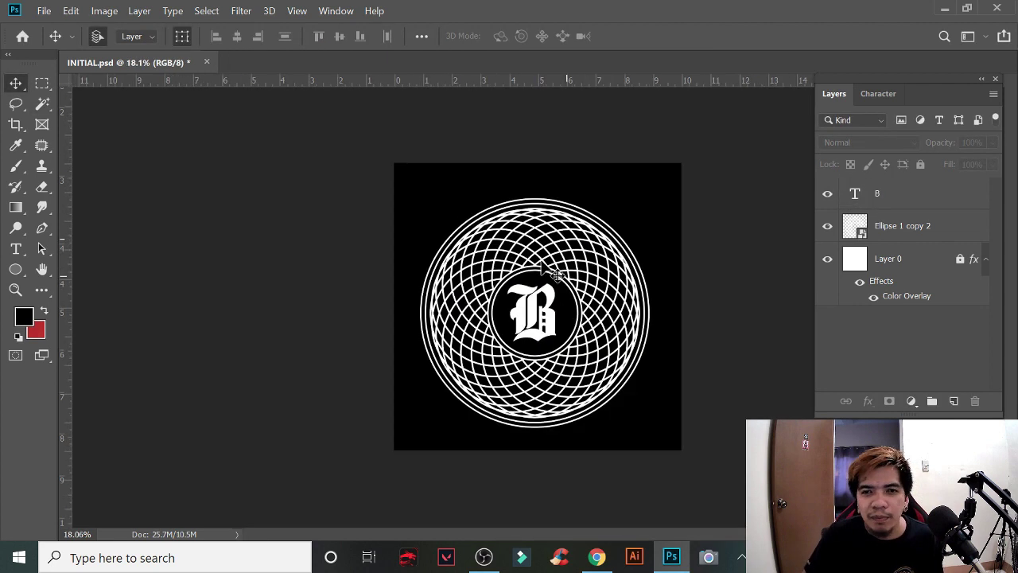
Step: Centre the B horizontally and vertically on the ring
left_click_drag(419, 178, 340, 166)
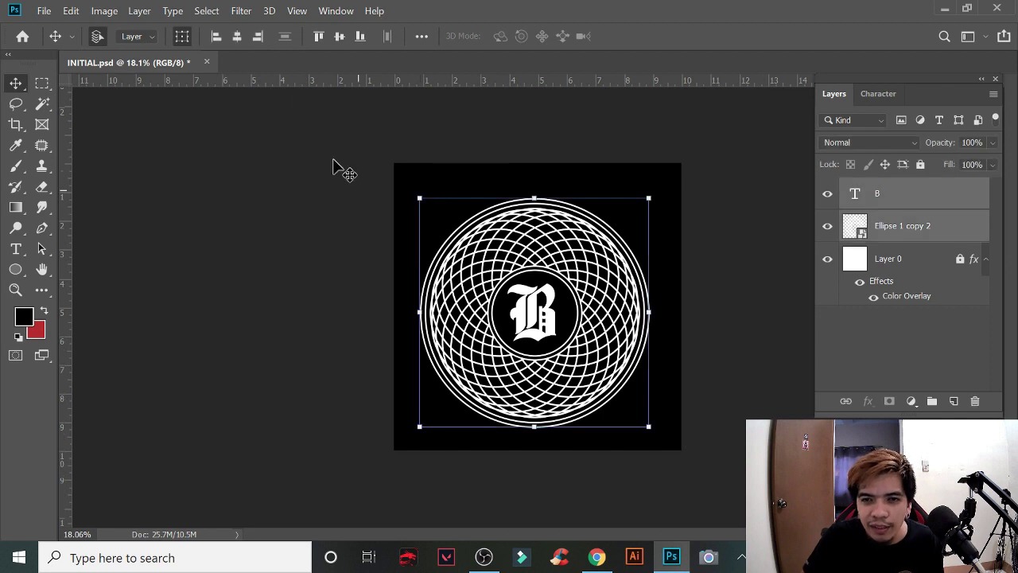
left_click(237, 38)
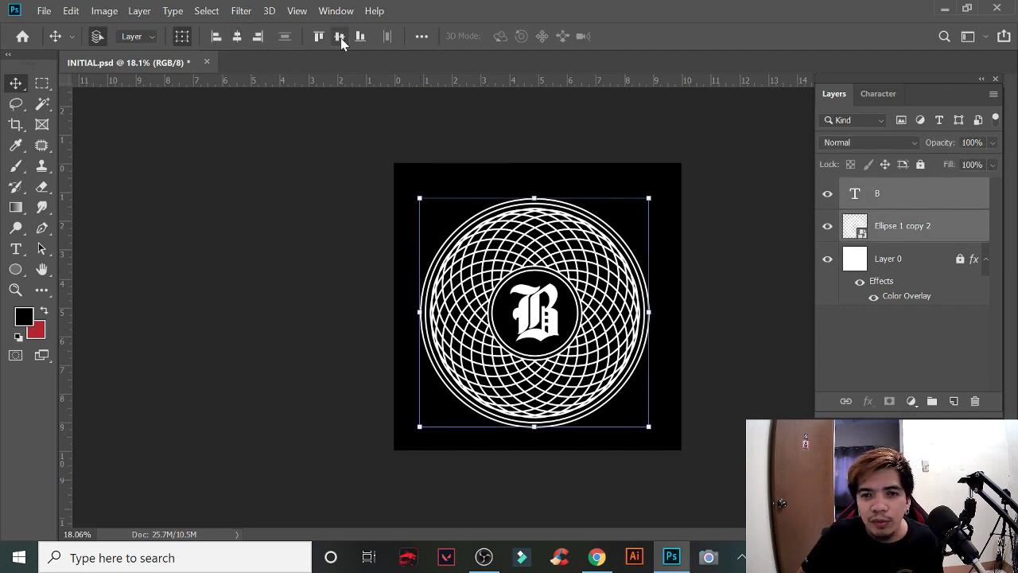
left_click(341, 37)
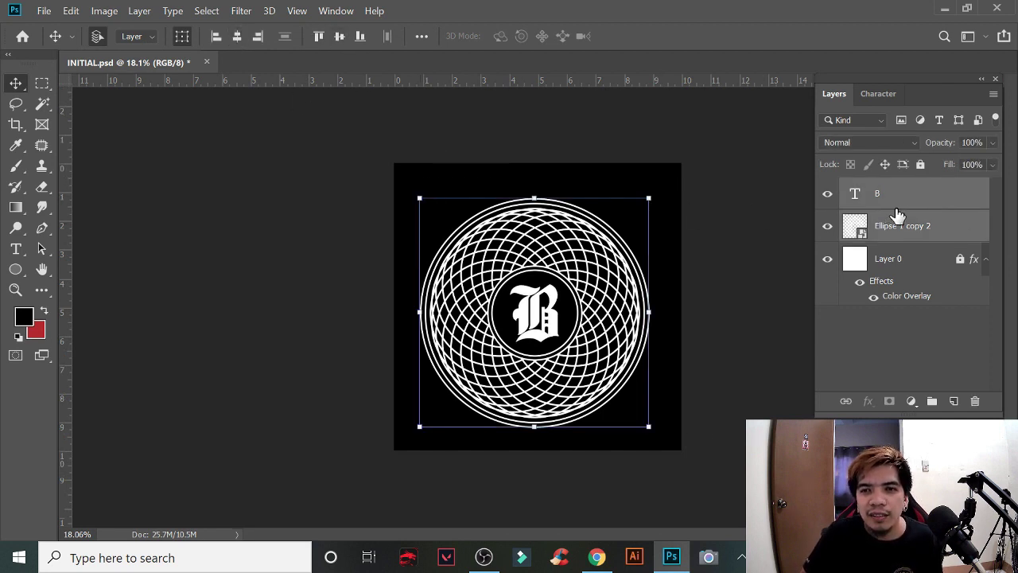
Step: Combine the B and ring into one smart object and shrink the emblem
right_click(958, 229)
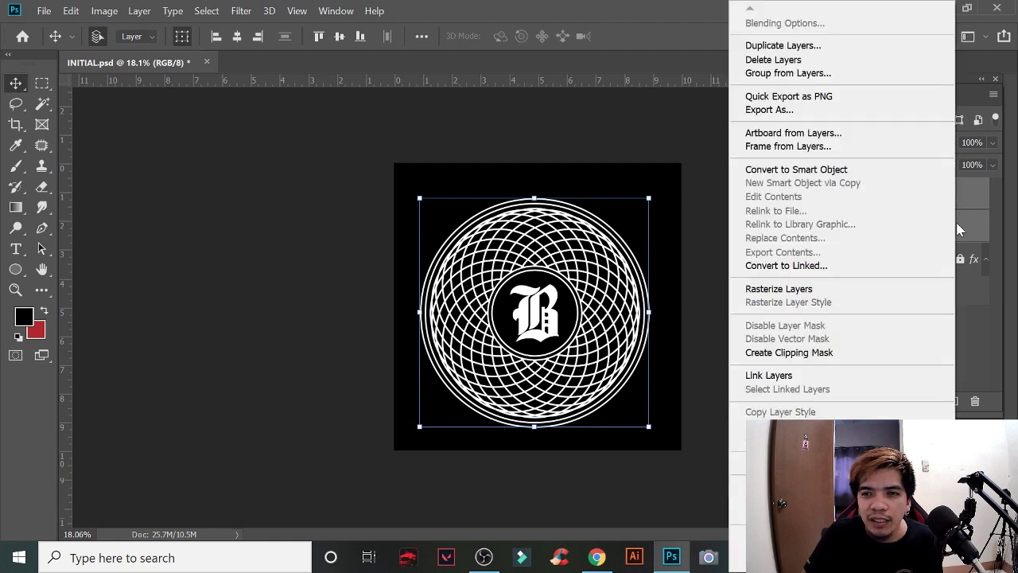
left_click(875, 170)
left_click_drag(649, 198, 597, 245)
left_click_drag(578, 292, 607, 239)
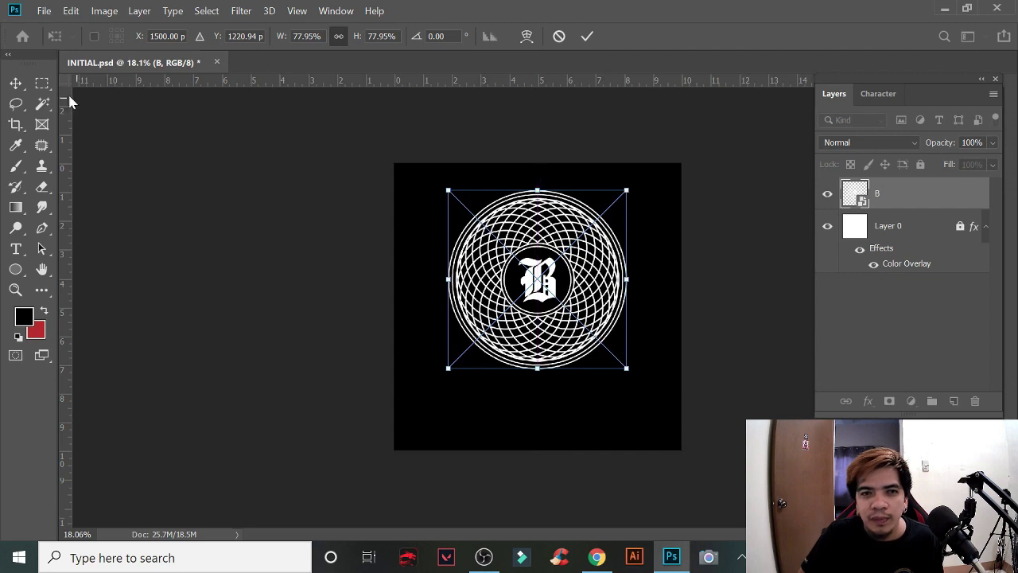
key("Return")
scroll(644, 335, "up", 4)
scroll(644, 335, "down", 2)
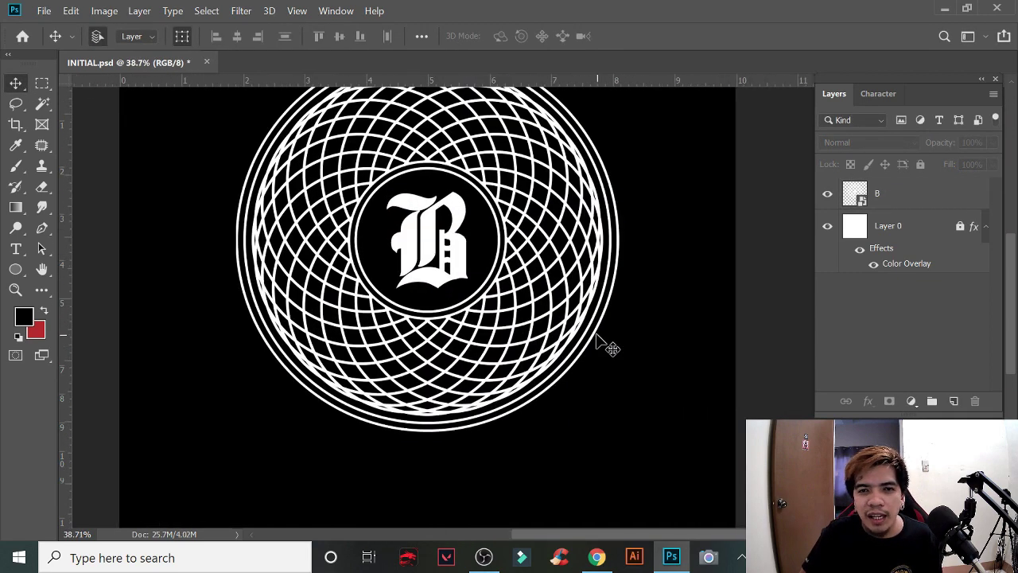
Step: Add the text 'BRANDNAME' below the ring and roughly centre it
left_click(16, 249)
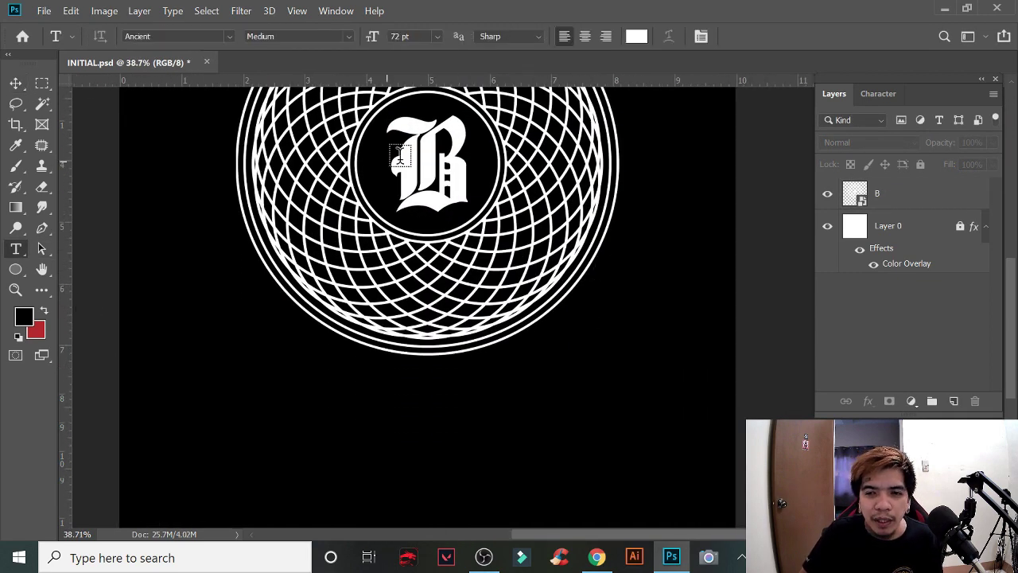
left_click(318, 412)
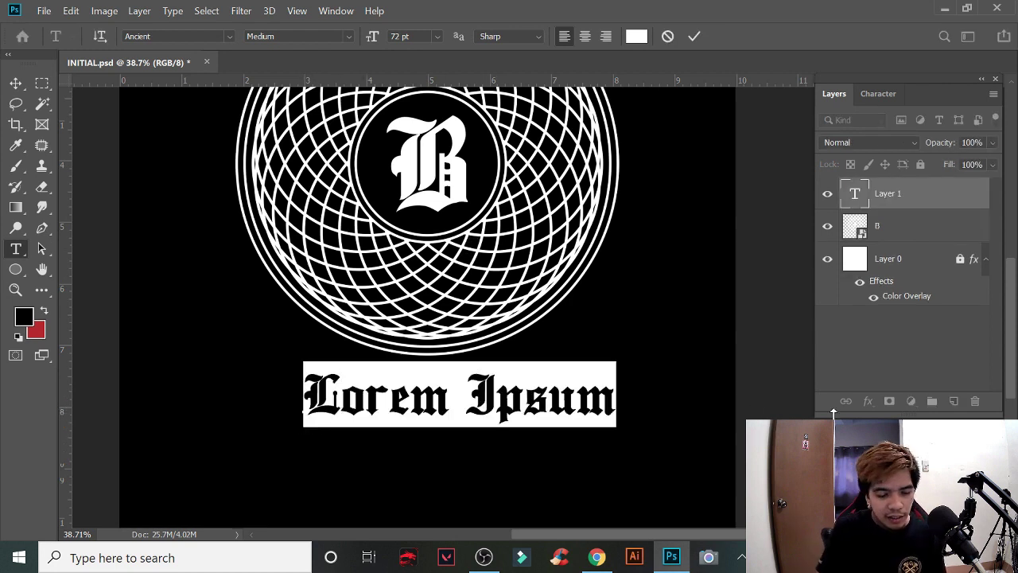
type("brand")
key("BackSpace")
key("BackSpace")
key("BackSpace")
key("BackSpace")
key("BackSpace")
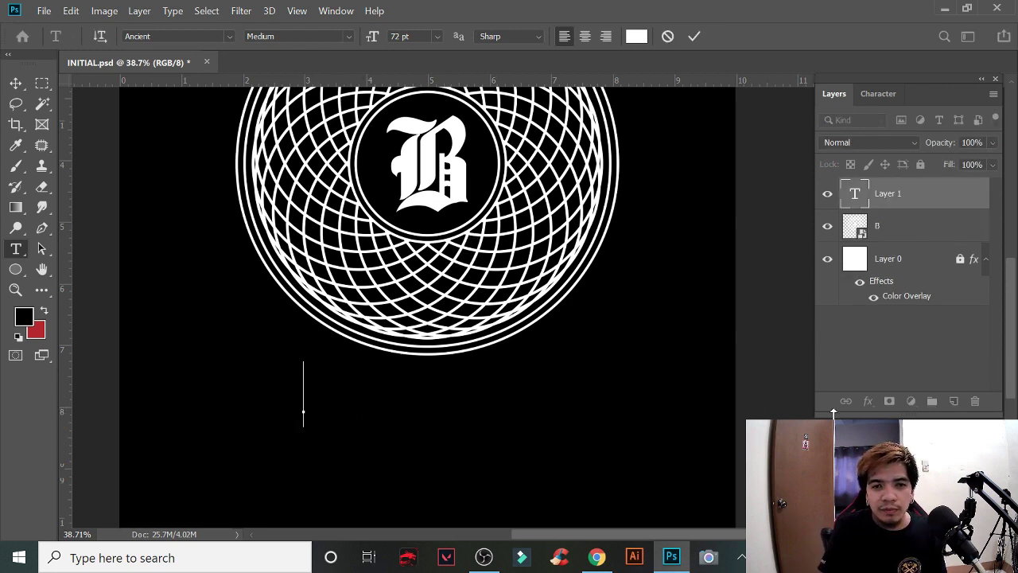
type("BRAN")
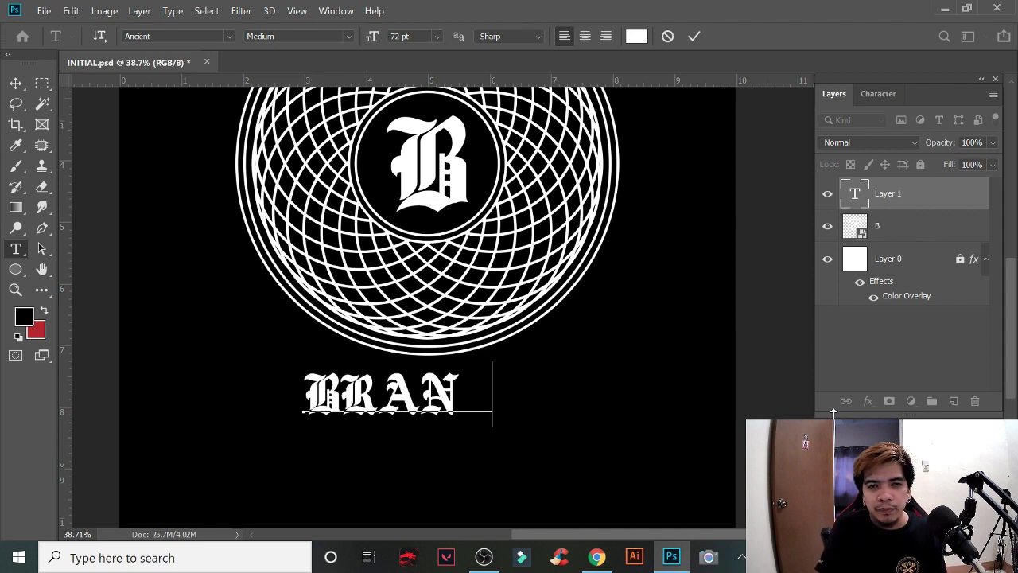
type("DDN")
key("Left")
key("BackSpace")
key("Right")
type("AME")
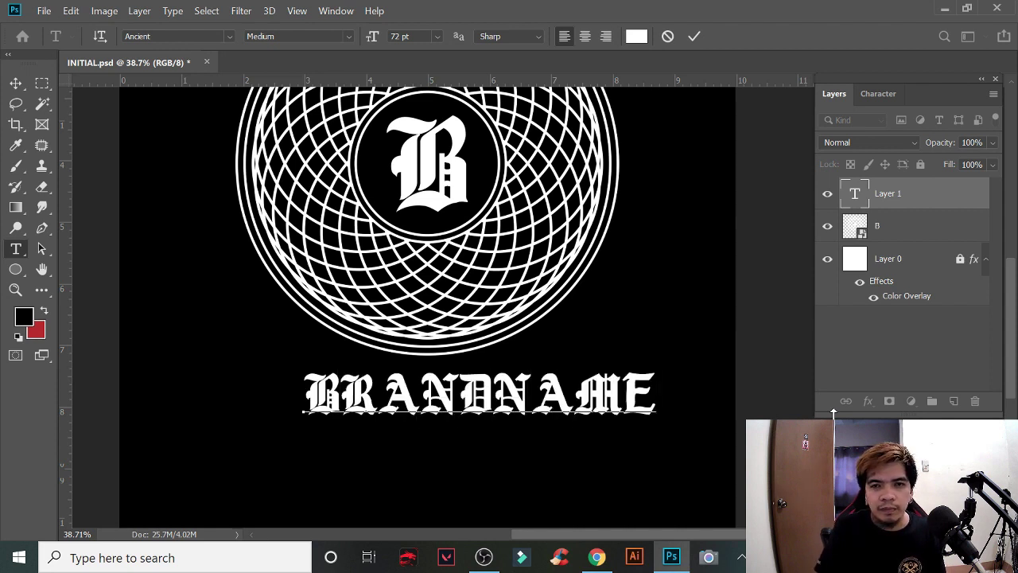
left_click(16, 86)
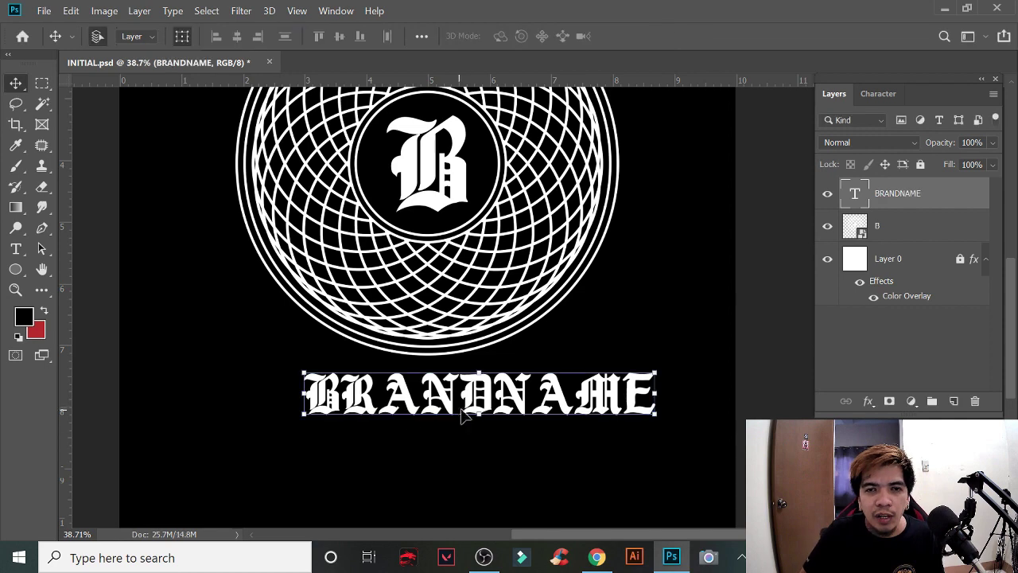
left_click_drag(462, 415, 419, 413)
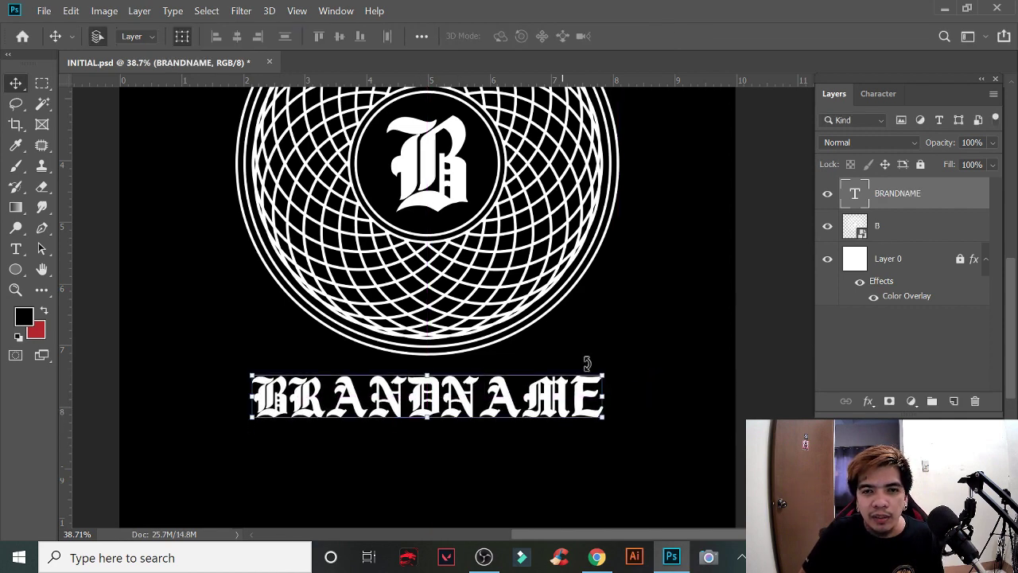
left_click(586, 362)
key("ctrl+0")
scroll(616, 358, "up", 2)
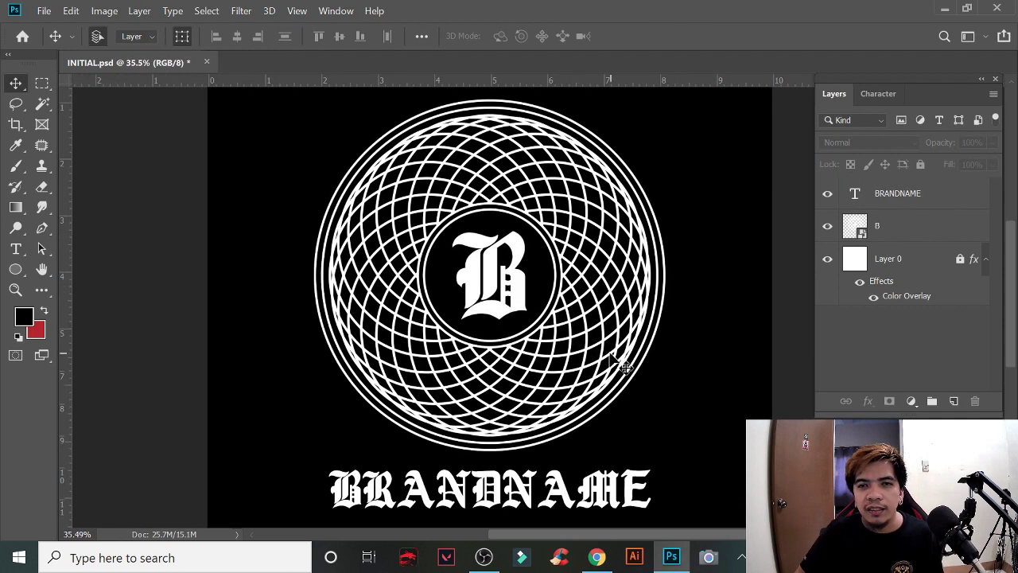
Step: Change the BRANDNAME font to ARCADE-Light
left_click(16, 249)
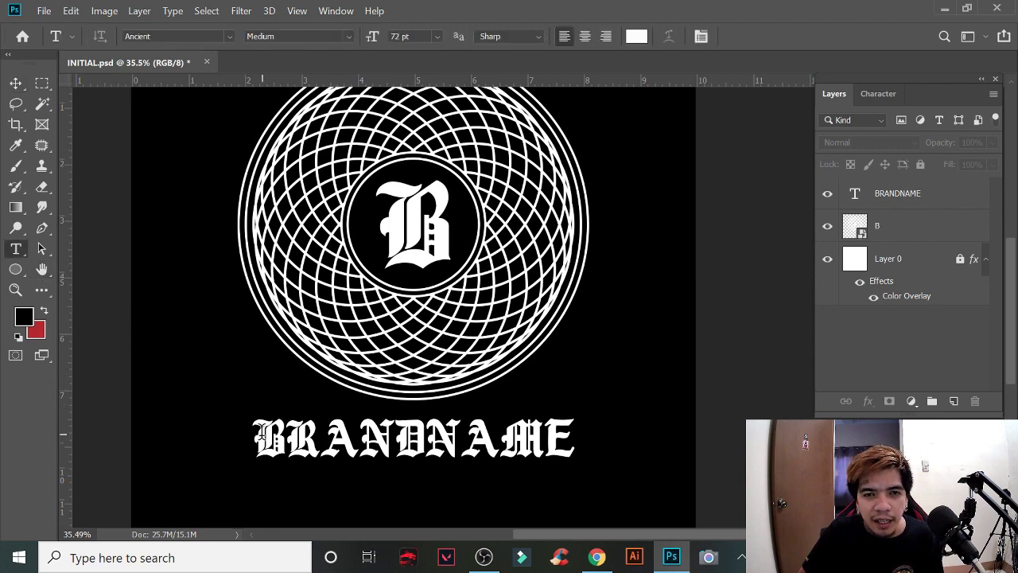
left_click_drag(263, 432, 600, 437)
left_click(163, 36)
key("Down")
key("Down")
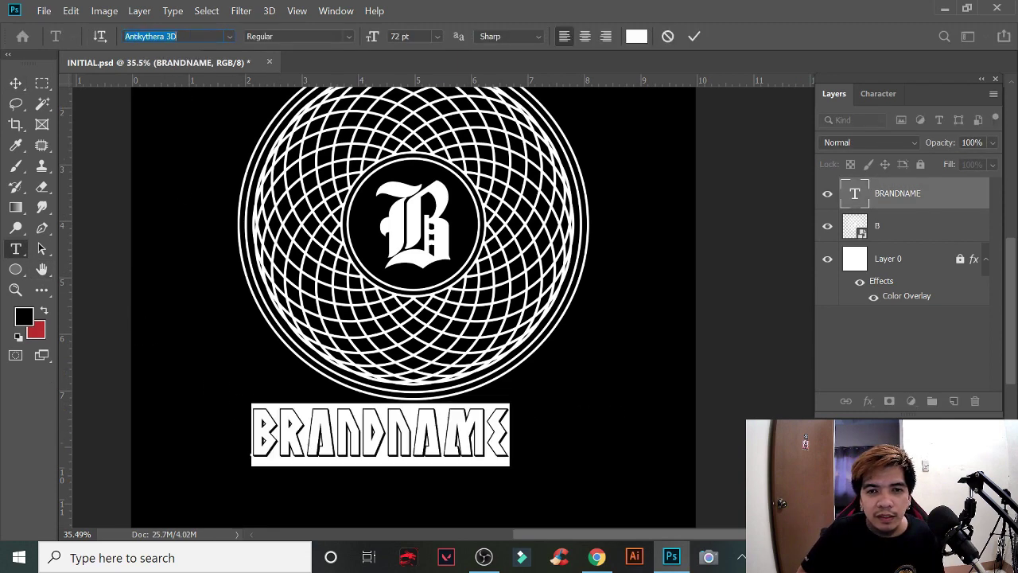
key("Down")
key("Down")
key("Down")
key("Down")
key("Down")
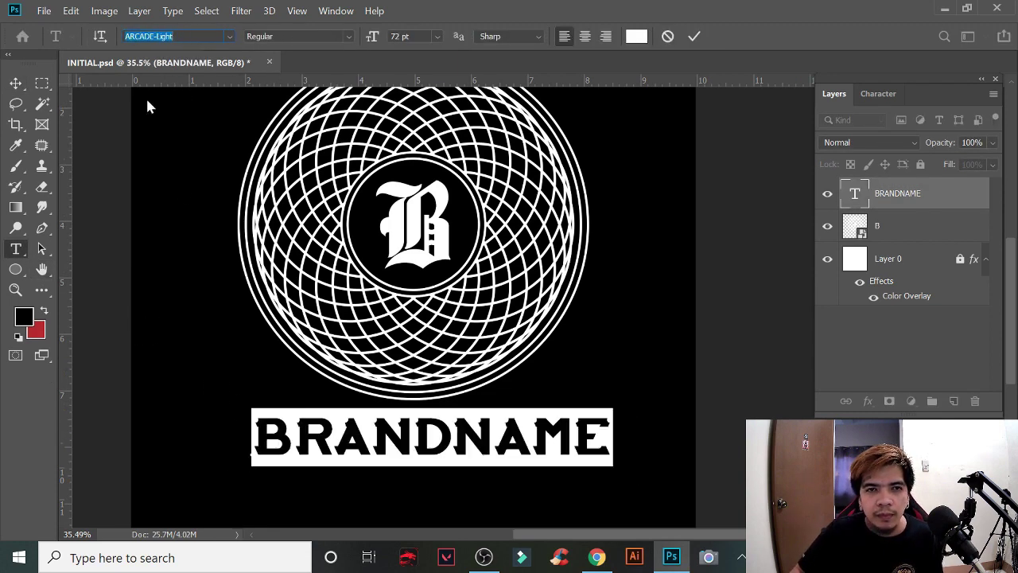
left_click(16, 83)
left_click(154, 223)
scroll(375, 356, "down", 3)
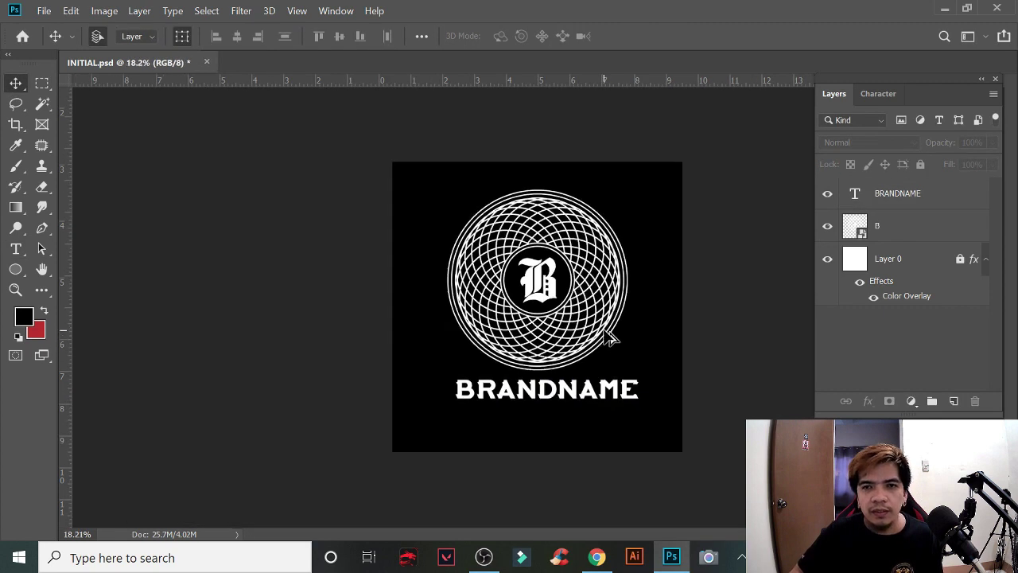
scroll(609, 338, "up", 3)
Step: Scale BRANDNAME down to about 79%
left_click(644, 445)
key("ctrl+t")
mouse_move(688, 410)
left_mouse_down()
mouse_move(626, 415)
mouse_move(632, 434)
left_mouse_up()
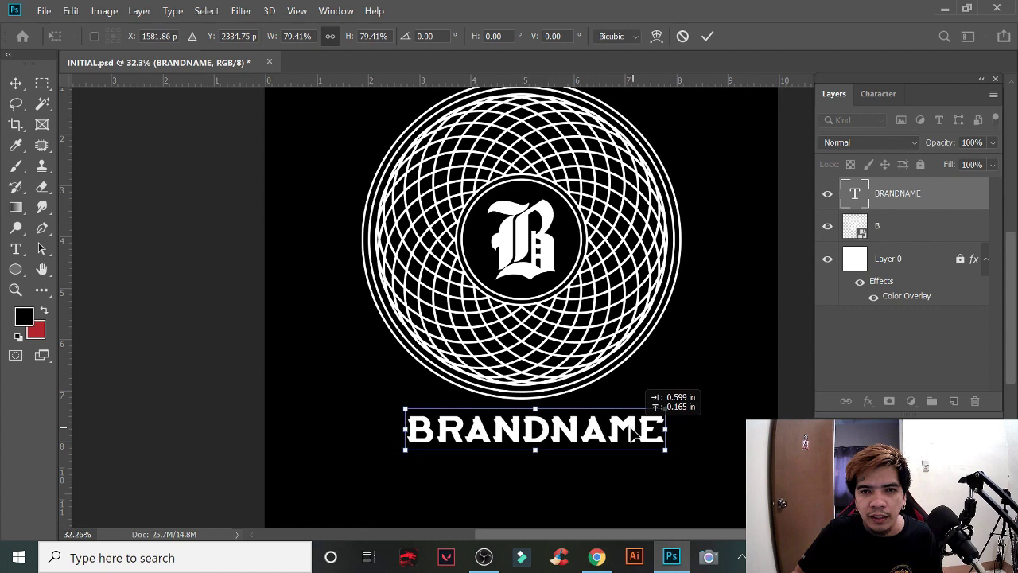
key("Return")
left_click(150, 154)
scroll(551, 367, "down", 3)
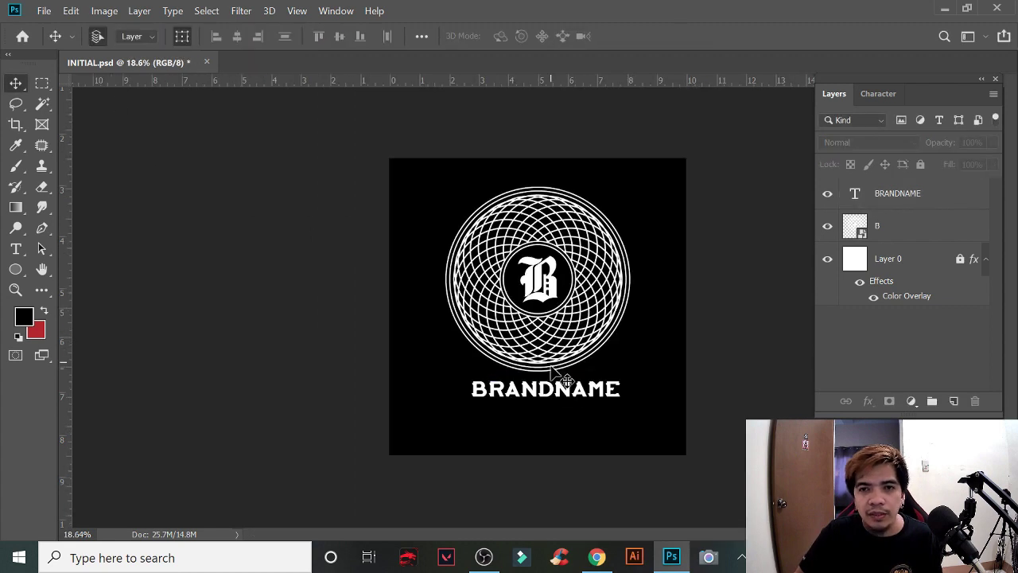
Step: Centre BRANDNAME horizontally under the emblem and duplicate it just below
left_click_drag(529, 410, 429, 168)
left_click(237, 35)
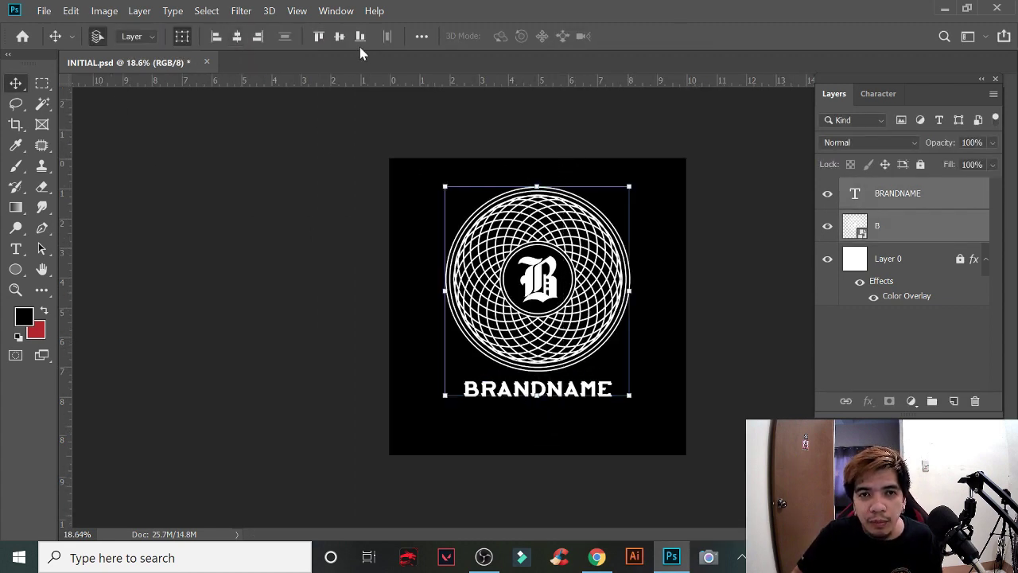
scroll(636, 382, "up", 2)
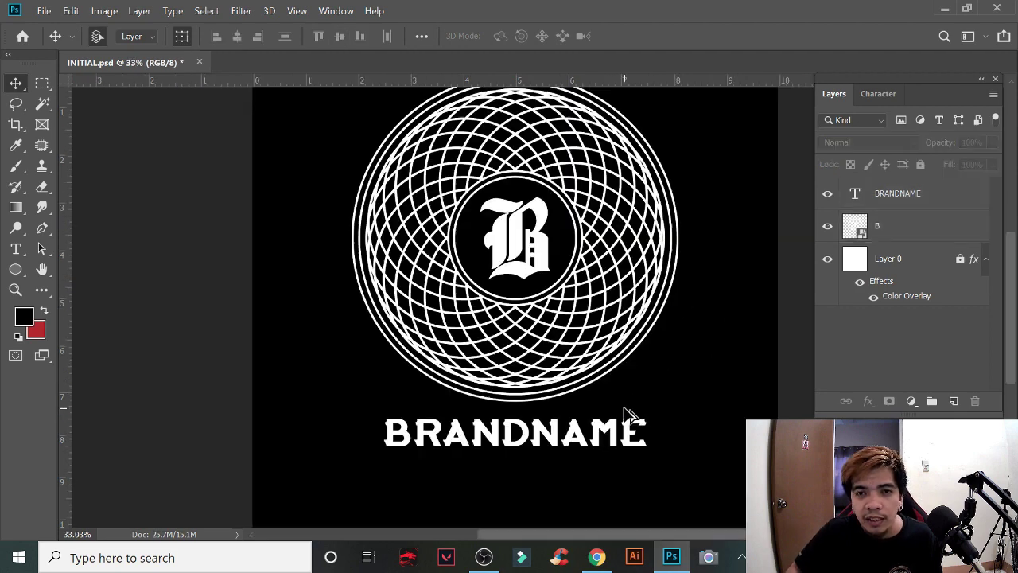
scroll(625, 416, "up", 2)
left_click_drag(546, 421, 537, 458)
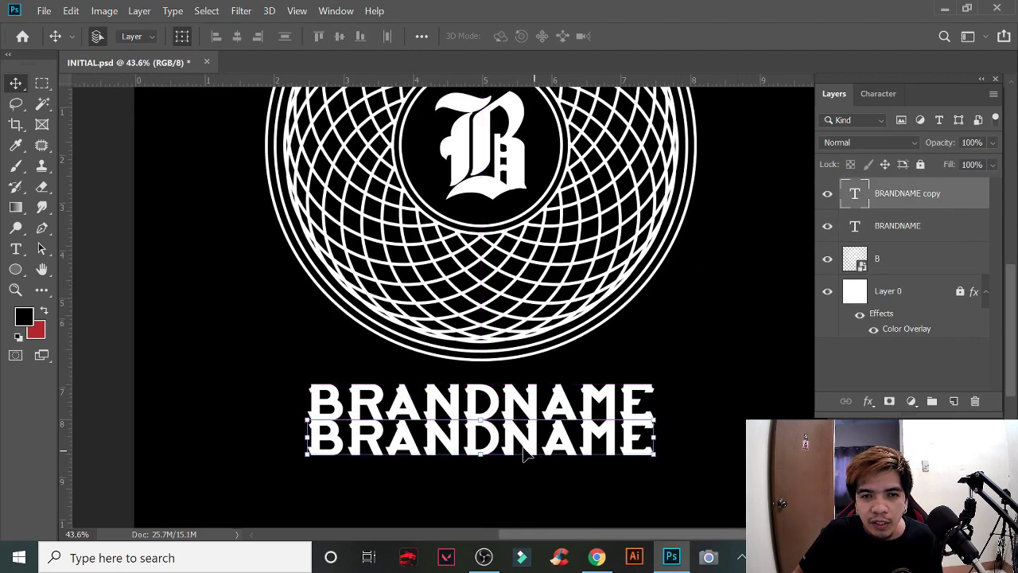
Step: Replace the duplicate line's text with 'SINCE 1987' and squeeze it narrower
left_click(16, 248)
double_click(318, 442)
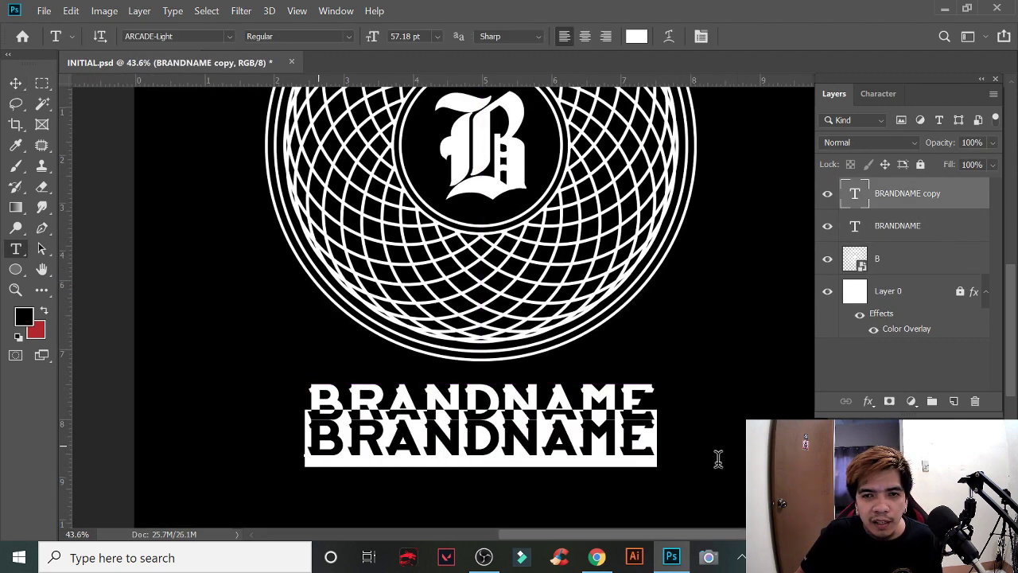
type("SINCE")
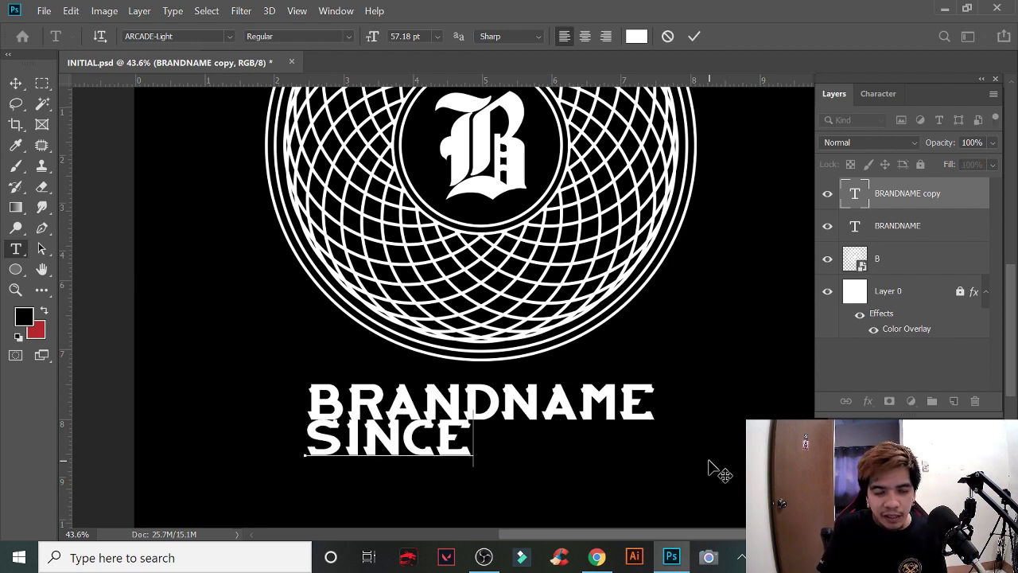
type("19")
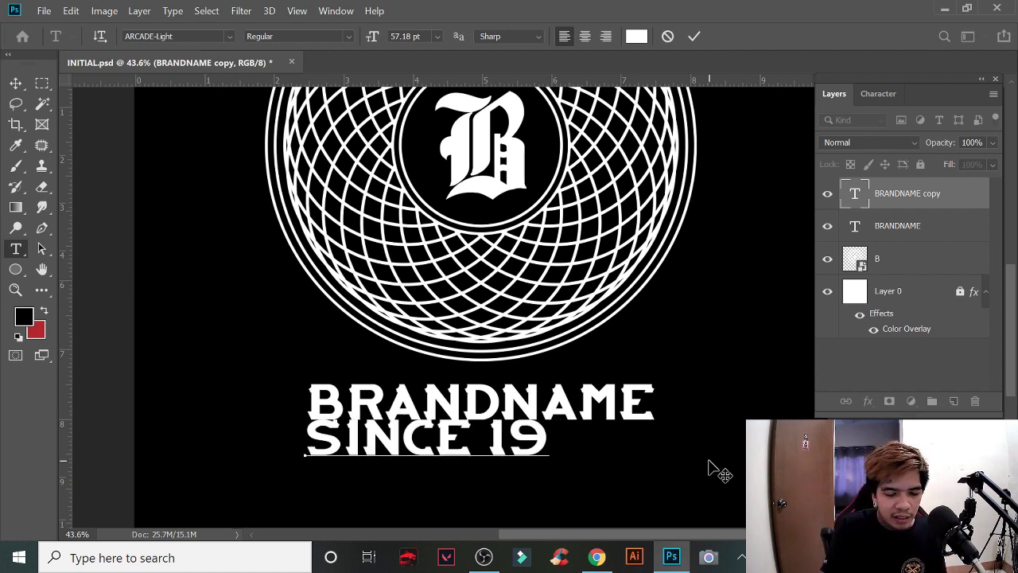
type("86")
key("BackSpace")
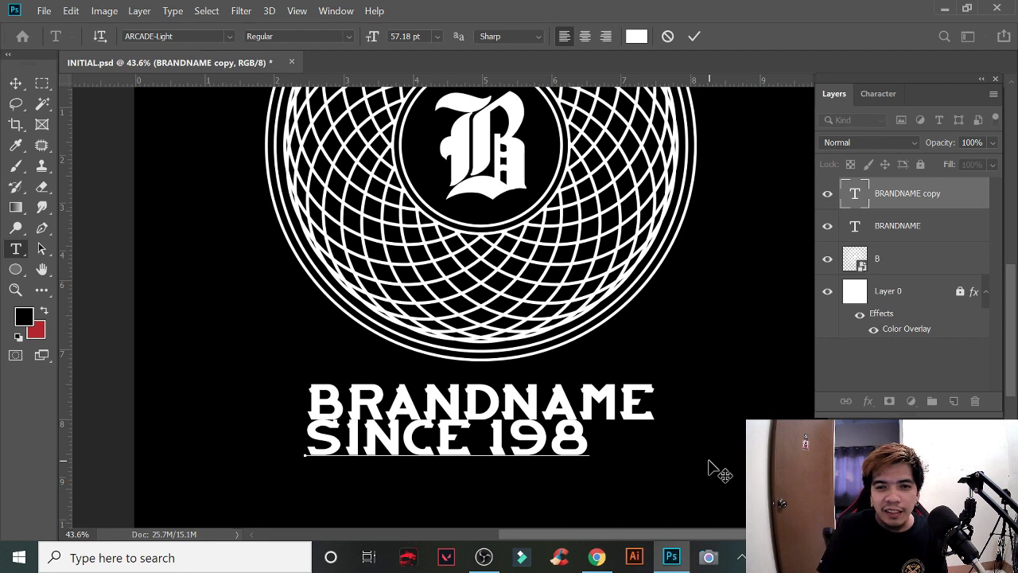
type("7")
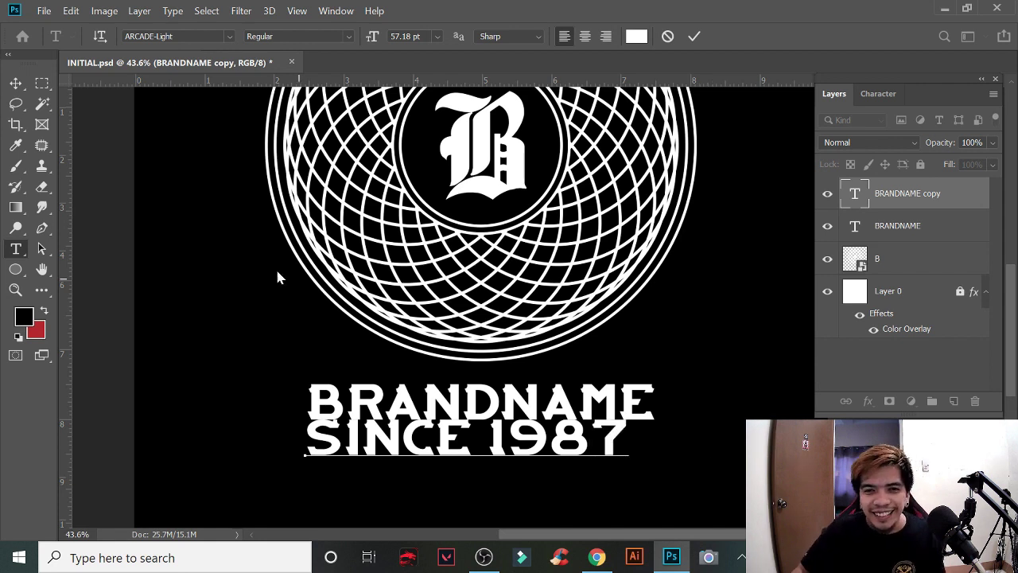
left_click(18, 82)
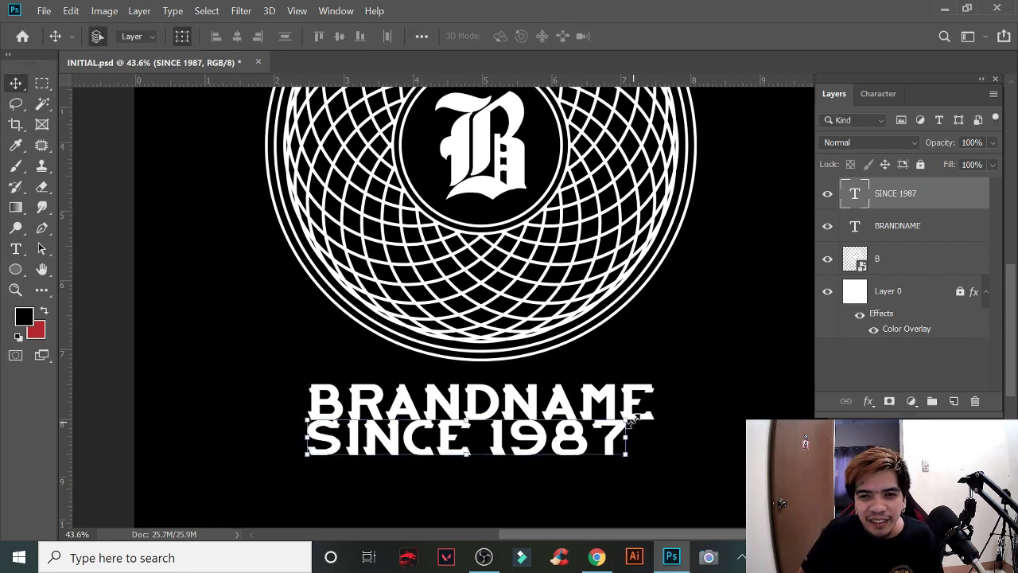
key("ctrl+t")
mouse_move(628, 437)
left_mouse_down()
mouse_move(479, 440)
mouse_move(532, 450)
left_mouse_up()
left_click(16, 250)
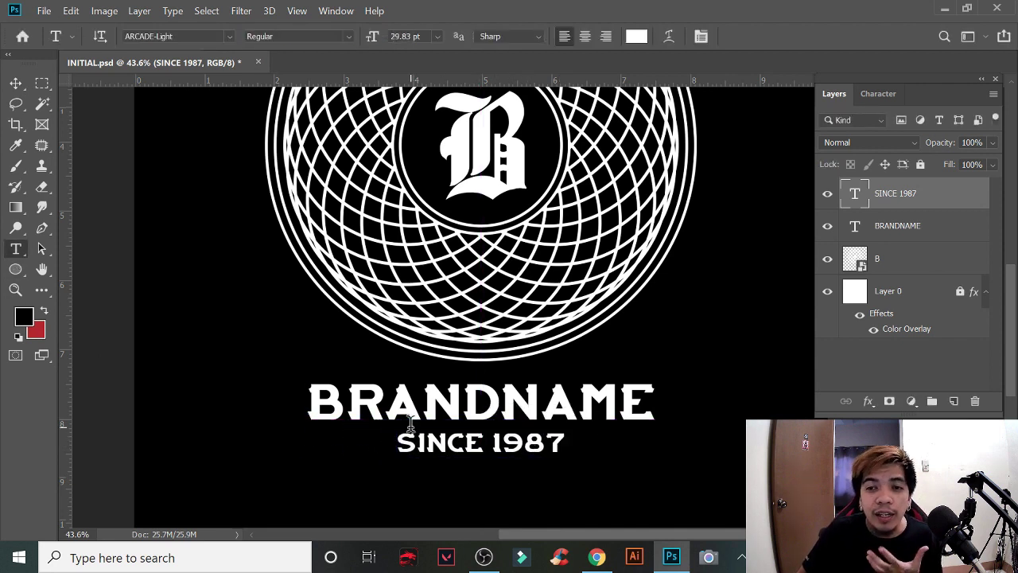
Step: Set SINCE 1987 in Futura BdCn BT Bold and scale it to about 76%
scroll(592, 455, "up", 3)
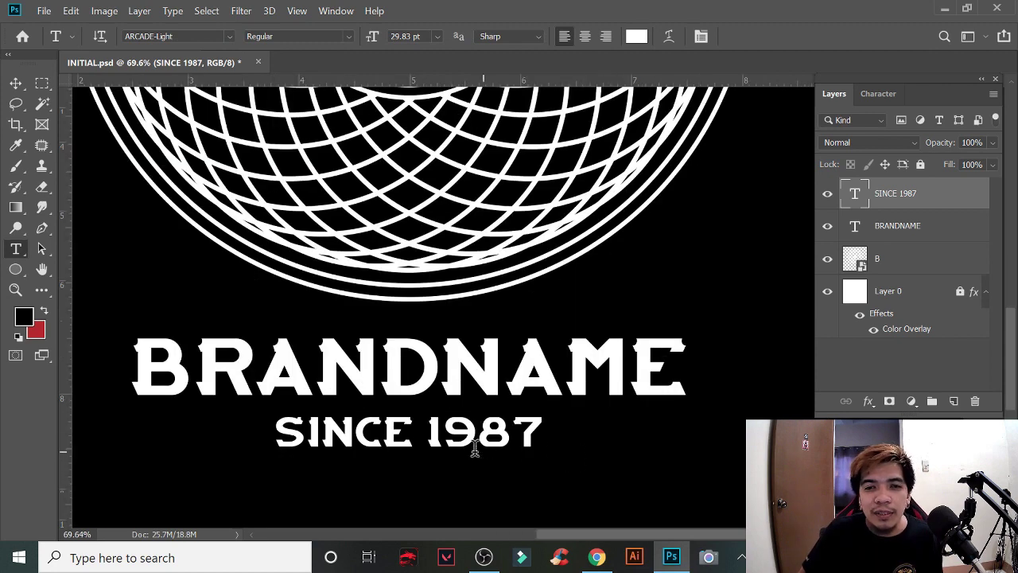
left_click_drag(301, 429, 547, 450)
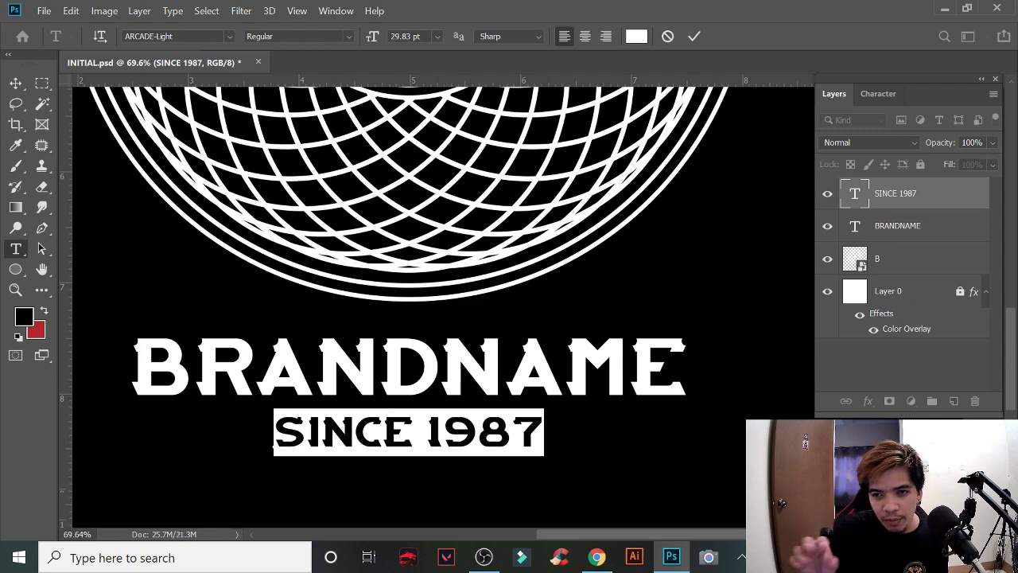
left_click(197, 35)
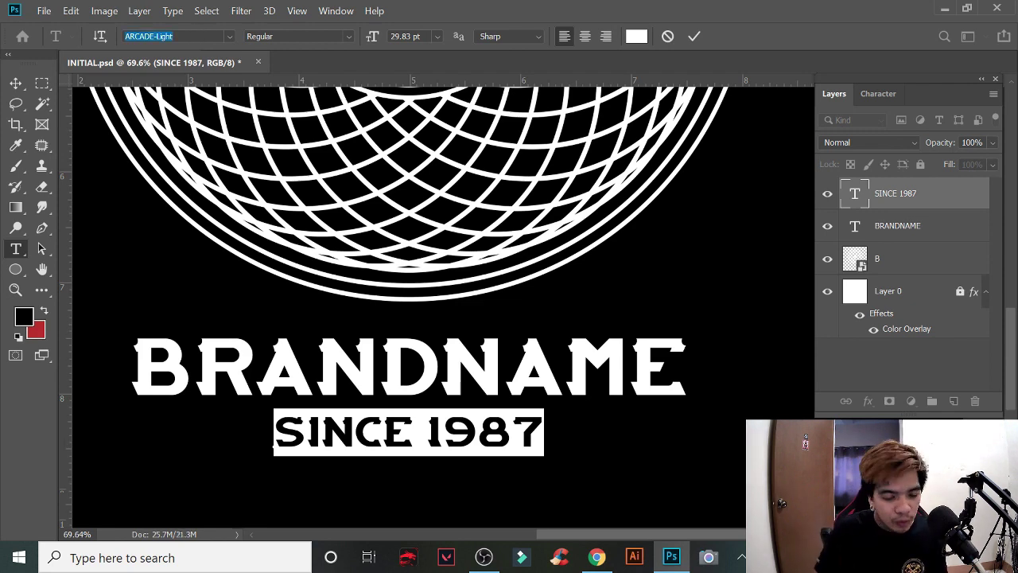
type("FUTURA")
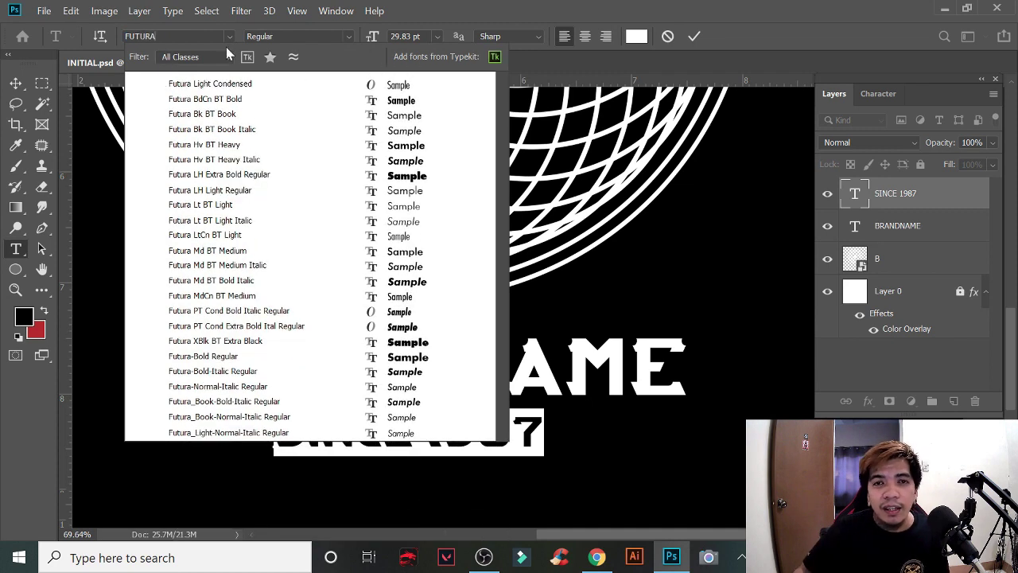
left_click(403, 101)
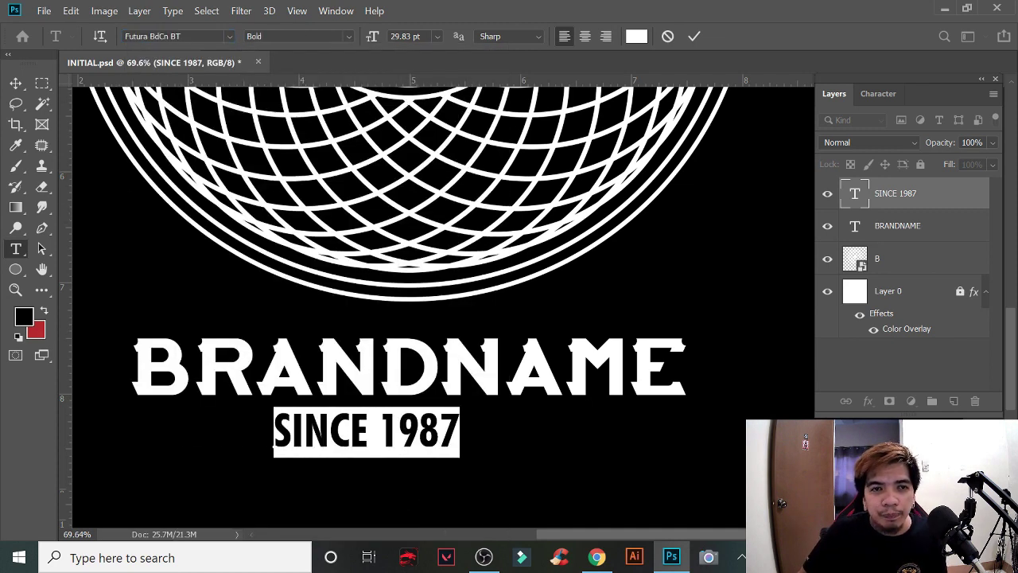
left_click(16, 83)
mouse_move(465, 410)
left_mouse_down()
mouse_move(430, 436)
mouse_move(477, 431)
left_mouse_up()
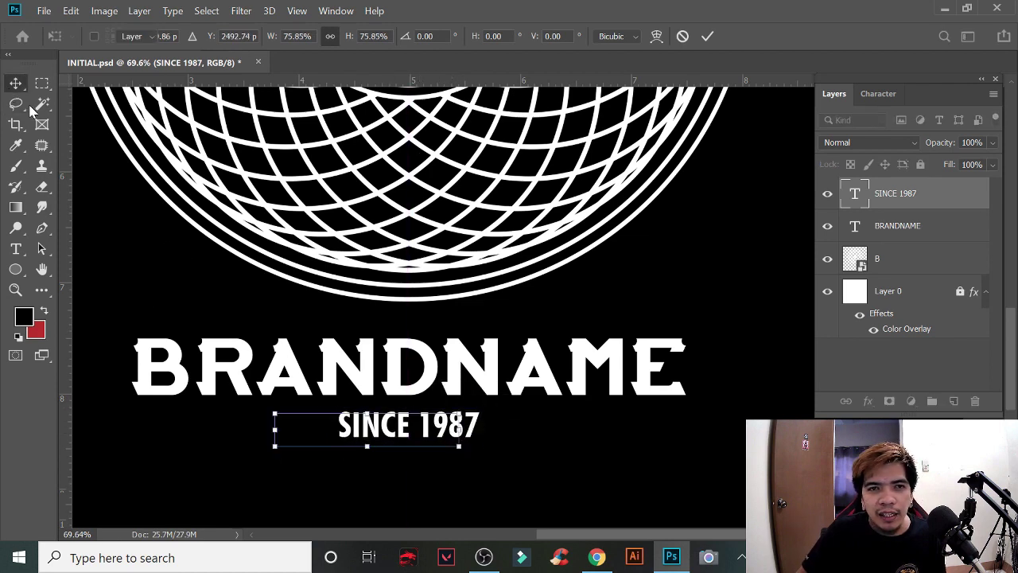
left_click(382, 461)
key("ctrl+0")
key("ctrl+0")
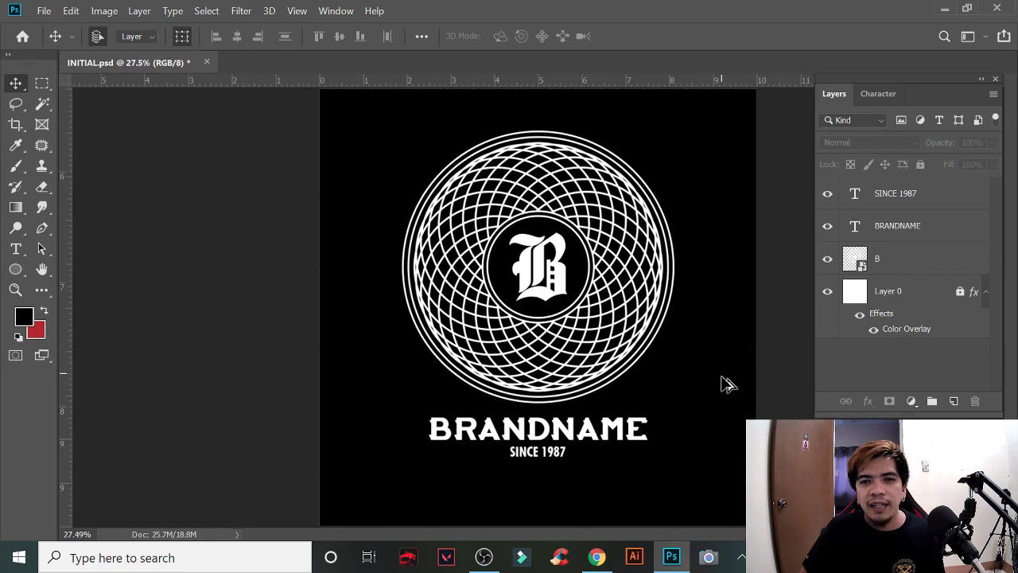
Step: Select the emblem and both text lines together
left_click_drag(536, 501, 597, 165)
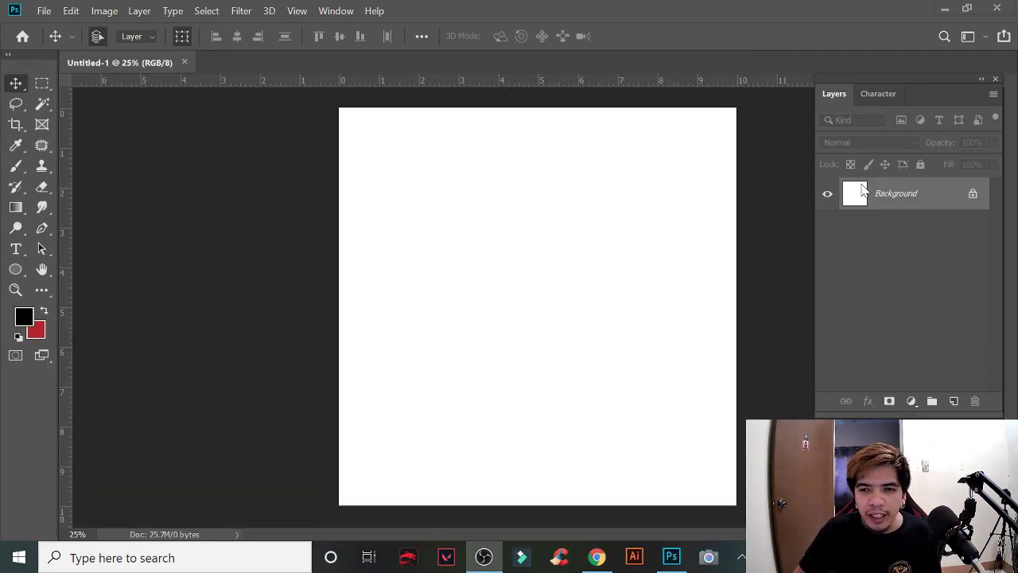
Step: Convert the locked Background into an editable Layer 0
left_click(938, 210)
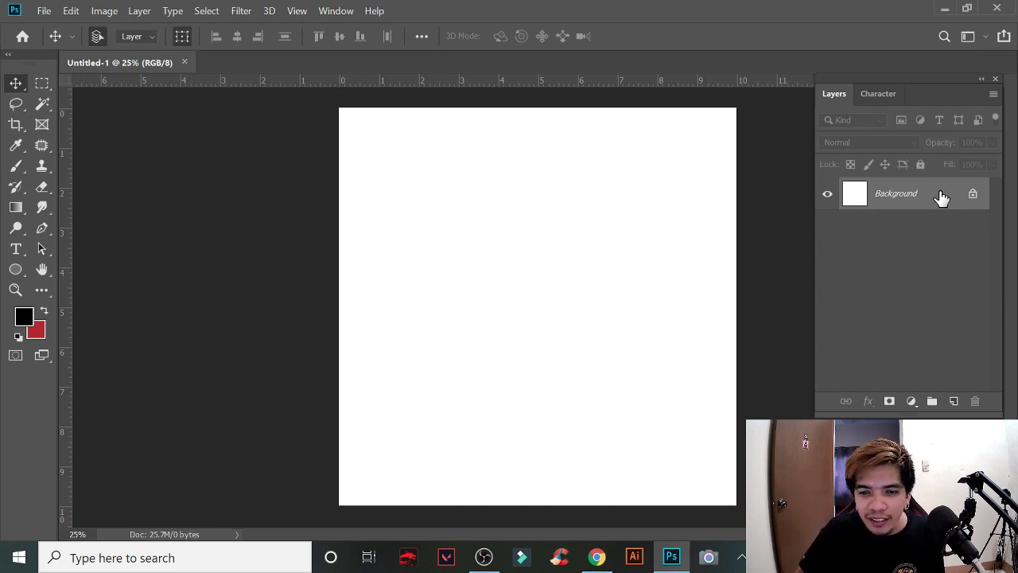
double_click(948, 204)
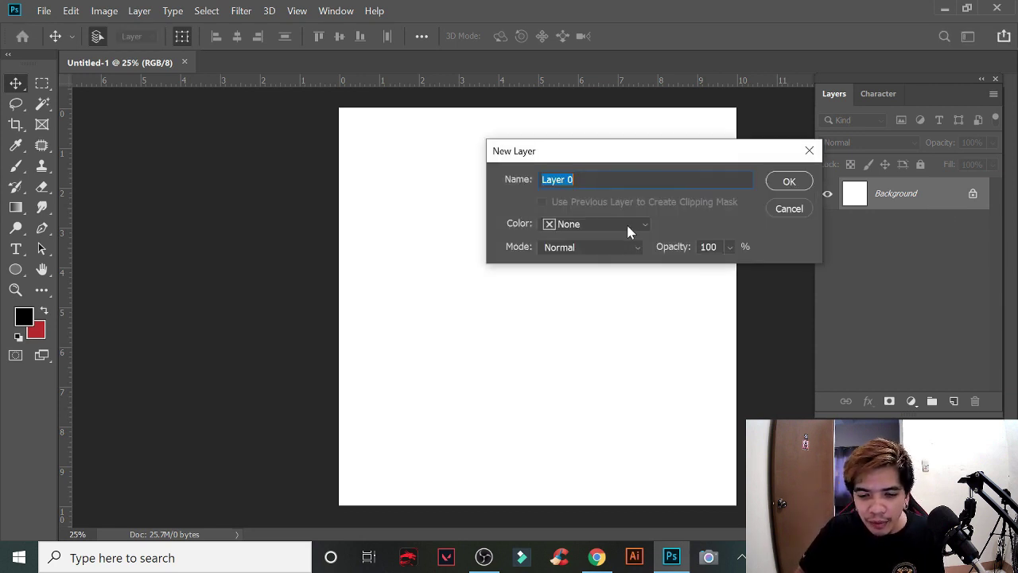
left_click(778, 187)
Step: Give Layer 0 a black Color Overlay layer style
double_click(944, 205)
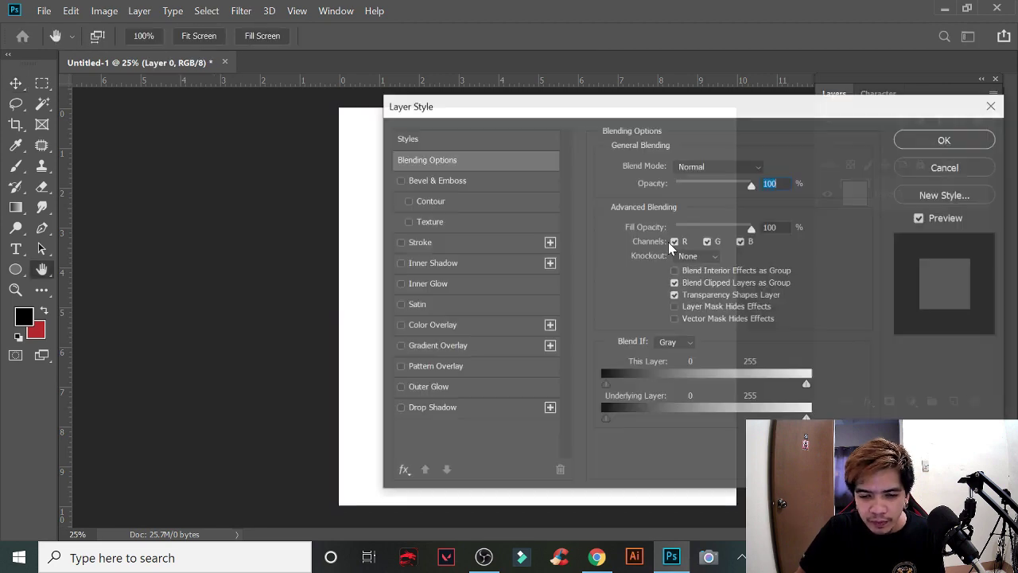
left_click(495, 325)
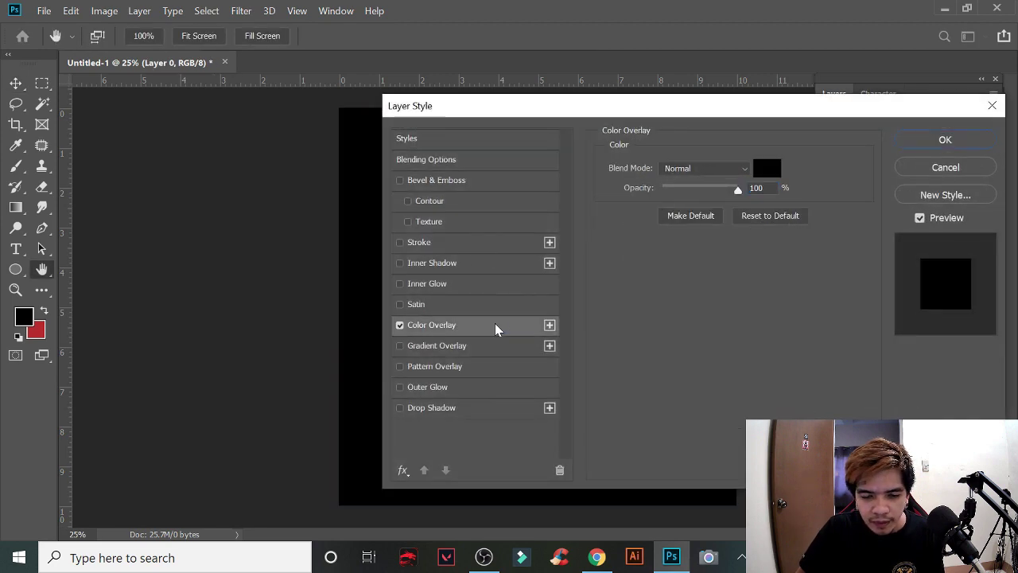
left_click(944, 139)
scroll(477, 244, "up", 2)
scroll(520, 257, "right", 3)
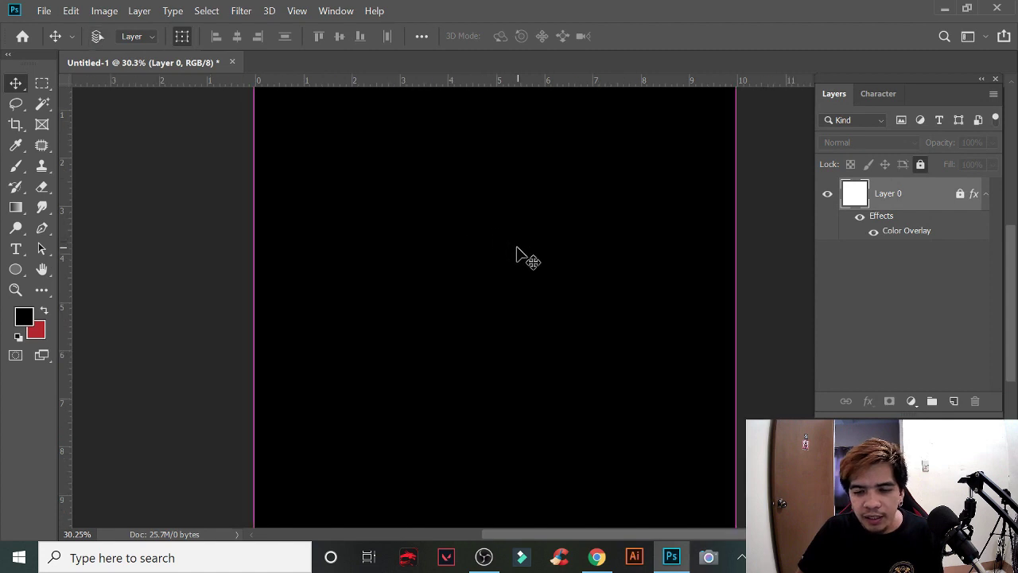
scroll(525, 262, "right", 3)
key("ctrl+0")
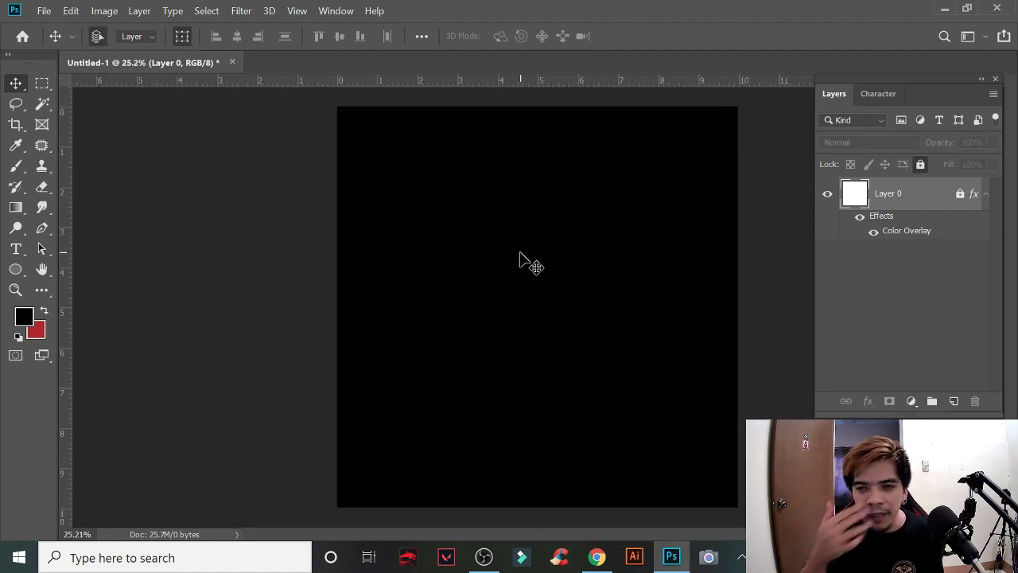
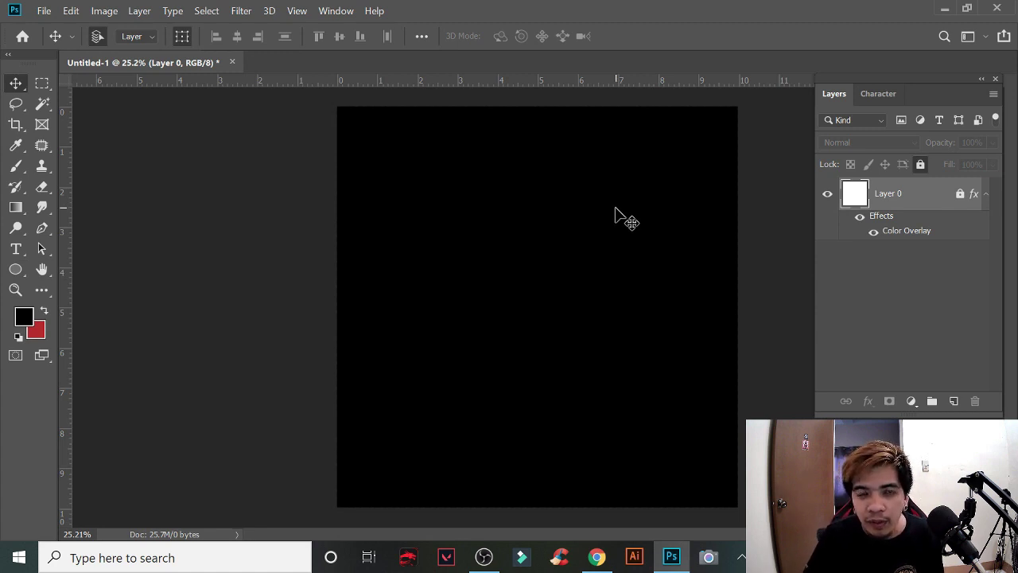
Step: Switch to the Custom Shape Tool and browse through the shape picker library
left_click(16, 274)
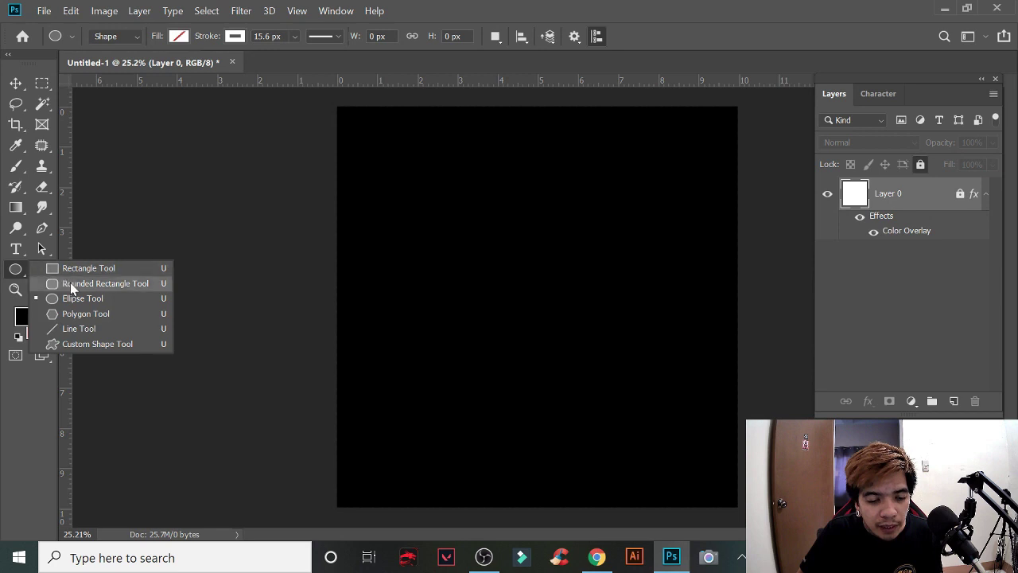
left_click(94, 344)
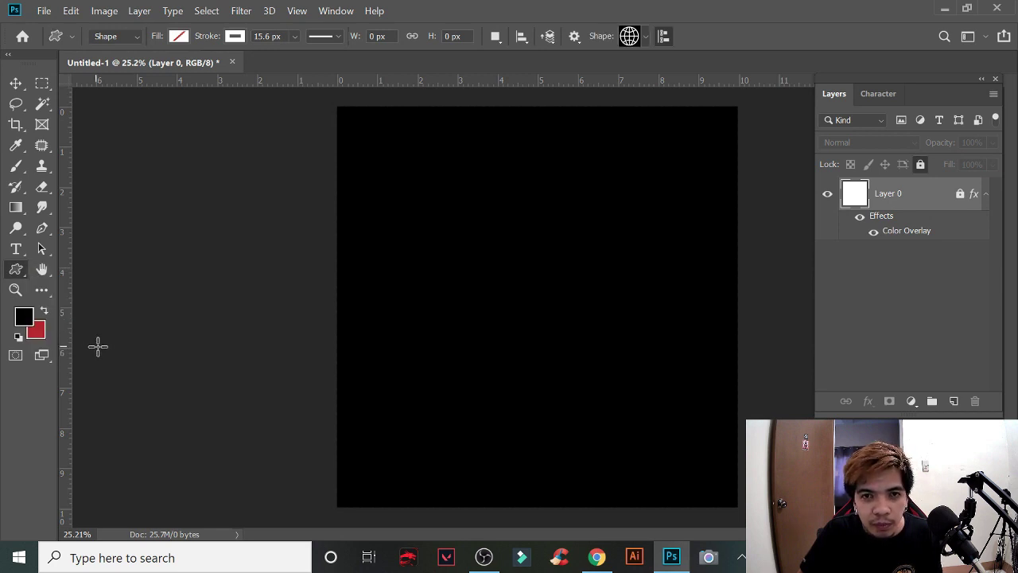
left_click(643, 40)
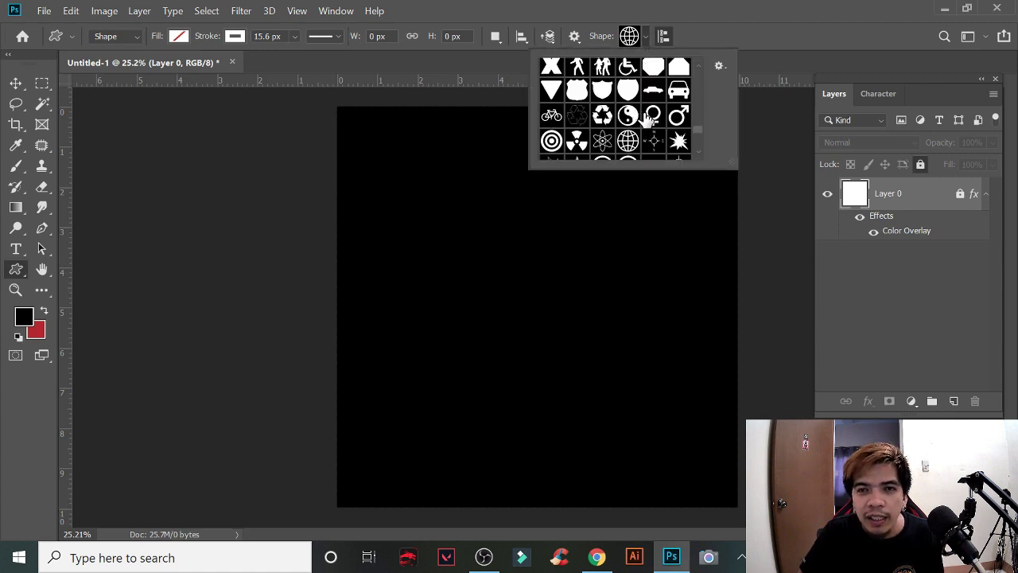
scroll(648, 118, "down", 3)
scroll(648, 118, "down", 3)
scroll(648, 117, "down", 1)
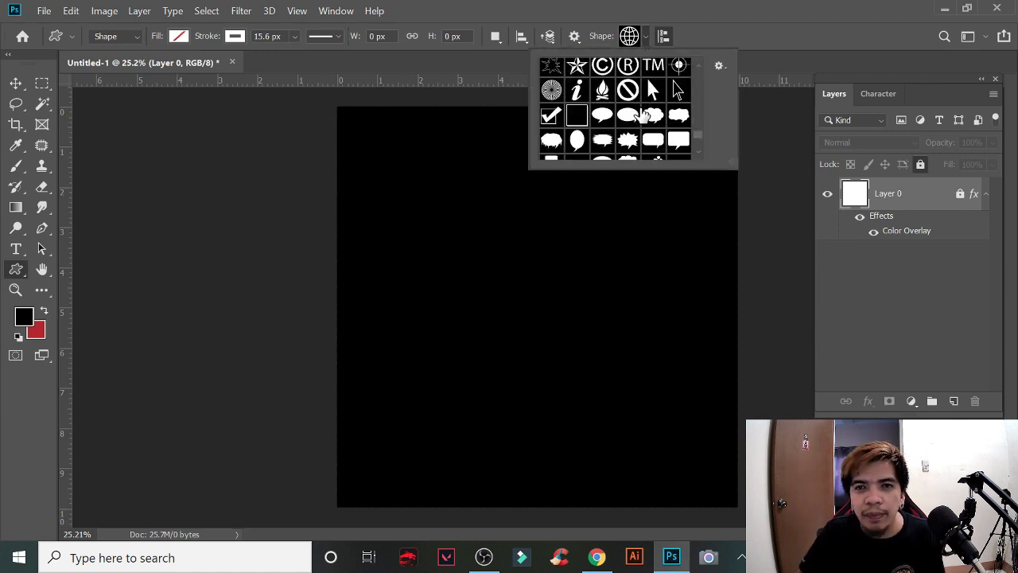
scroll(645, 116, "down", 2)
scroll(651, 120, "down", 3)
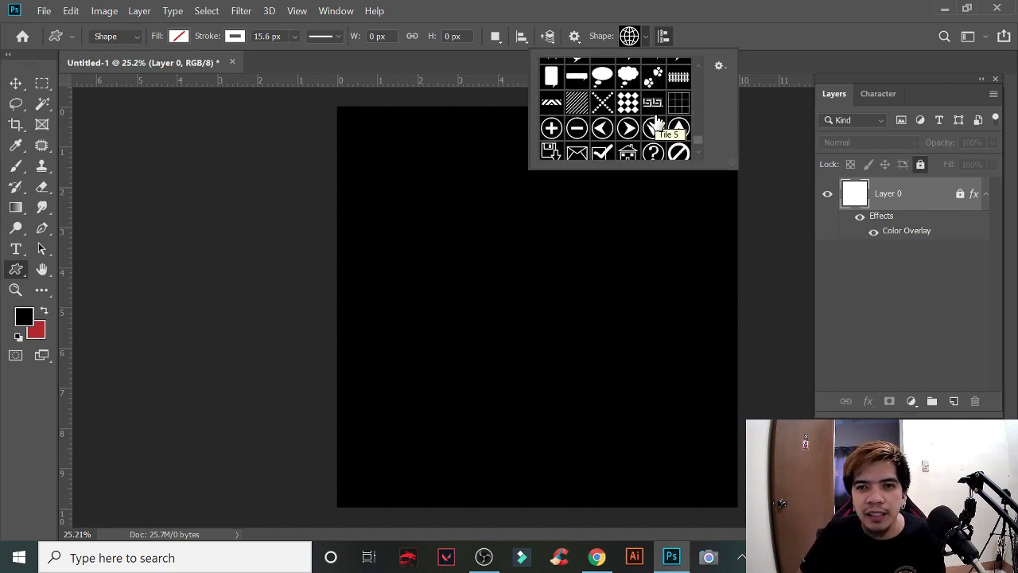
scroll(653, 123, "down", 3)
scroll(652, 119, "up", 2)
scroll(653, 119, "up", 1)
scroll(652, 118, "up", 1)
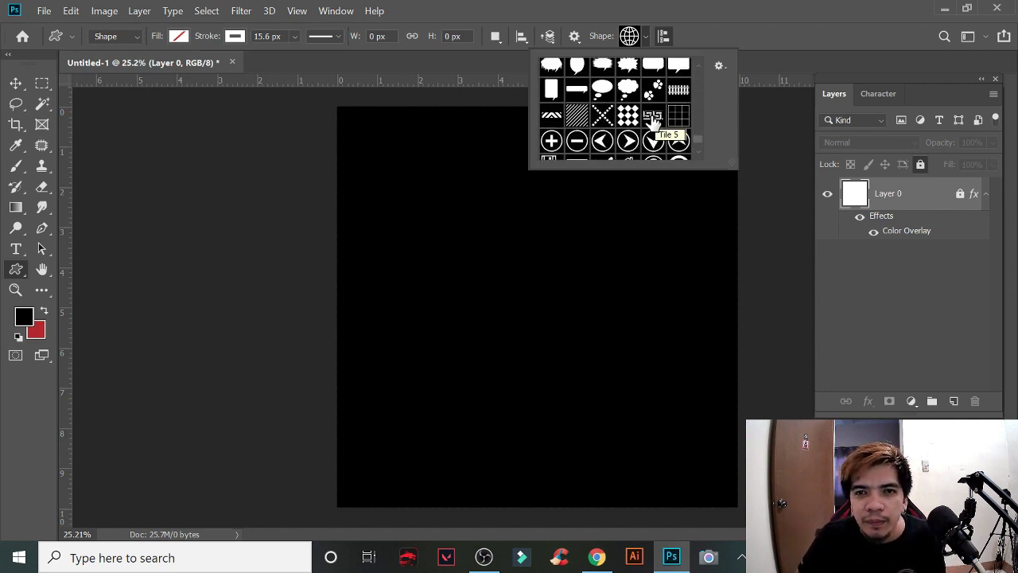
Step: Pick the globe shape from the custom shape list, zooming the canvas in slightly
left_click(652, 120)
key("ctrl+plus")
scroll(650, 127, "down", 2)
scroll(650, 134, "down", 1)
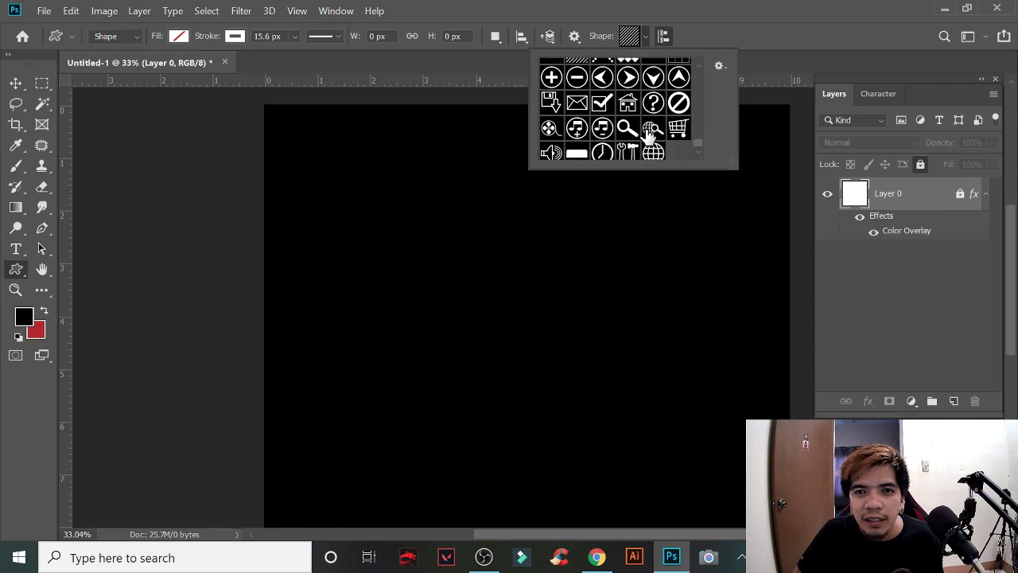
scroll(649, 135, "down", 1)
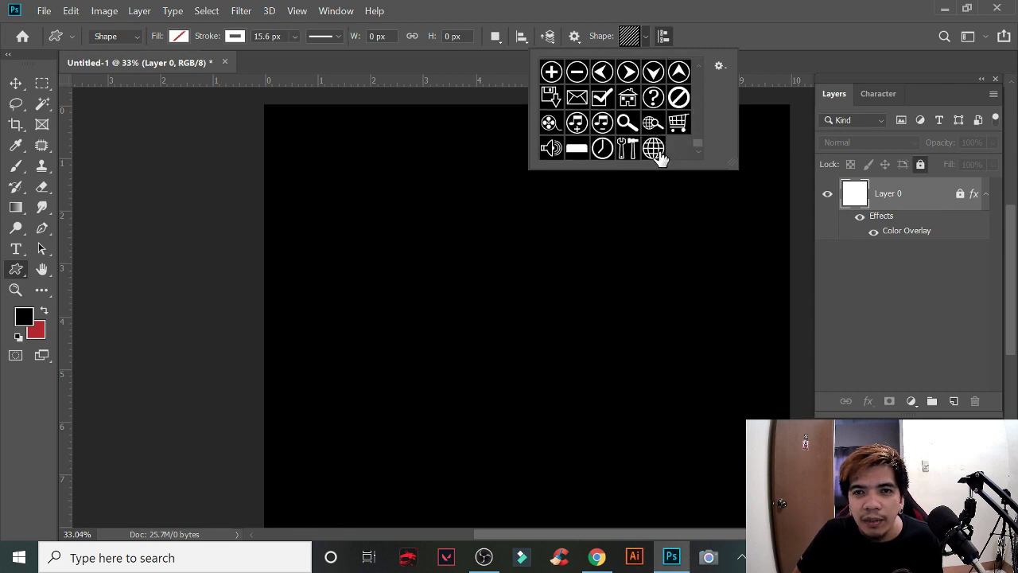
left_click(655, 150)
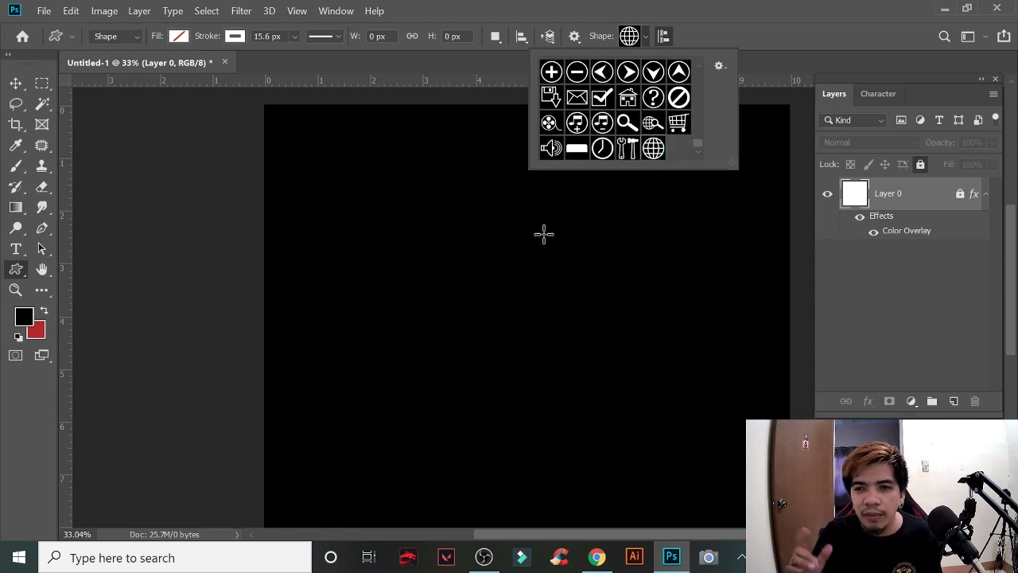
Step: Draw a large white globe outline across the black canvas
left_click_drag(371, 179, 723, 493)
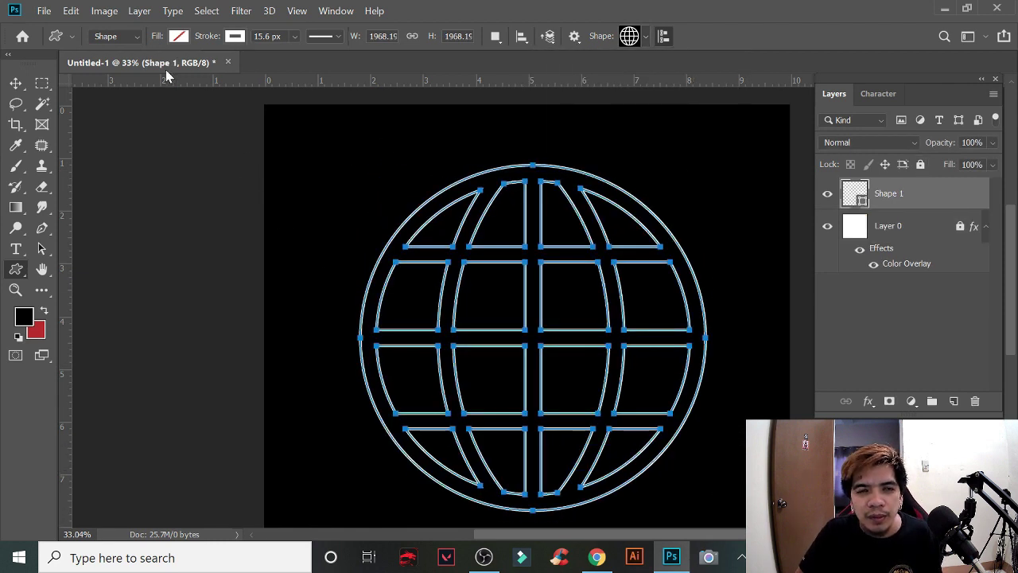
key("v")
left_click(177, 164)
scroll(382, 268, "down", 3)
scroll(716, 278, "down", 1)
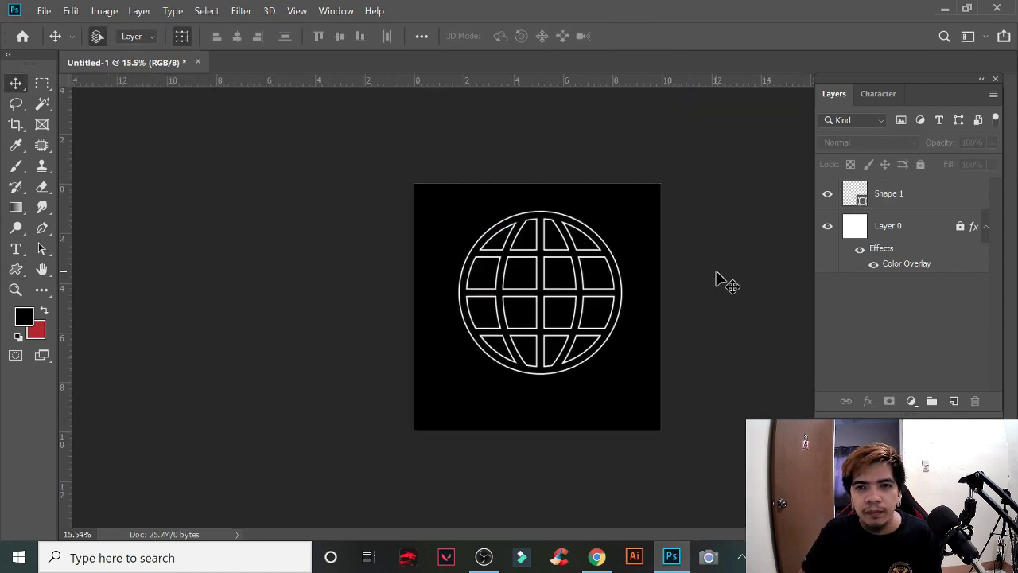
scroll(699, 274, "up", 2)
scroll(655, 257, "up", 2)
Step: Move the globe to the centre of the canvas and select its Shape 1 layer
mouse_move(588, 217)
left_mouse_down()
mouse_move(605, 259)
mouse_move(674, 251)
left_mouse_up()
scroll(600, 264, "down", 3)
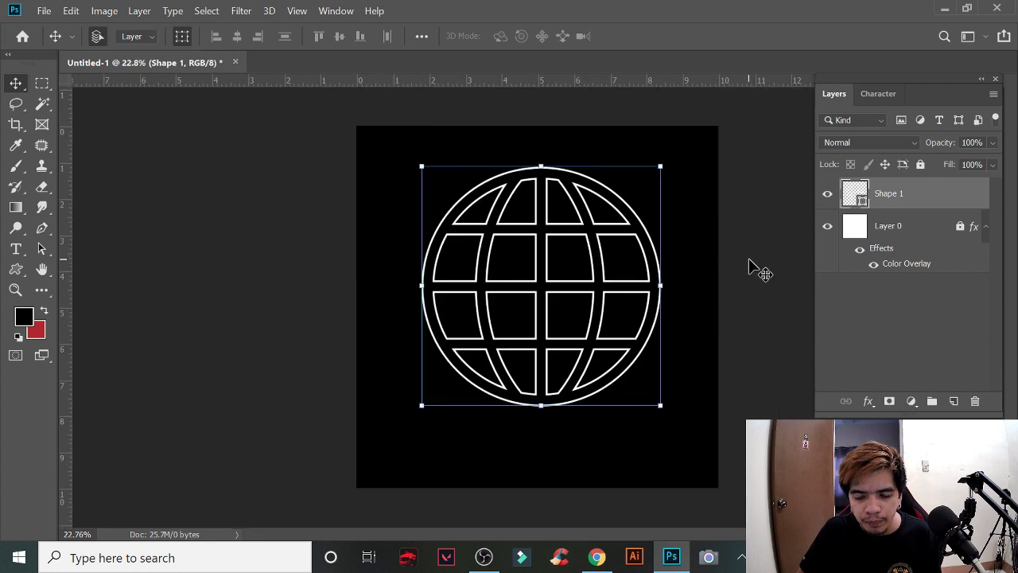
left_click(664, 269)
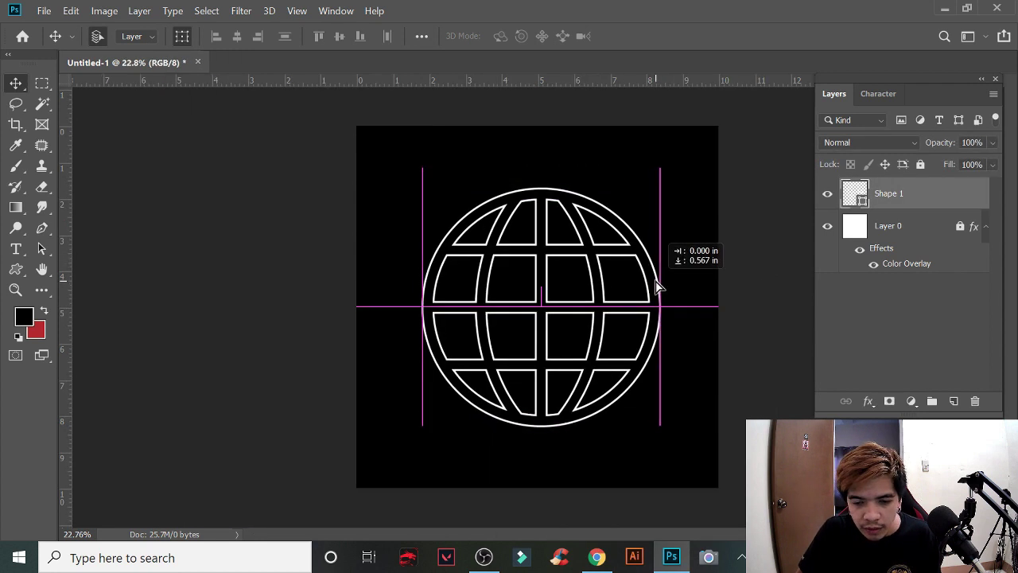
left_click_drag(664, 269, 654, 284)
scroll(646, 318, "up", 1)
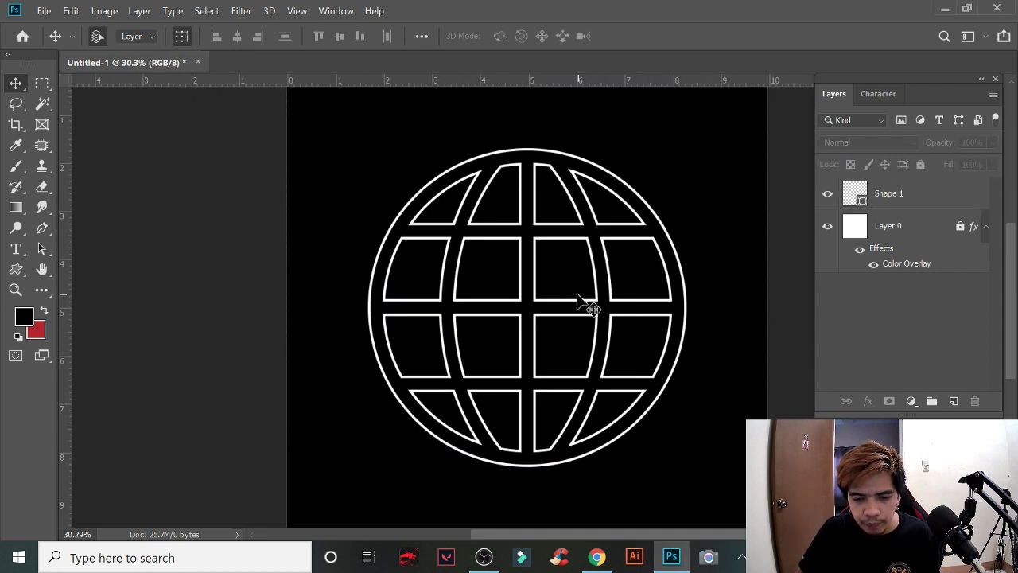
left_click(955, 204)
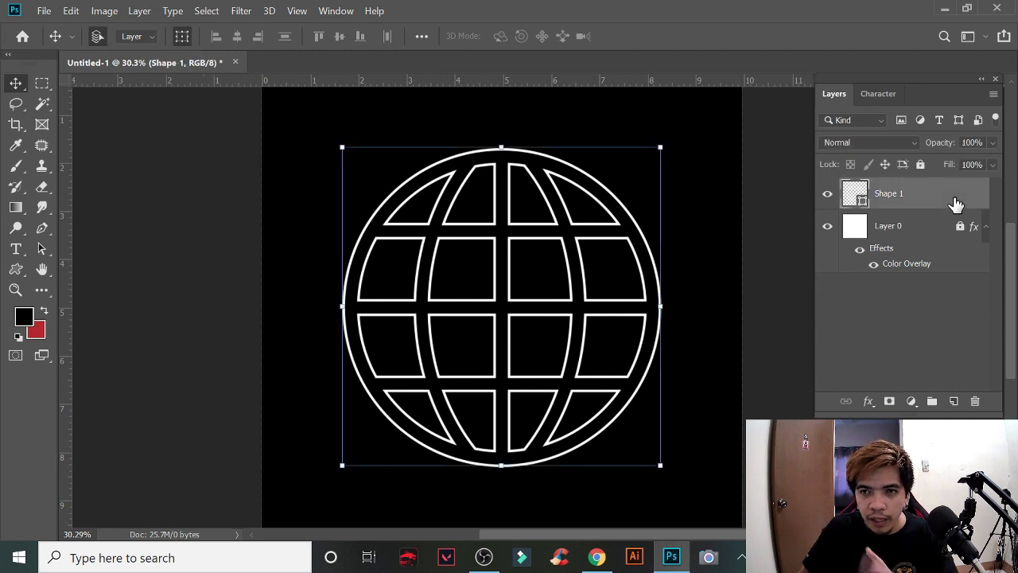
Step: Convert the Shape 1 globe layer into a smart object
right_click(952, 200)
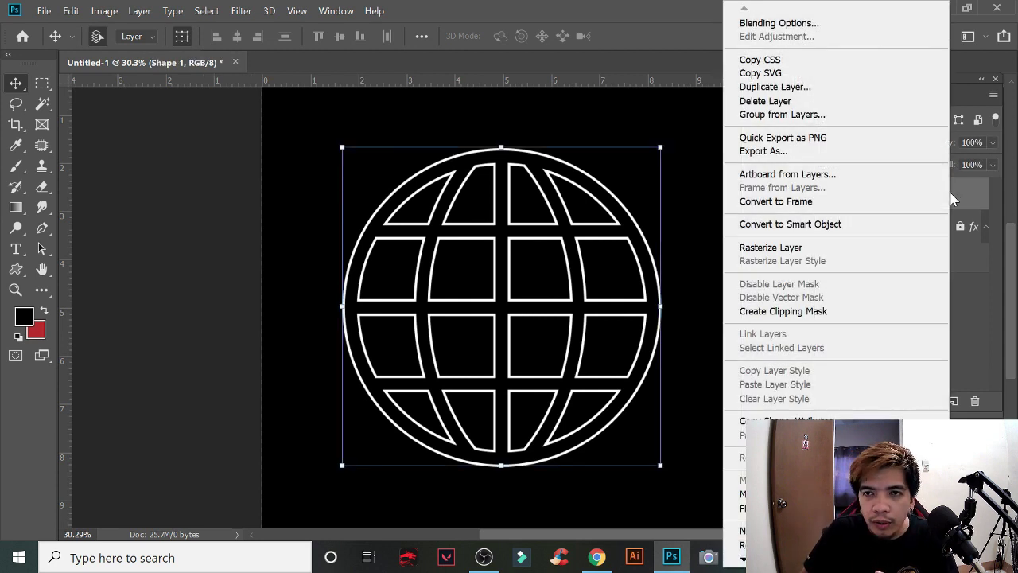
left_click(863, 224)
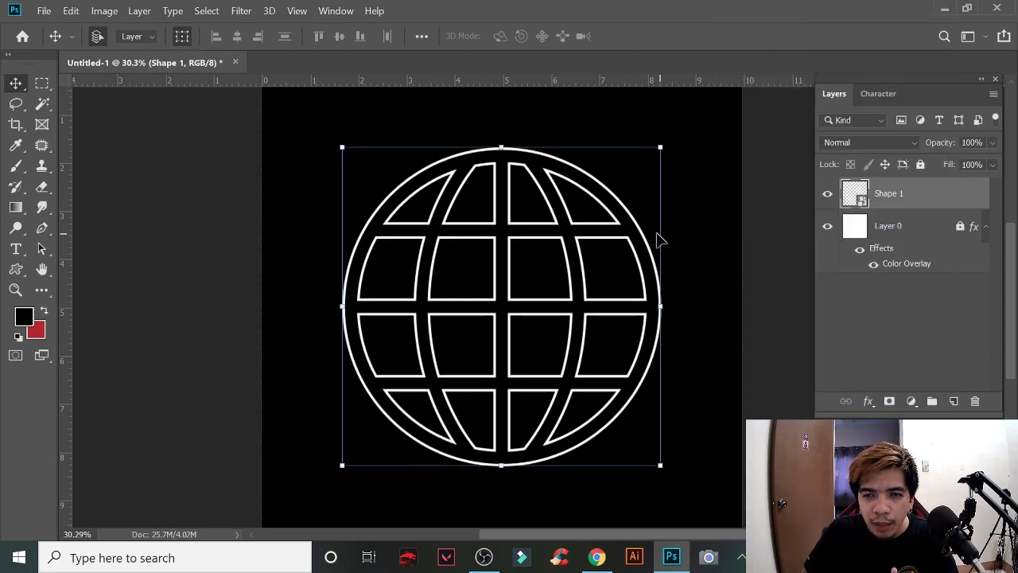
left_click(241, 11)
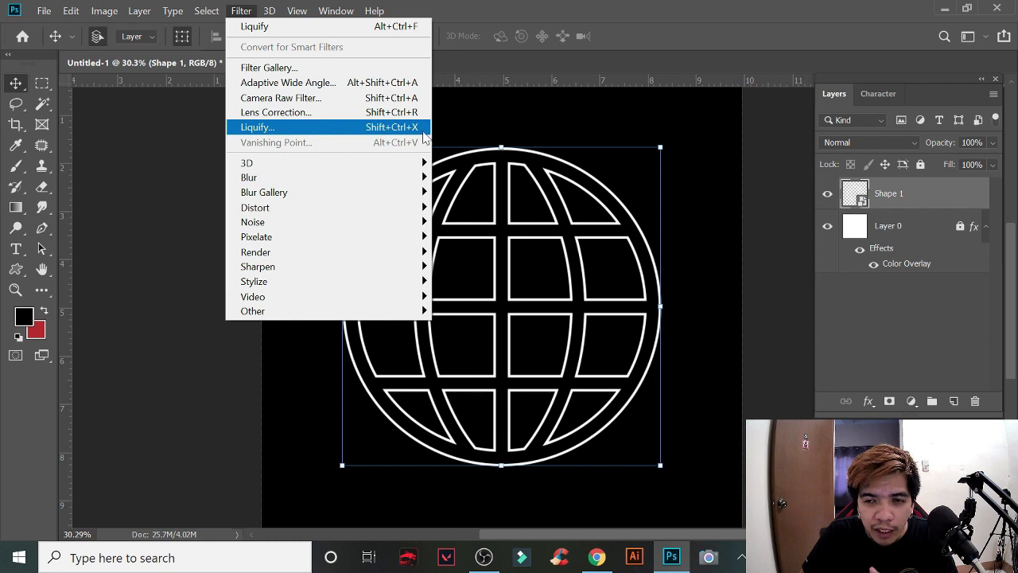
Step: Liquify the globe with a size 166 Forward Warp, pulling its grid lines down into drips
left_click(304, 129)
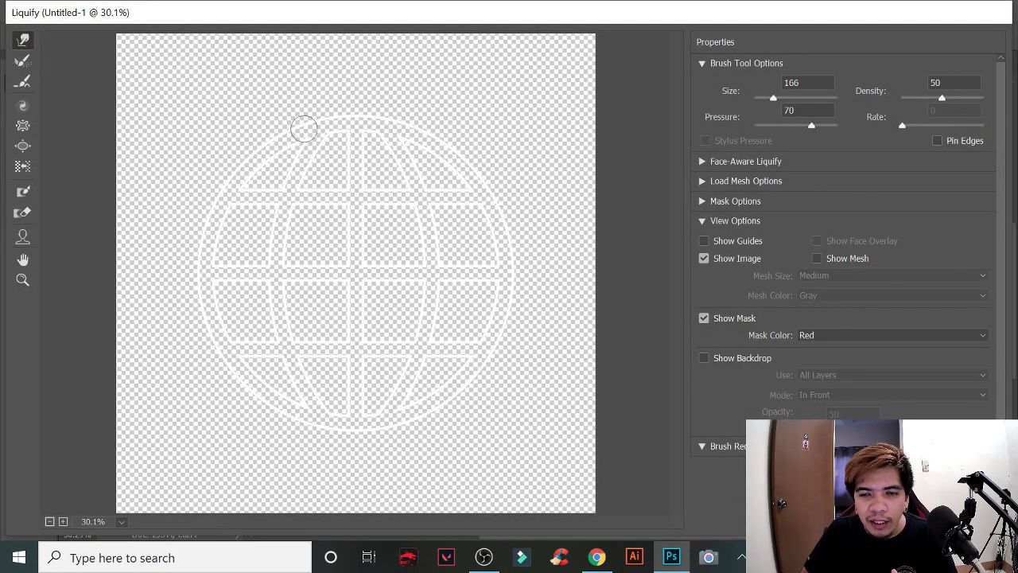
scroll(369, 208, "up", 1)
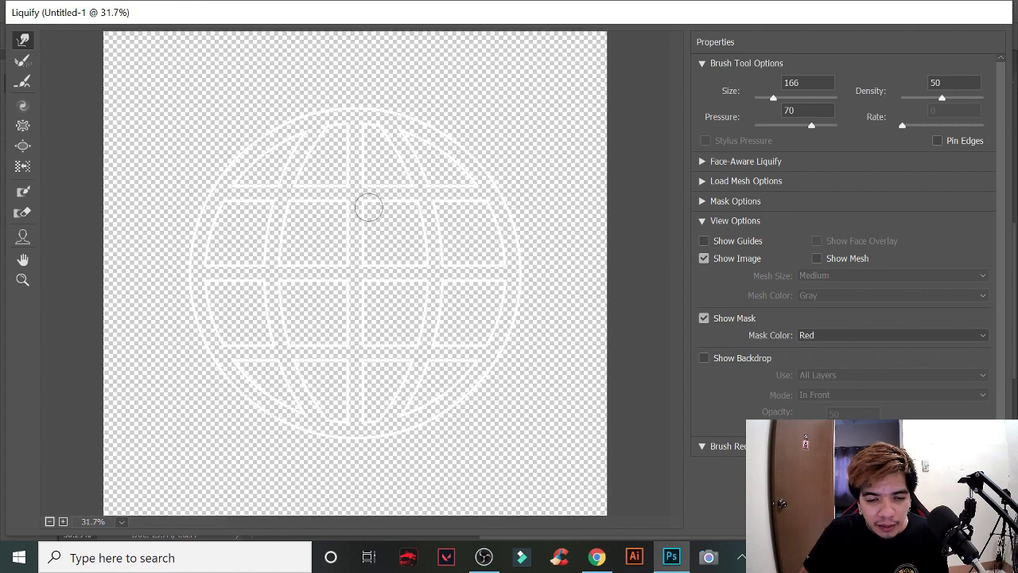
scroll(369, 208, "up", 1)
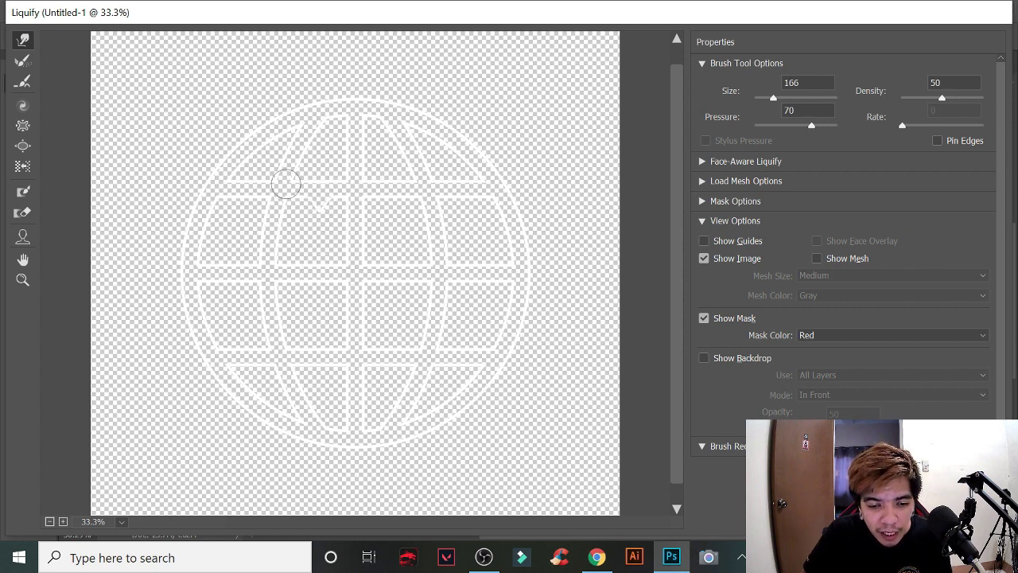
left_click_drag(285, 184, 272, 324)
mouse_move(407, 183)
left_mouse_down()
mouse_move(404, 278)
mouse_move(454, 268)
mouse_move(476, 322)
left_mouse_up()
left_click_drag(391, 347, 434, 502)
left_click_drag(372, 443, 360, 476)
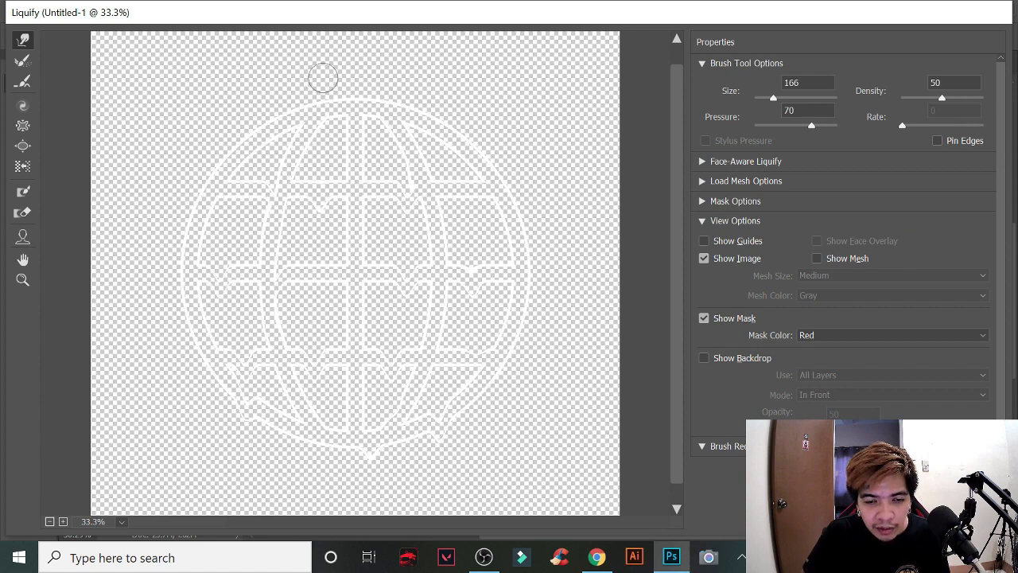
left_click_drag(315, 159, 364, 161)
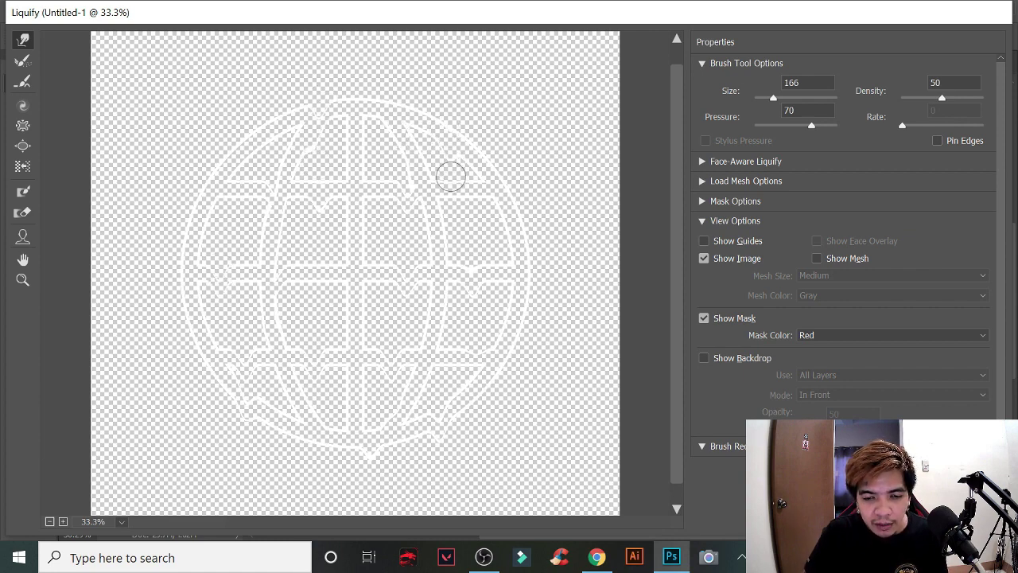
scroll(469, 246, "down", 3)
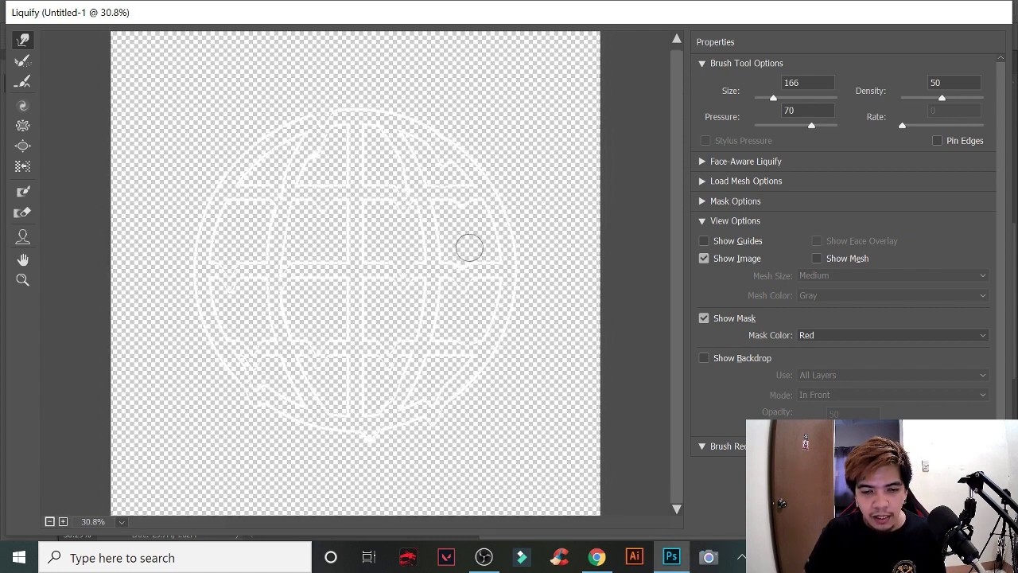
scroll(408, 267, "up", 1)
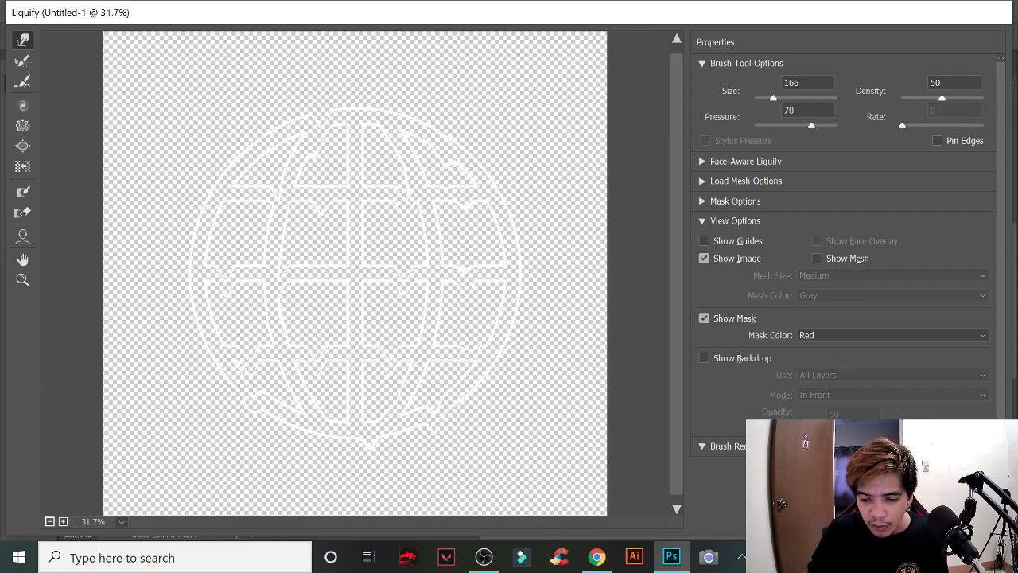
key("Return")
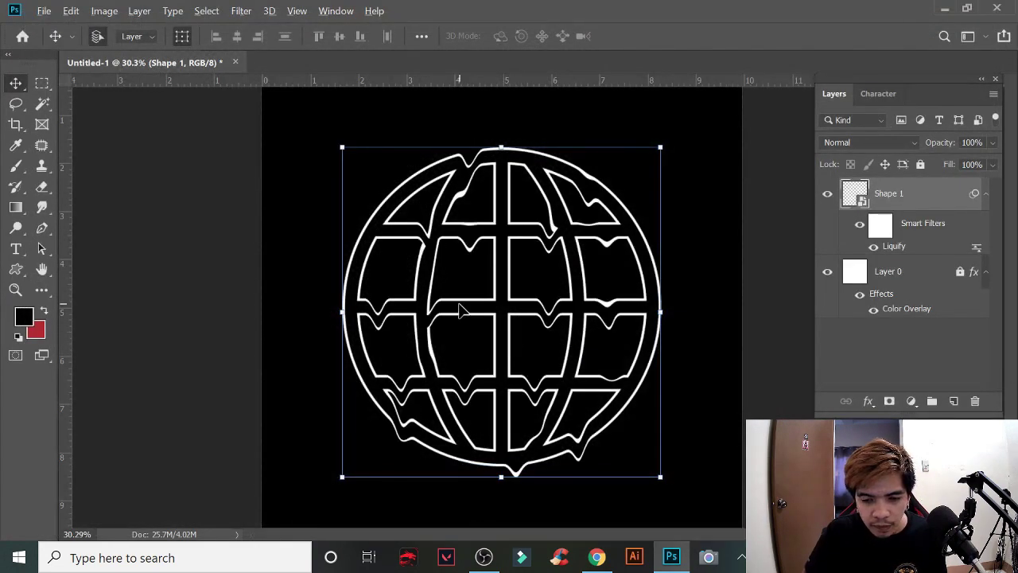
Step: Reselect the Shape 1 layer and convert the dripping globe into a smart object
scroll(668, 300, "up", 1)
scroll(676, 301, "up", 1)
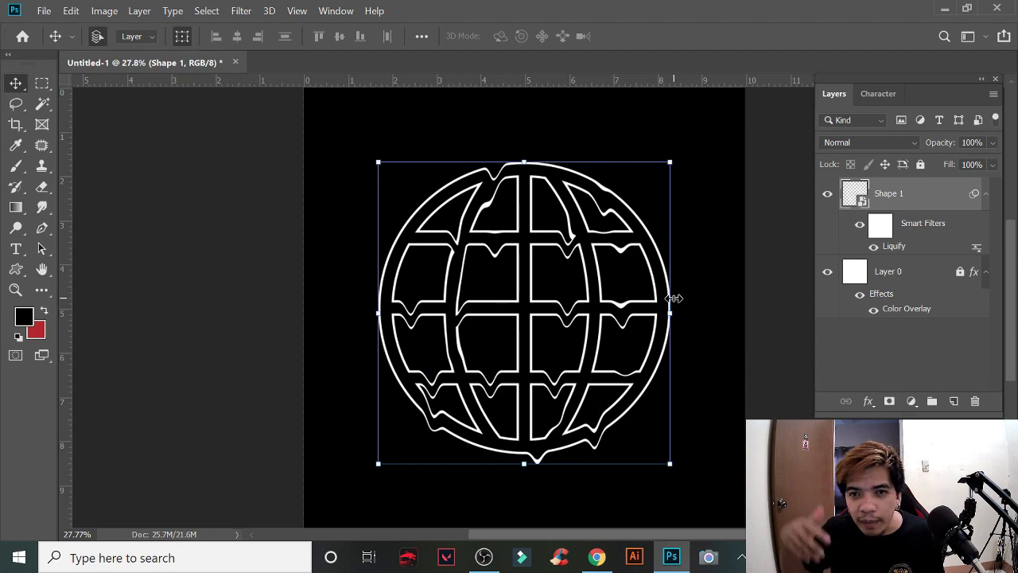
left_click(488, 318)
scroll(489, 318, "up", 1)
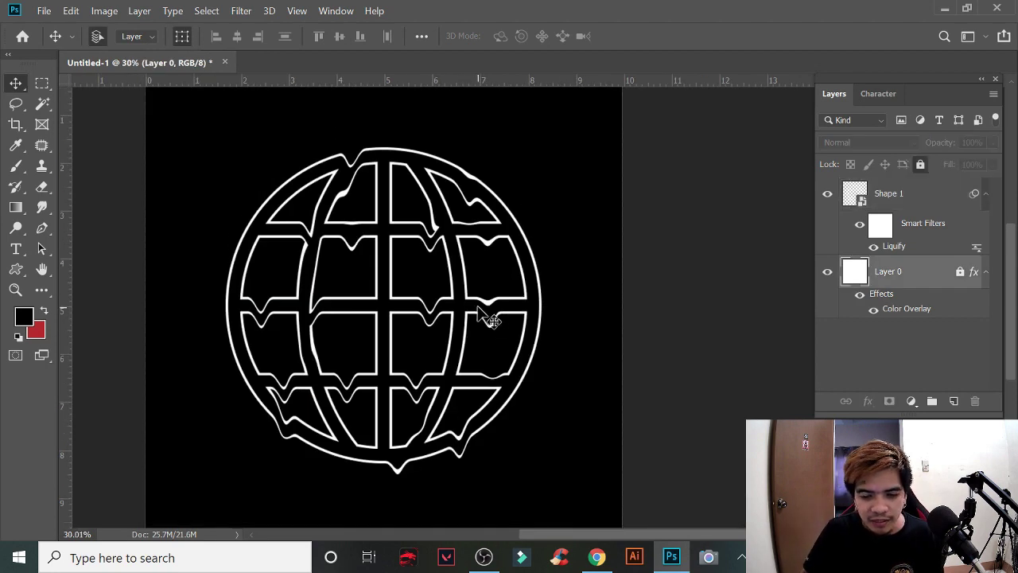
scroll(459, 316, "up", 1)
left_click(509, 304)
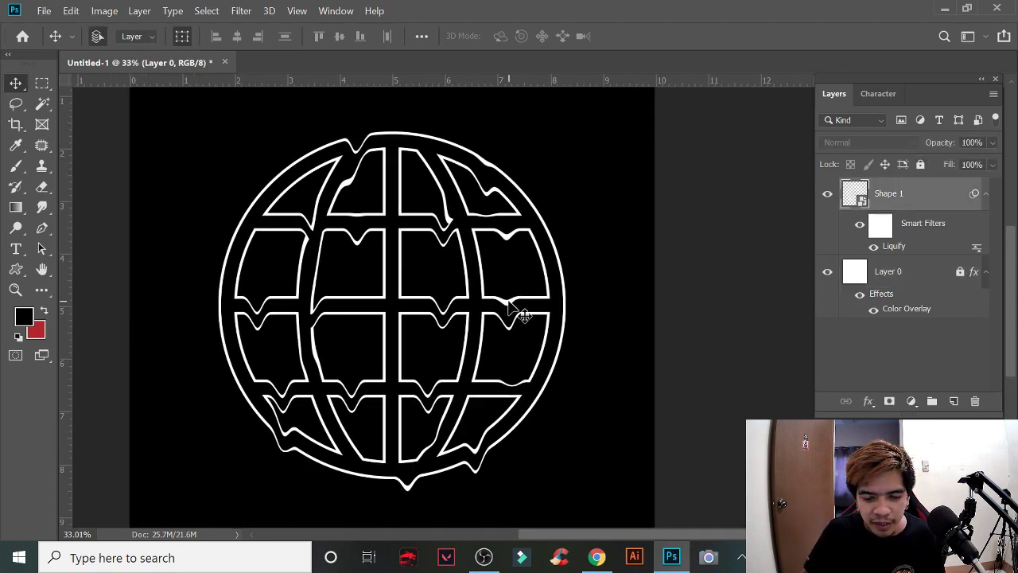
left_click(618, 282)
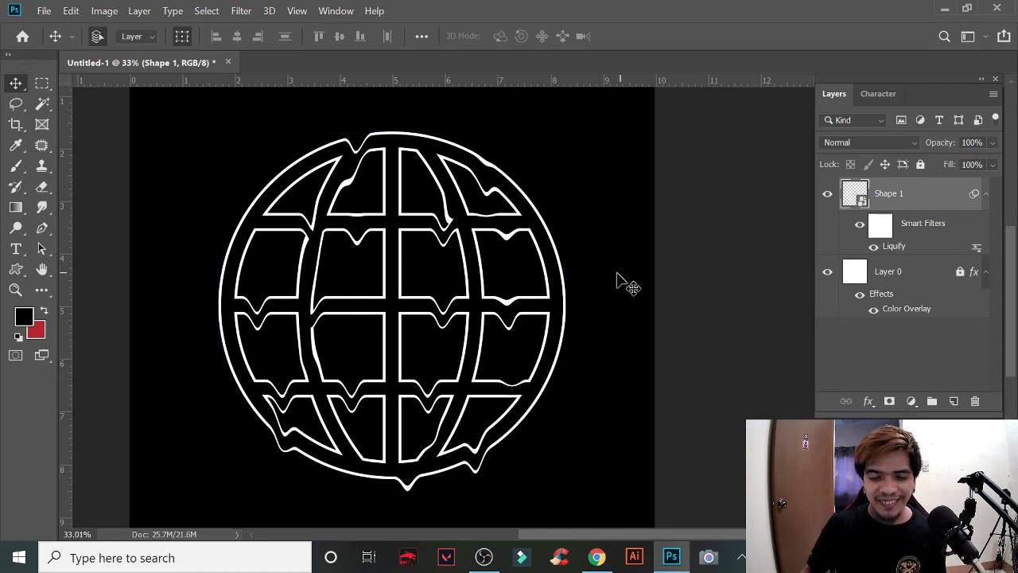
scroll(620, 286, "down", 4)
left_click(927, 203)
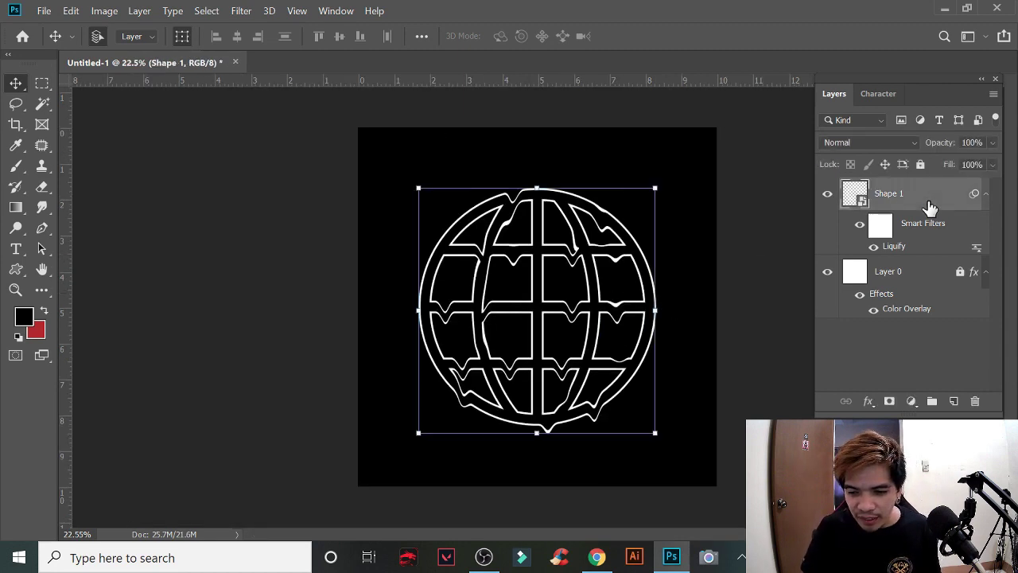
right_click(927, 202)
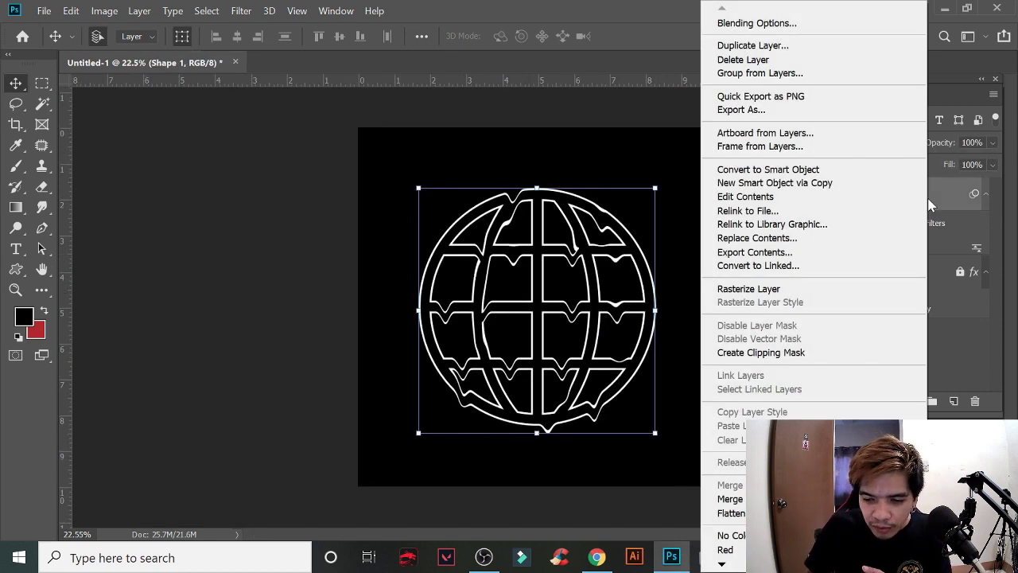
left_click(847, 175)
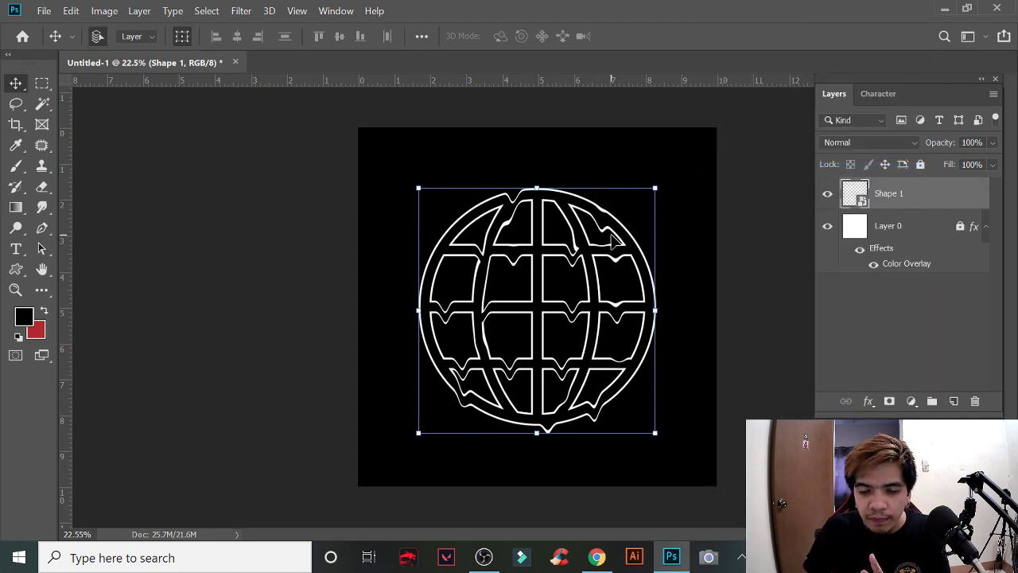
Step: Centre the globe on the canvas and scale it down to about 80%
left_click_drag(619, 265, 619, 233)
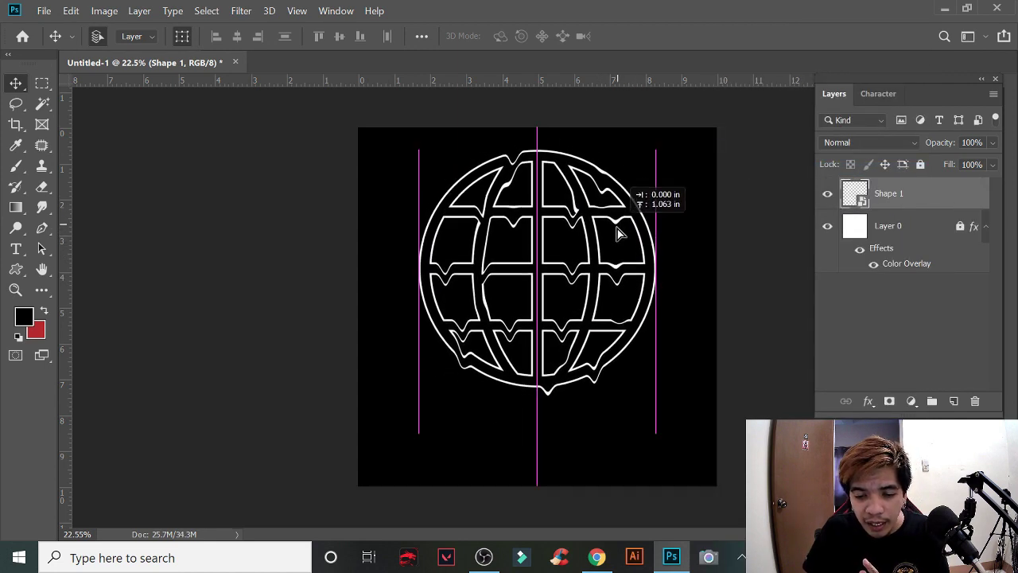
left_click(645, 354)
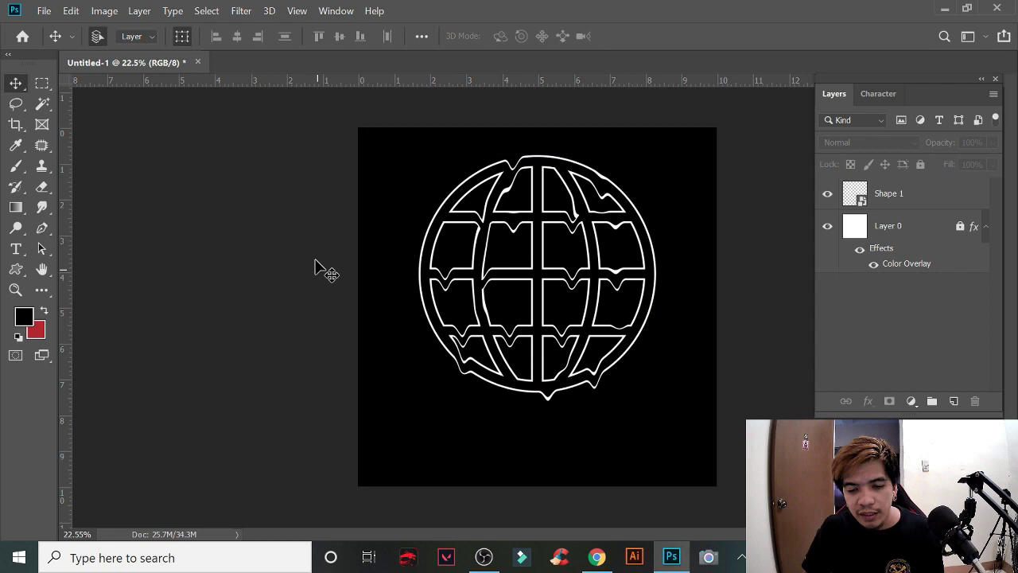
left_click(602, 266)
left_click_drag(604, 267, 642, 284)
mouse_move(660, 187)
left_mouse_down()
mouse_move(733, 132)
mouse_move(680, 179)
left_mouse_up()
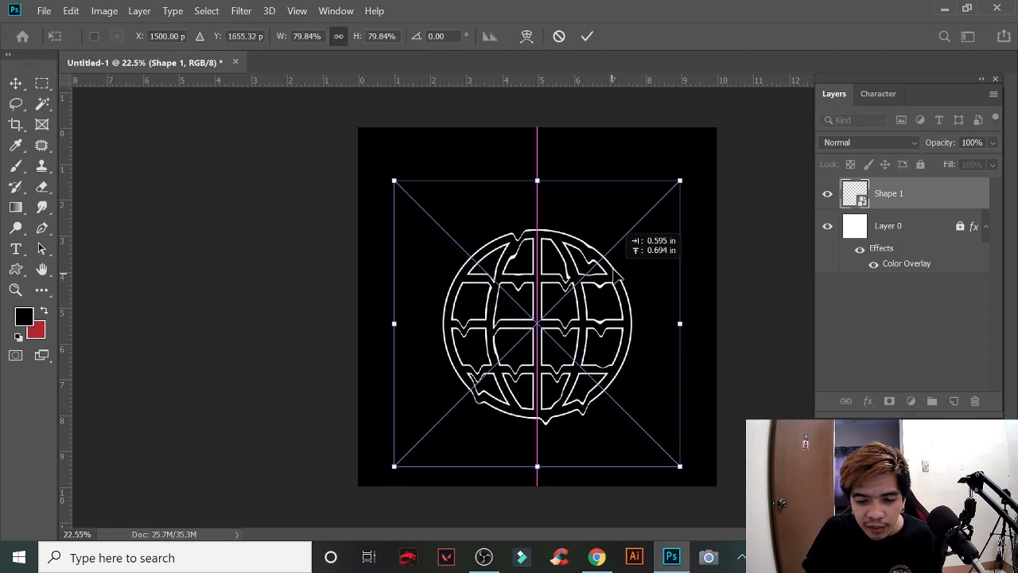
left_click(24, 82)
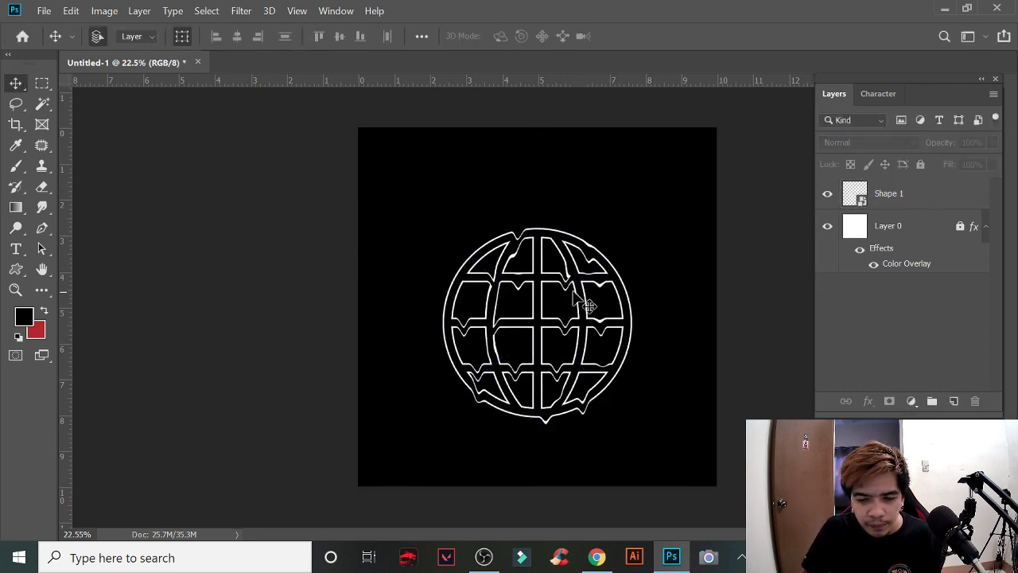
left_click_drag(561, 291, 561, 280)
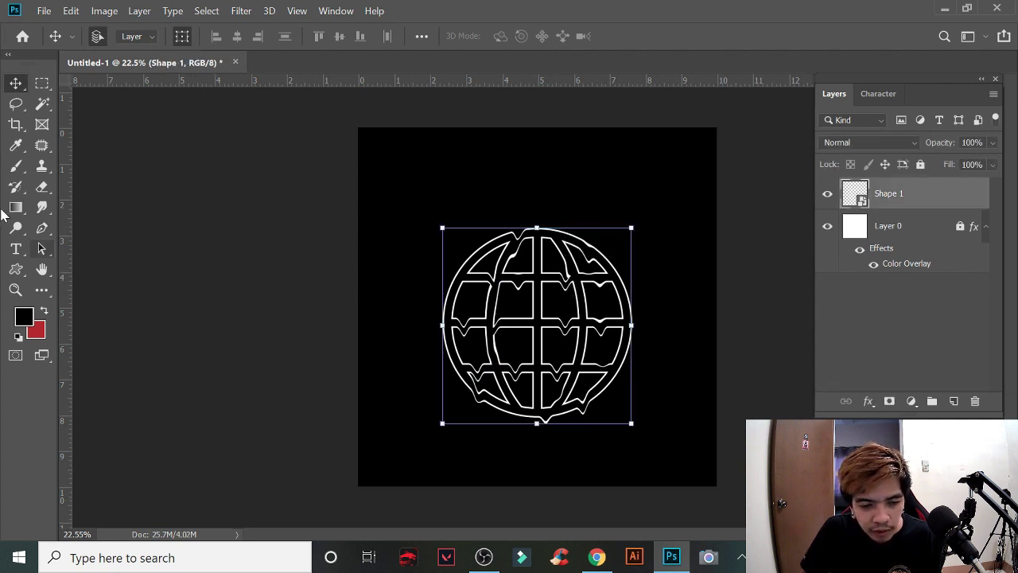
Step: Draw a 1728 px Ellipse 1 circle around the globe with no fill or stroke
left_click(16, 270)
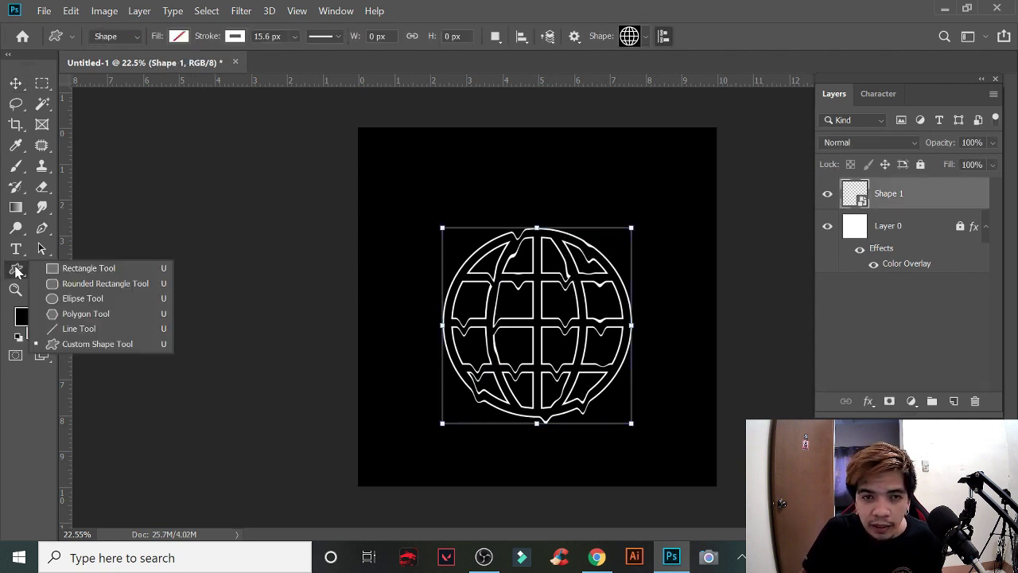
left_click(82, 297)
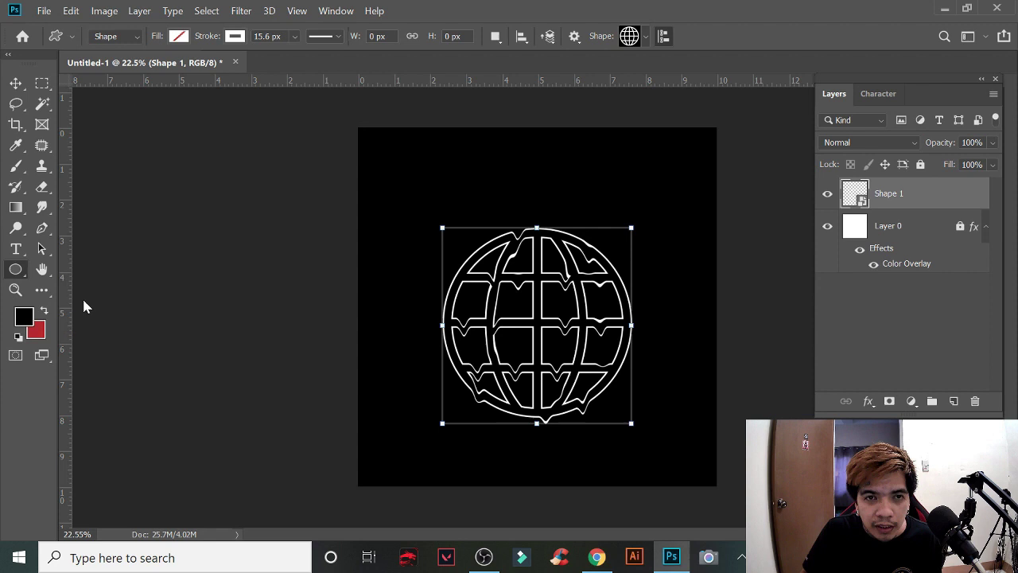
left_click(235, 37)
left_click(164, 68)
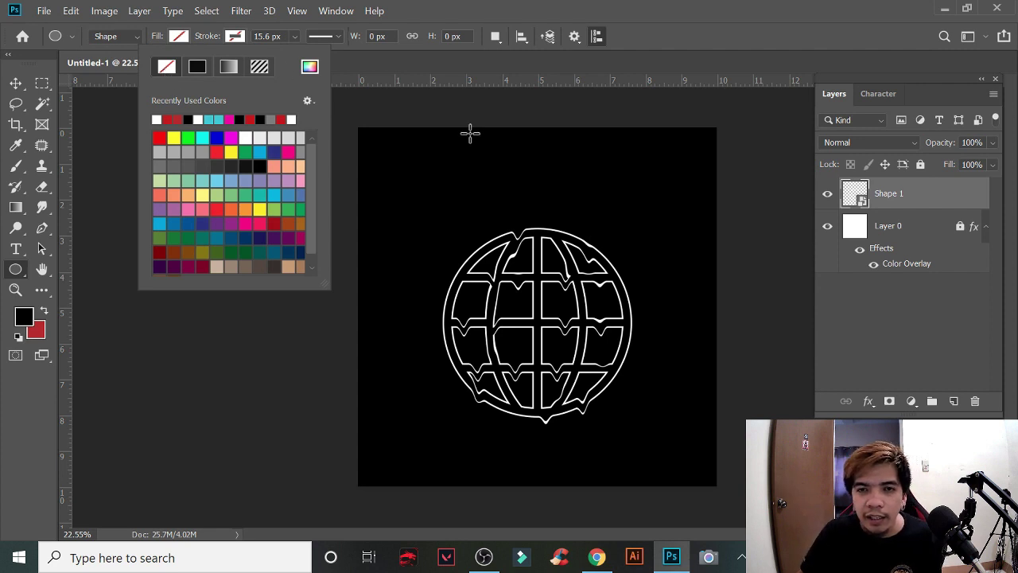
left_click_drag(437, 229, 684, 432)
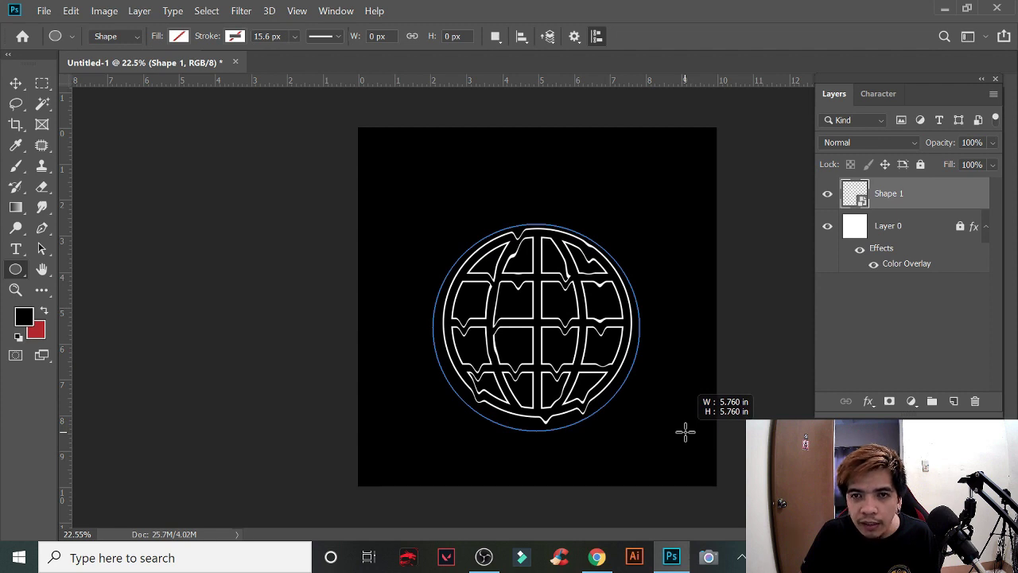
left_click_drag(684, 431, 683, 430)
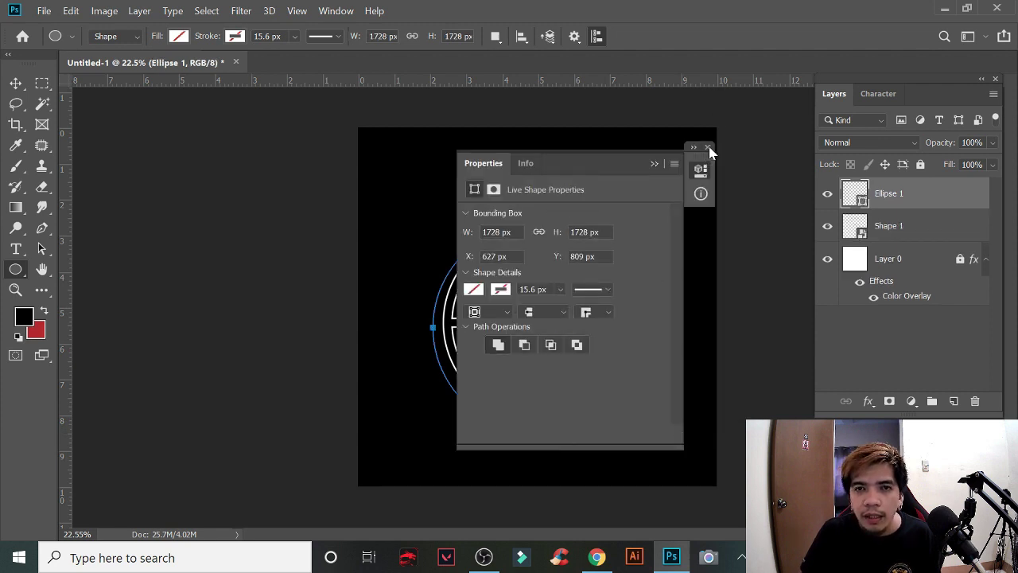
left_click(707, 149)
scroll(610, 232, "up", 3)
scroll(454, 238, "up", 2)
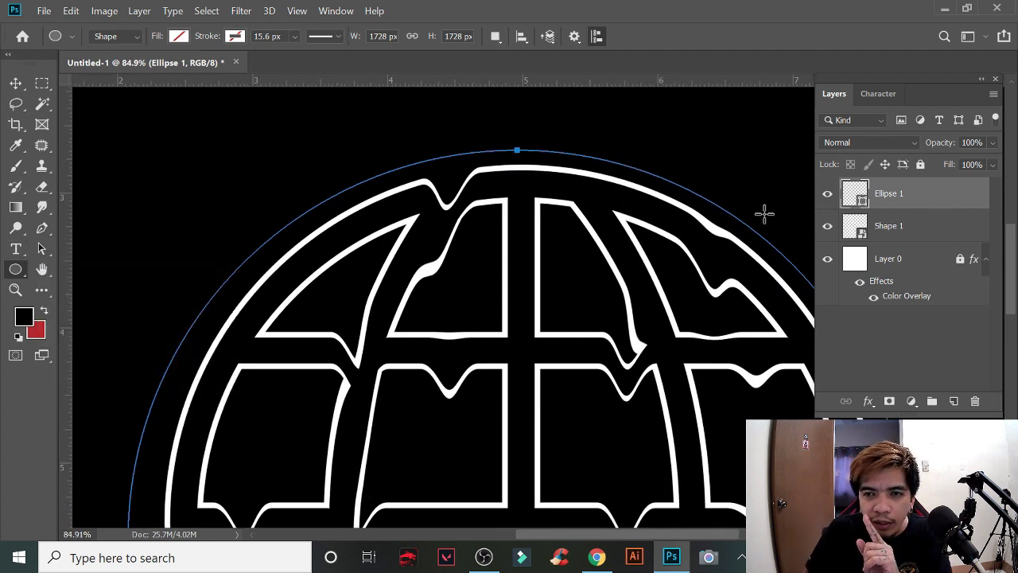
Step: Start an Absolute Empire 72 pt white text-on-path layer along the circle around the globe
left_click(16, 250)
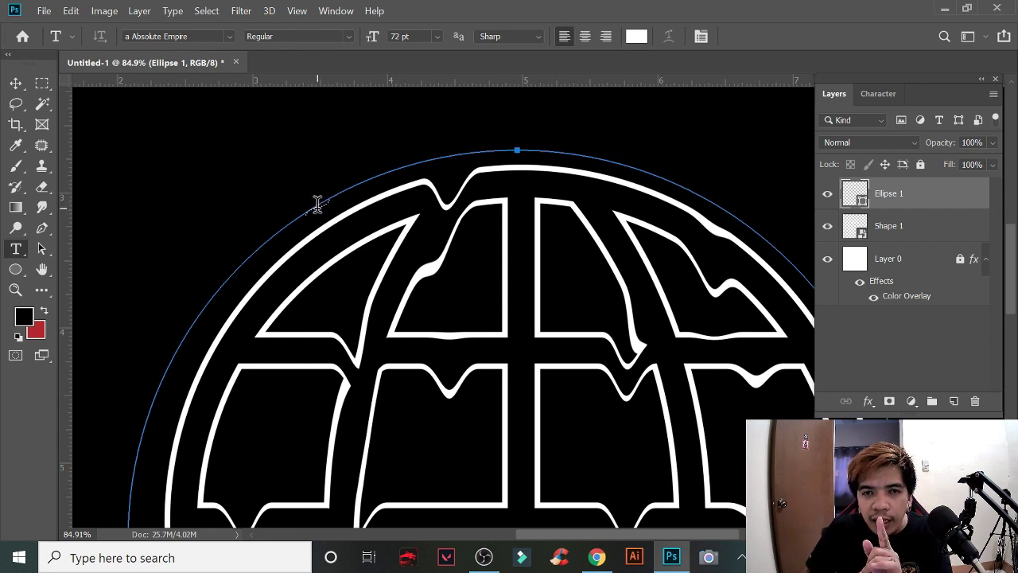
left_click(318, 202)
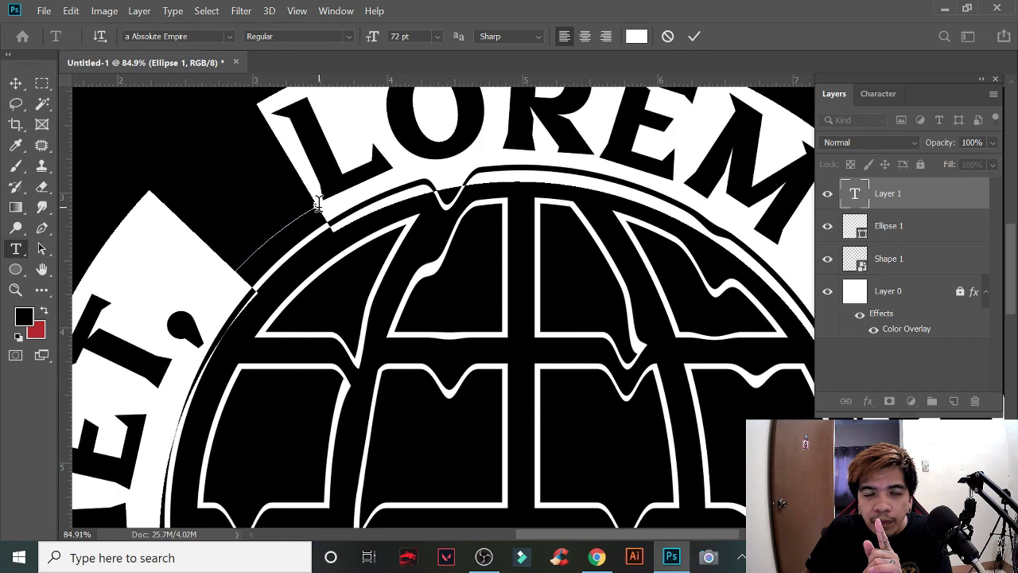
scroll(407, 217, "down", 2)
scroll(496, 233, "down", 3)
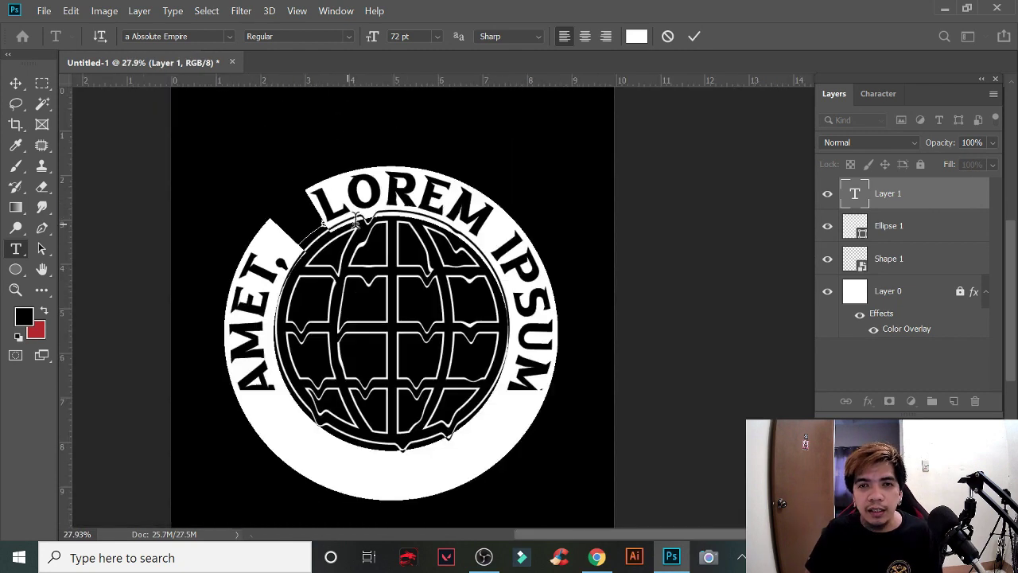
scroll(585, 247, "down", 3)
scroll(615, 286, "up", 4)
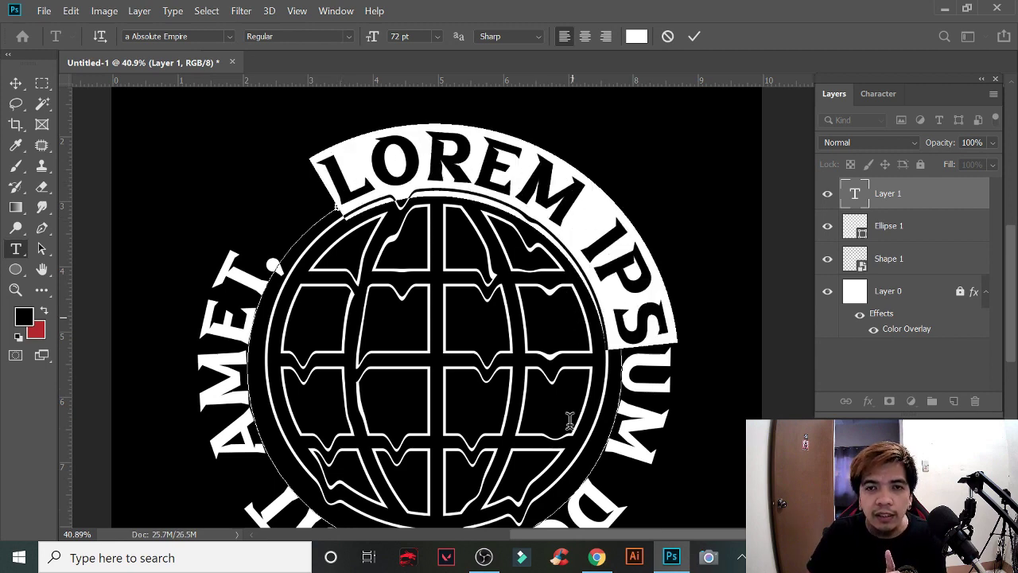
mouse_move(291, 220)
left_mouse_down()
mouse_move(237, 444)
mouse_move(502, 214)
left_mouse_up()
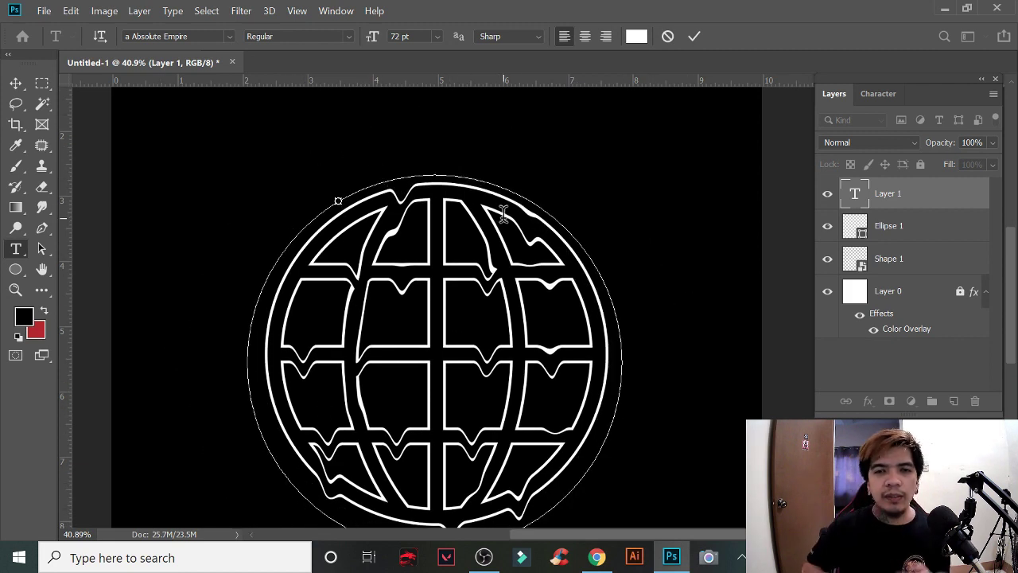
Step: Type 'BRANDNAME BRANDNAME' along the circle path, remove the stray letter, and select the text
type("BRAN")
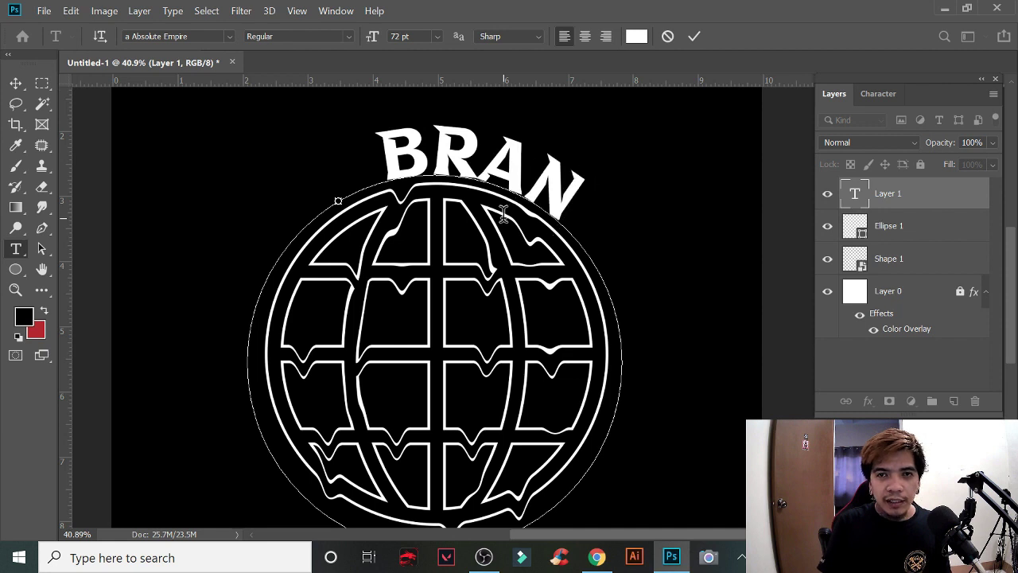
type("DNAME")
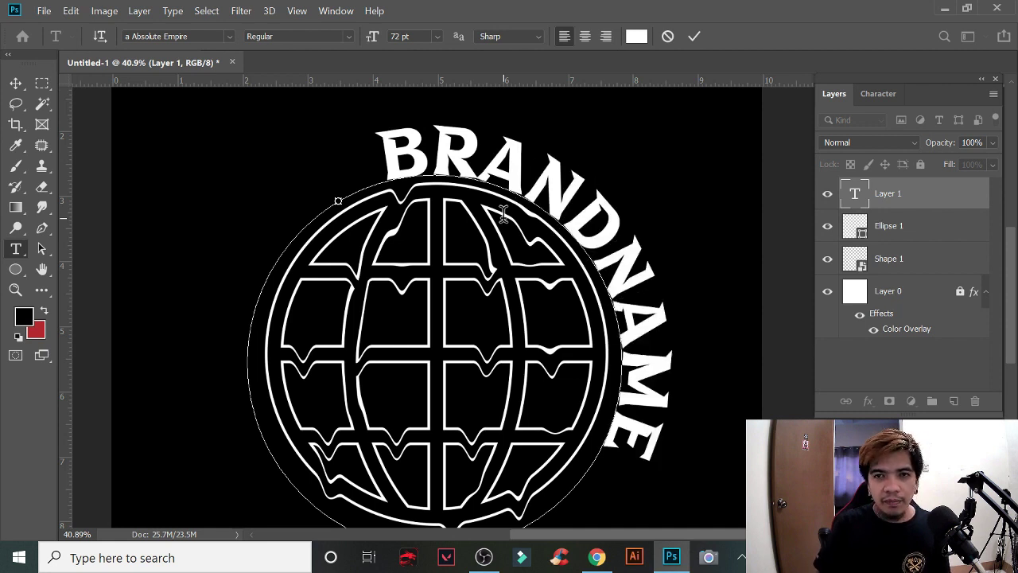
scroll(705, 388, "down", 1)
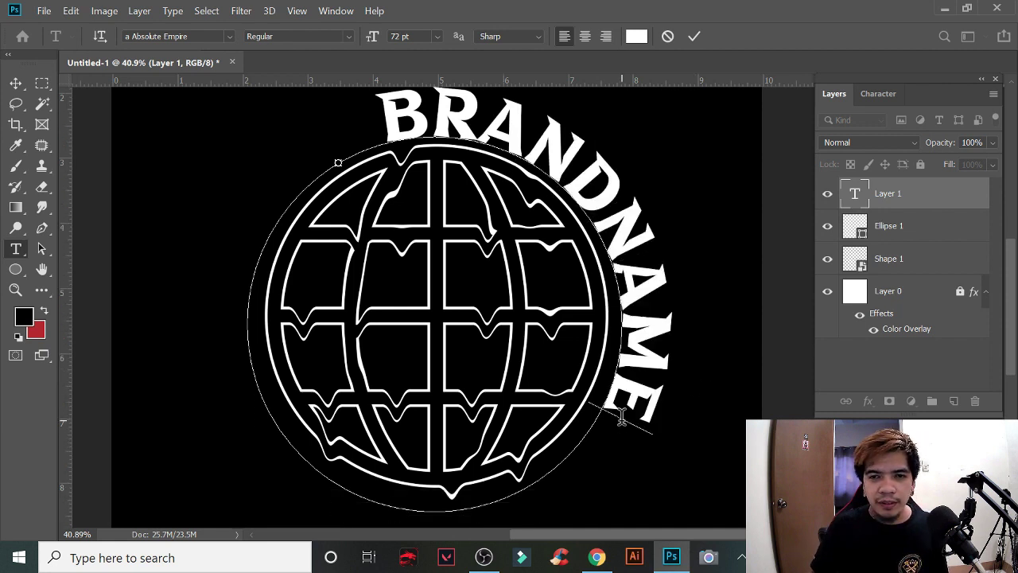
type("B")
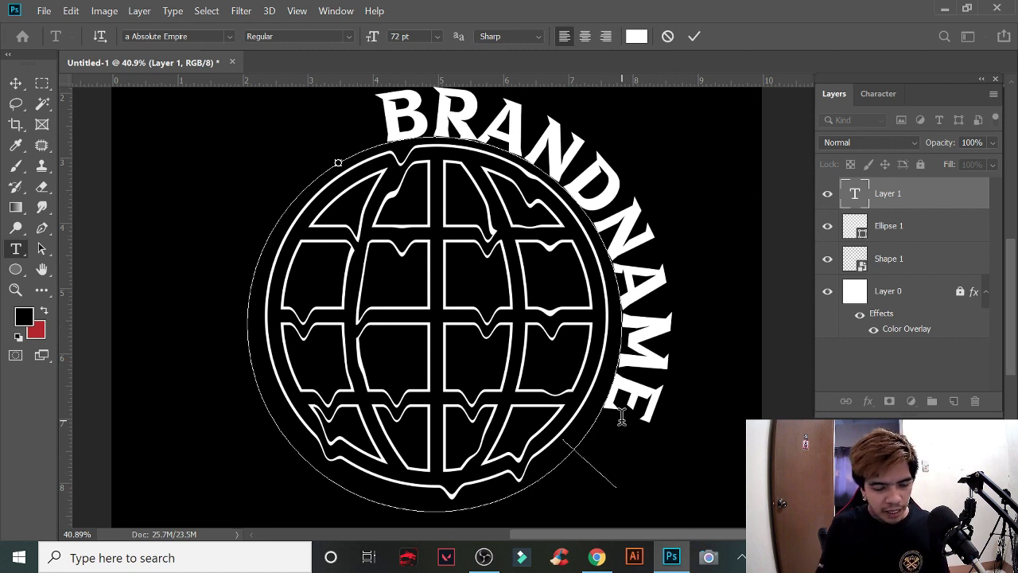
type("RAN")
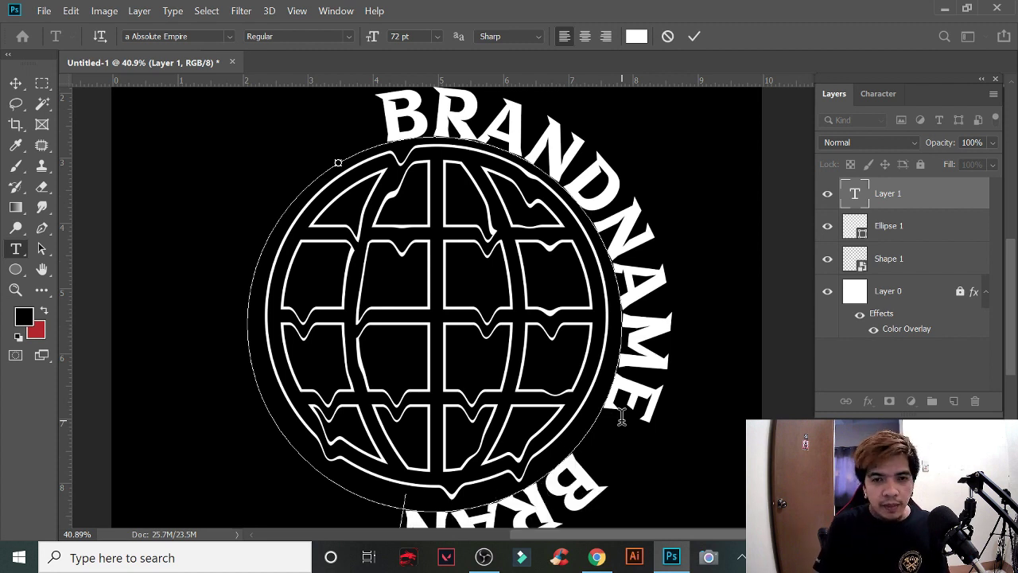
type("DNAM")
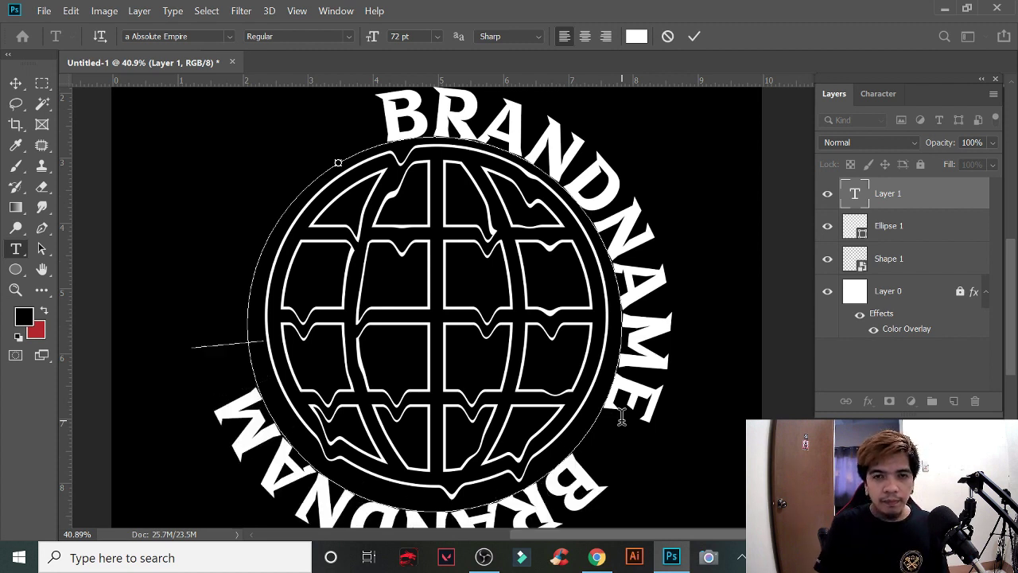
type("E ")
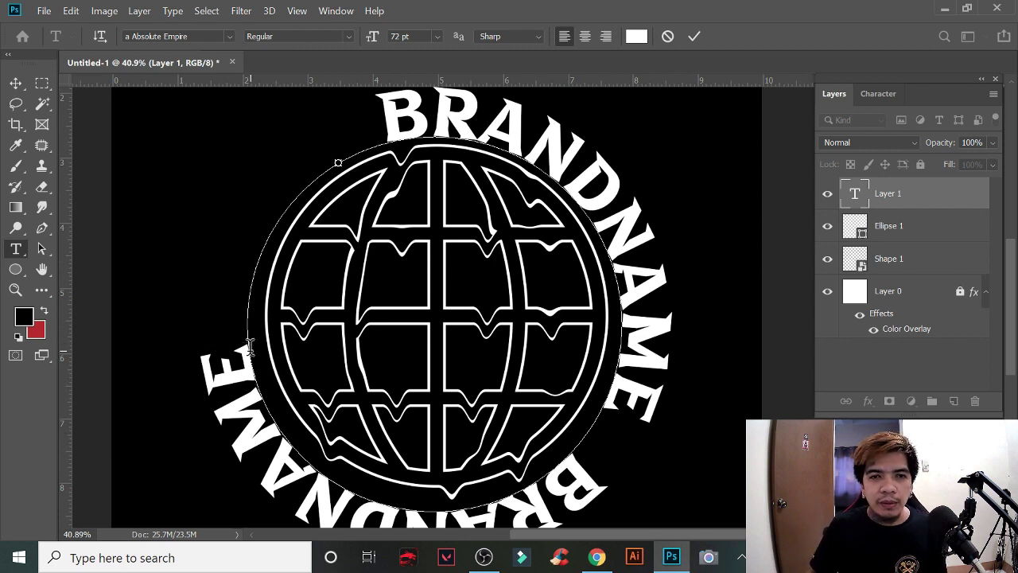
type("B")
key("BackSpace")
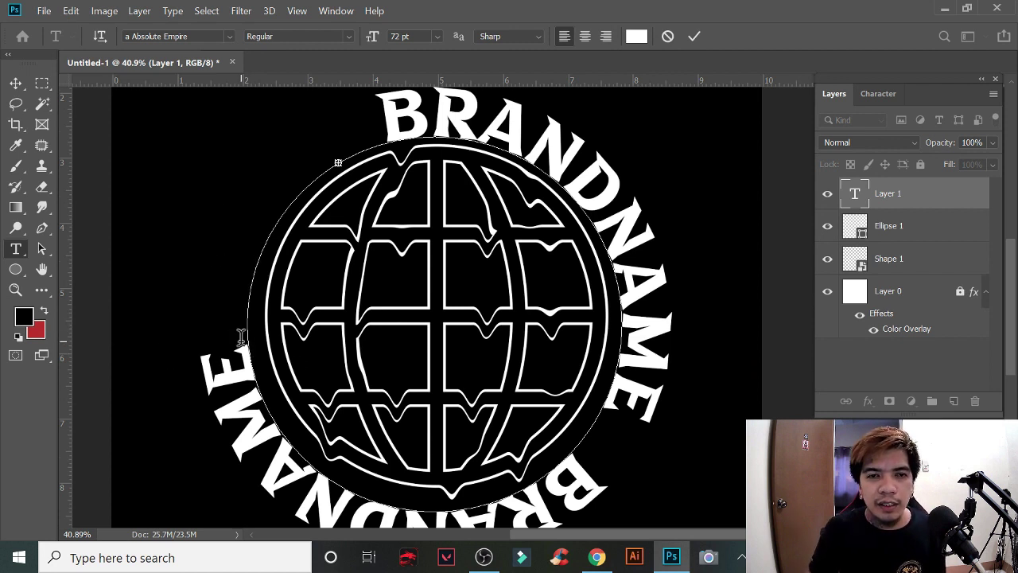
mouse_move(237, 340)
left_mouse_down()
mouse_move(486, 465)
mouse_move(381, 117)
left_mouse_up()
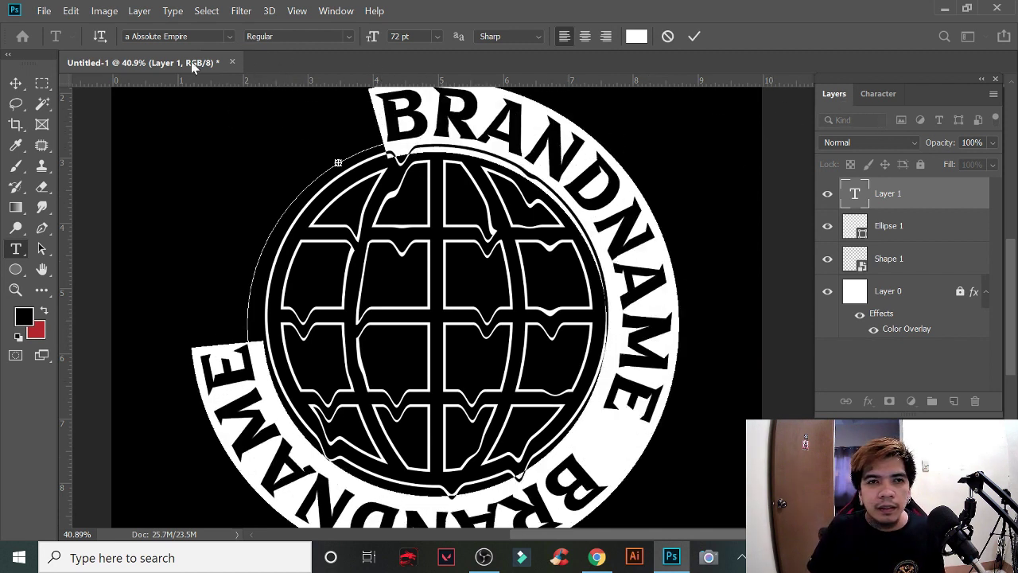
Step: Try the circular text at 9, 72, 18, 48 and 60 pt font sizes
left_click(437, 36)
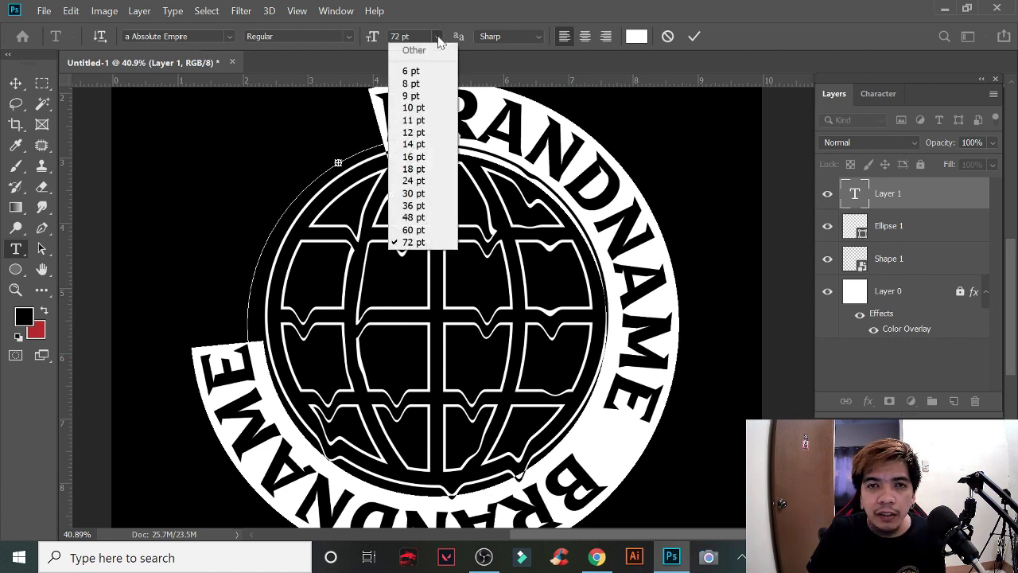
left_click(411, 96)
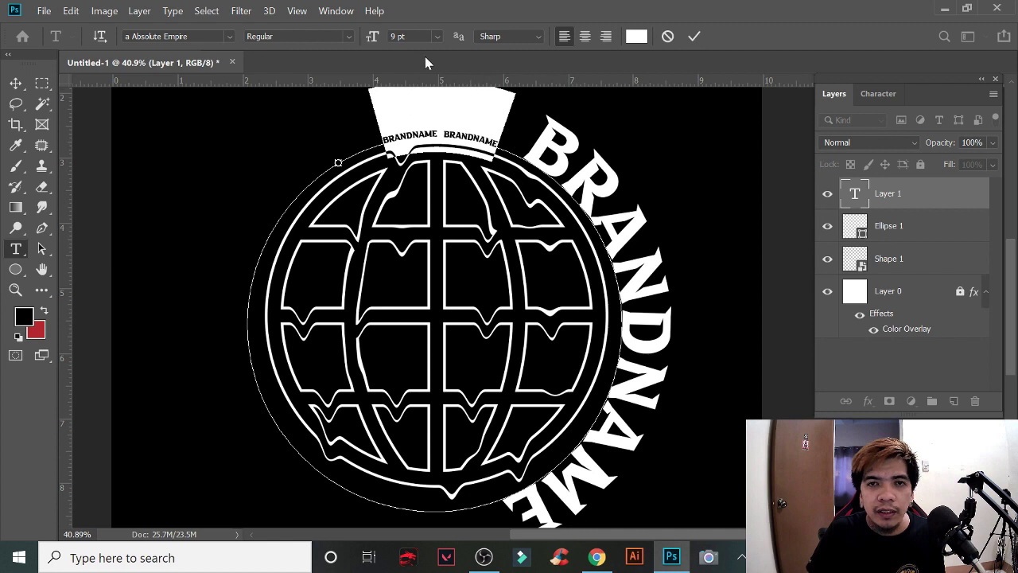
left_click(438, 36)
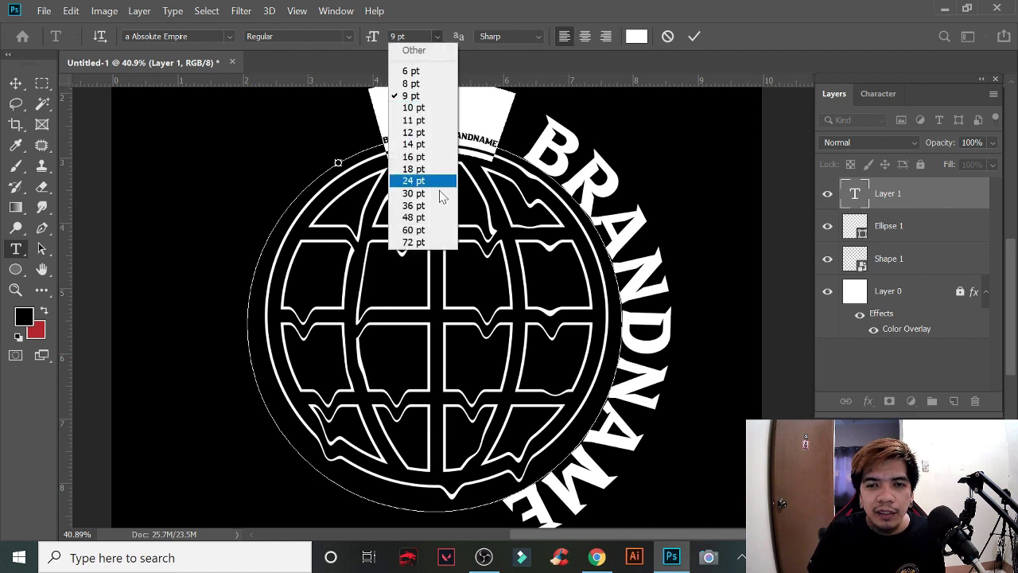
left_click(413, 242)
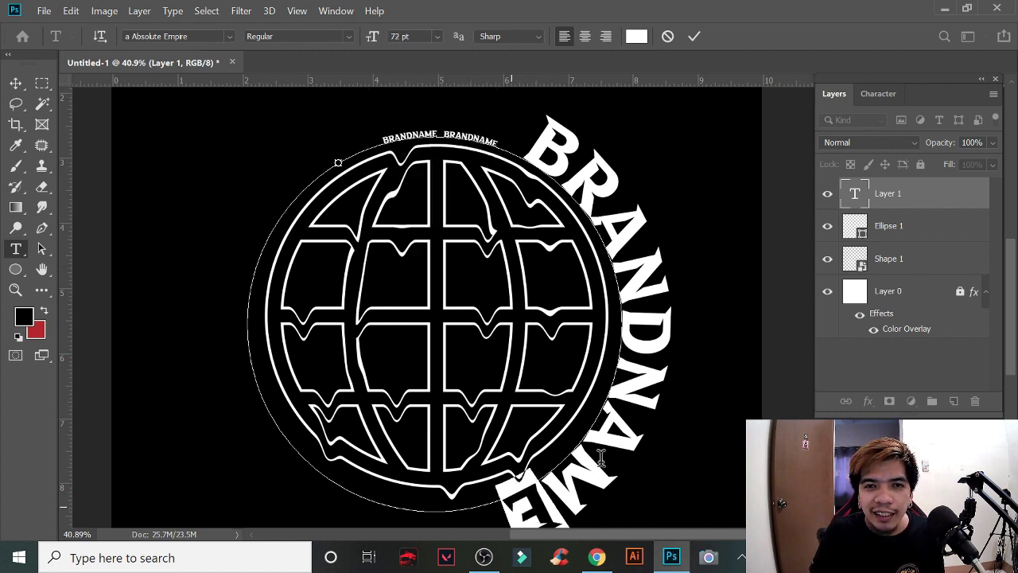
left_click(437, 37)
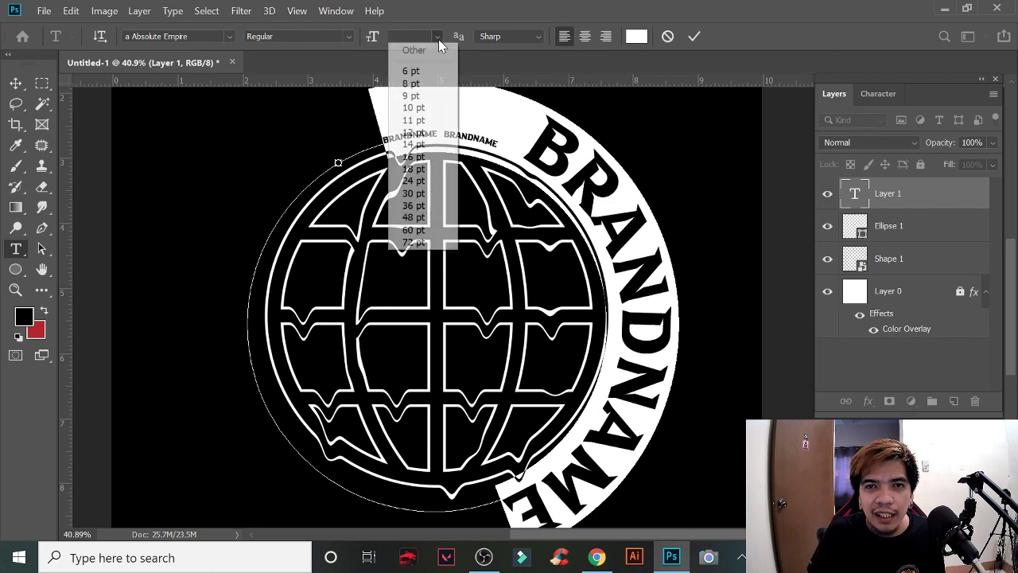
left_click(441, 169)
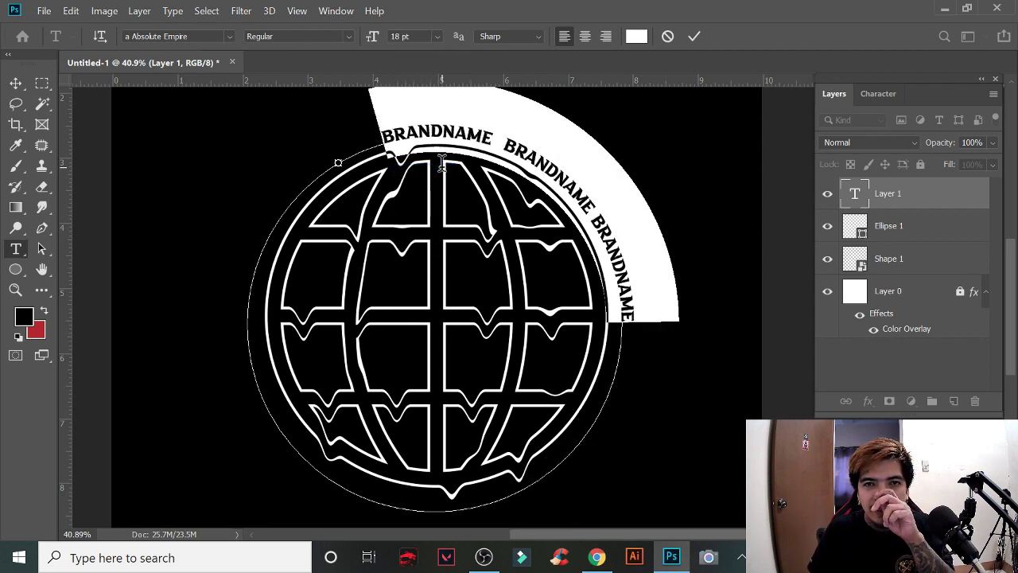
left_click(436, 37)
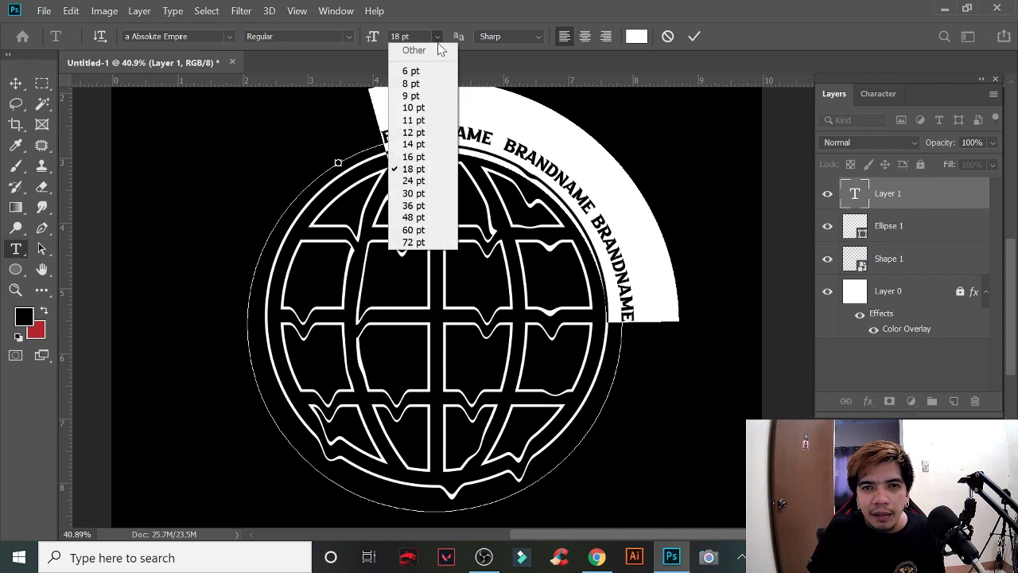
left_click(437, 218)
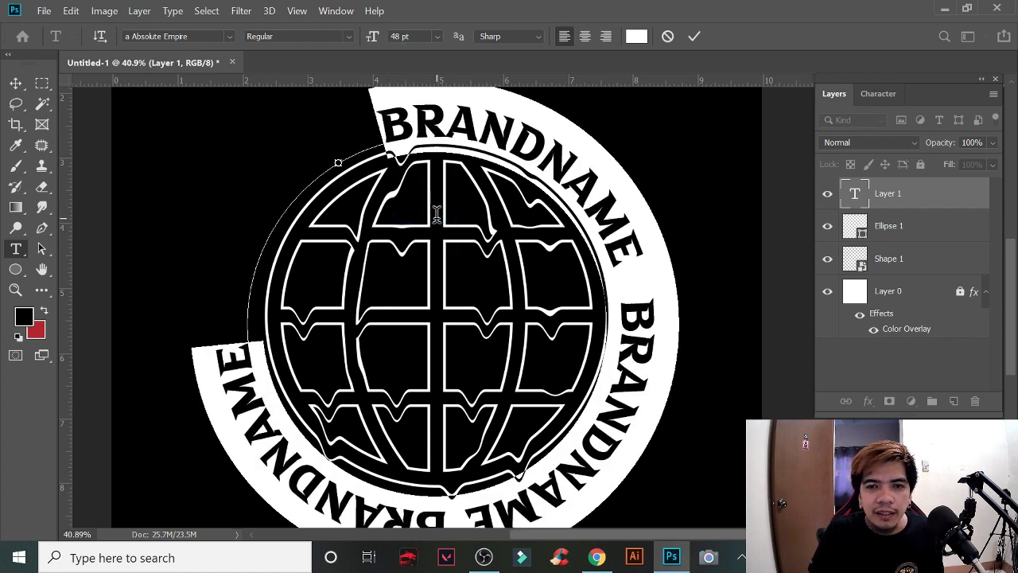
left_click(437, 36)
left_click(428, 230)
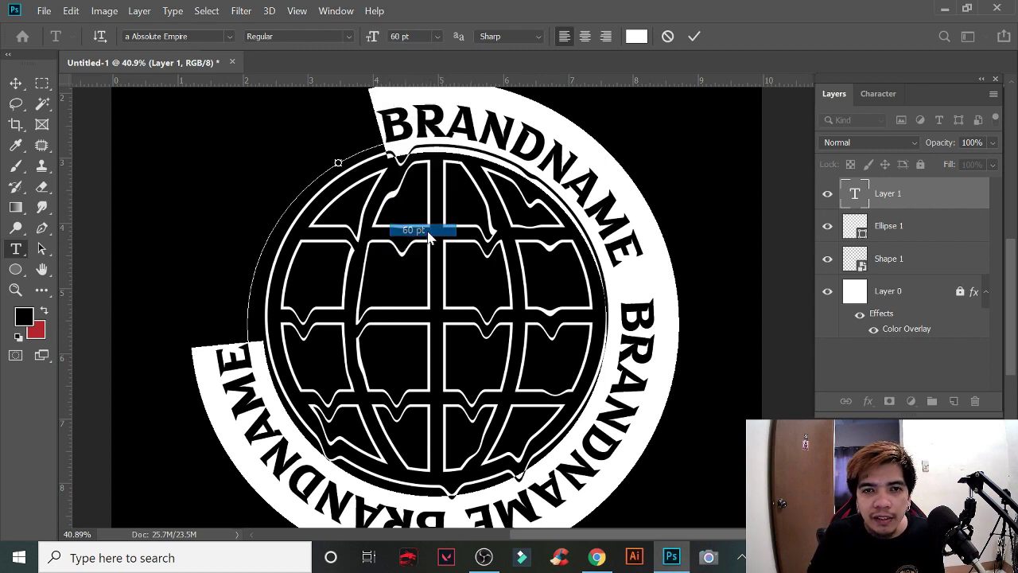
Step: Set the circular text to 50 pt, preview its spacing, and reselect all of it
scroll(435, 37, "down", 12)
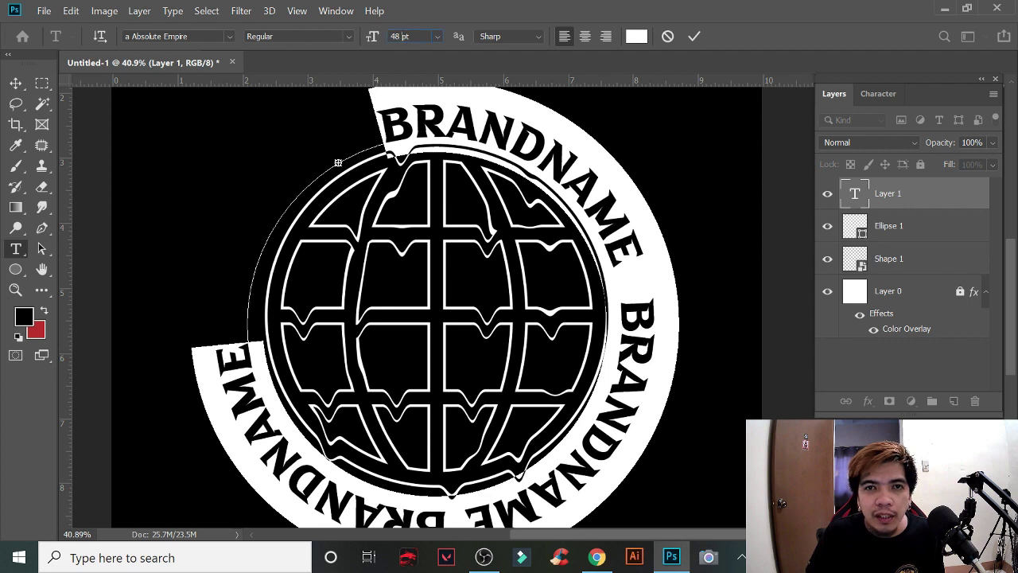
left_click(374, 38)
type("50")
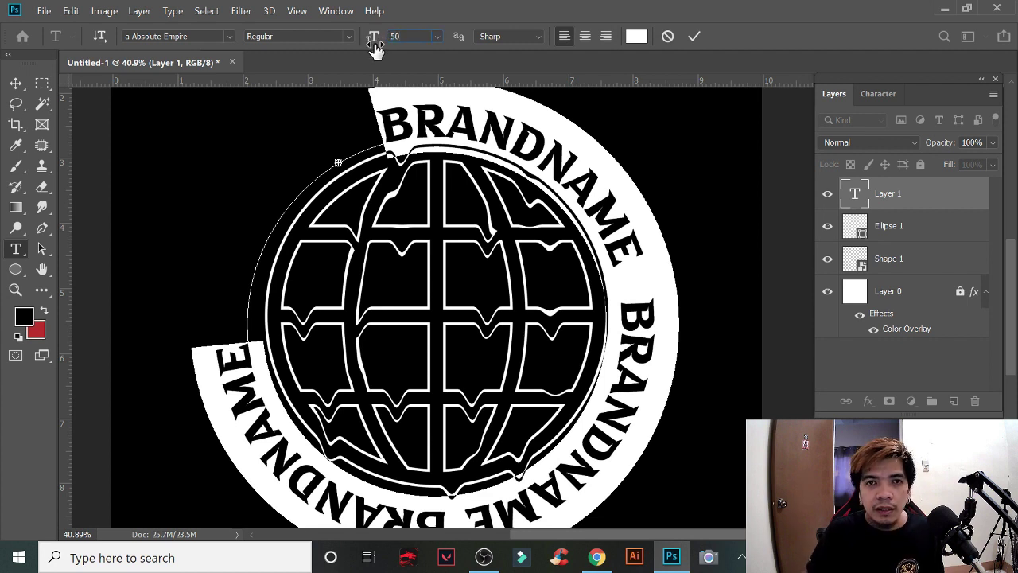
key("Return")
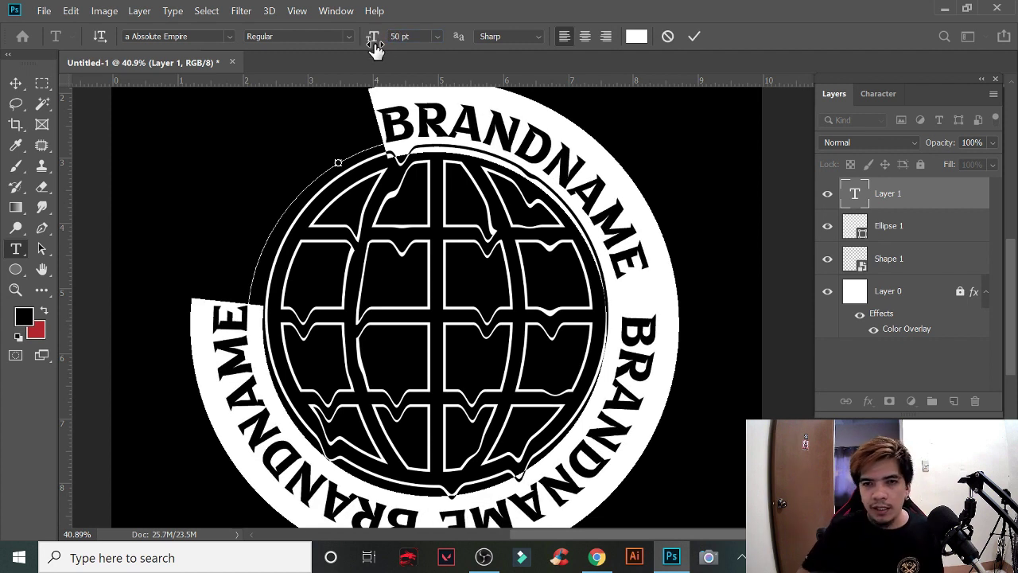
scroll(430, 153, "down", 1)
scroll(477, 357, "down", 3, "alt")
scroll(504, 499, "up", 3, "alt")
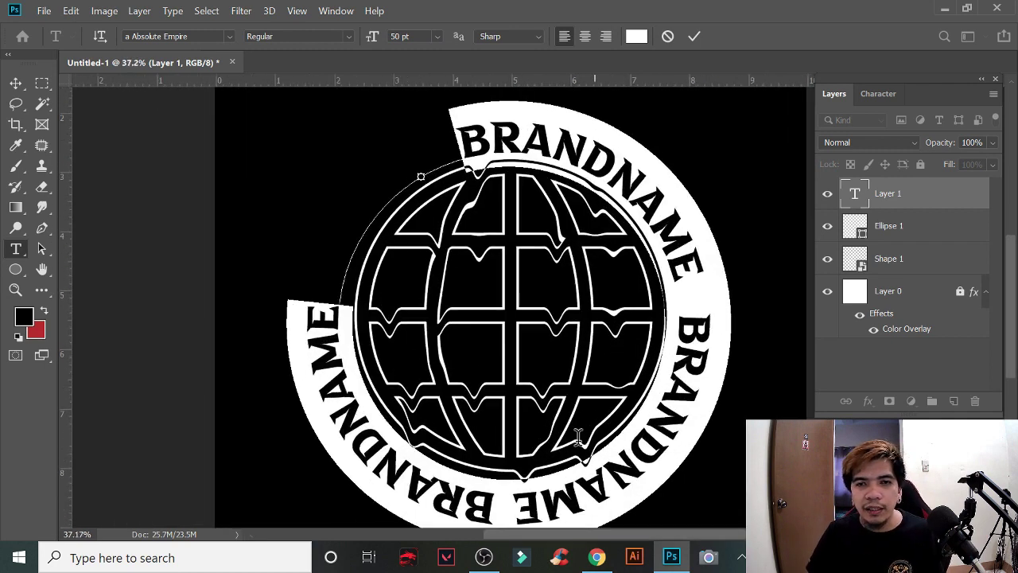
left_click(509, 495)
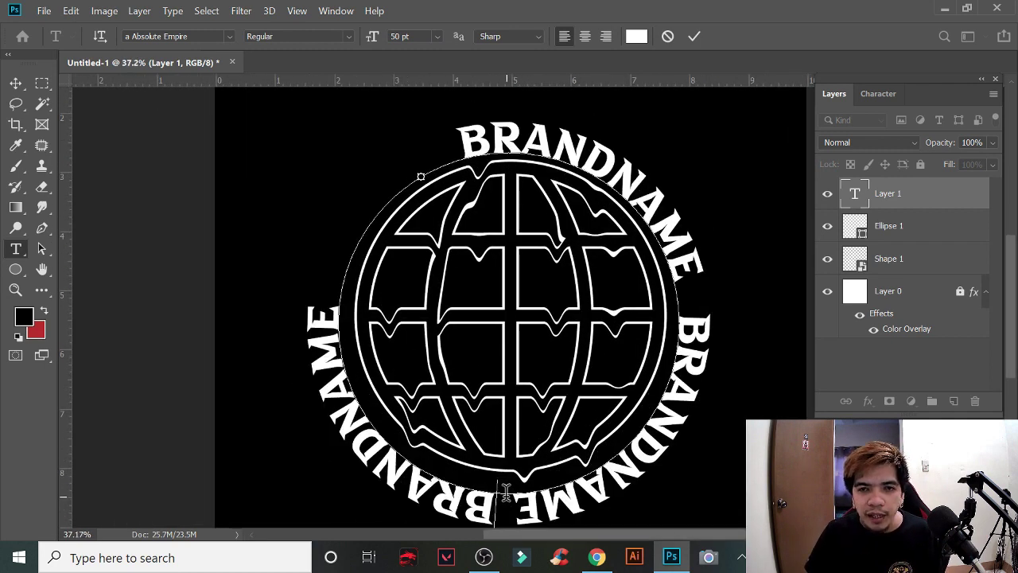
left_click_drag(326, 296, 461, 147)
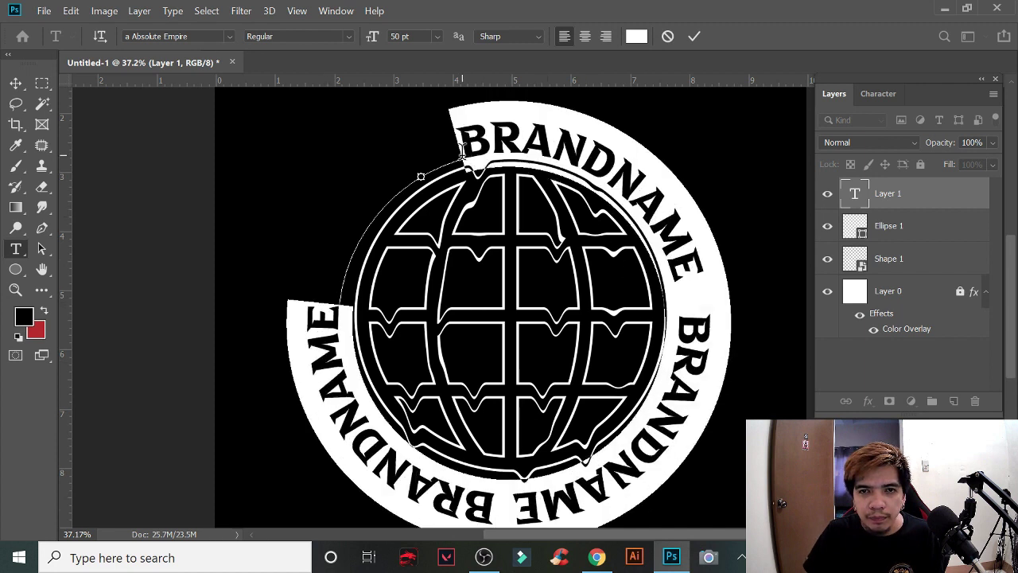
Step: Set the ring text's tracking to 120 in the Character panel and commit the edit
left_click(878, 95)
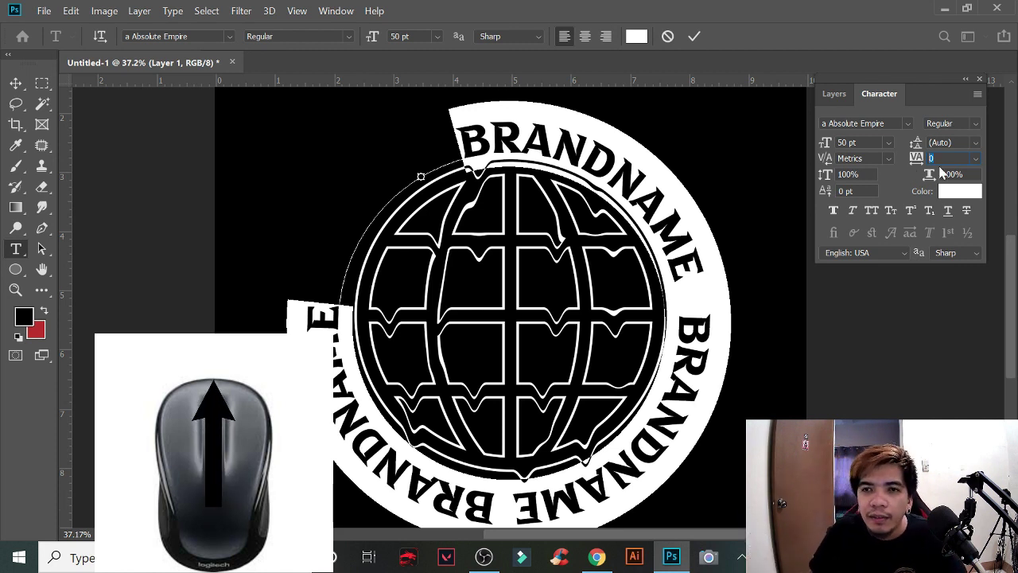
scroll(941, 168, "up", 12)
scroll(941, 168, "down", 2)
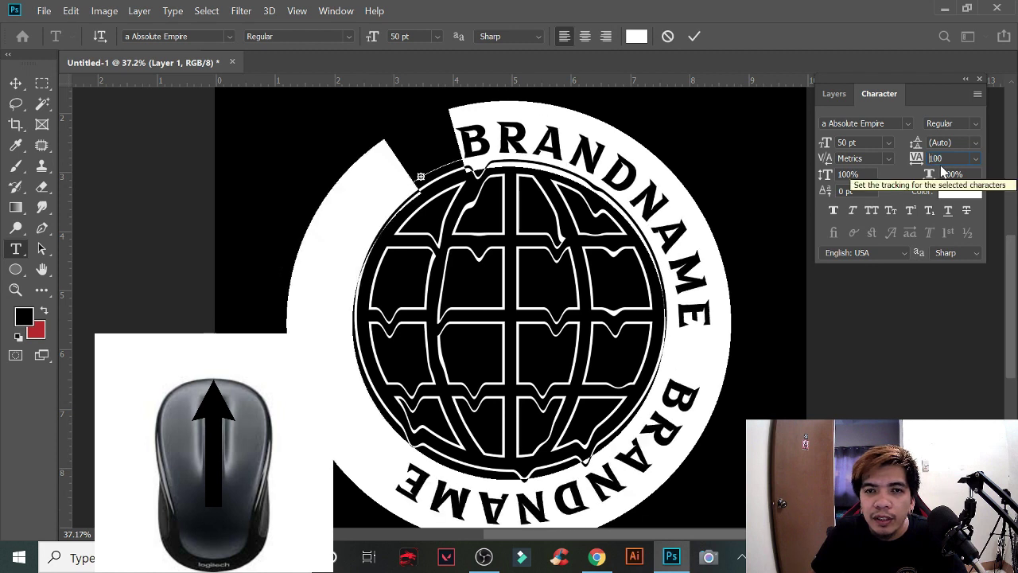
scroll(942, 169, "up", 2)
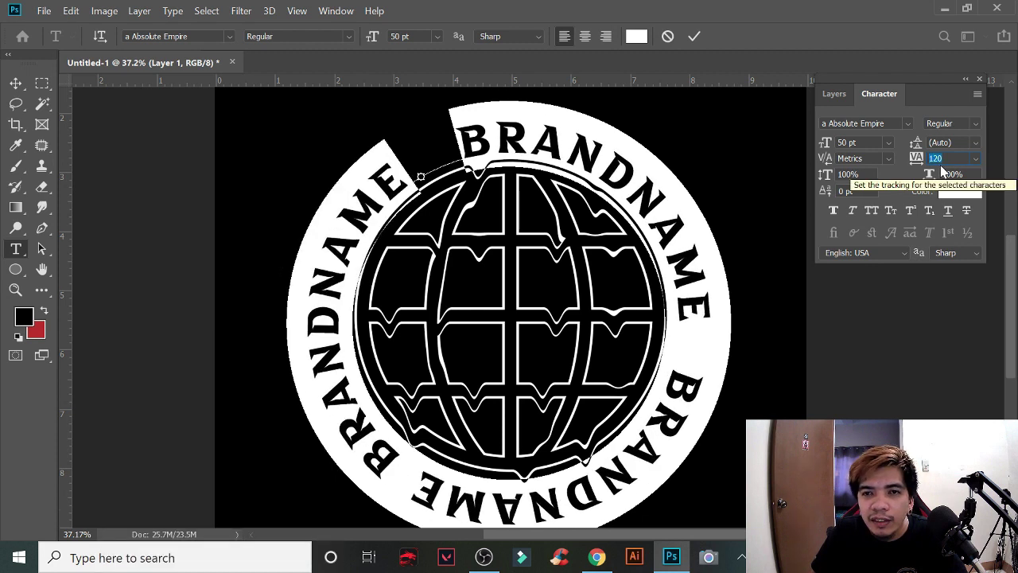
scroll(941, 169, "up", 2)
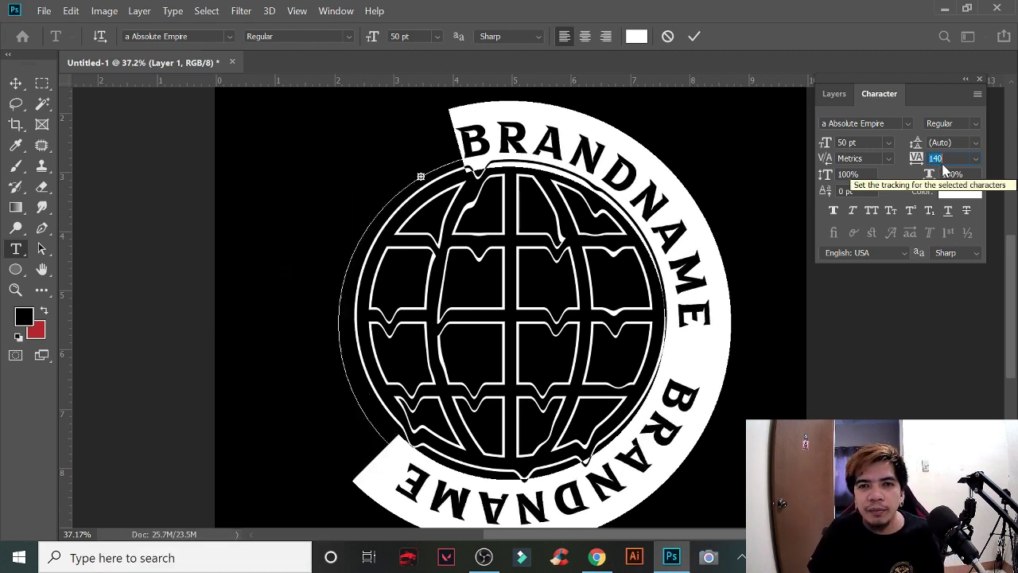
scroll(943, 168, "down", 2)
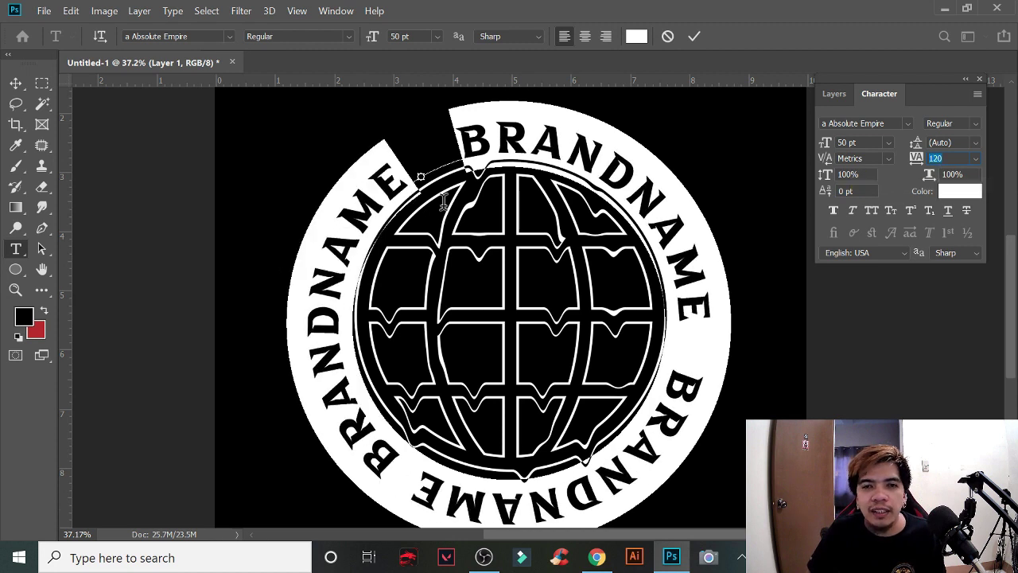
left_click(20, 89)
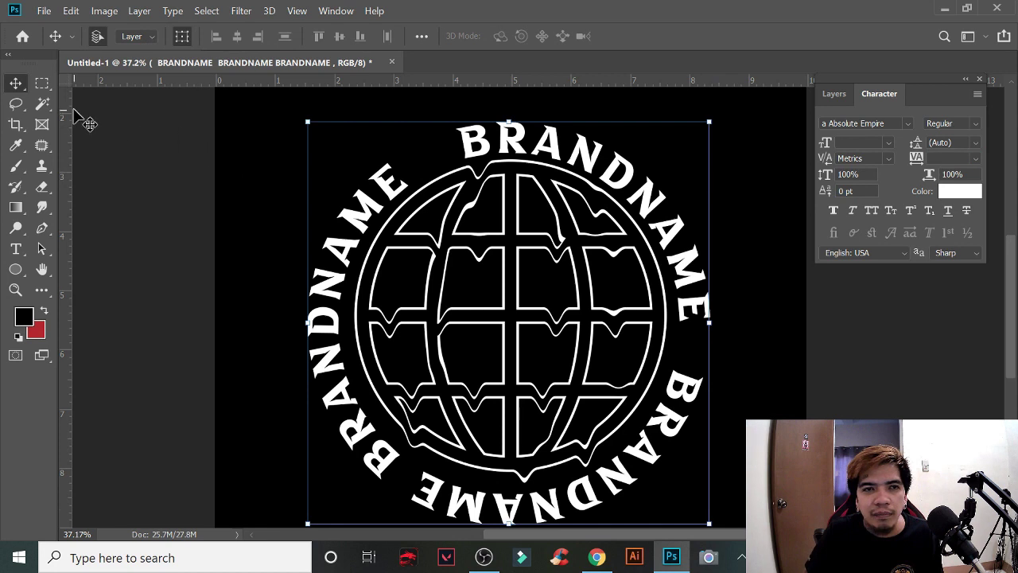
Step: Rotate the globe and ring text 30° counterclockwise and commit the transform
left_click(729, 133)
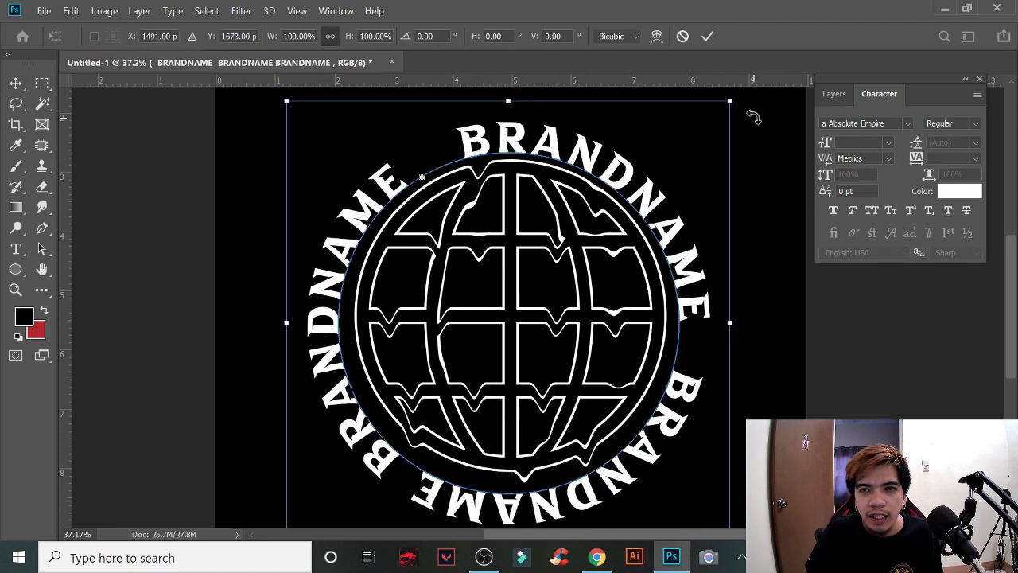
left_click_drag(753, 118, 663, 178)
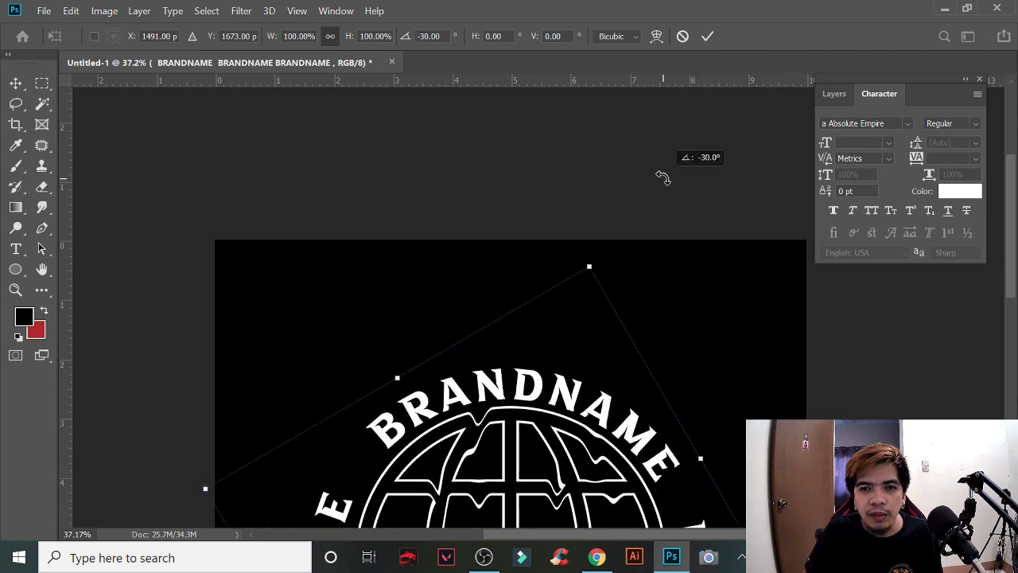
left_click_drag(662, 178, 632, 180)
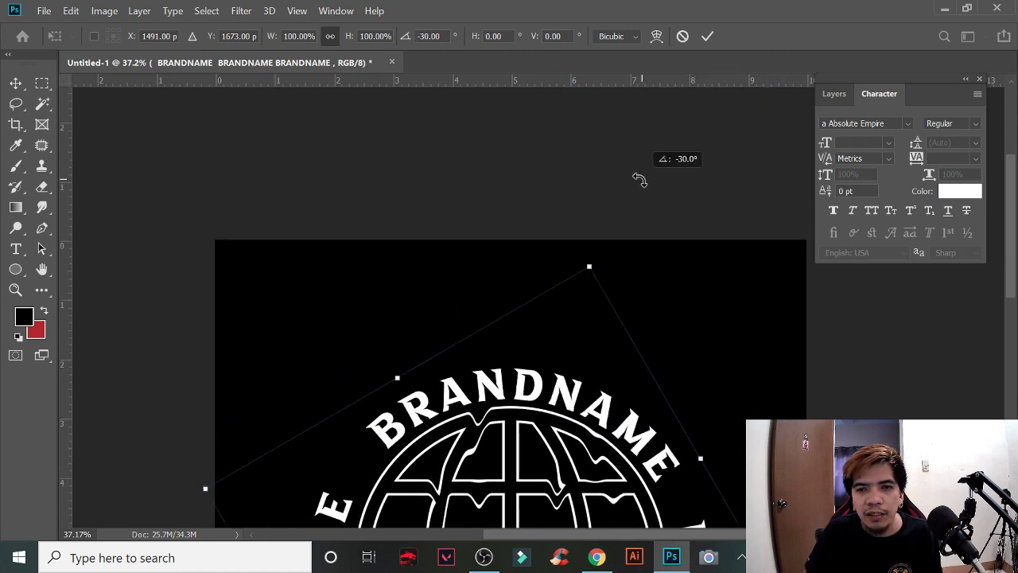
scroll(584, 372, "down", 3, "alt")
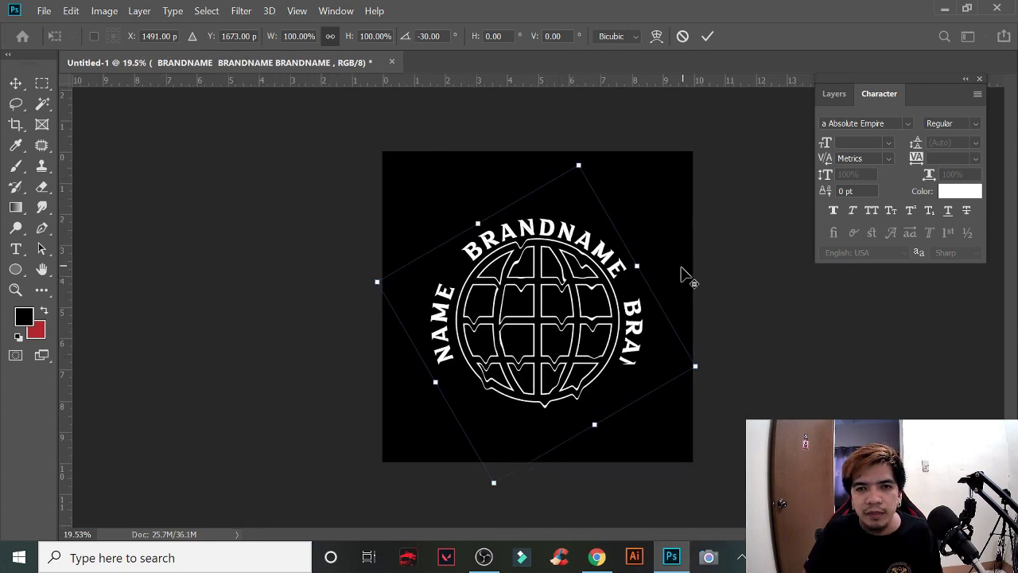
scroll(682, 273, "up", 3, "alt")
left_click(16, 83)
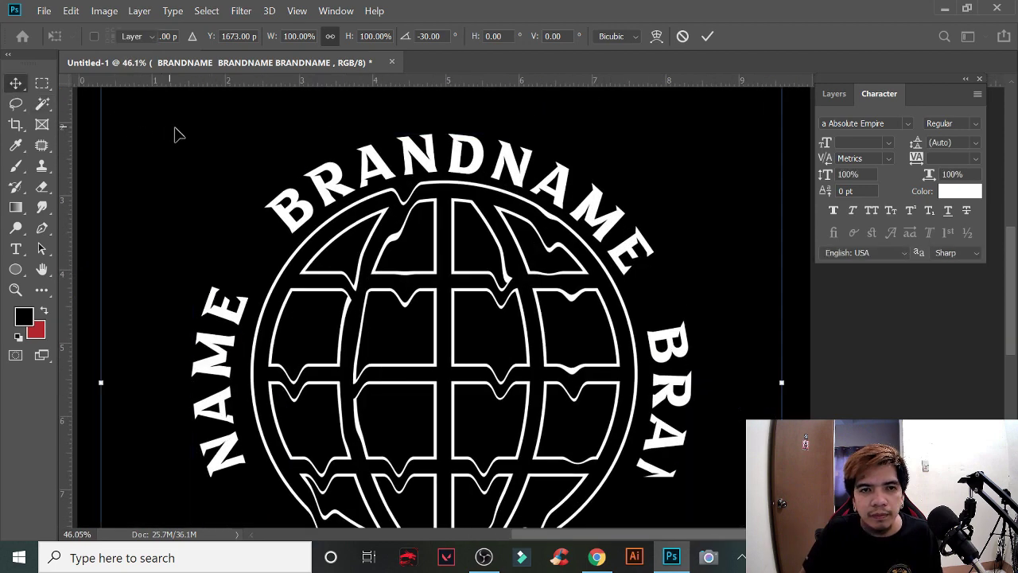
Step: Rotate the artwork about 3° further counterclockwise and apply it
scroll(314, 241, "down", 3, "alt")
scroll(705, 309, "up", 1, "alt")
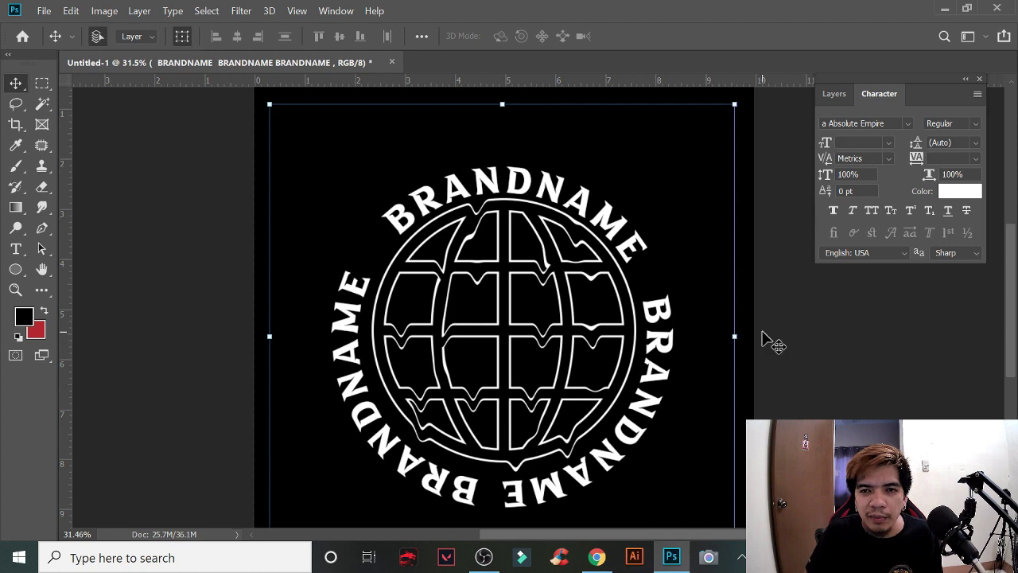
left_click_drag(753, 338, 775, 327)
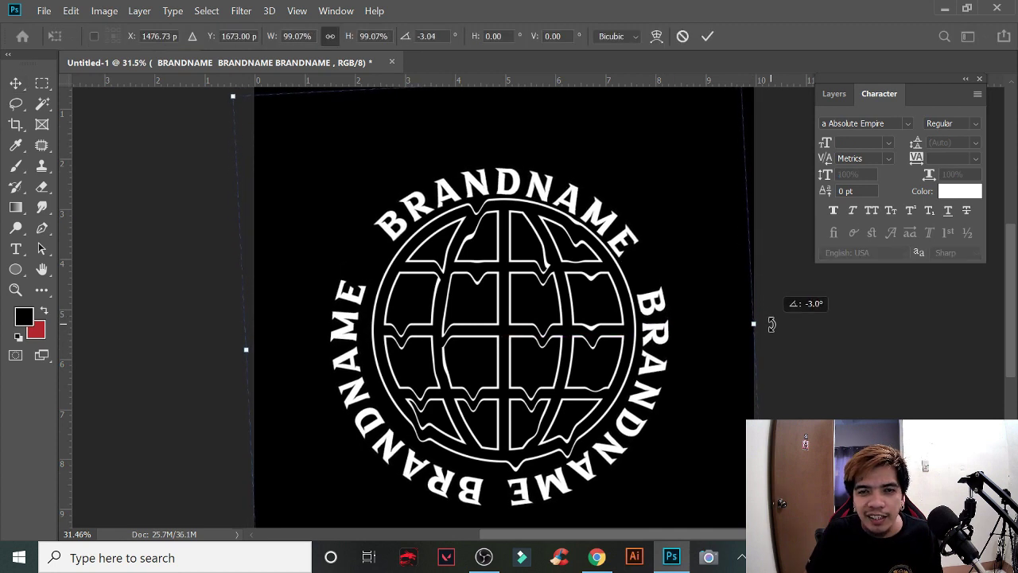
left_click_drag(774, 327, 770, 318)
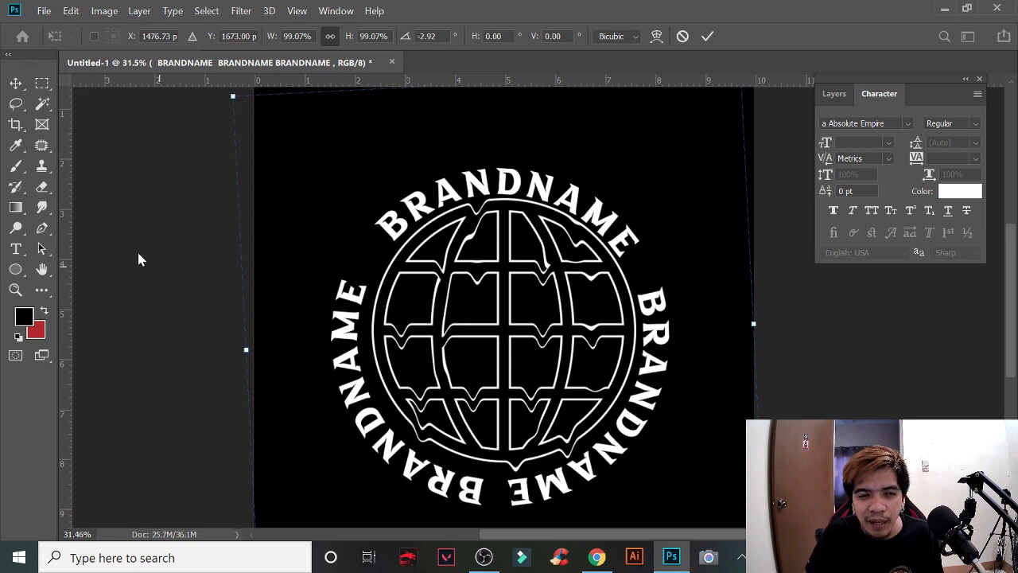
left_click(15, 248)
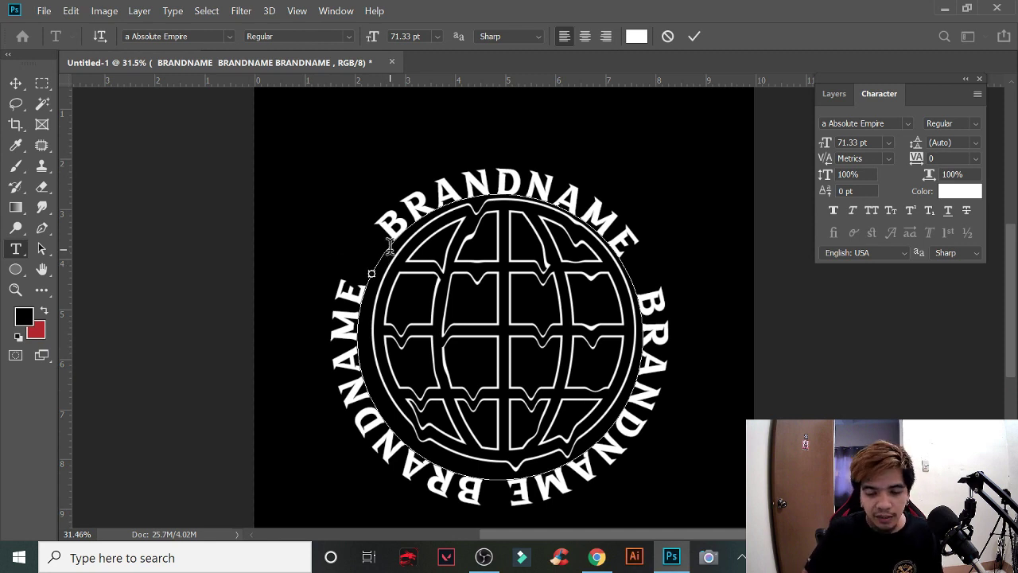
Step: Drag the BRANDNAME path-text start point counterclockwise, then click into the ring text's bottom seam
left_click_drag(390, 245, 389, 242)
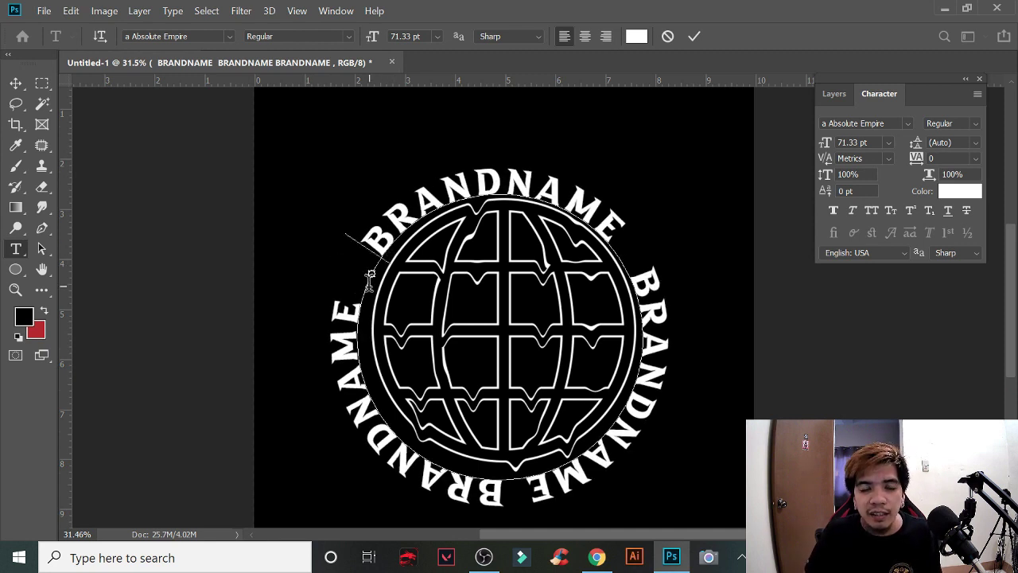
scroll(633, 318, "down", 1)
scroll(633, 318, "down", 1)
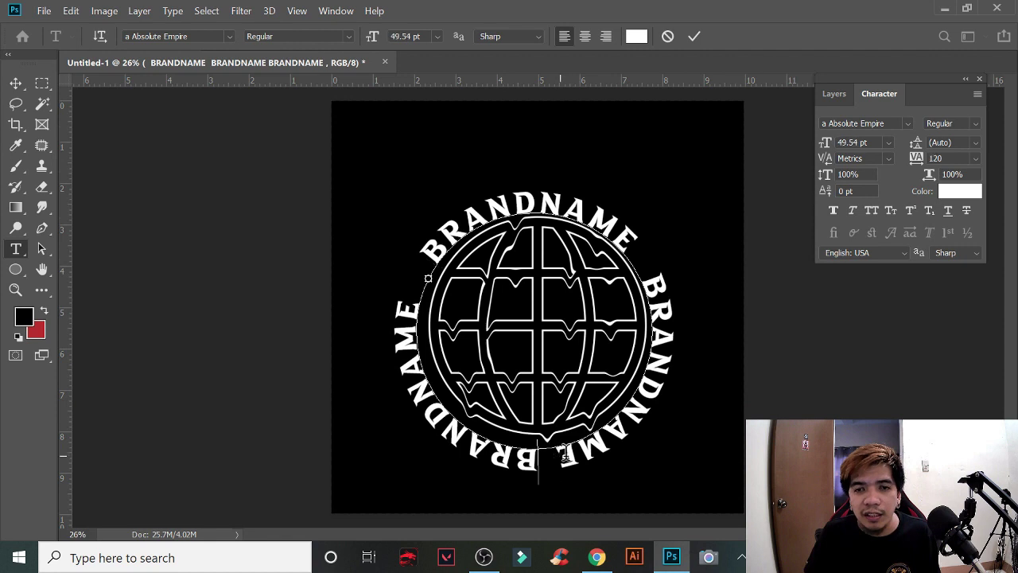
left_click(559, 449)
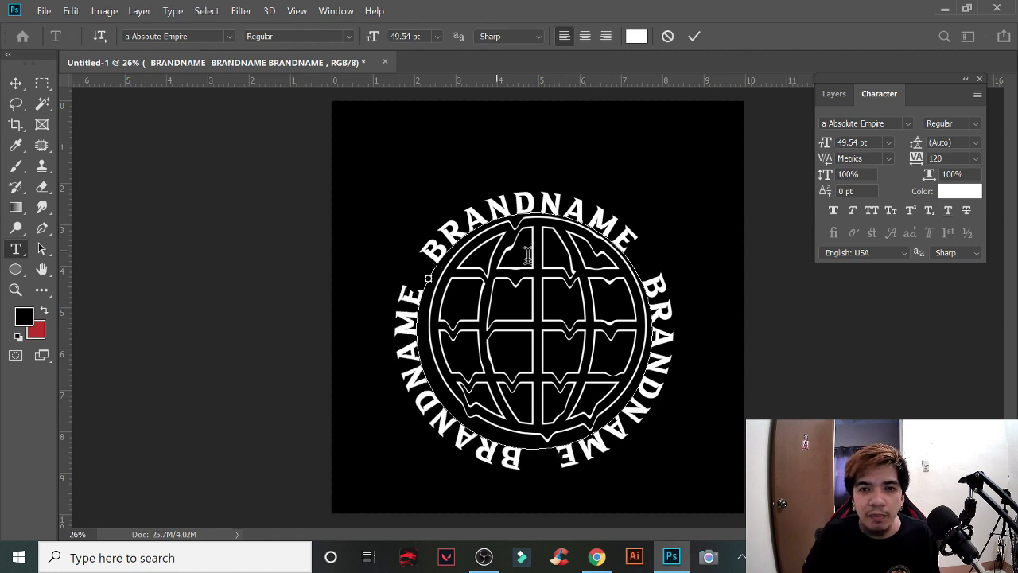
Step: Commit the text edit and rotate the emblem about 2.45° clockwise so the top BRANDNAME is level
left_click(16, 84)
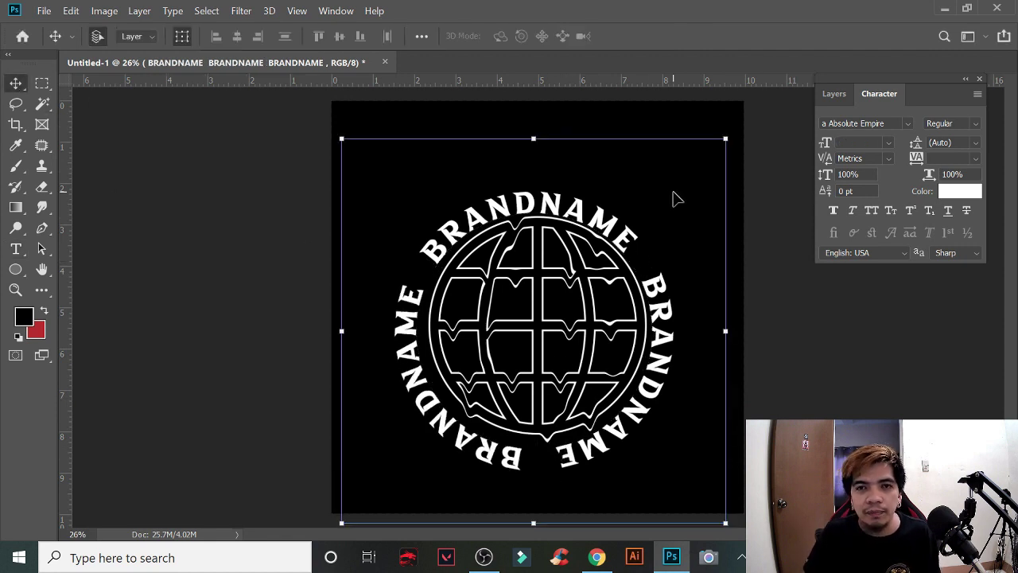
scroll(689, 237, "up", 4)
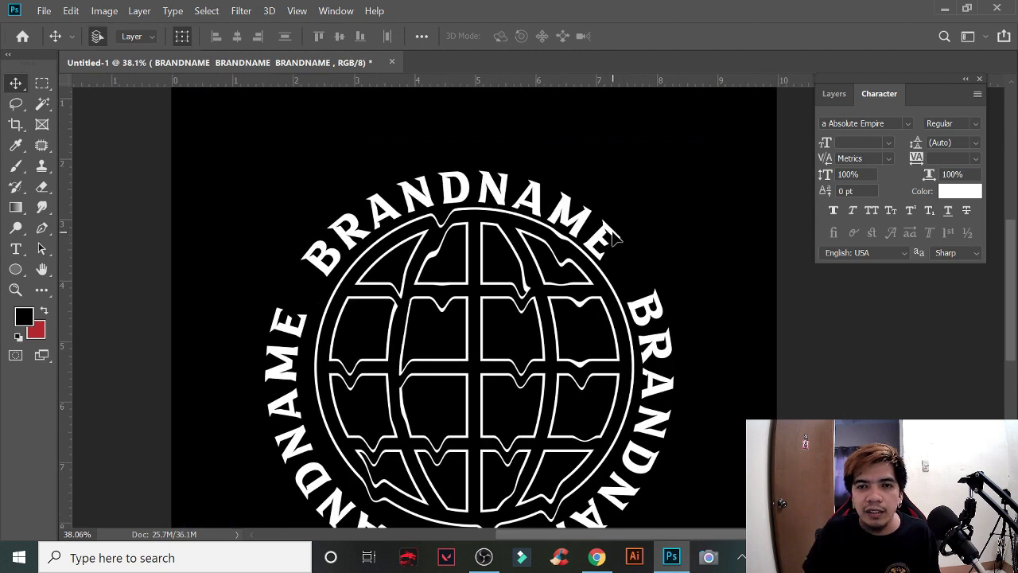
left_click_drag(768, 89, 799, 93)
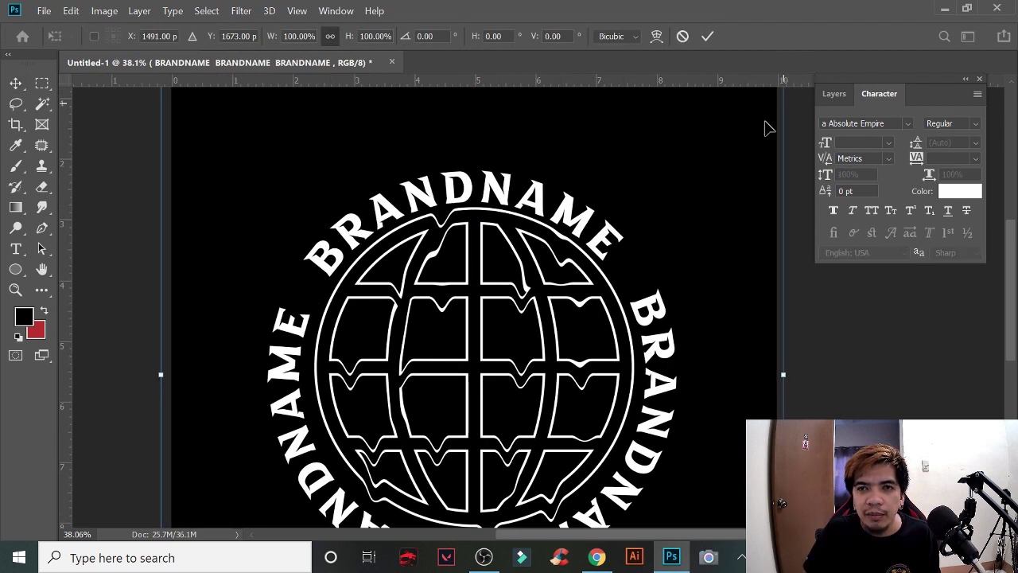
scroll(650, 197, "down", 3)
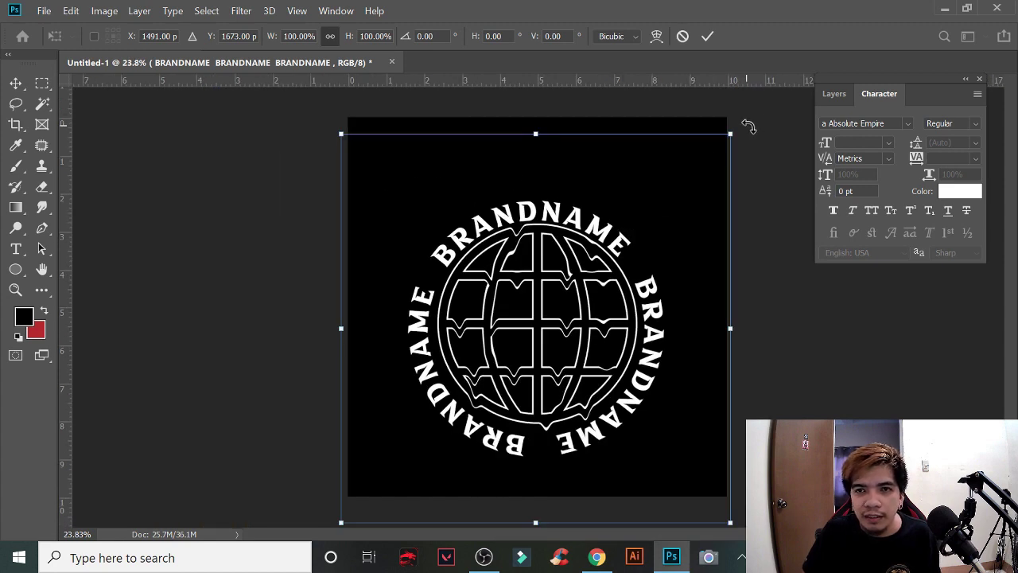
left_click_drag(748, 131, 760, 136)
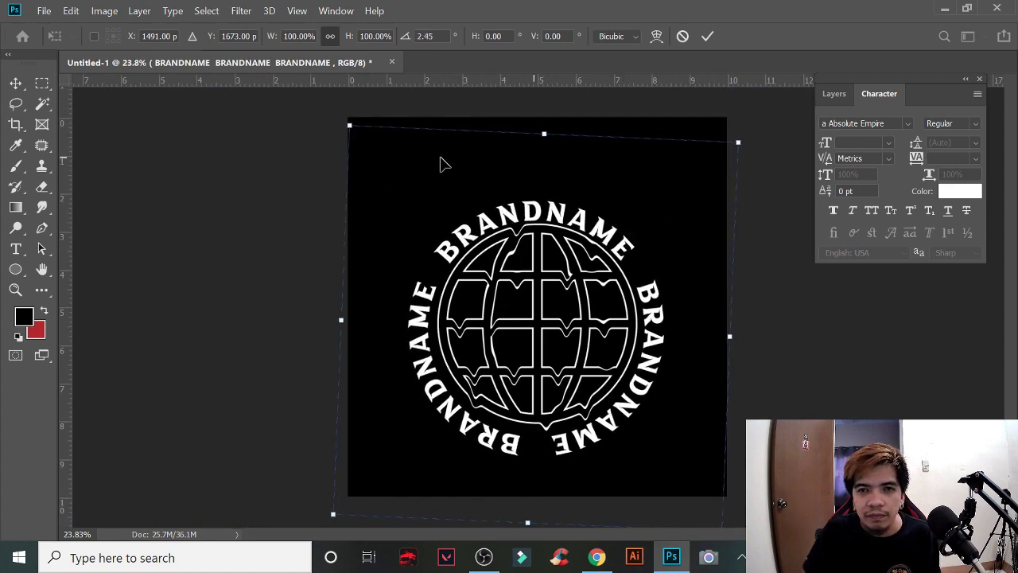
key("Return")
scroll(577, 227, "up", 2)
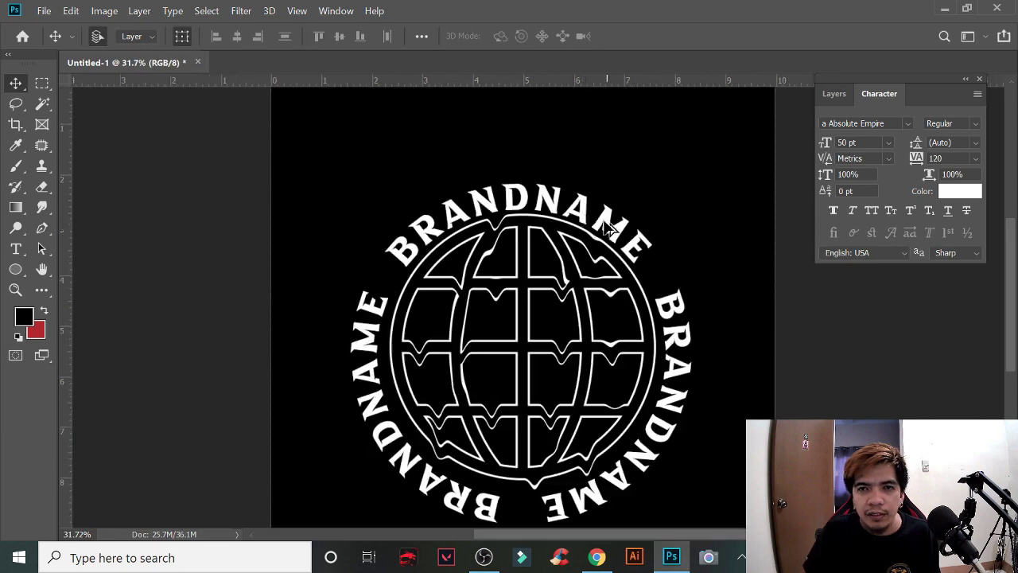
Step: Select all emblem layers, move them up about 54 px to center on the canvas, then deselect
left_click_drag(571, 217, 555, 199)
scroll(557, 286, "down", 4)
scroll(675, 357, "down", 1)
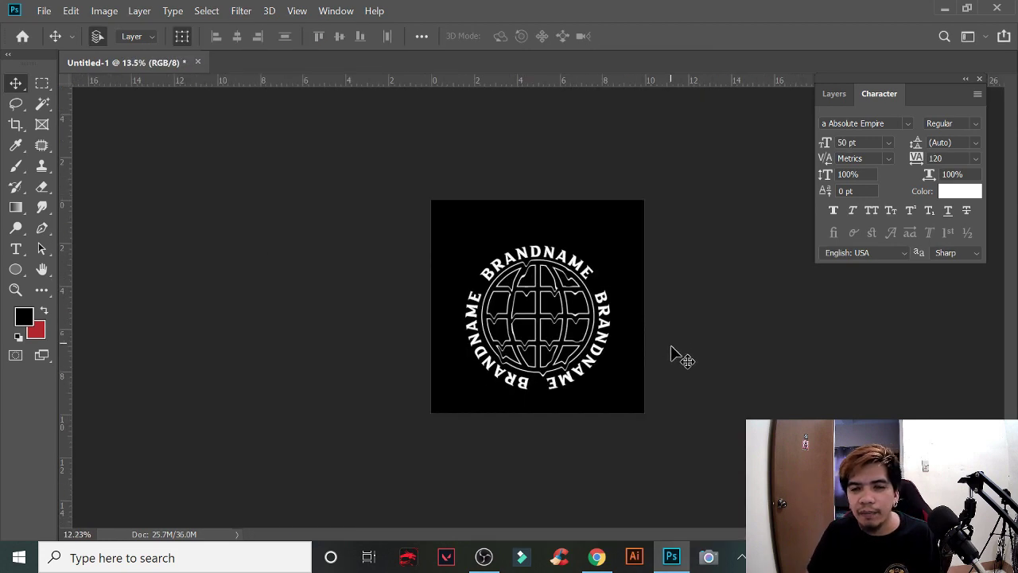
scroll(595, 422, "up", 1)
scroll(673, 170, "up", 2)
left_click_drag(668, 160, 386, 431)
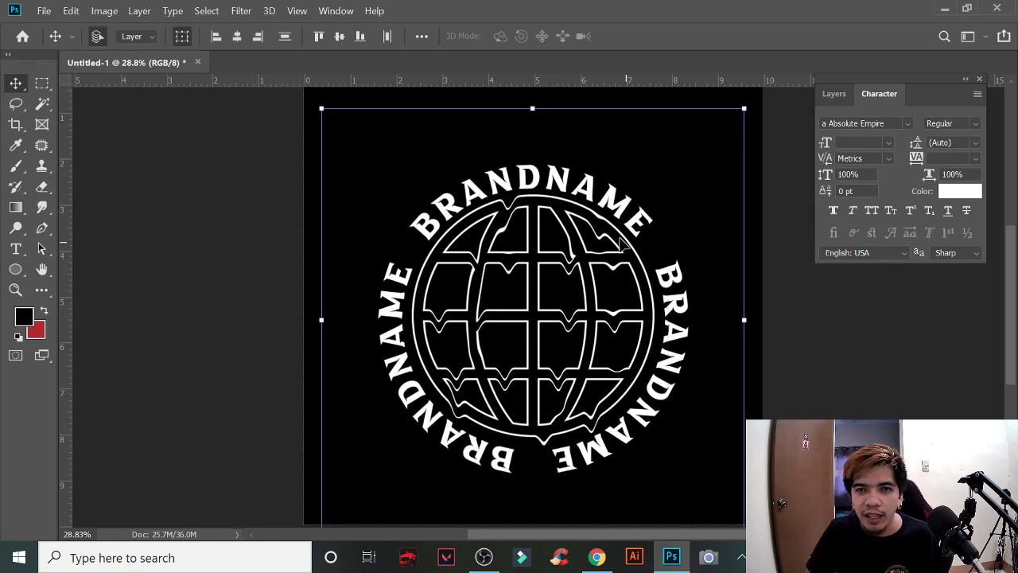
left_click_drag(638, 225, 639, 182)
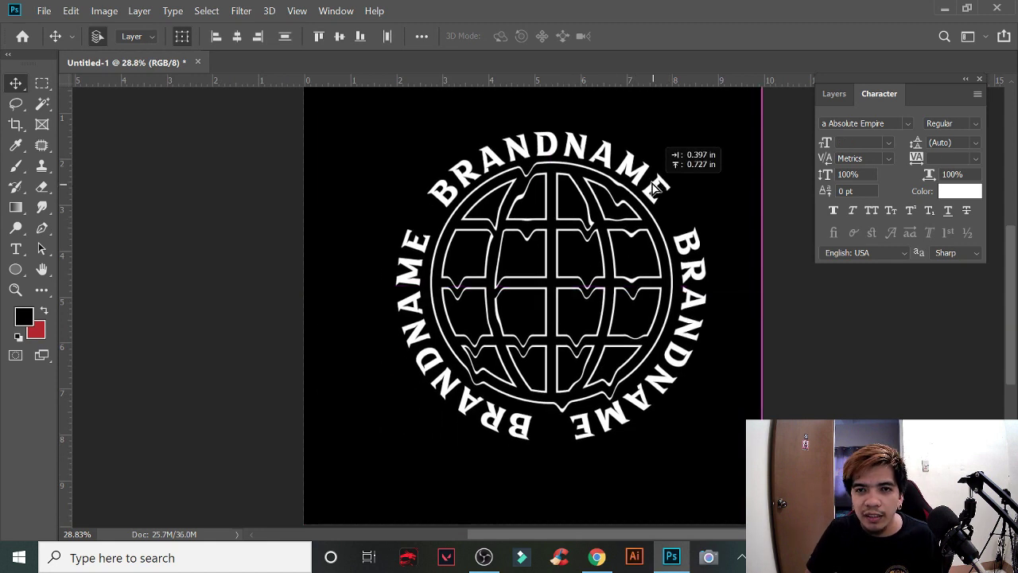
left_click(610, 482)
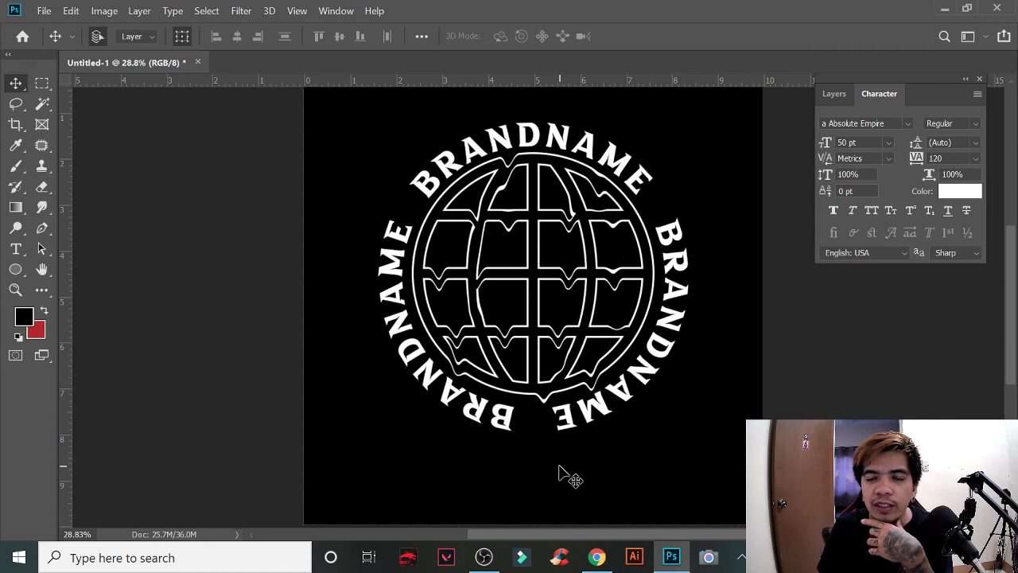
scroll(598, 412, "up", 1)
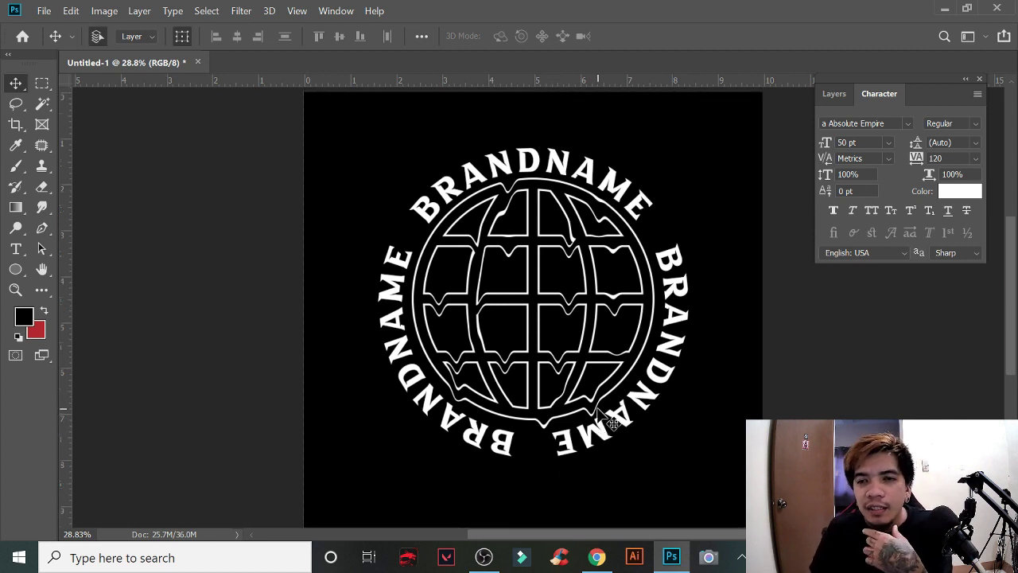